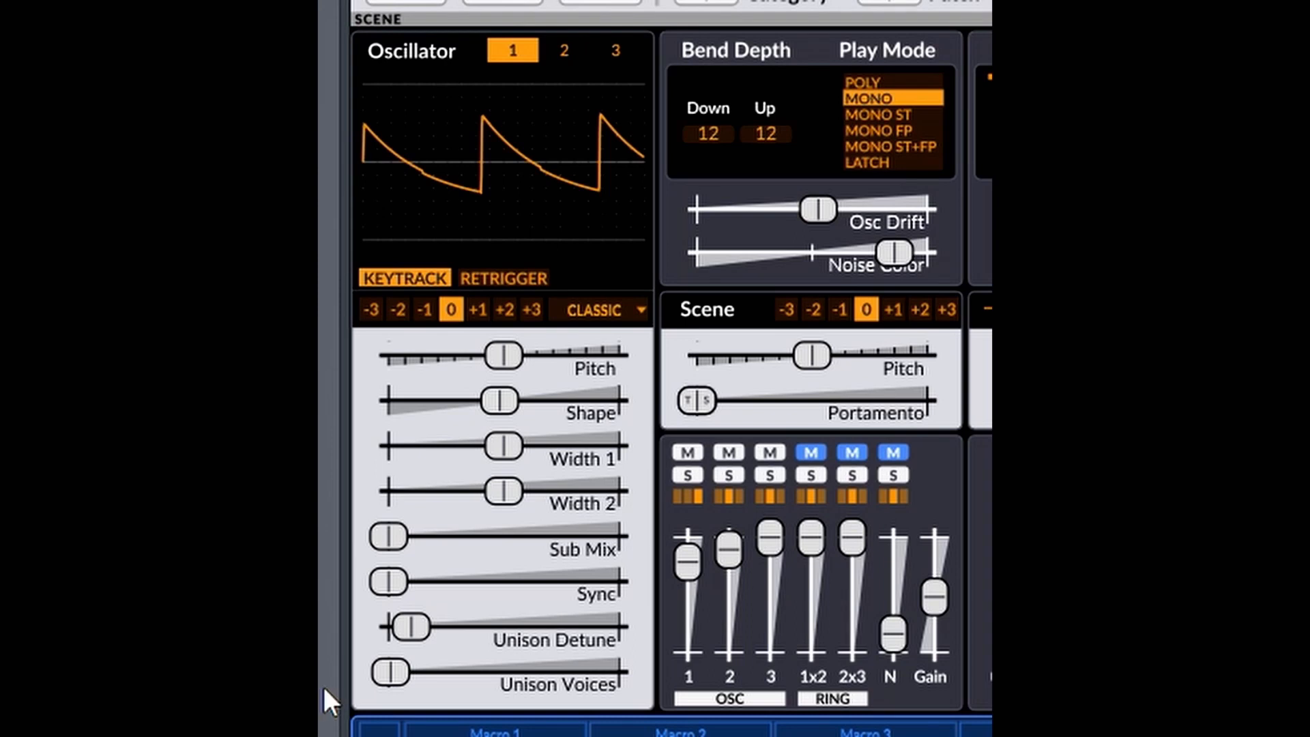
Compare the waveforms and settings of oscillators 1, 2 and 3, finishing with oscillator 1 selected.
click(554, 39)
click(614, 50)
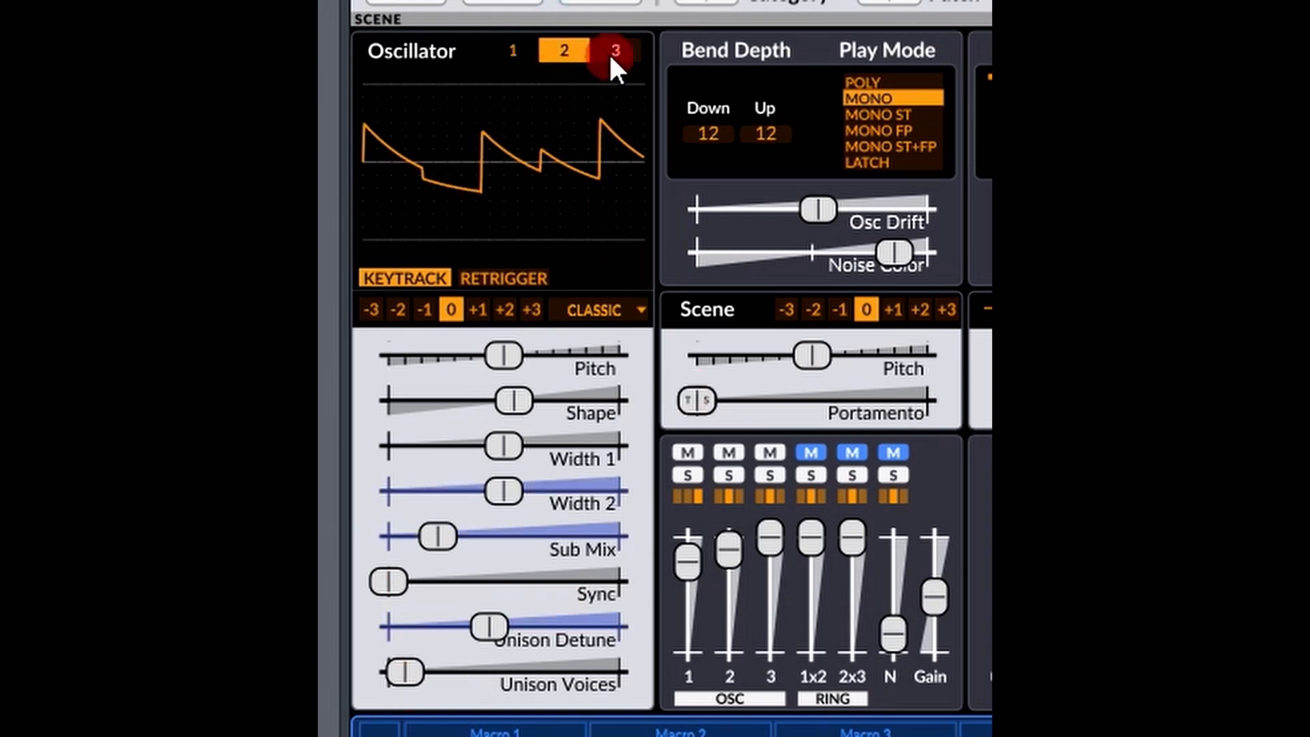
click(560, 46)
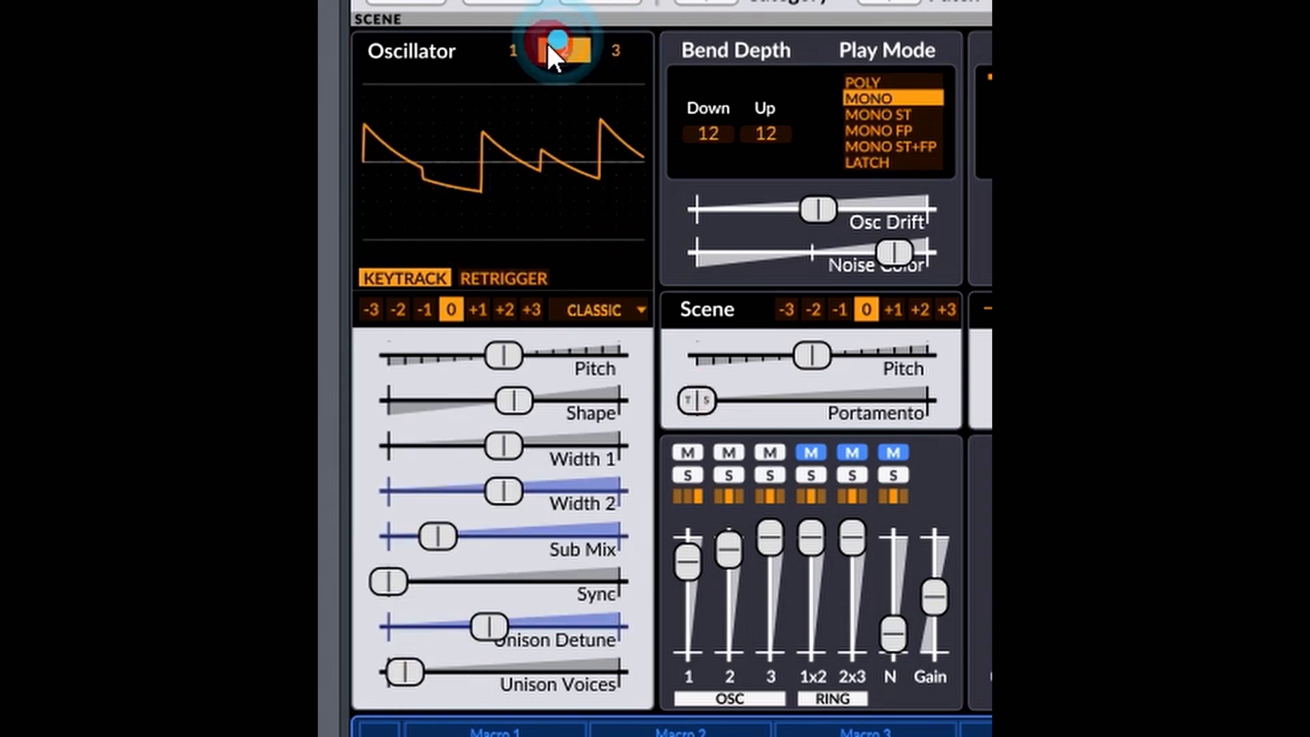
click(514, 49)
click(561, 48)
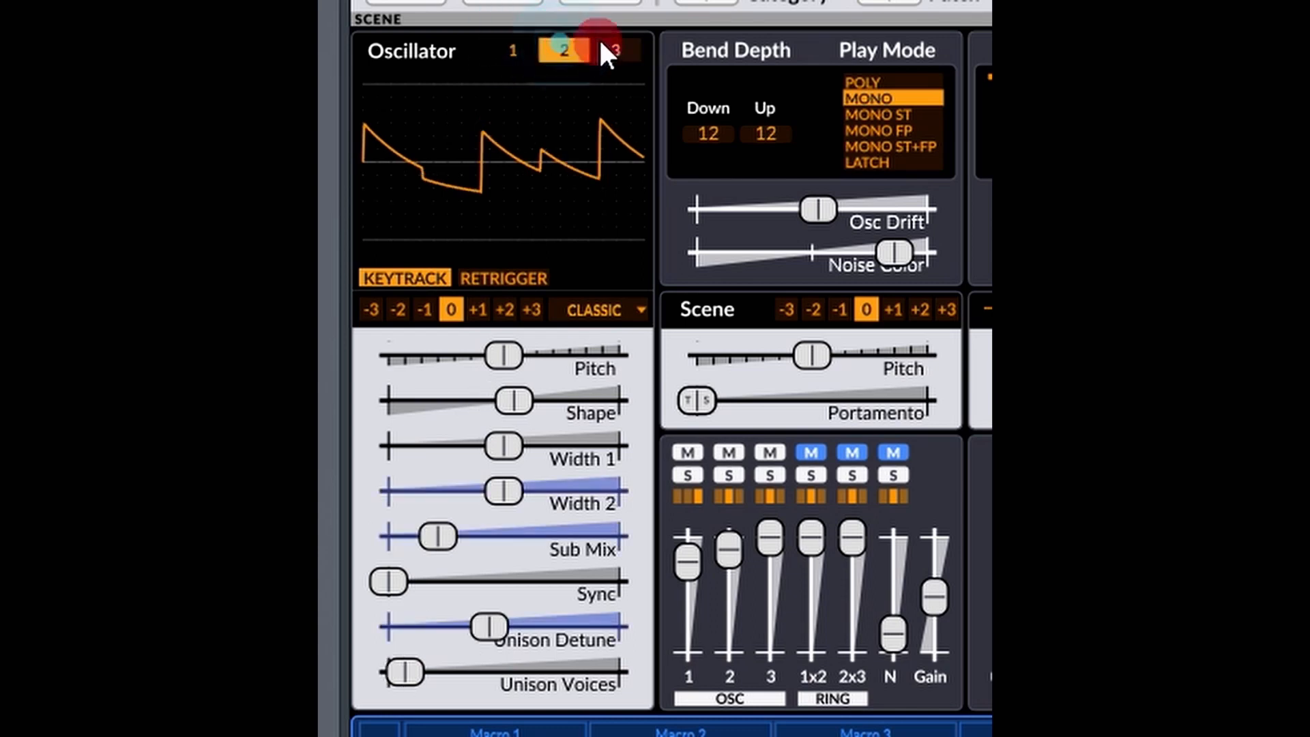
click(613, 49)
click(512, 49)
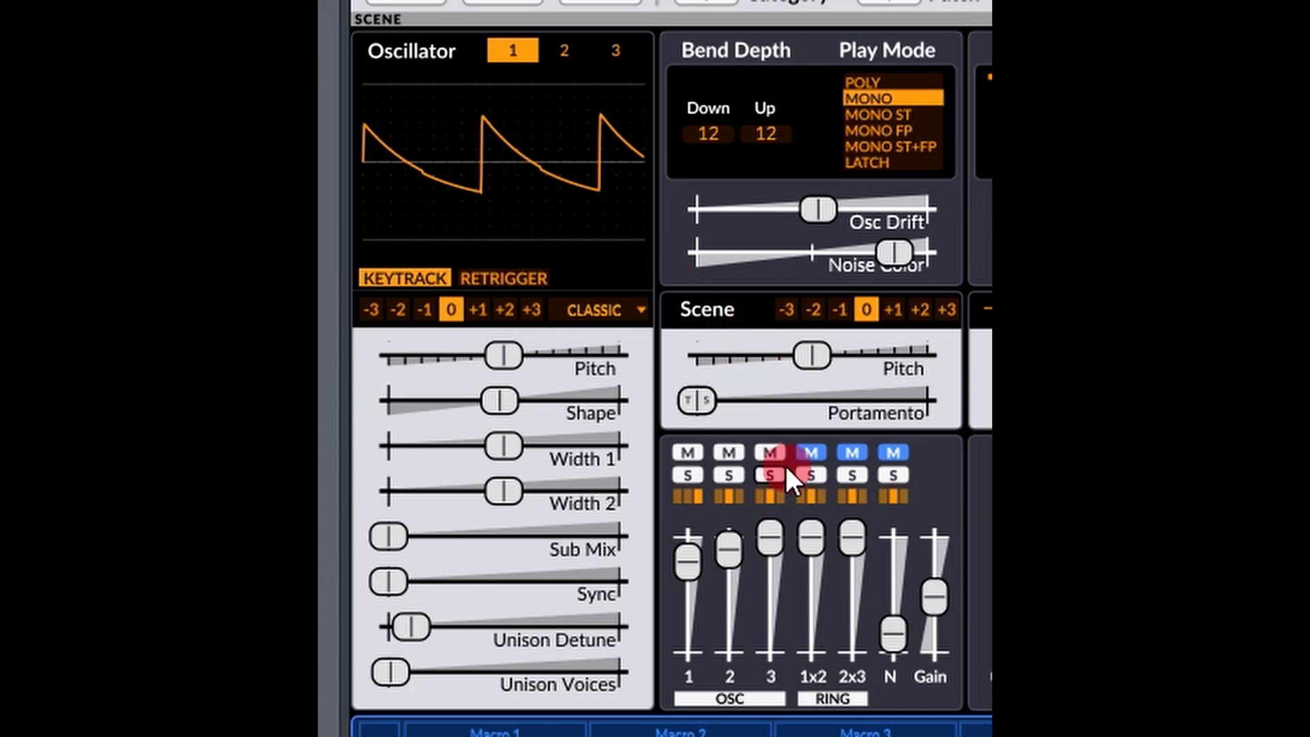
Mute oscillators 2 and 3 in the mixer so that only oscillator 1 sounds.
click(770, 450)
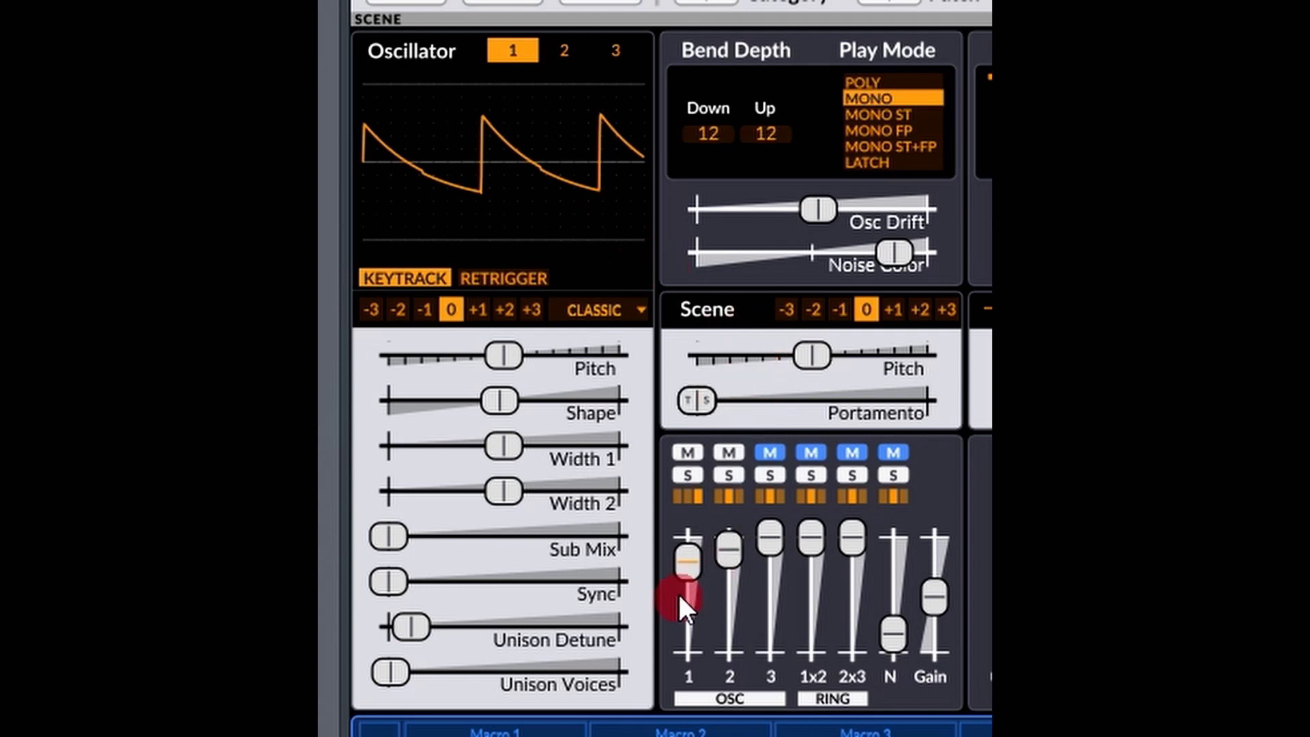
click(727, 451)
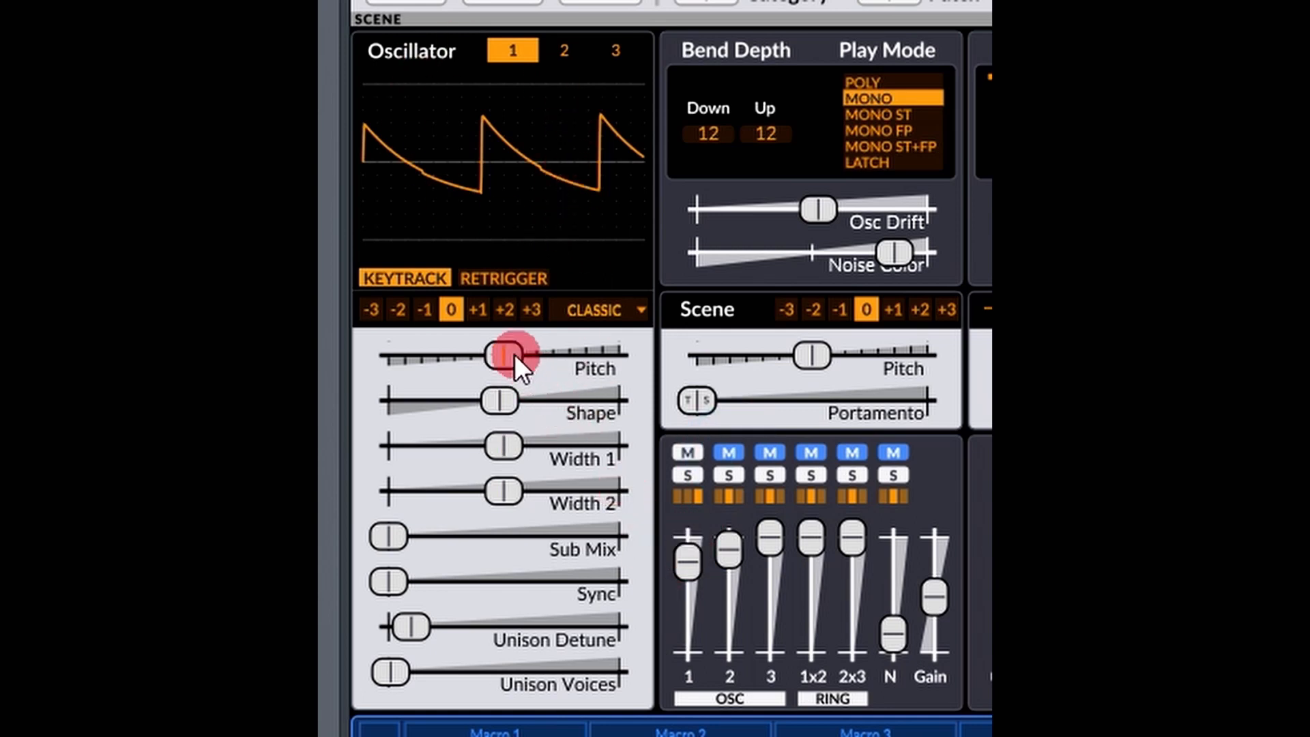
mouse_move(513, 354)
mouse_down()
mouse_move(766, 351)
mouse_move(501, 344)
mouse_up()
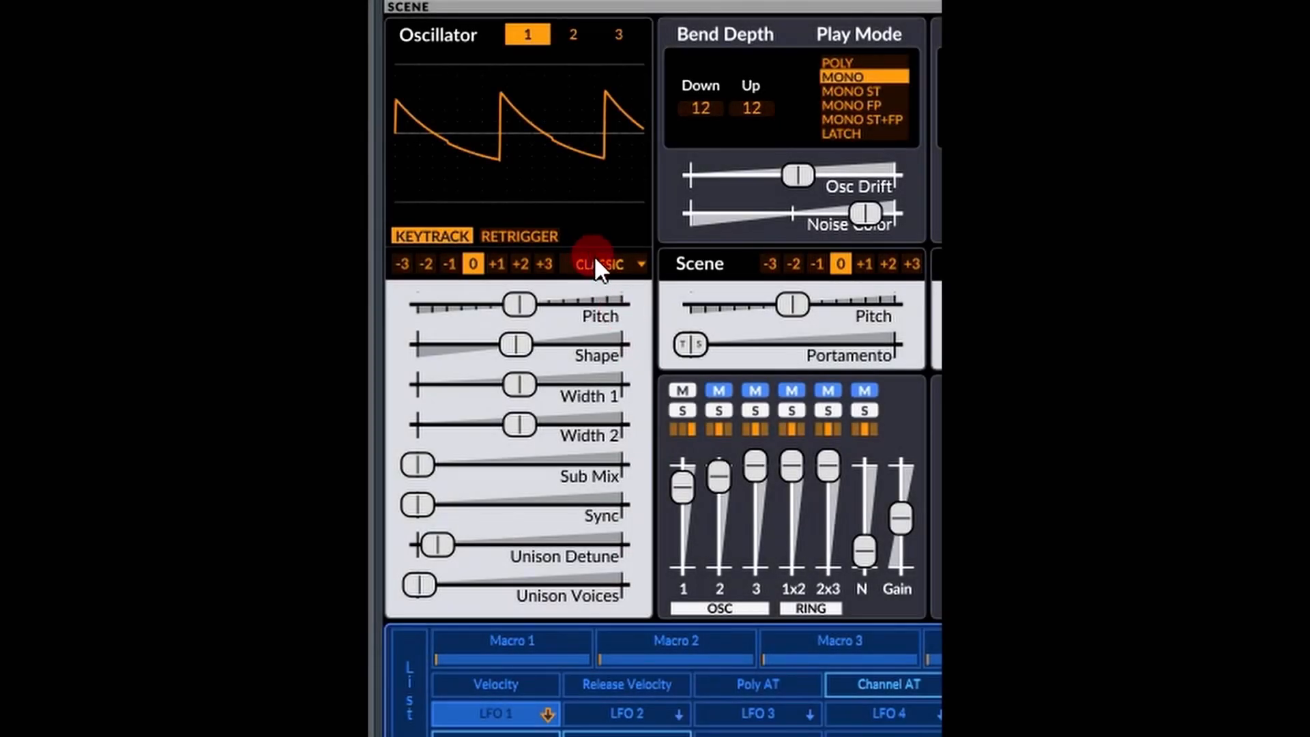
Look through the available oscillator types for oscillator 1, including the Classic and Modern groups and Audio Input.
click(594, 262)
mouse_move(595, 262)
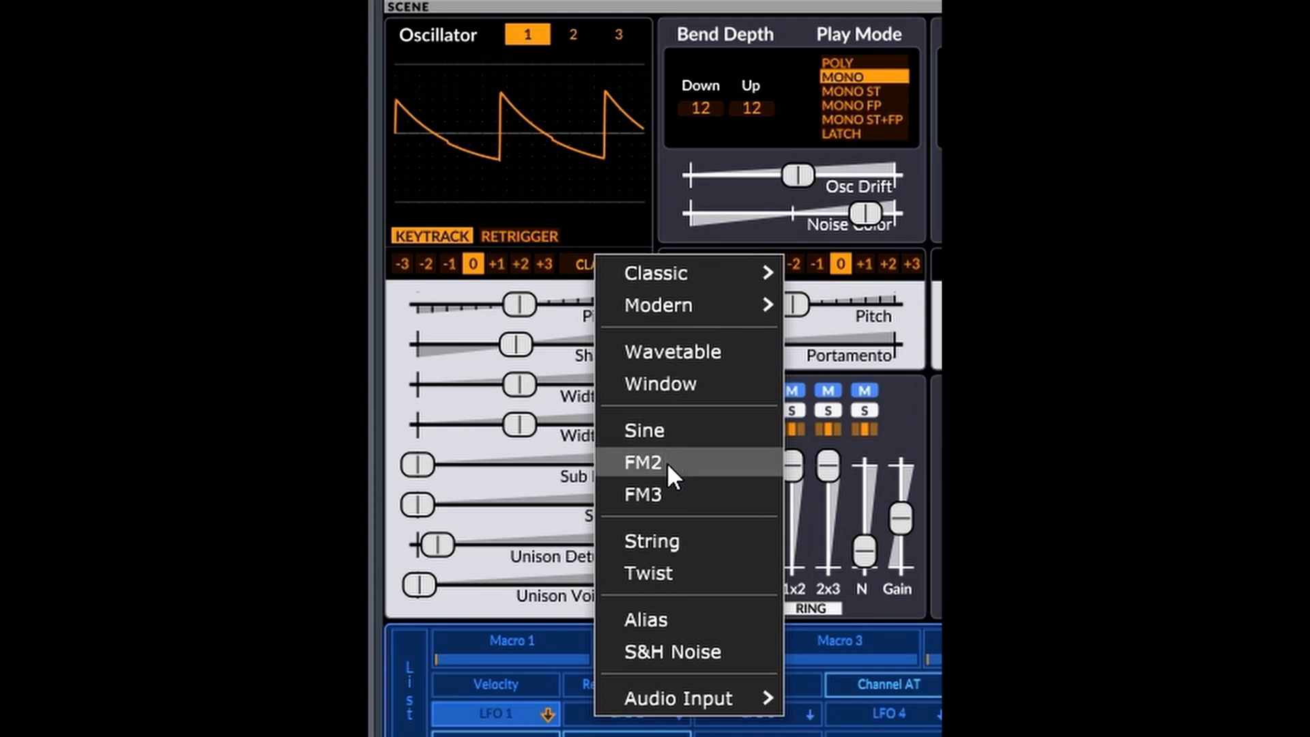
mouse_move(676, 695)
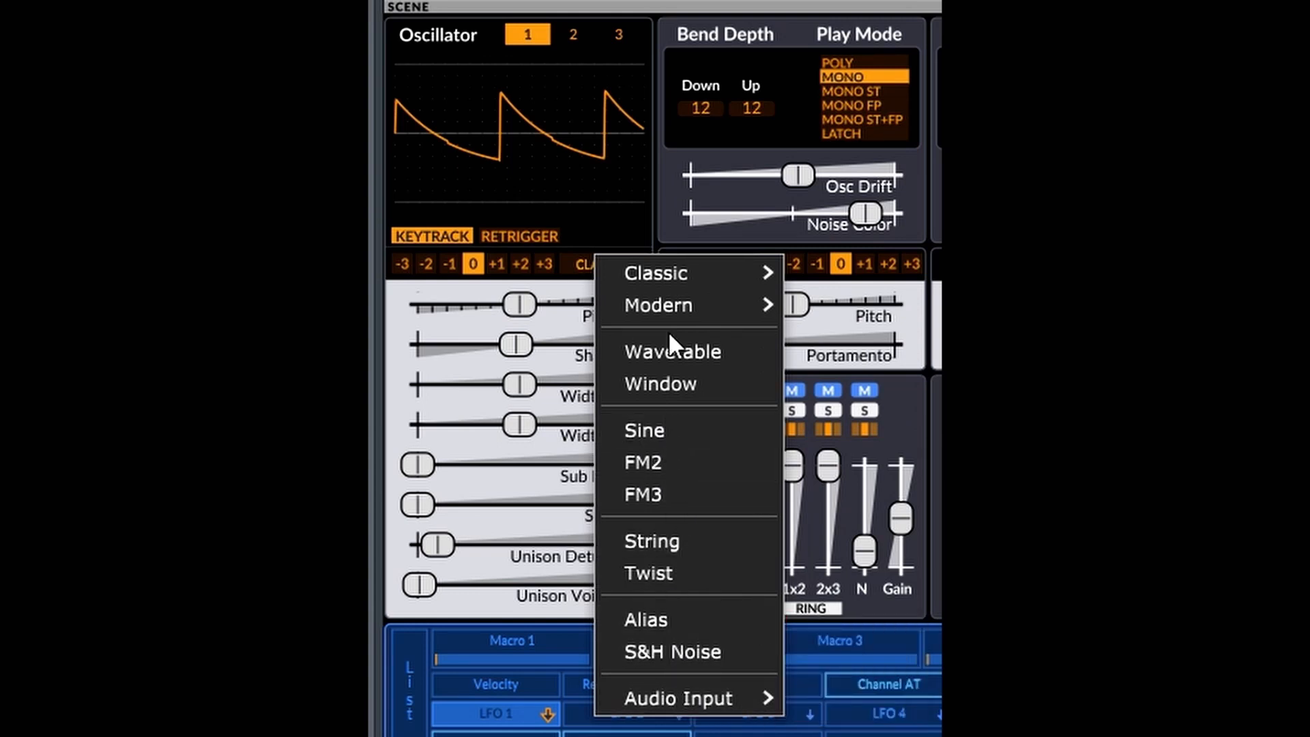
mouse_move(669, 280)
mouse_move(669, 306)
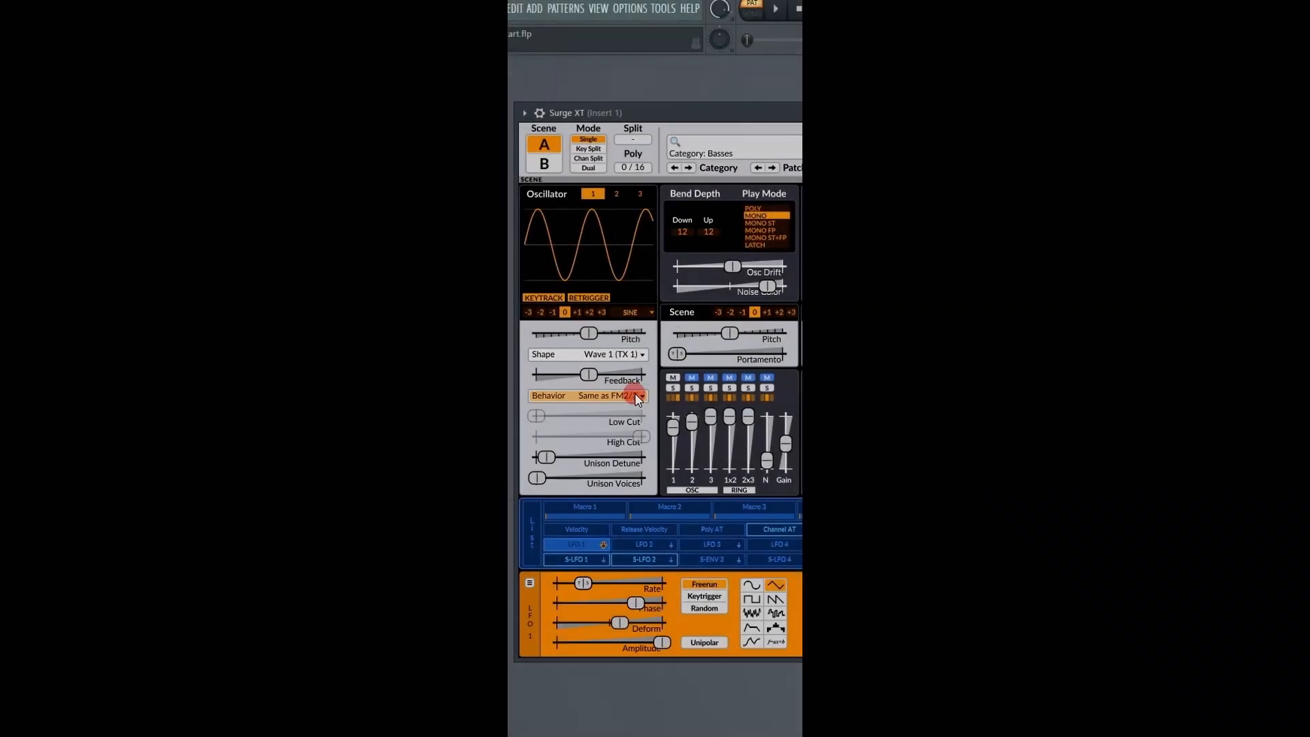
Try the Classic Sawtooth and Modern Sawtooth types on oscillator 1.
click(630, 311)
mouse_move(638, 318)
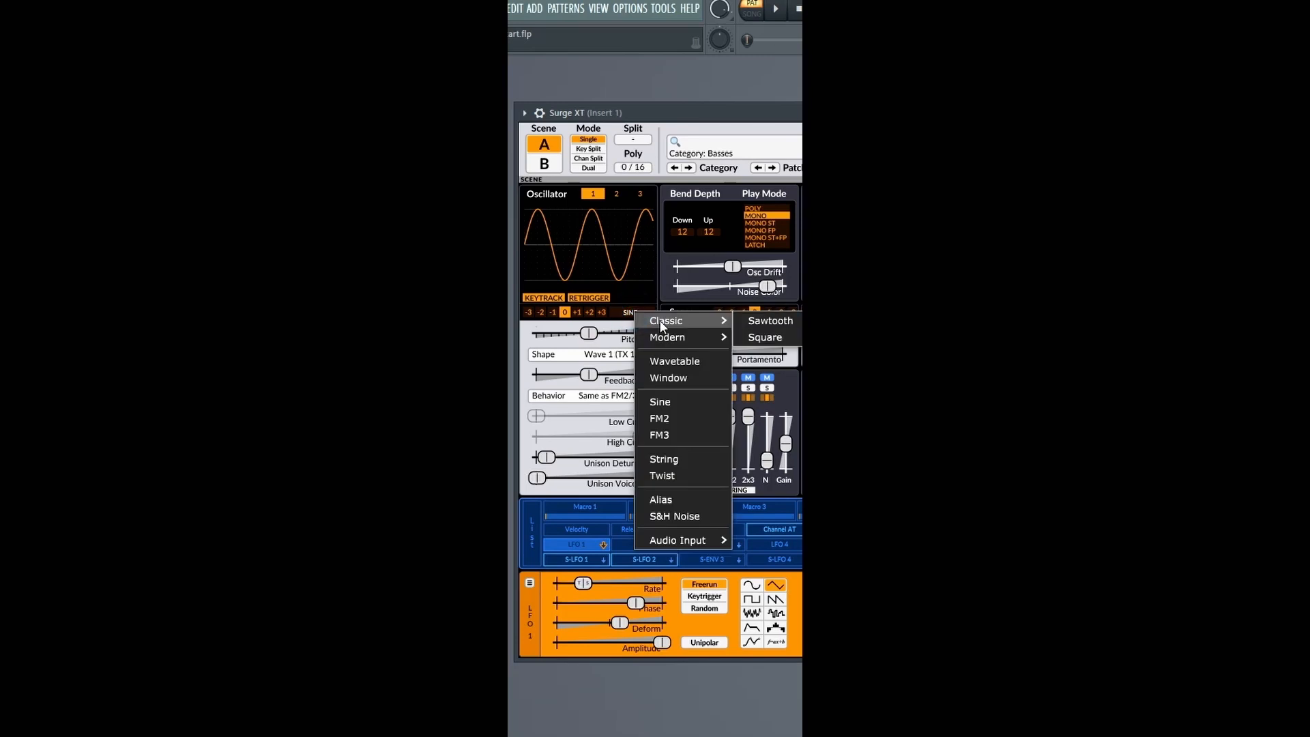
click(758, 320)
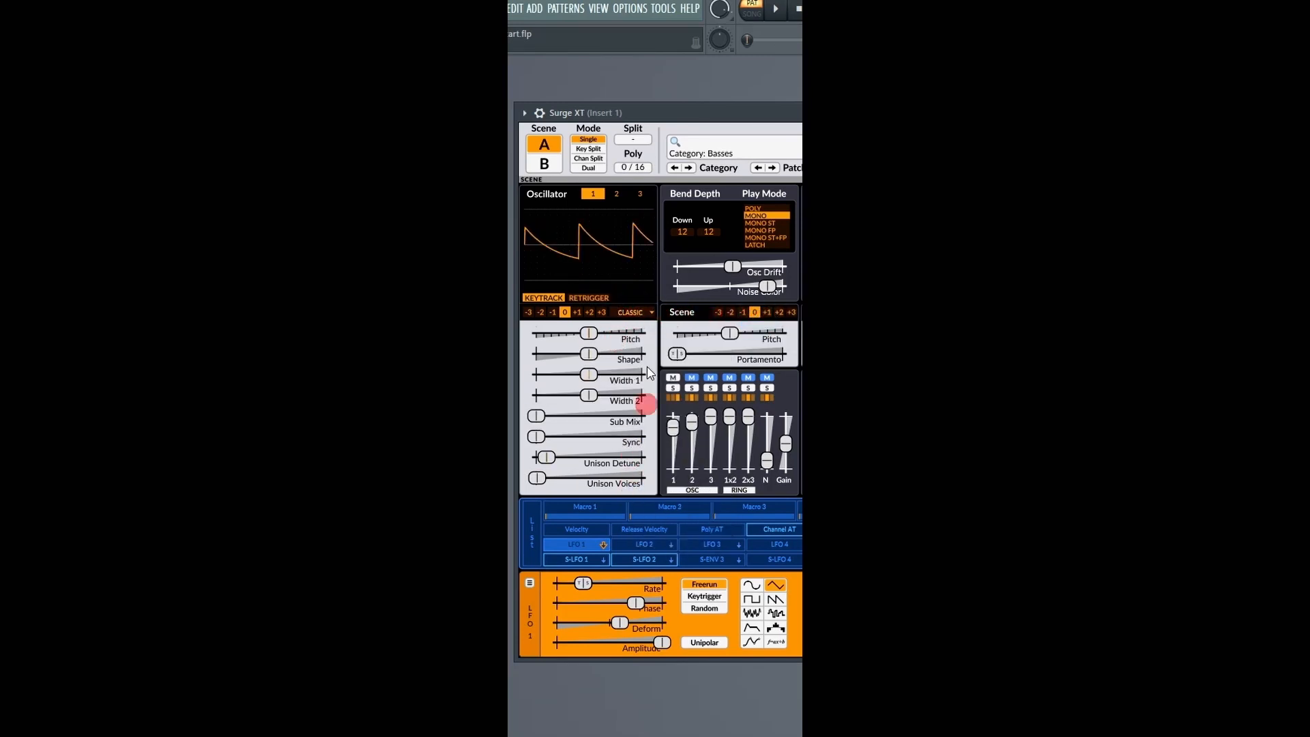
click(629, 311)
mouse_move(665, 332)
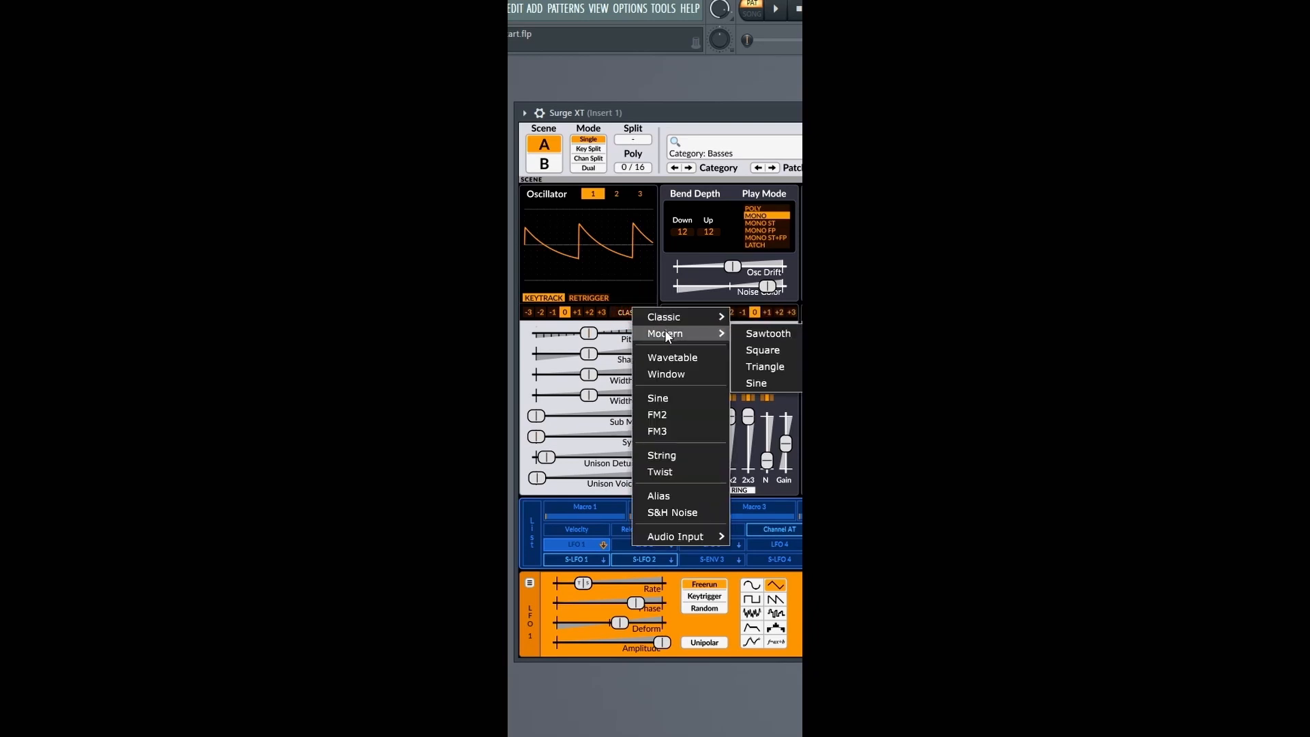
click(744, 333)
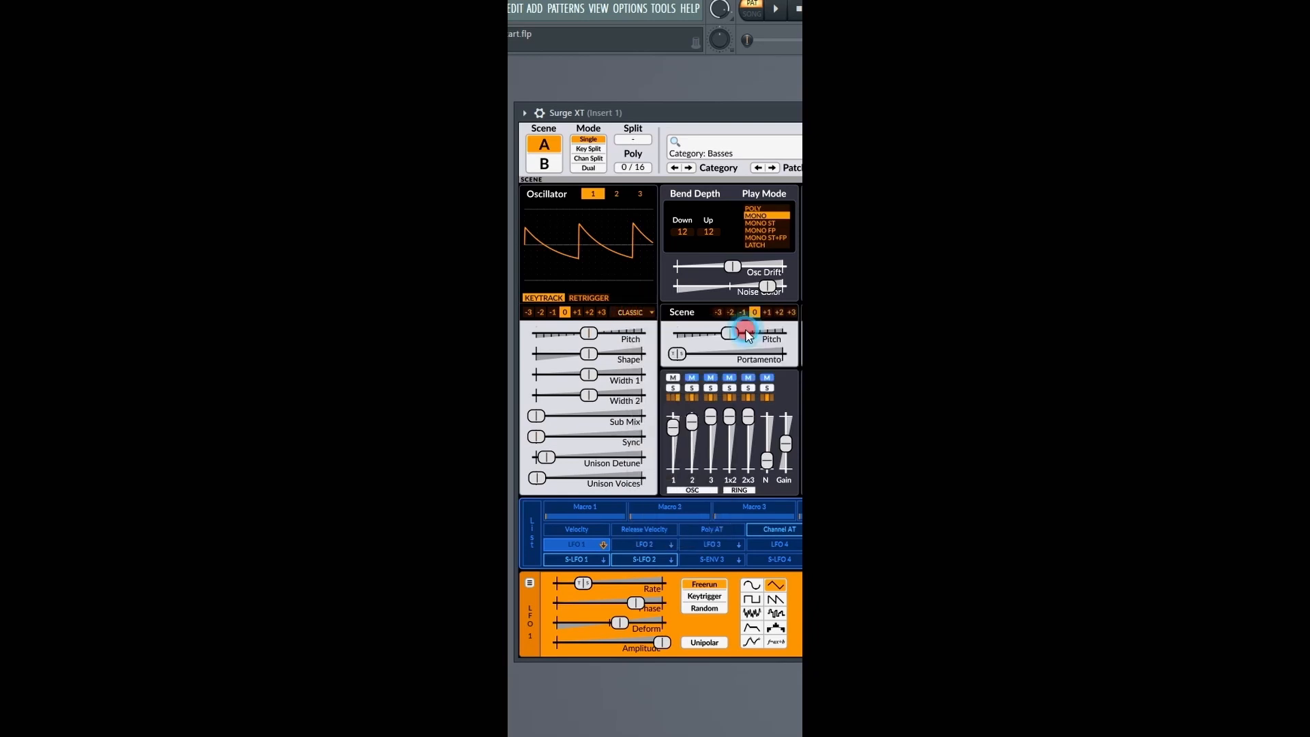
Try the Wavetable and Window types on oscillator 1.
click(634, 312)
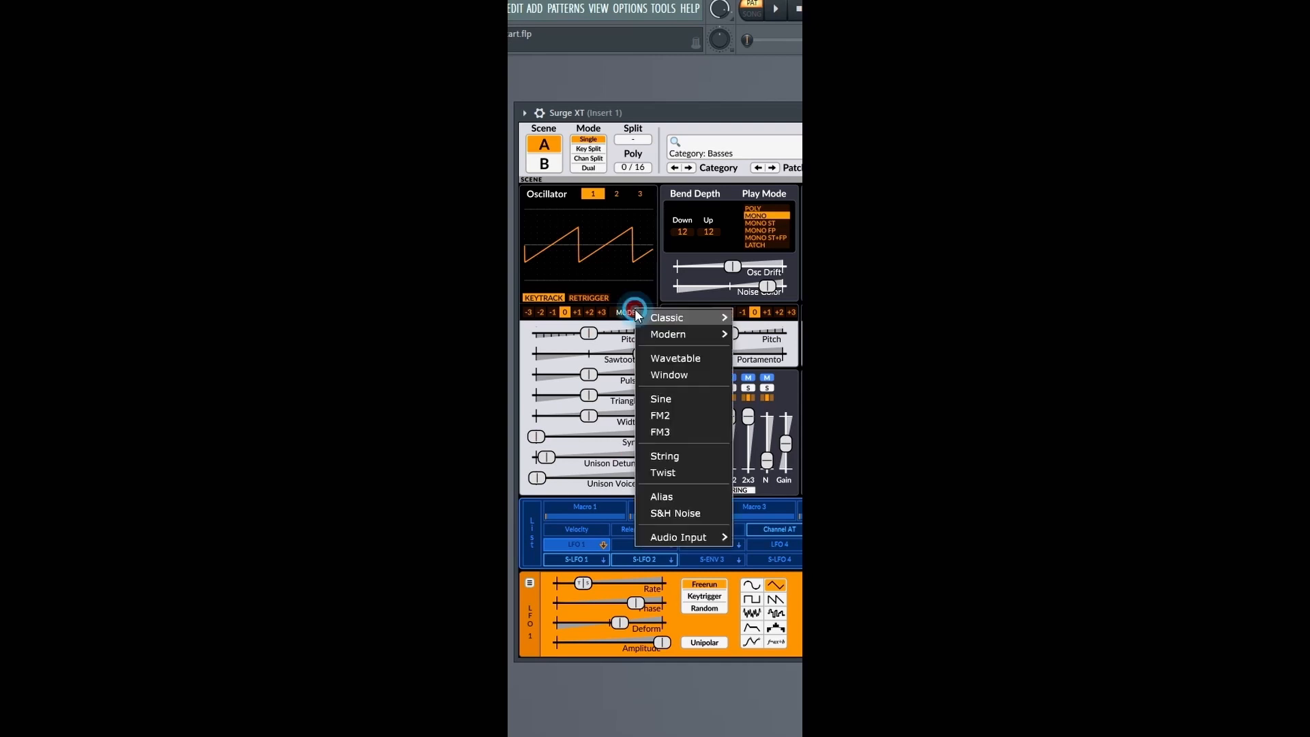
click(665, 358)
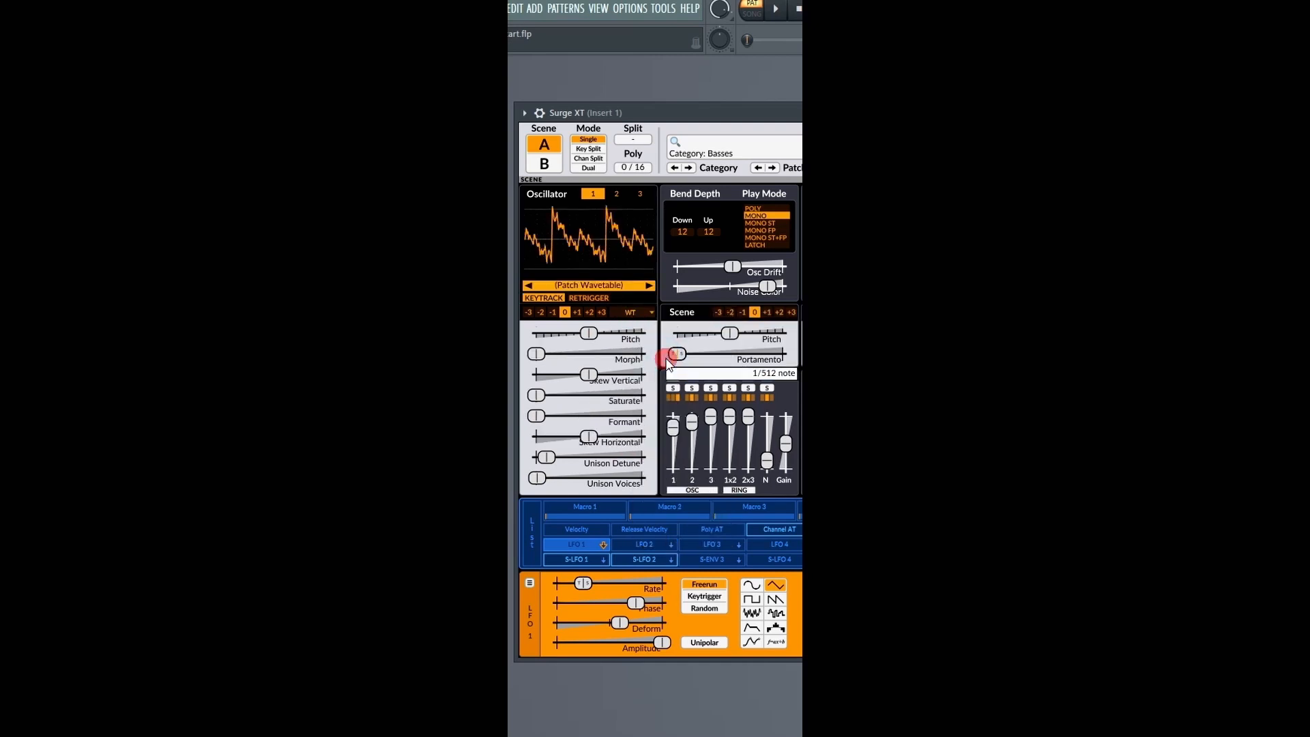
click(636, 310)
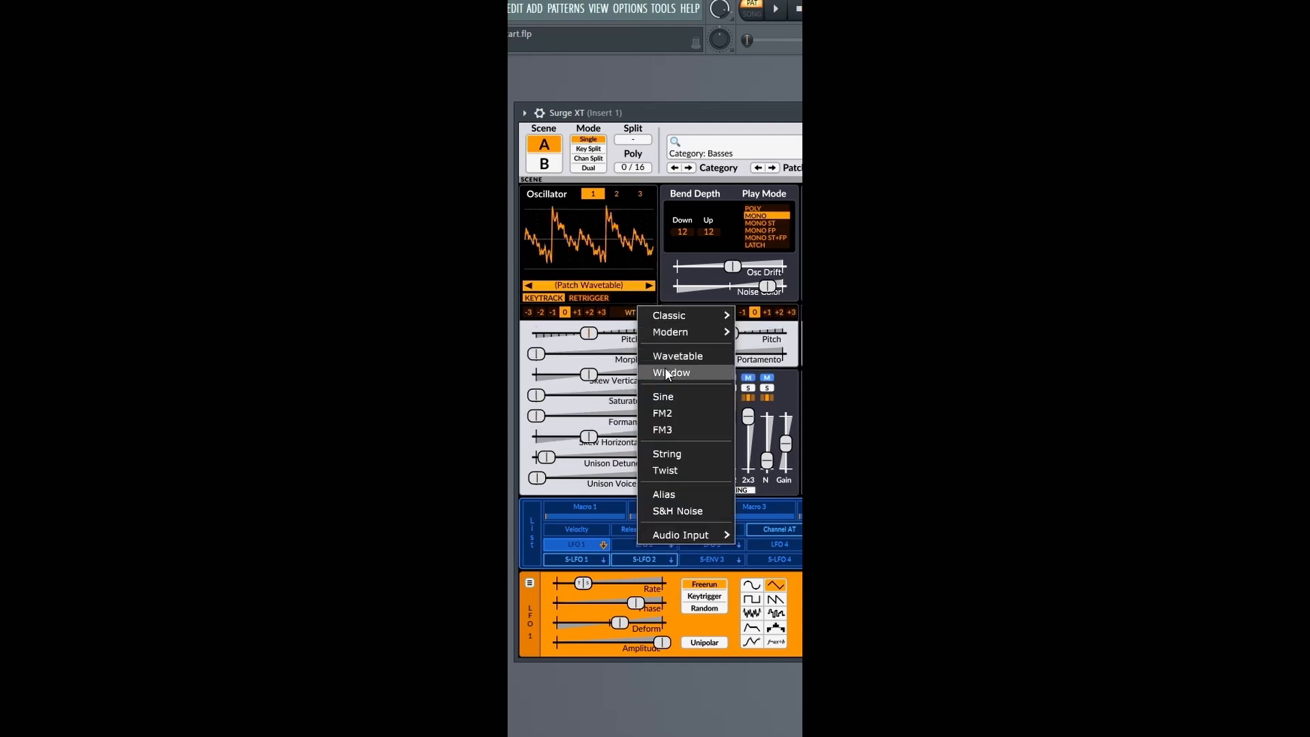
click(666, 372)
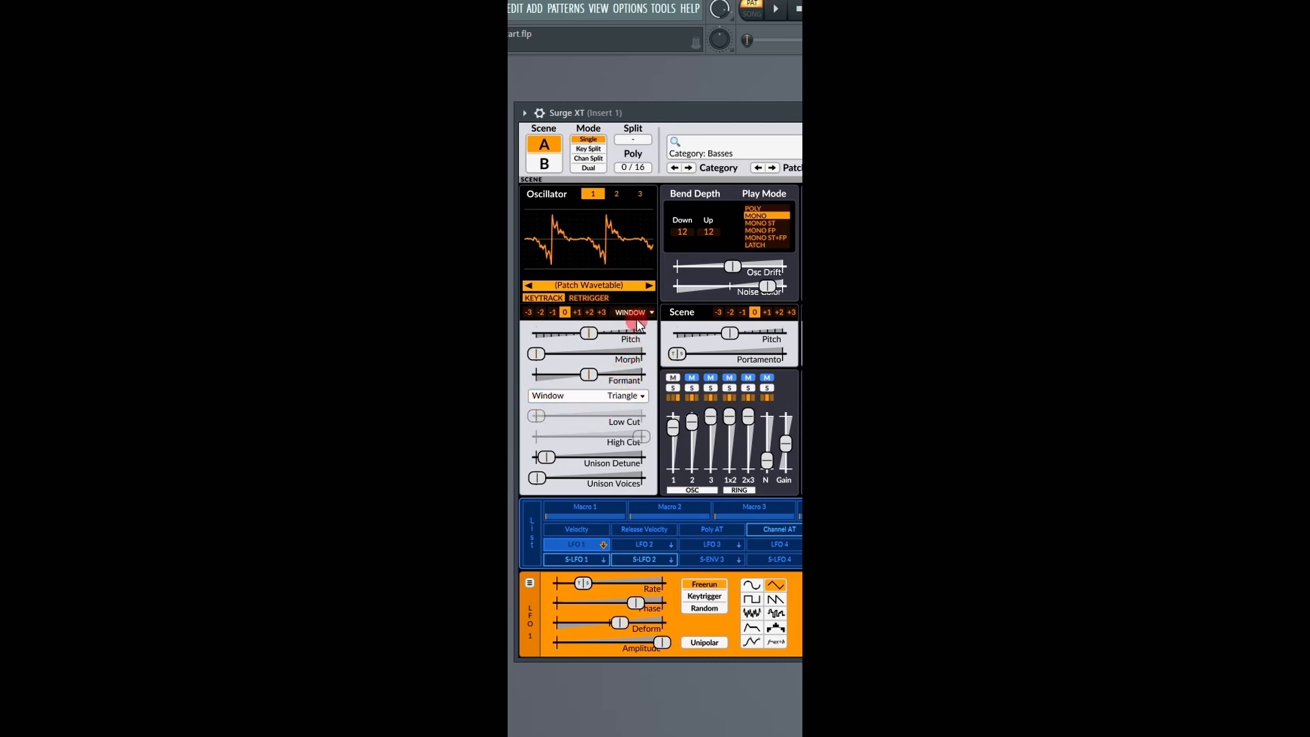
Try the Sine type on oscillator 1 and view its list of wave shapes without choosing another.
click(636, 318)
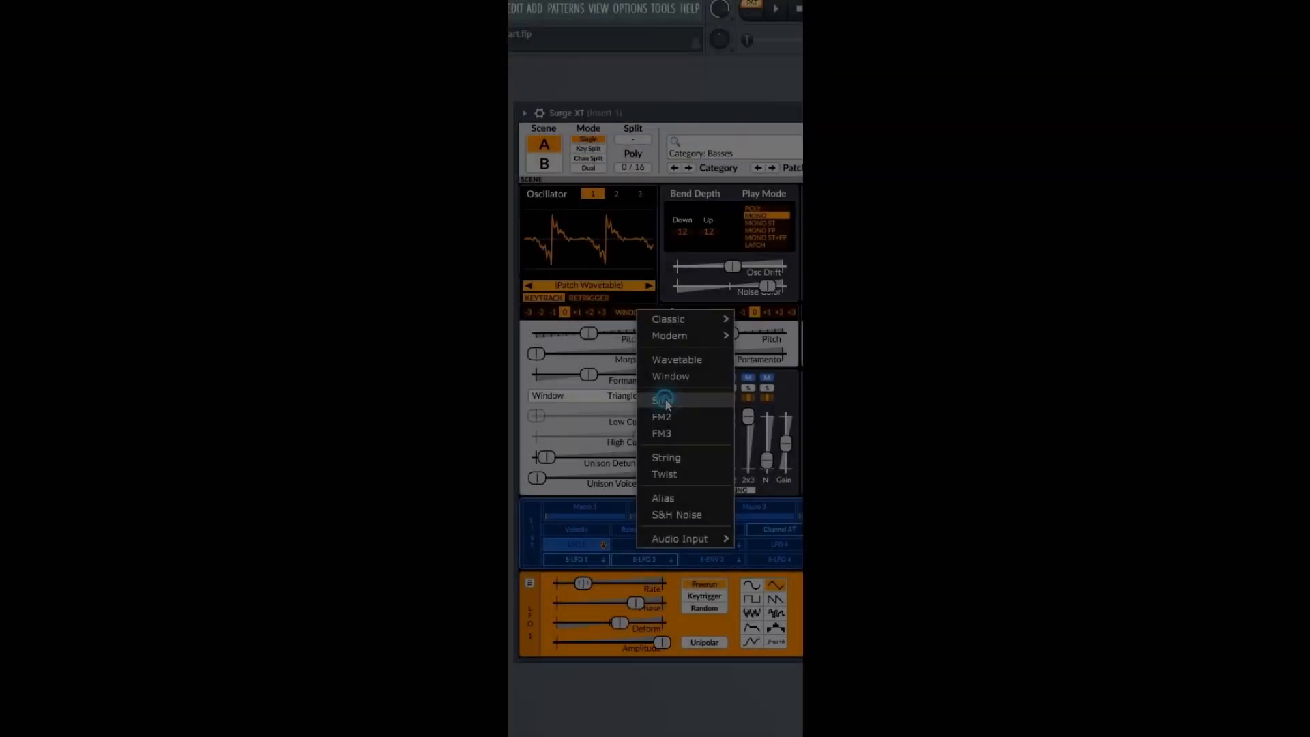
click(664, 401)
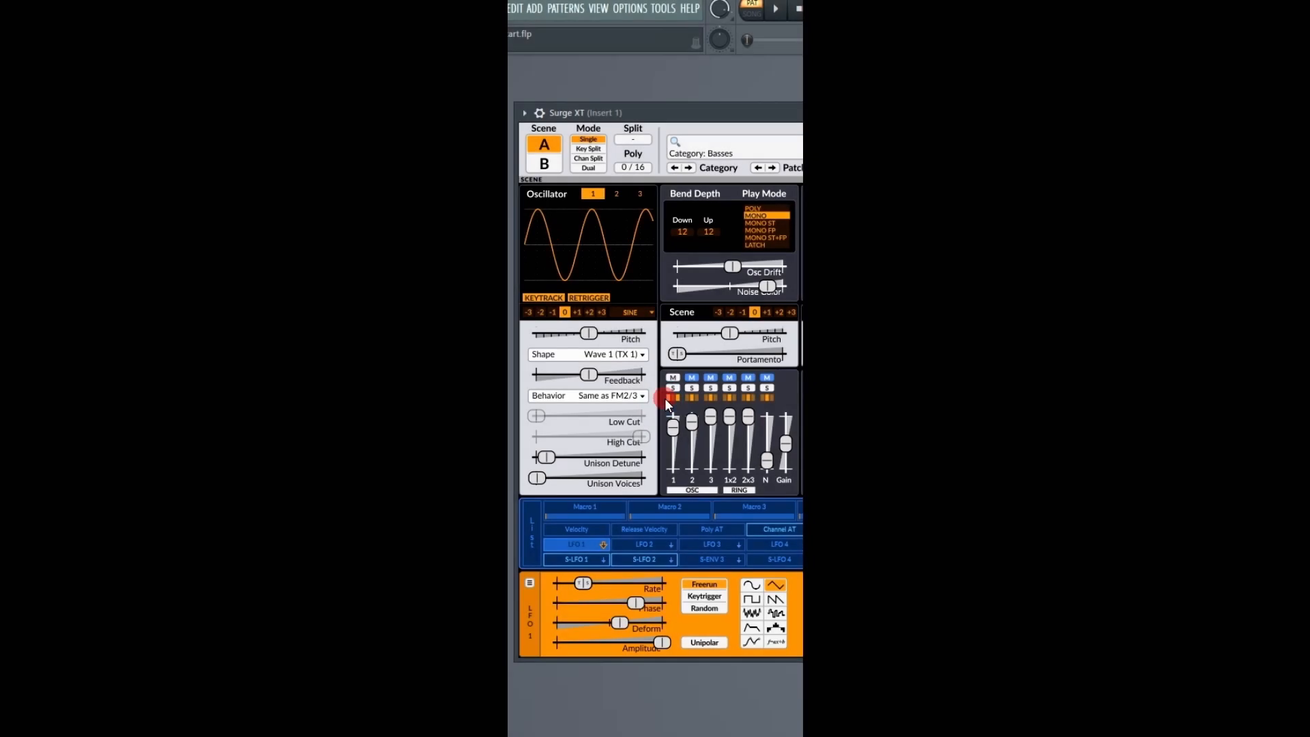
click(592, 357)
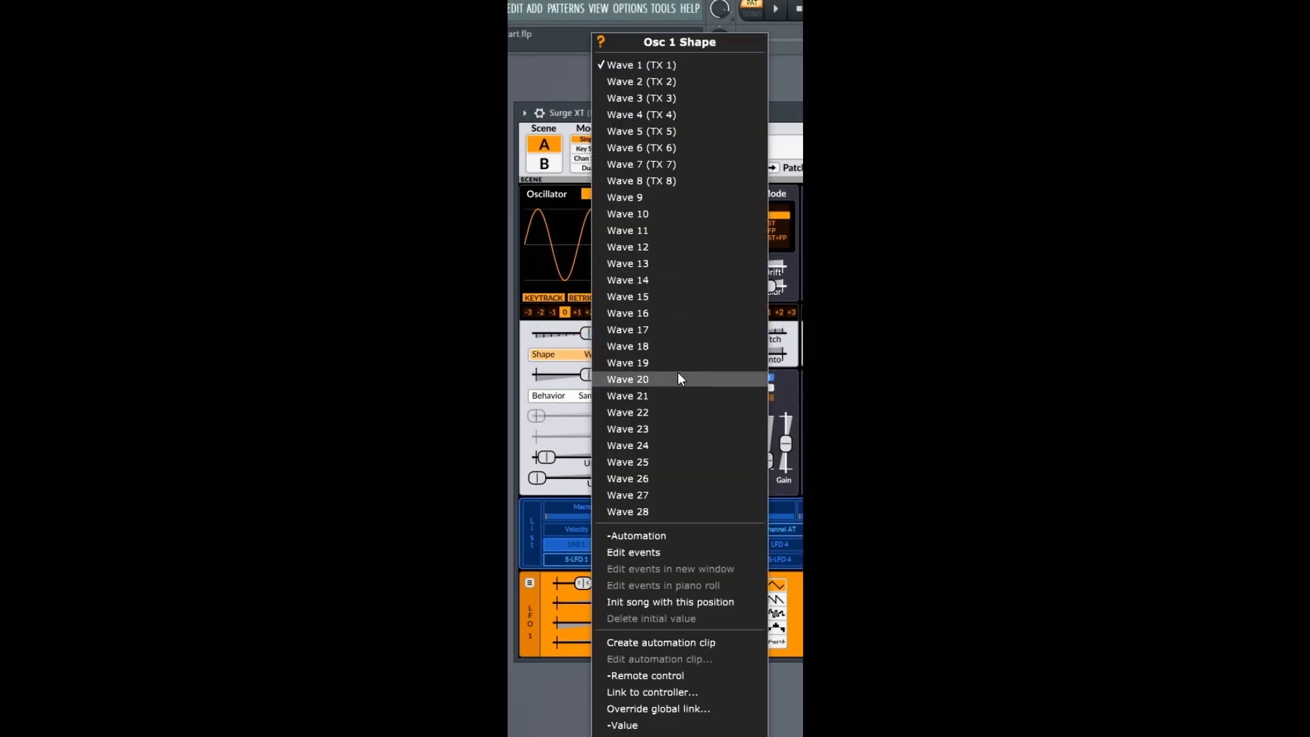
key(Escape)
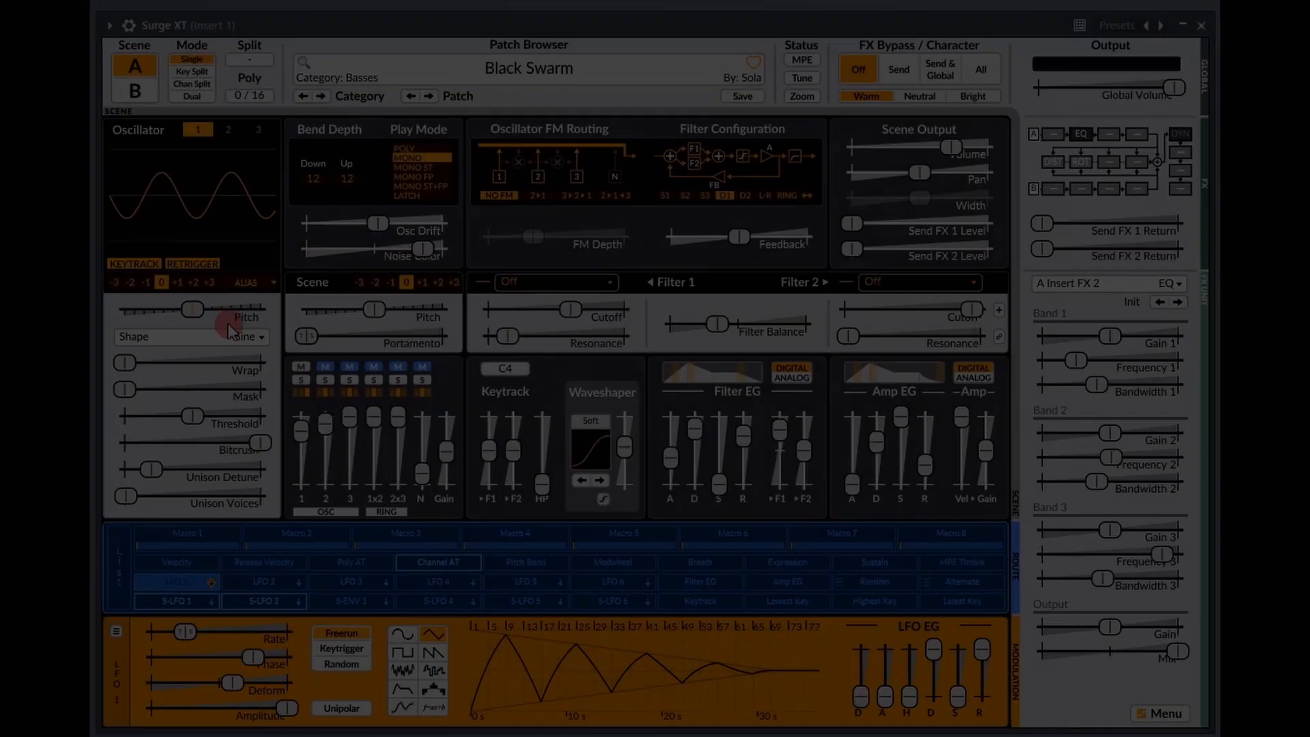
Switch oscillator 1 to the Wavetable type.
click(248, 281)
mouse_move(268, 293)
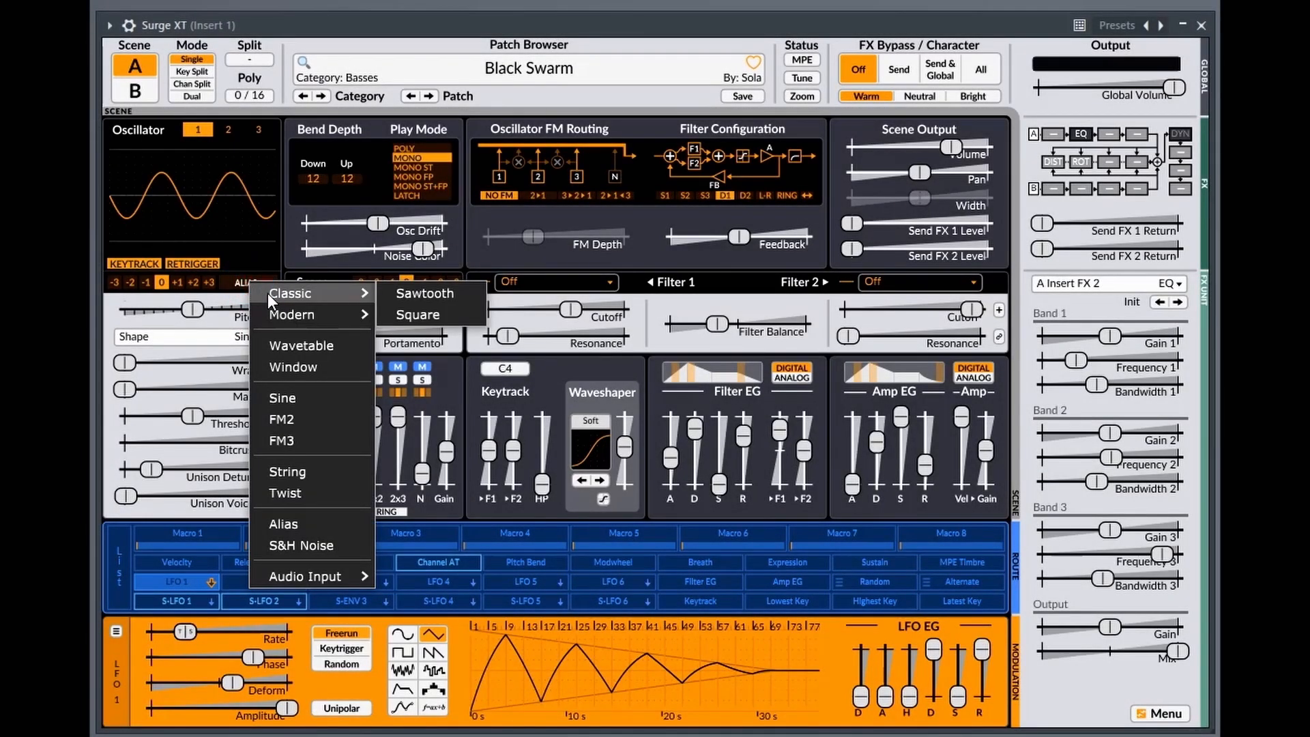
click(308, 345)
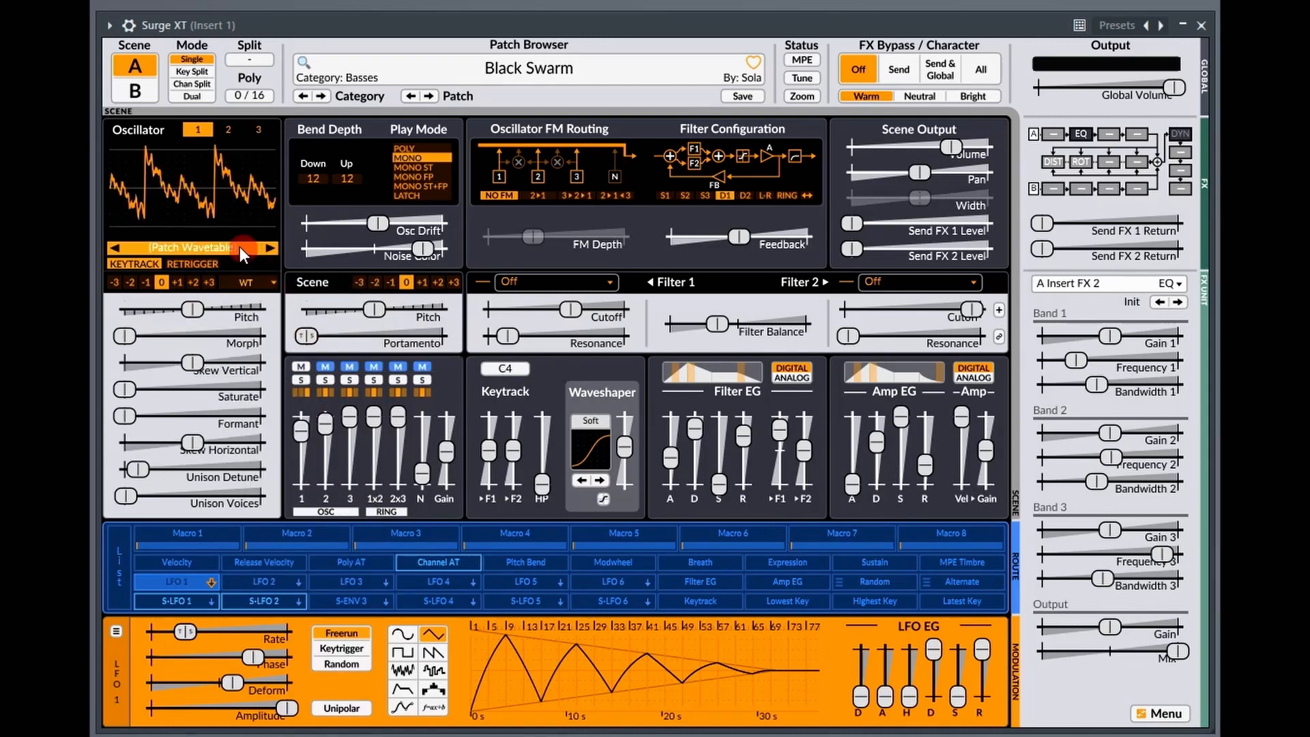
Examine the factory and third-party wavetable categories for oscillator 1, including Generated, Rhythmic, Emu and the Emu VSCO subgroups.
click(198, 250)
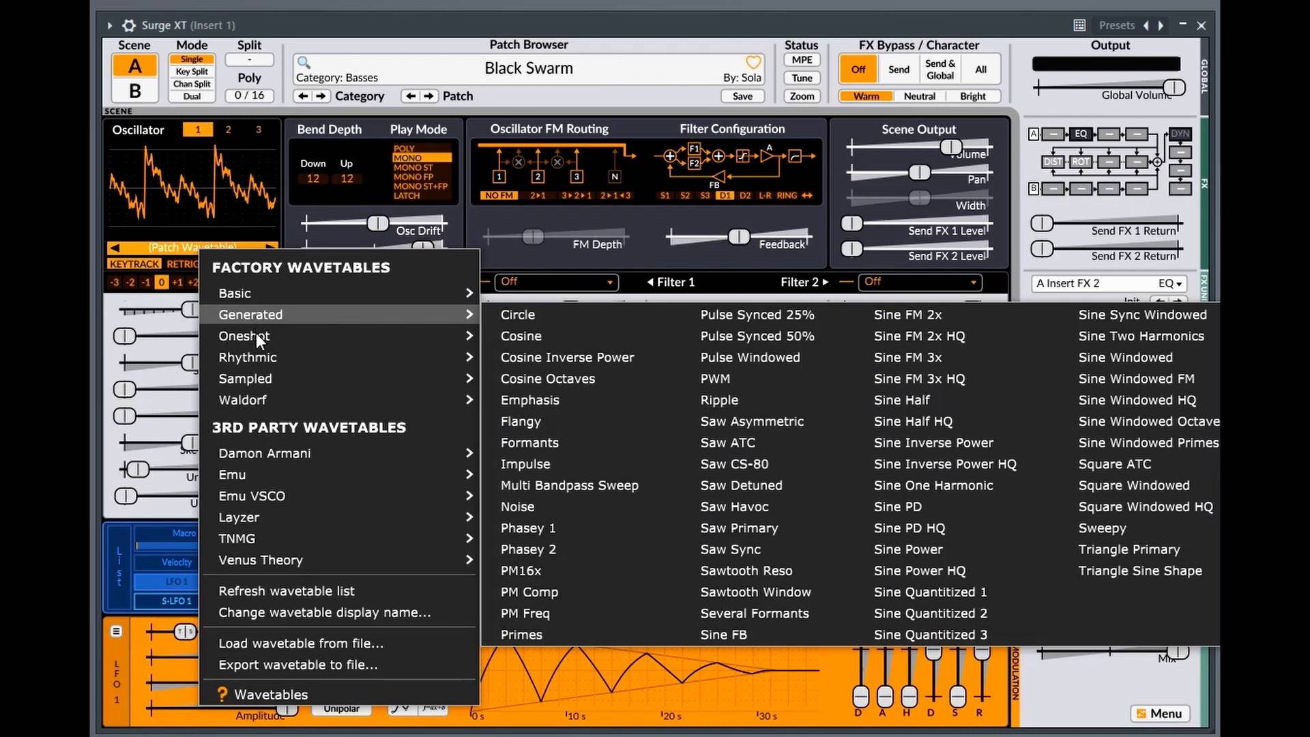
mouse_move(256, 335)
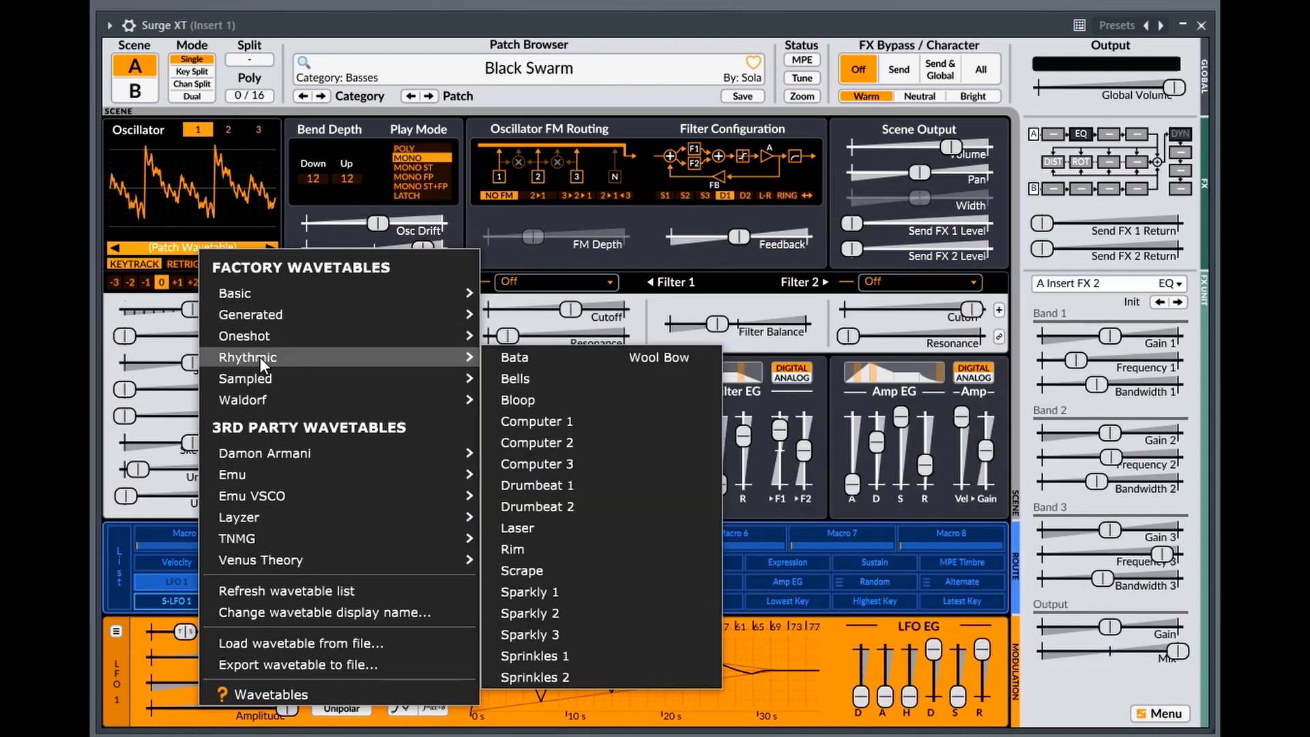
mouse_move(260, 376)
mouse_move(260, 399)
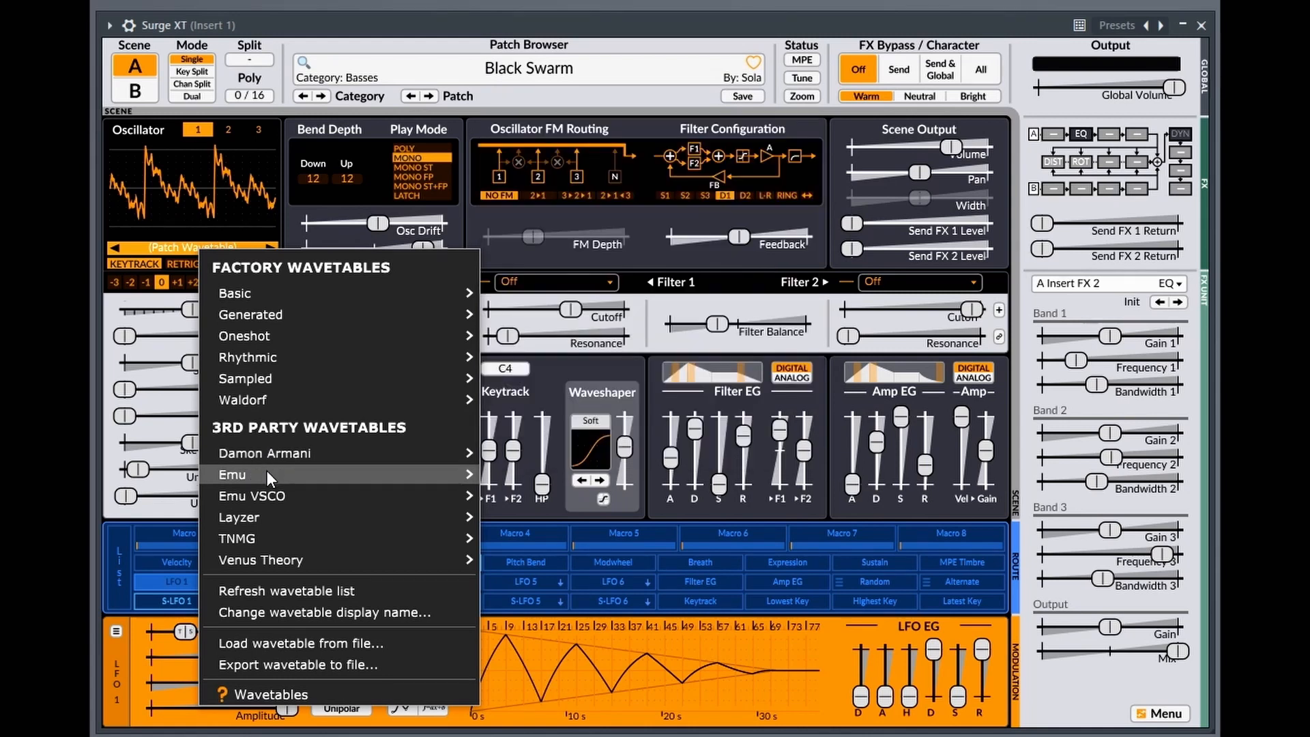
mouse_move(264, 473)
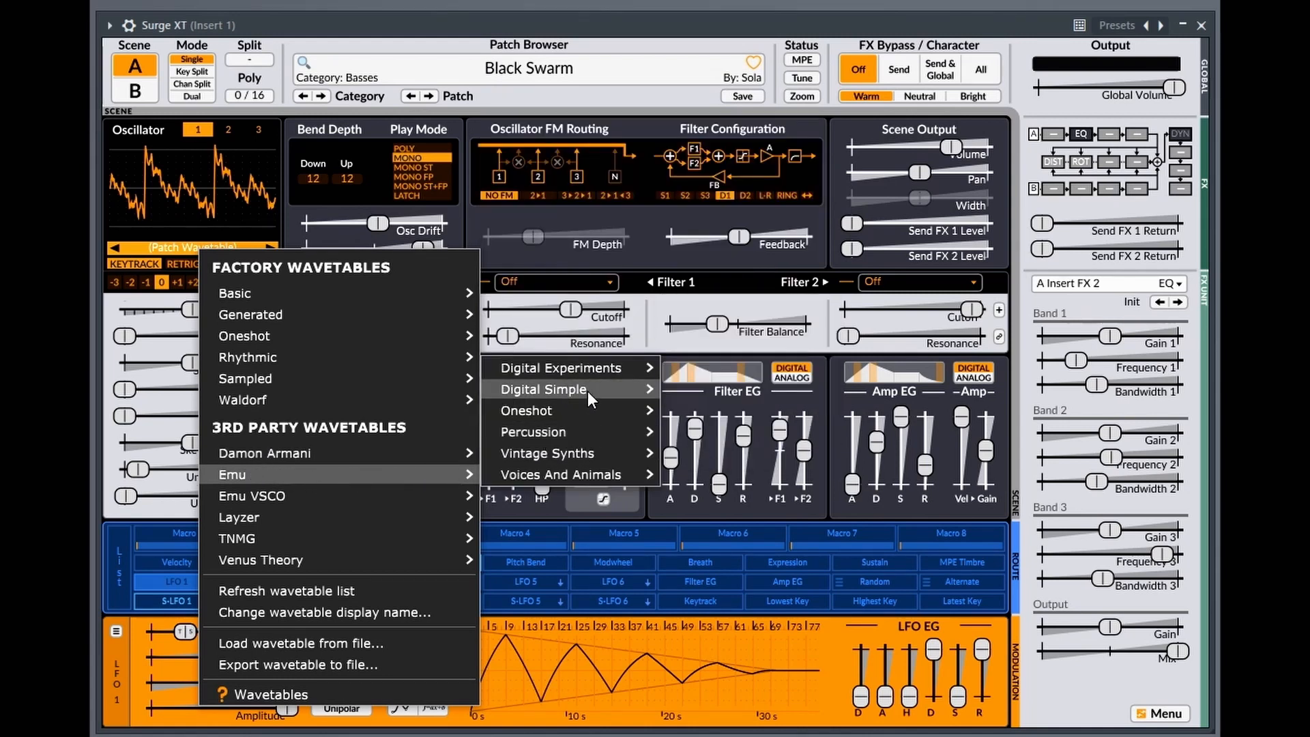
mouse_move(589, 370)
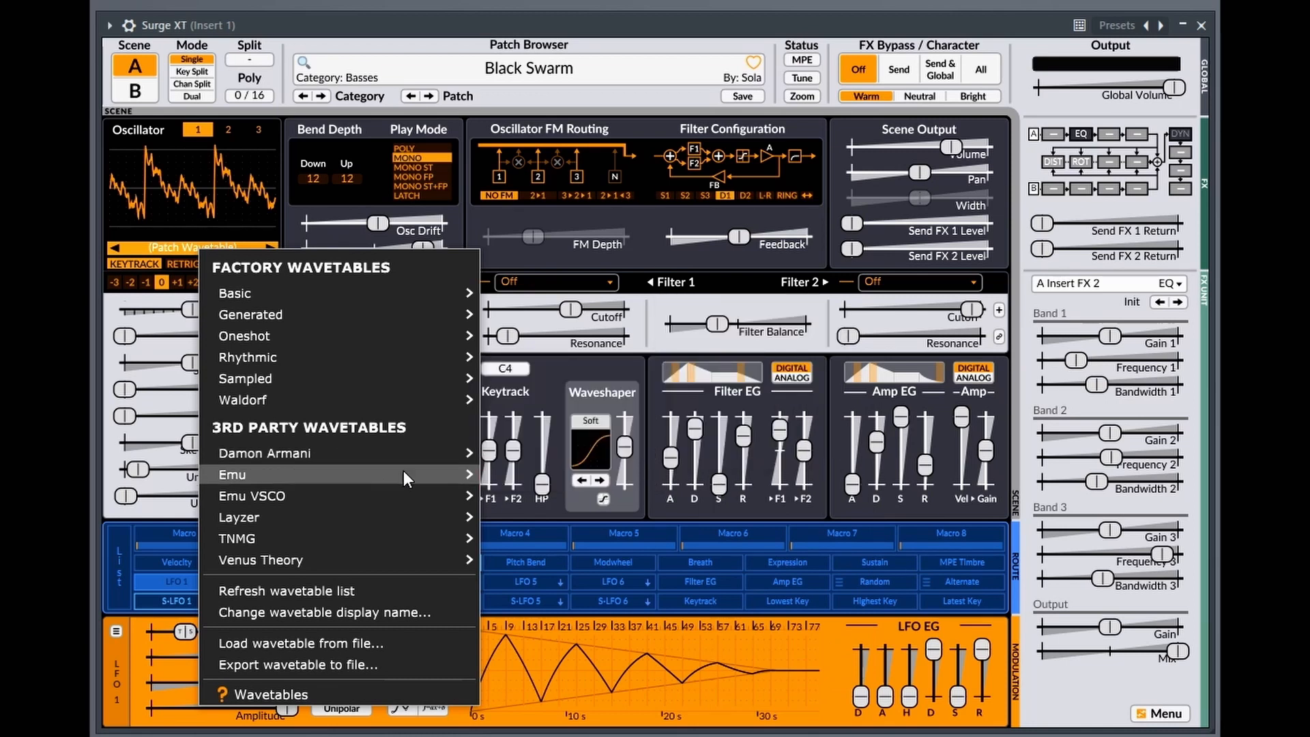
mouse_move(300, 494)
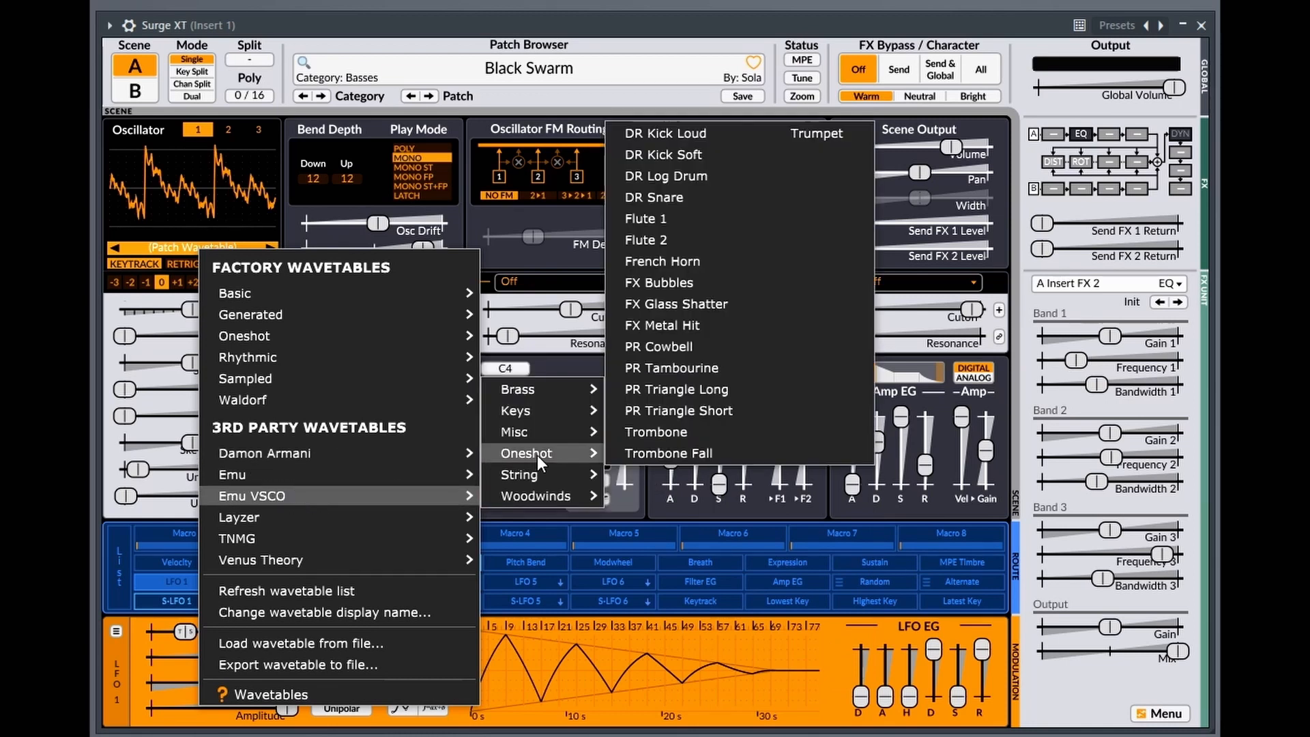
mouse_move(539, 431)
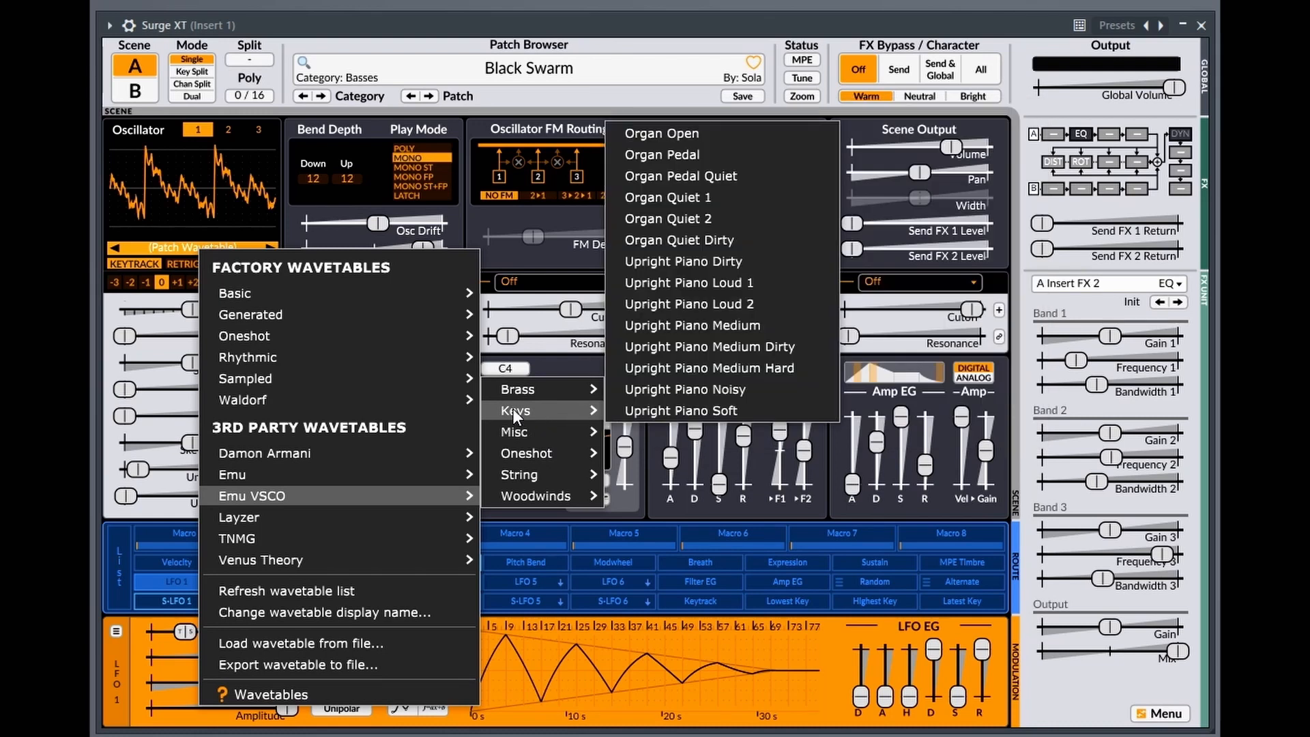
mouse_move(265, 515)
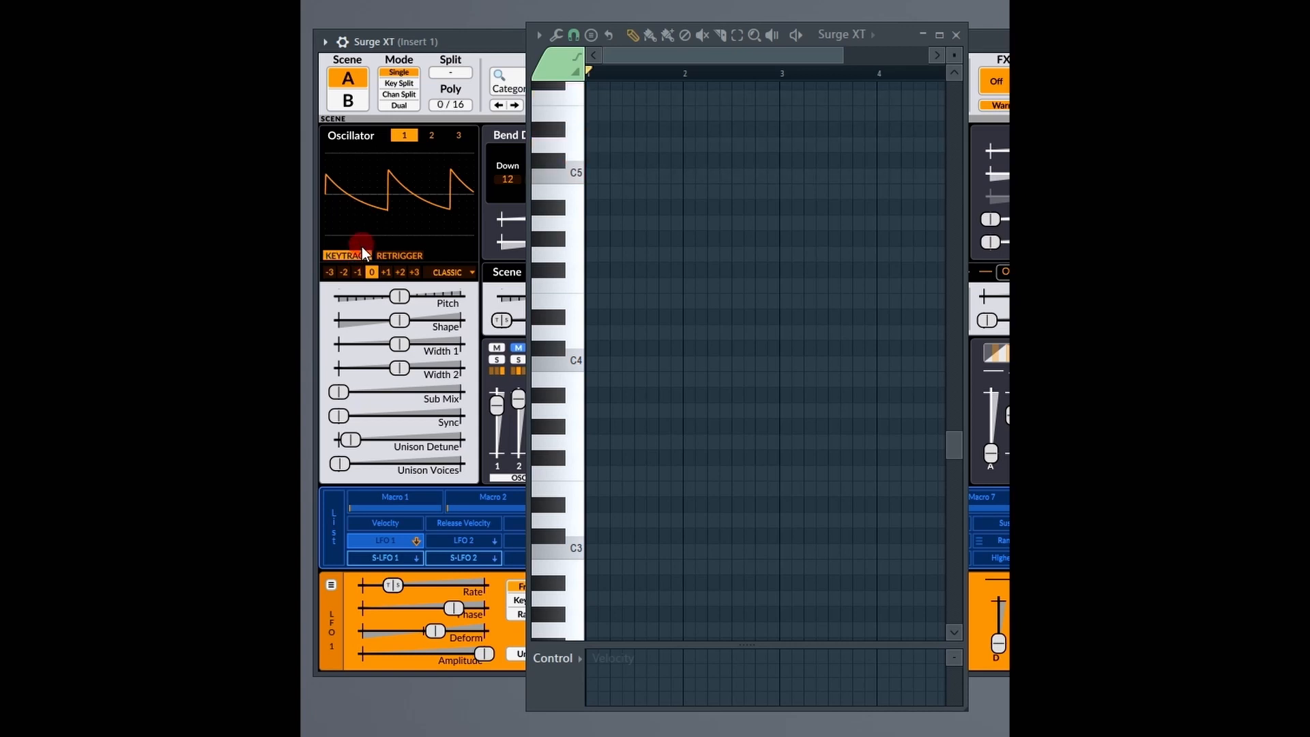
Enable Retrigger on oscillator 1 and raise its Unison Voices to about a quarter of the range.
click(390, 255)
drag(339, 463, 451, 463)
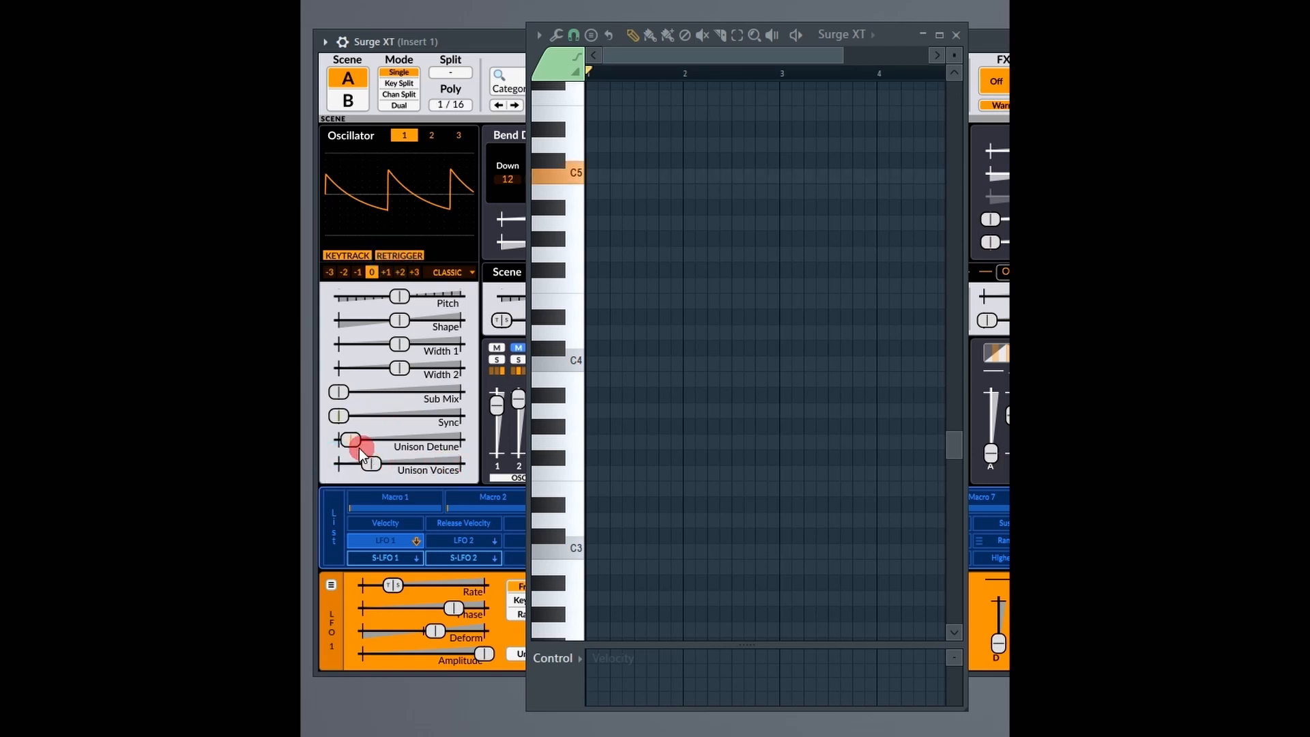
Toggle Retrigger on oscillator 1 and play C5 repeatedly to hear how the note starts.
click(406, 255)
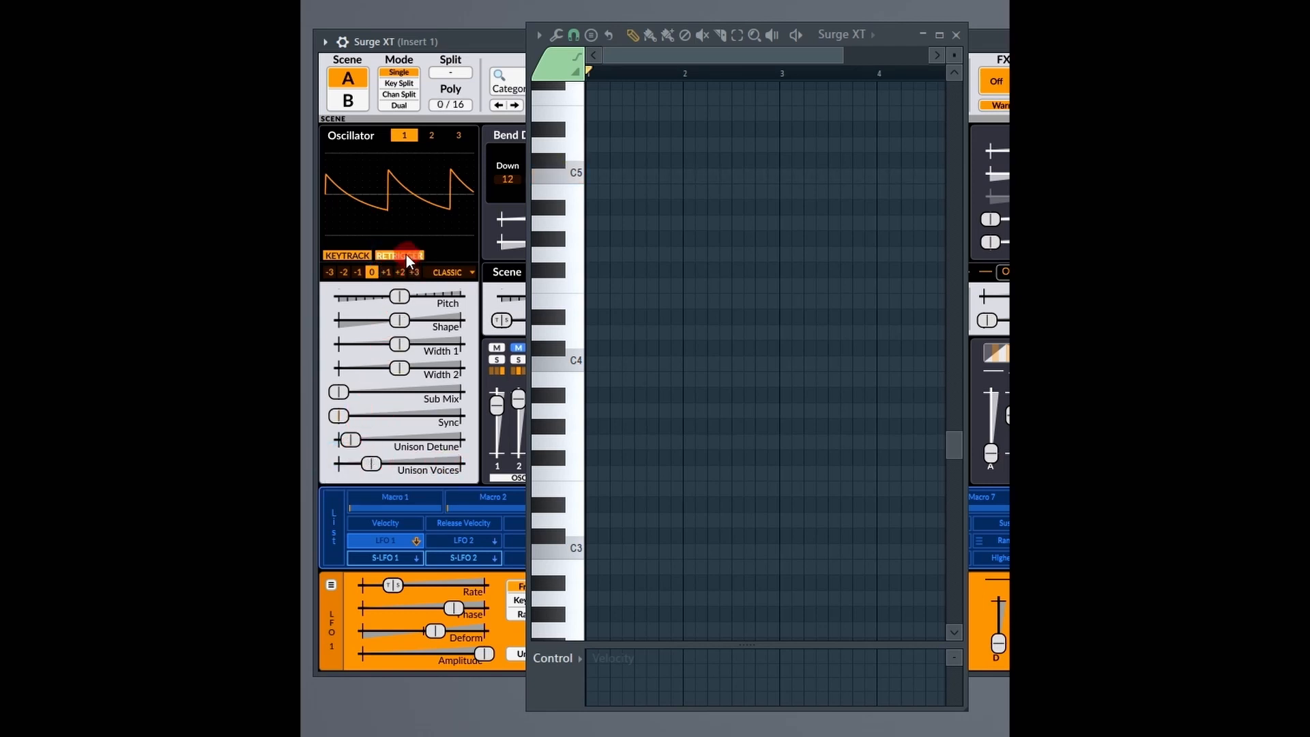
key(z)
key(z)
key(z)
Toggle Retrigger again, raise oscillator 1's Unison Voices to nearly half of the range, and play notes to compare.
key(z)
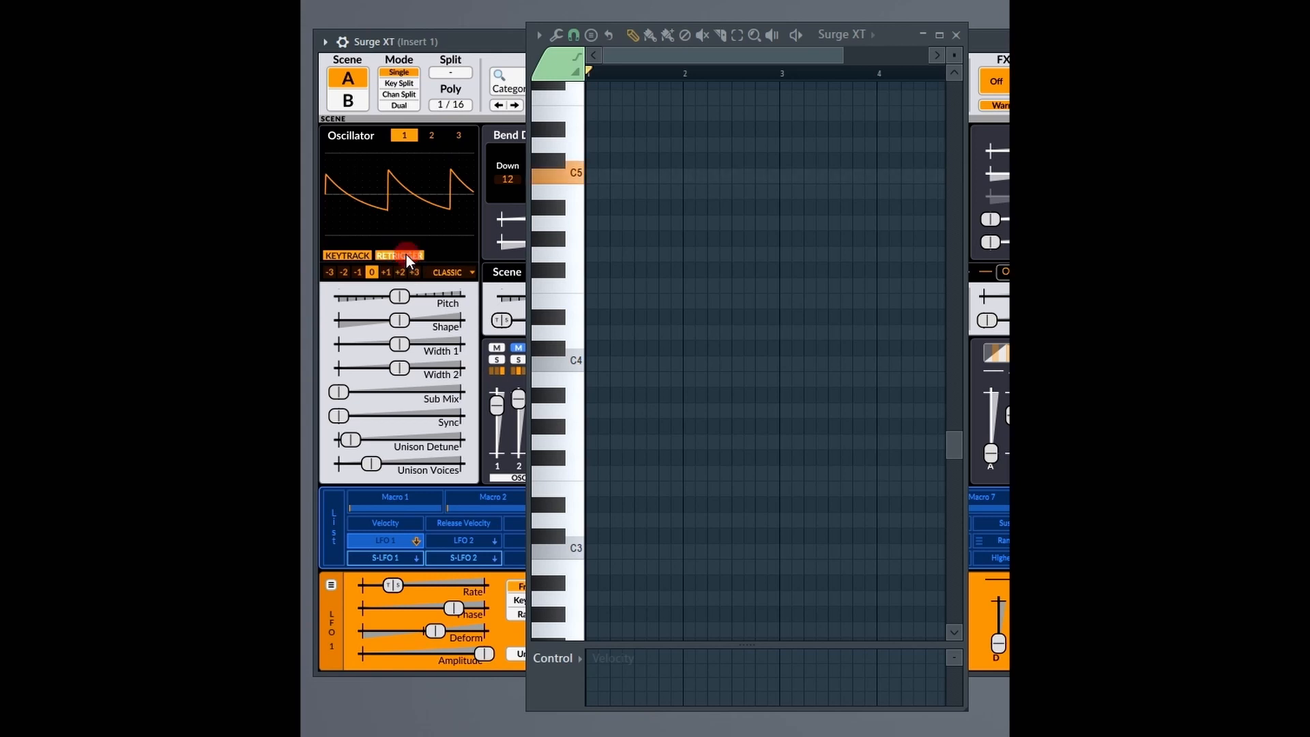
click(407, 255)
key(z)
mouse_move(372, 463)
mouse_down()
mouse_move(445, 461)
mouse_move(395, 463)
mouse_up()
key(z)
key(d)
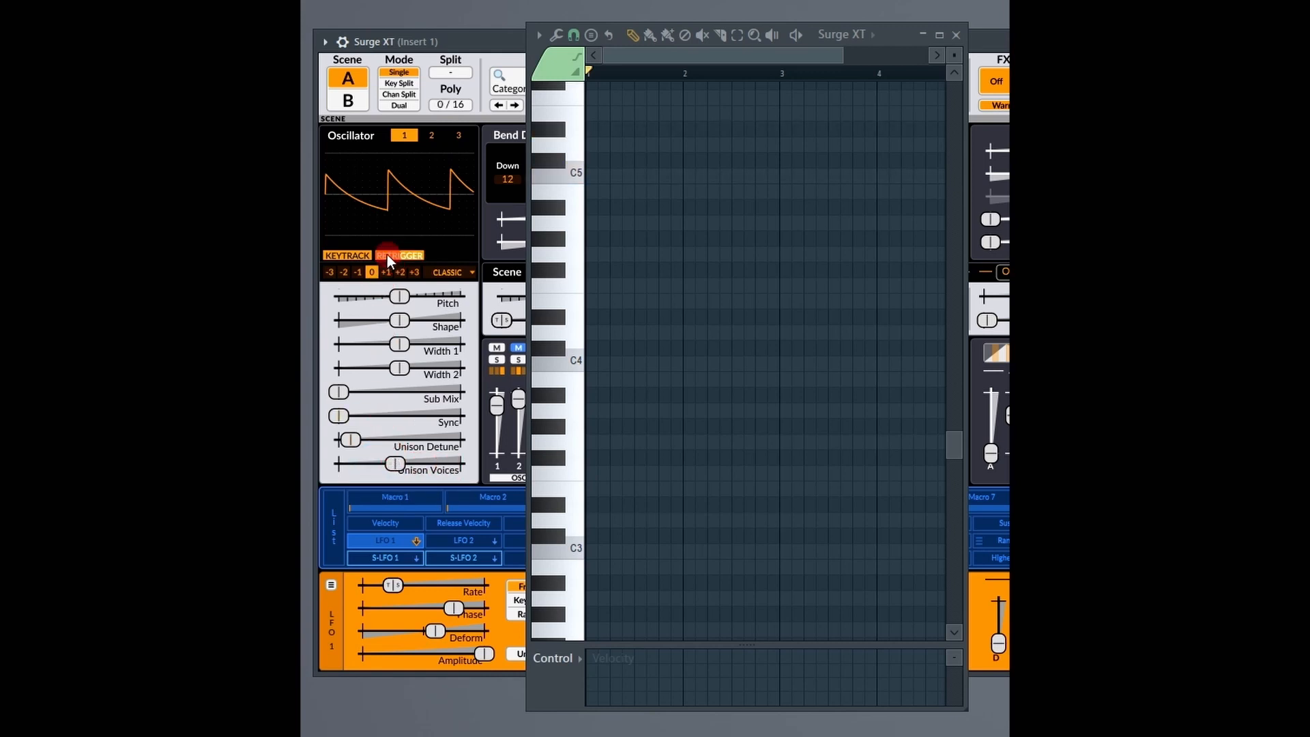
Toggle Retrigger off and back on for oscillator 1, playing C5 with each setting to compare the note starts.
click(387, 255)
key(z)
key(z)
click(402, 255)
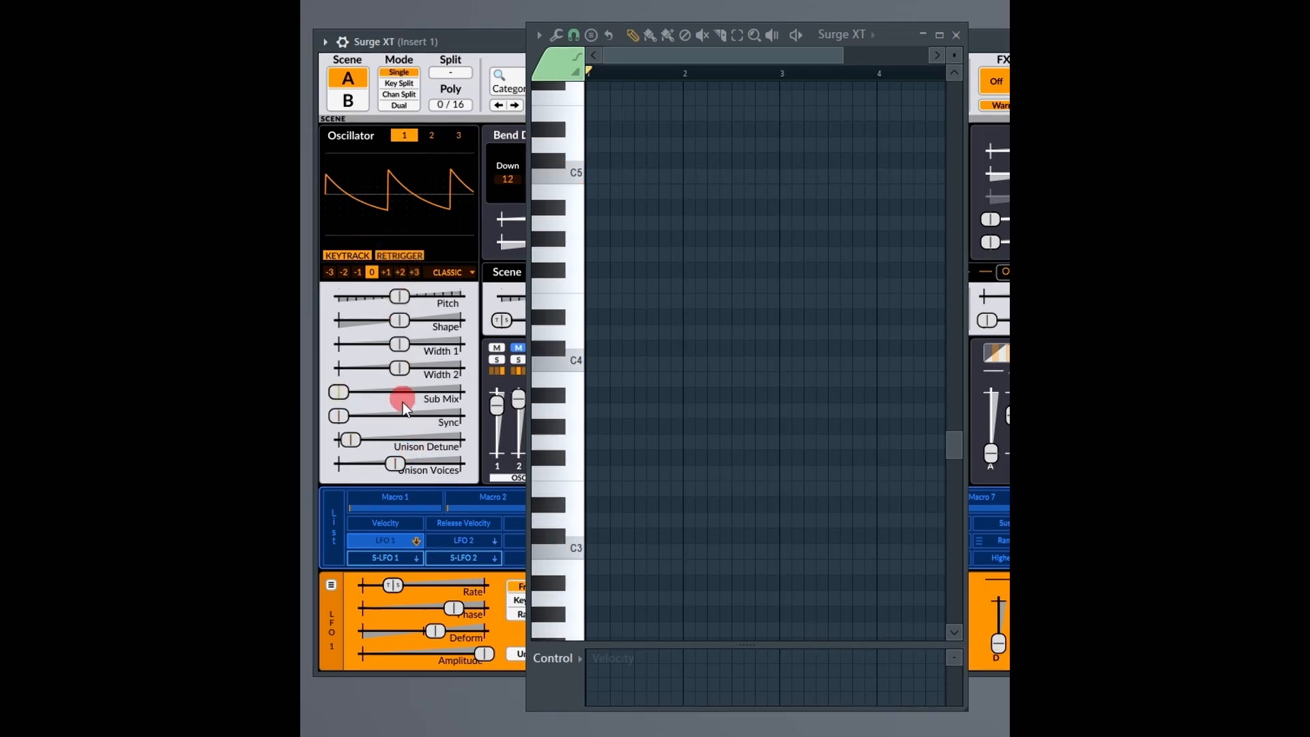
key(z)
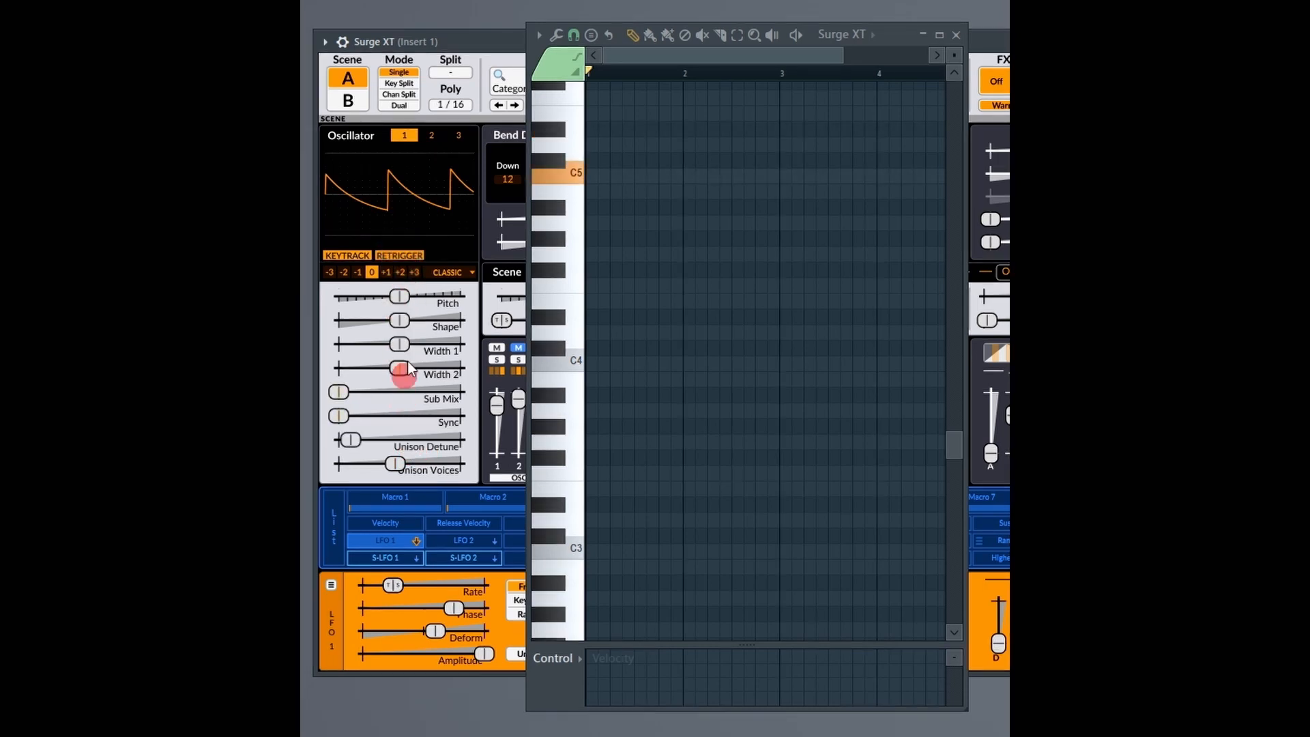
Turn off Retrigger on oscillator 1, lower its Unison Voices to the minimum, and hold C5.
click(412, 254)
drag(412, 466, 351, 460)
key(z)
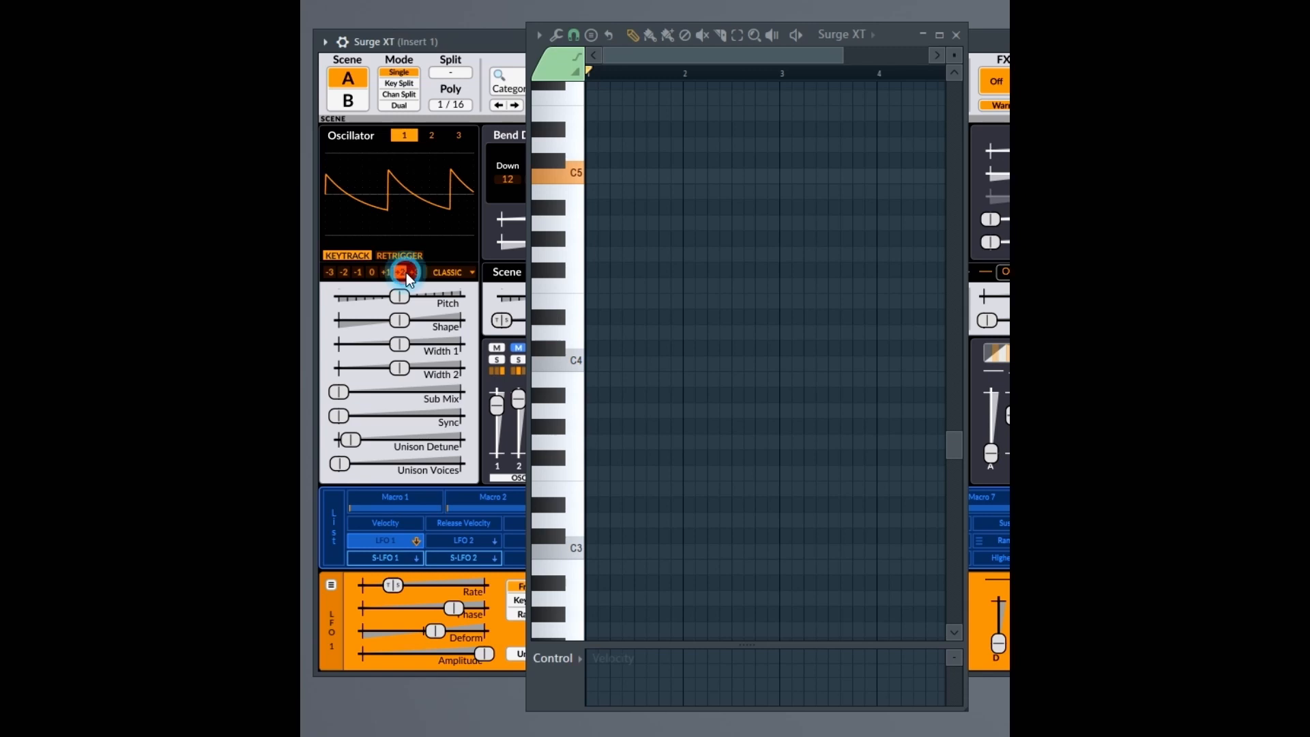
Try the -3 octave on oscillator 1, restore octave 0, and sweep its Pitch before returning it to centre.
click(331, 273)
click(371, 273)
drag(400, 296, 490, 350)
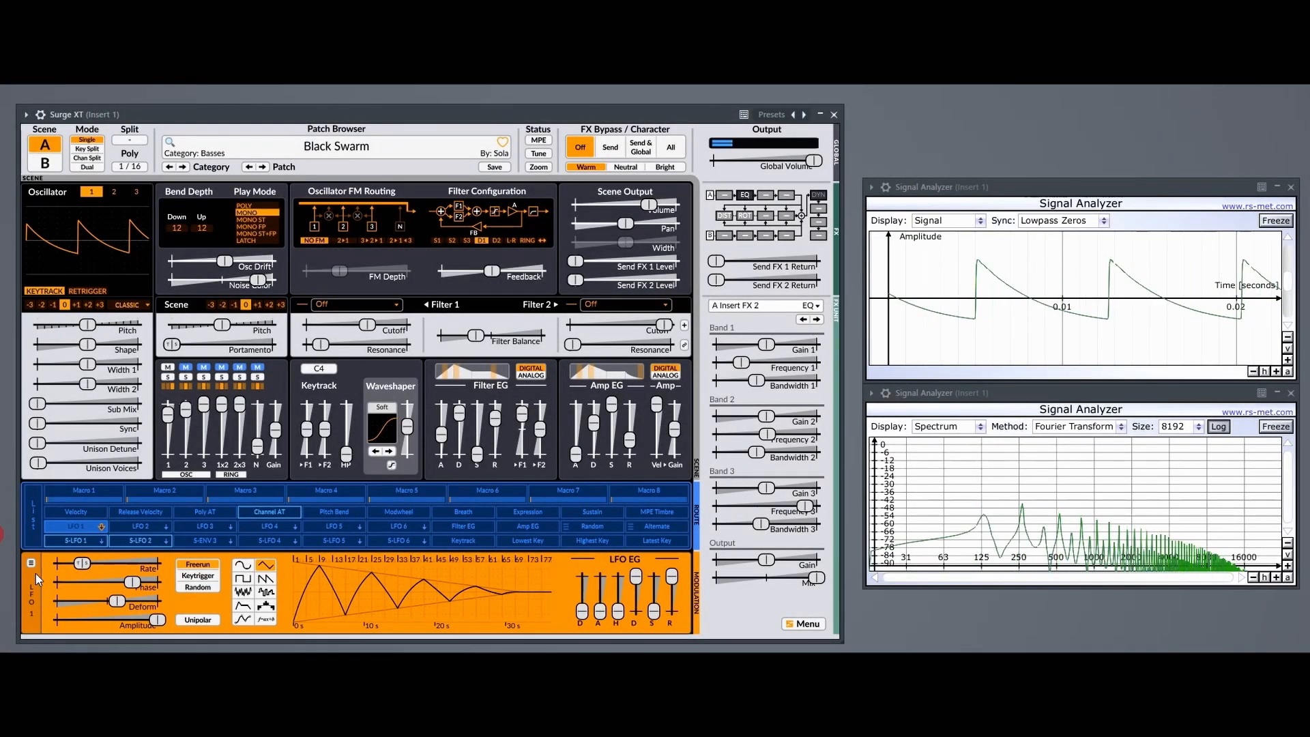
Sweep oscillator 1's Unison Voices from minimum to maximum, lower it to about a third, and raise Unison Detune to maximum.
click(42, 464)
mouse_move(42, 464)
mouse_down()
mouse_move(77, 462)
mouse_move(53, 465)
mouse_up()
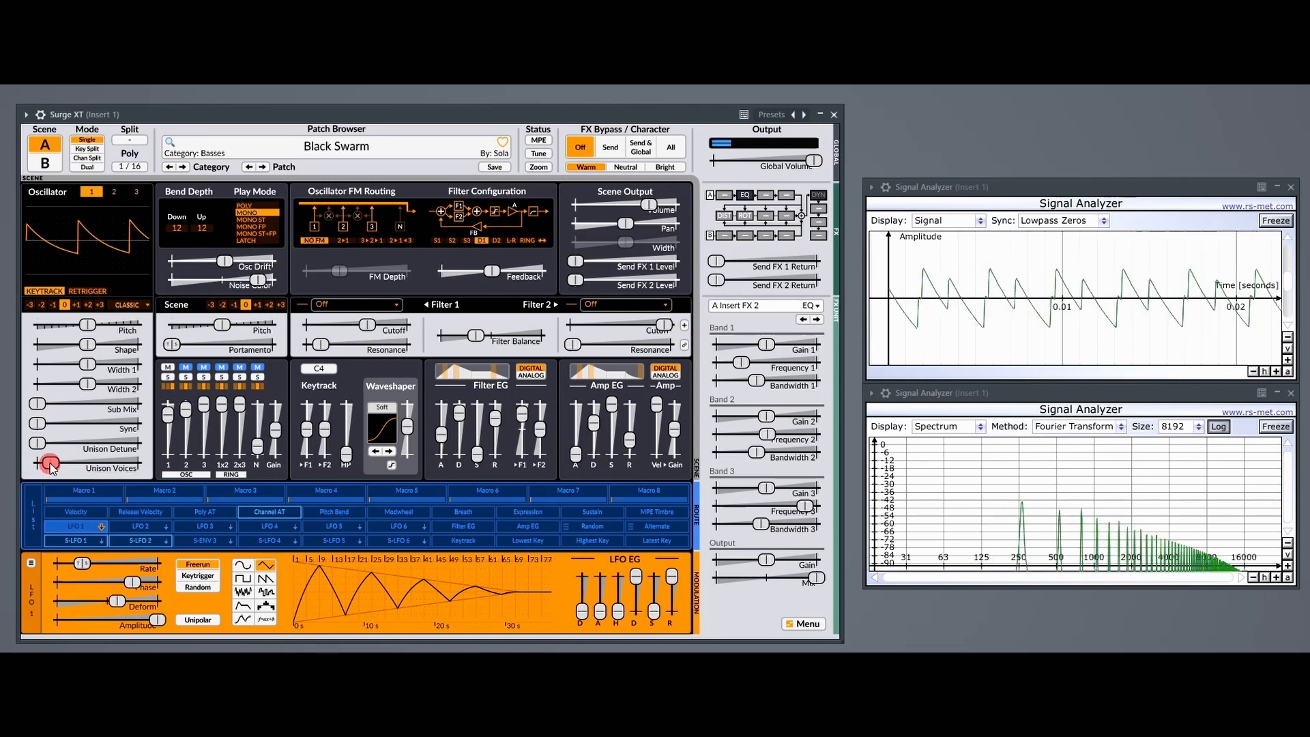
drag(52, 468, 327, 459)
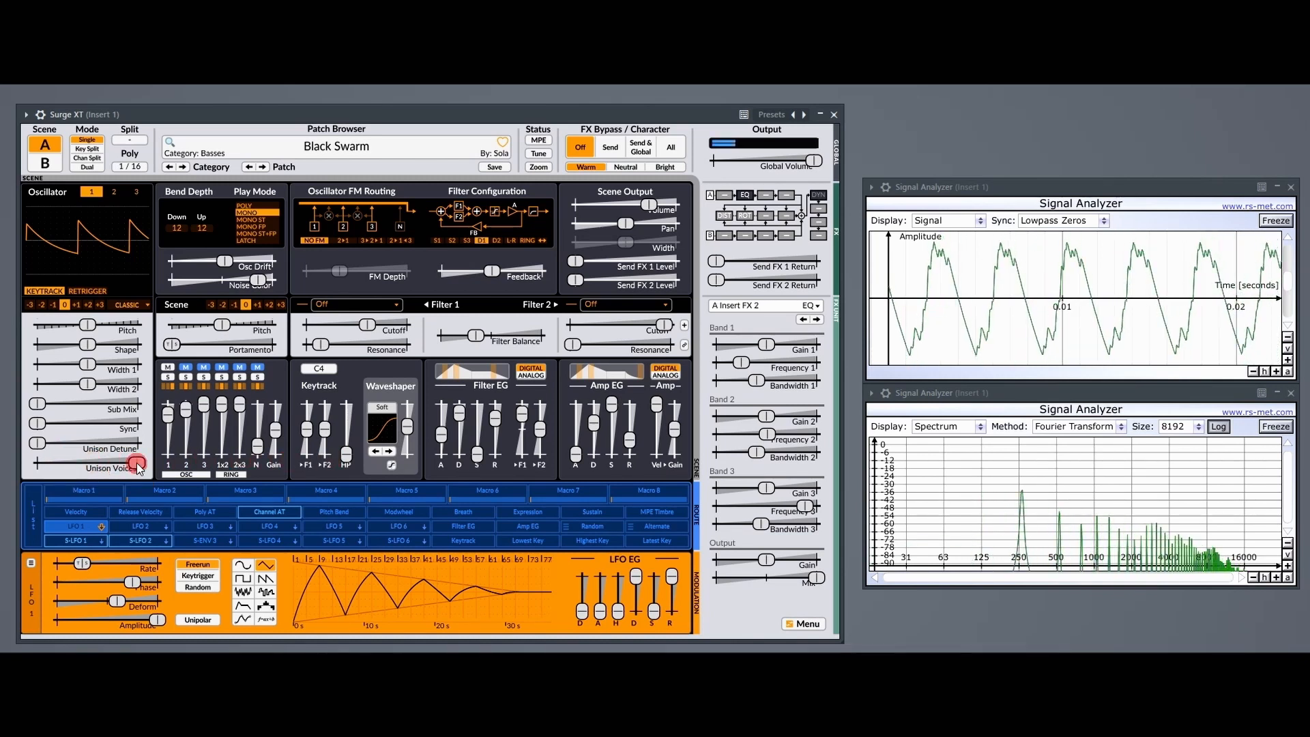
mouse_move(136, 466)
mouse_down()
mouse_move(12, 468)
mouse_move(46, 445)
mouse_move(82, 447)
mouse_move(50, 440)
mouse_move(38, 443)
mouse_move(322, 446)
mouse_move(88, 444)
mouse_up()
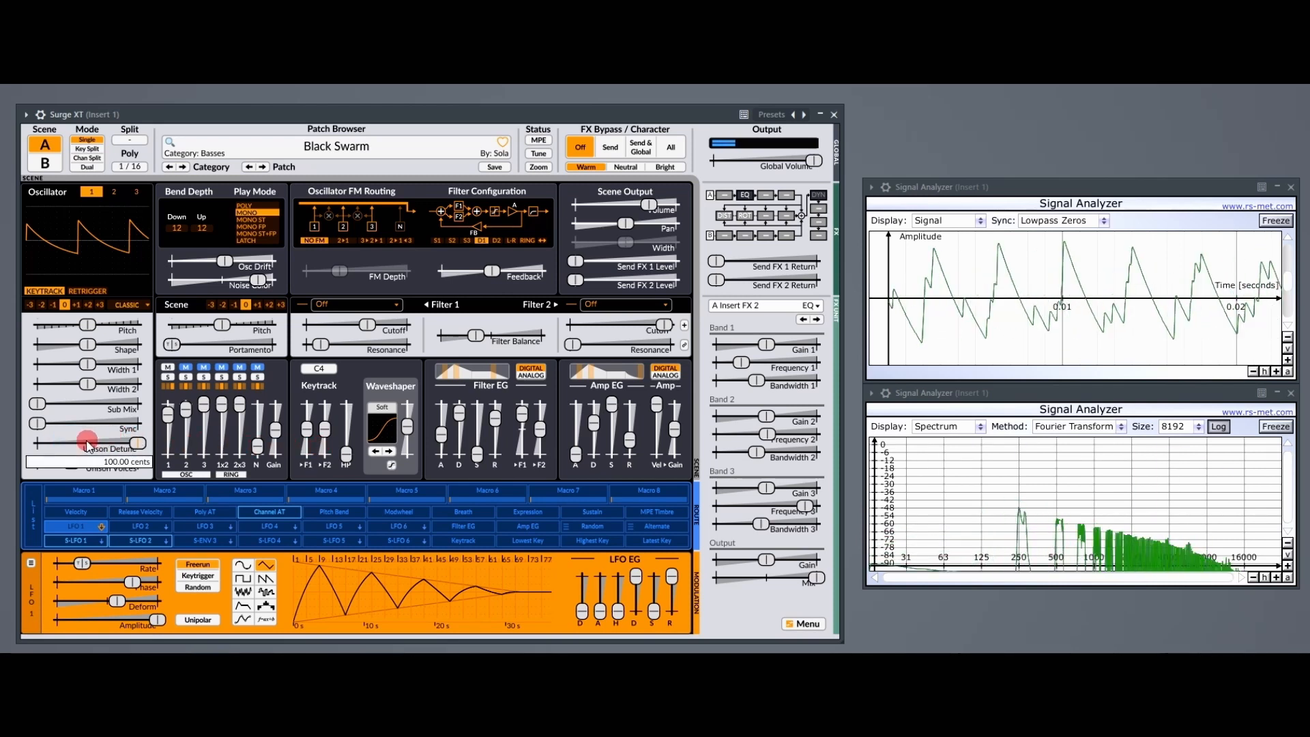
Compare oscillator 1 with Retrigger toggled and Unison Detune reduced, and return Unison Detune and Unison Voices to their minimums.
click(87, 291)
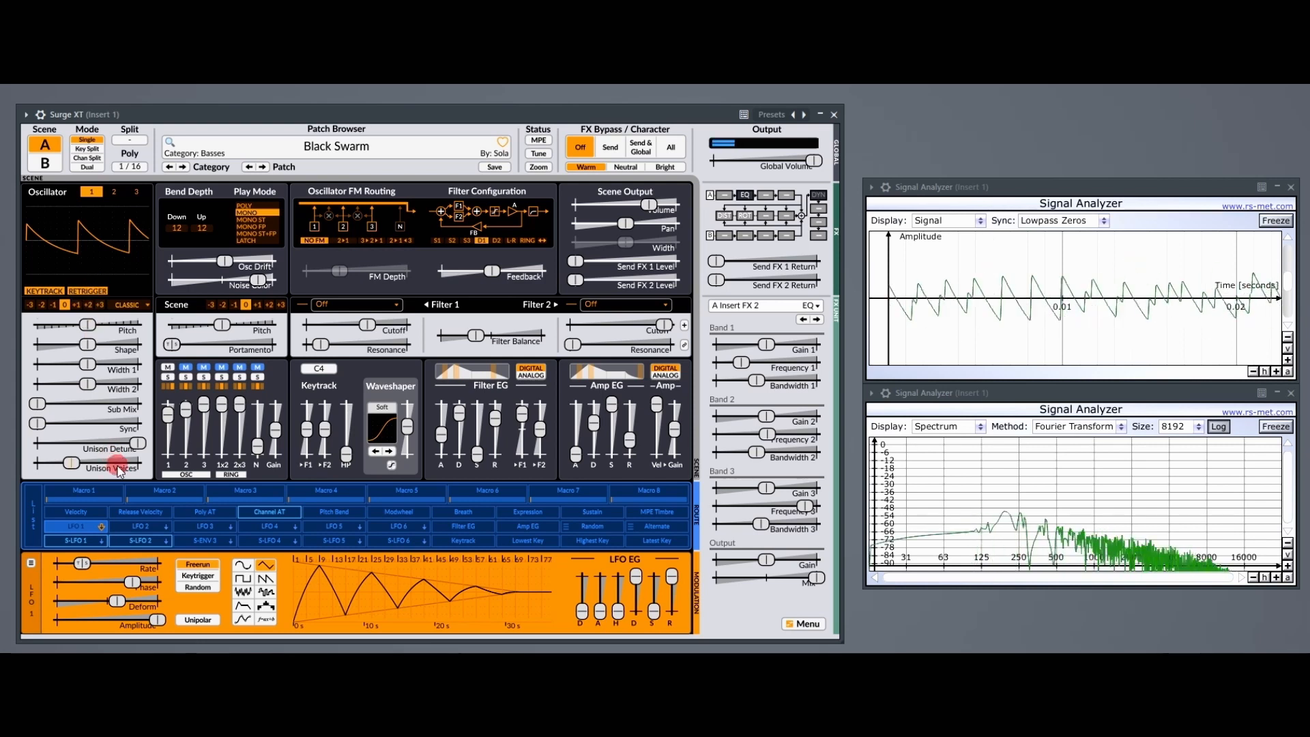
drag(137, 443, 131, 507)
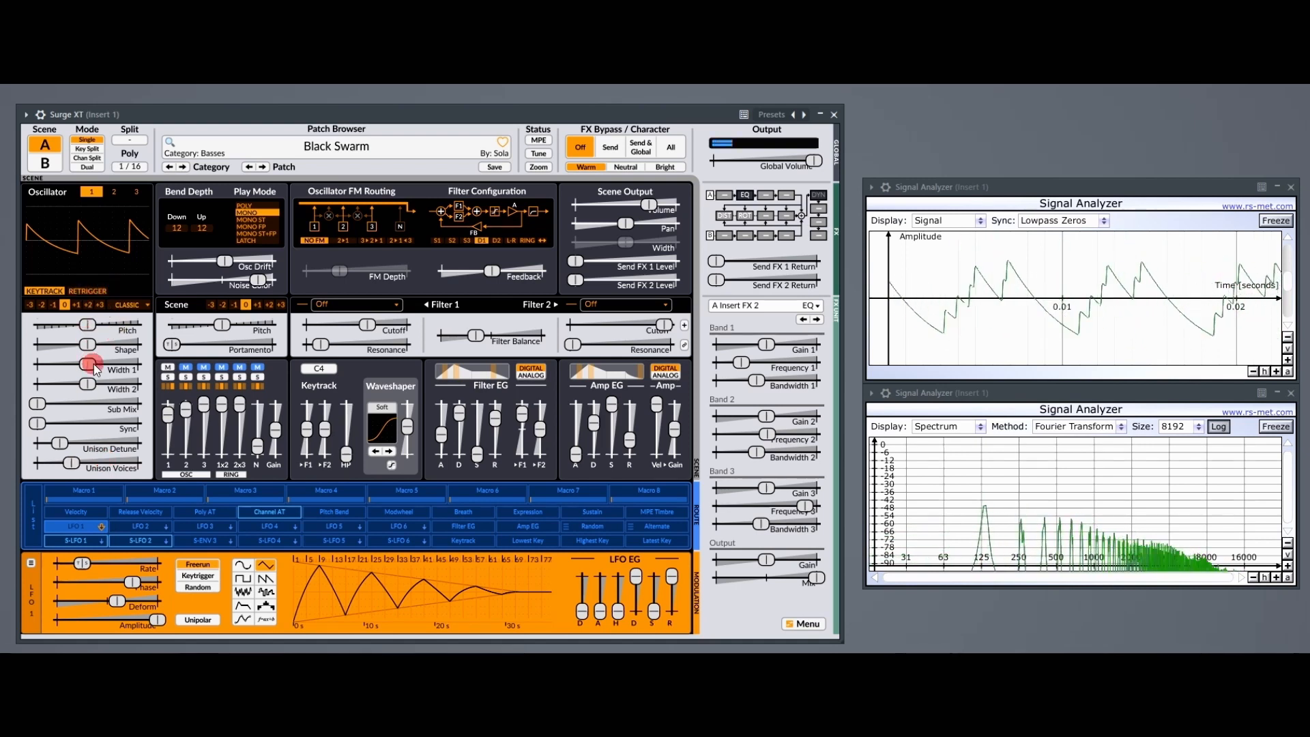
drag(62, 445, 38, 463)
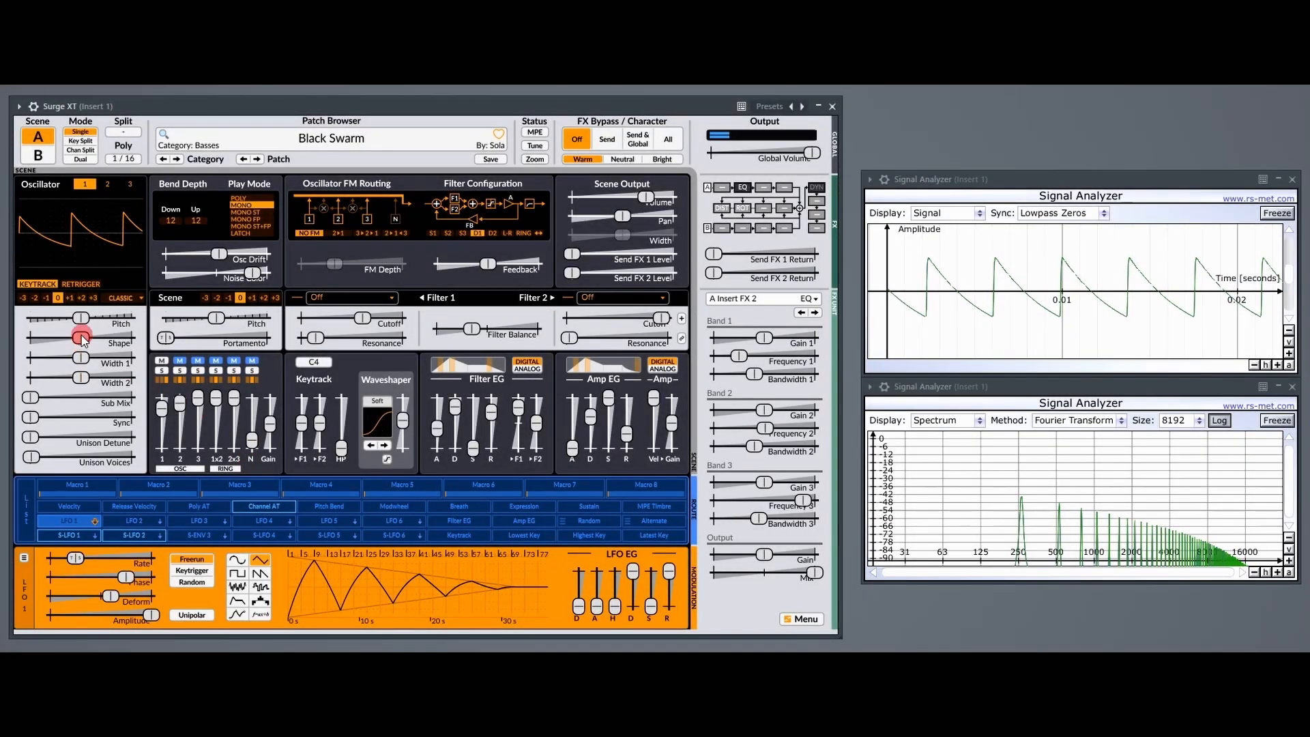
Sweep oscillator 1's Shape to its maximum and minimum while holding a note, and return it to centre.
drag(82, 339, 389, 336)
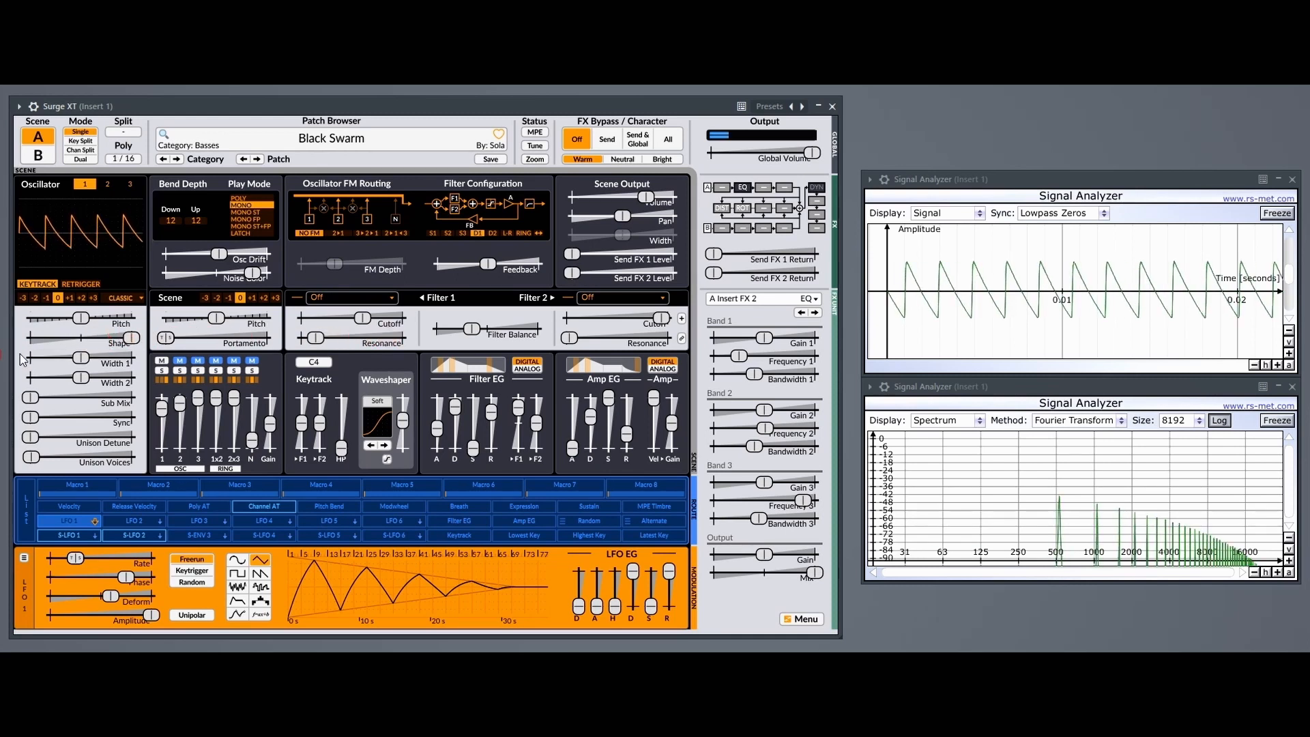
drag(130, 341, 10, 344)
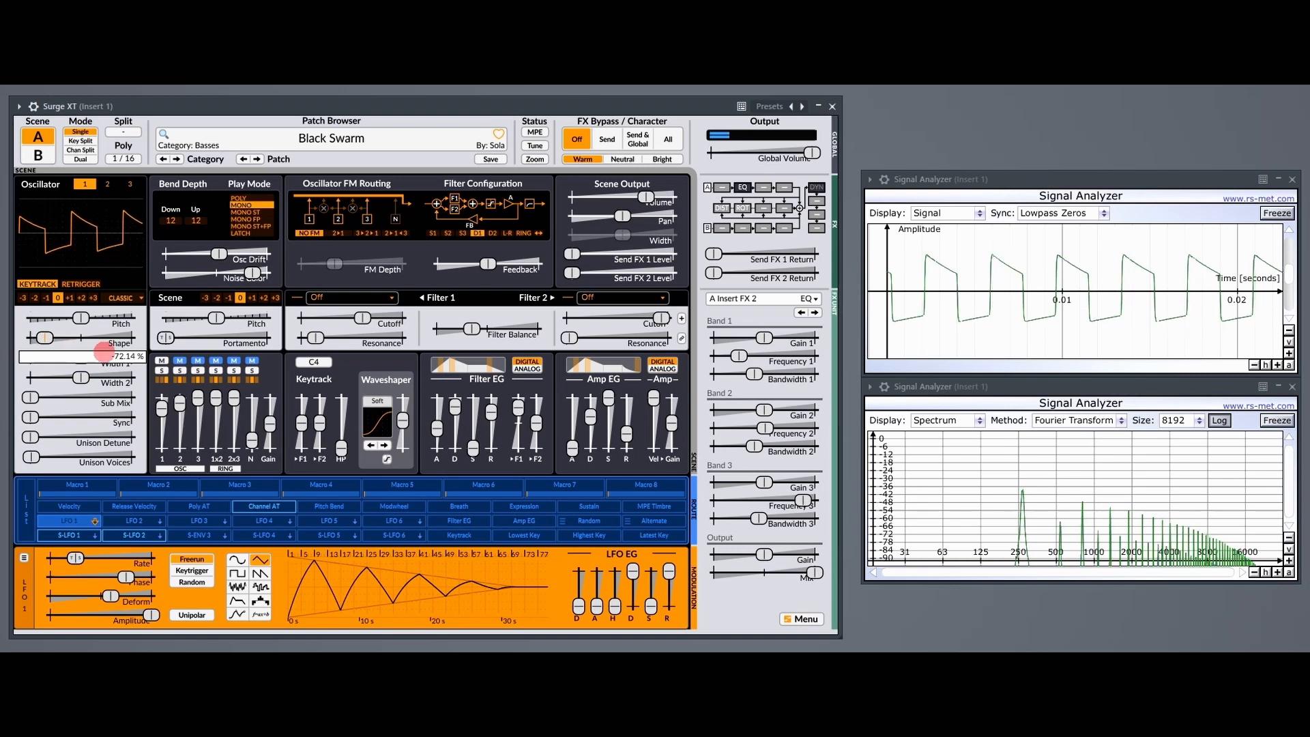
drag(158, 360, 279, 362)
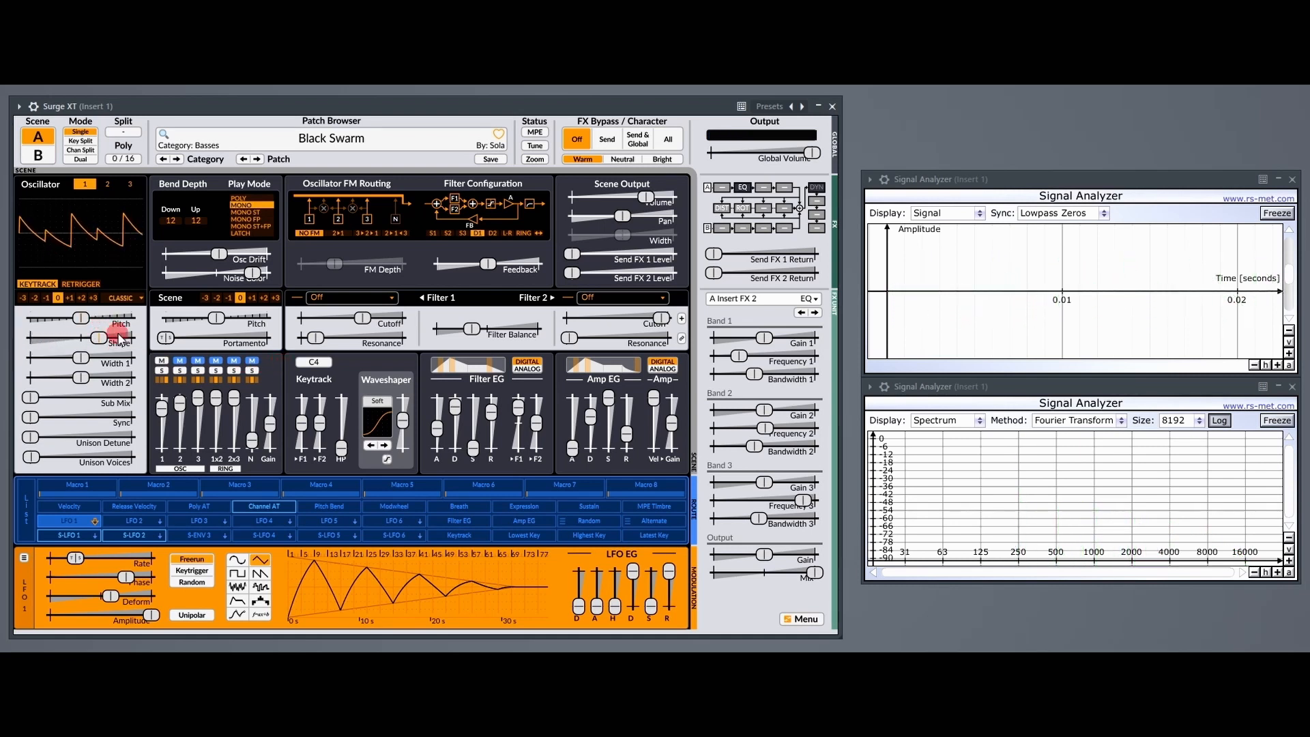
drag(101, 339, 251, 360)
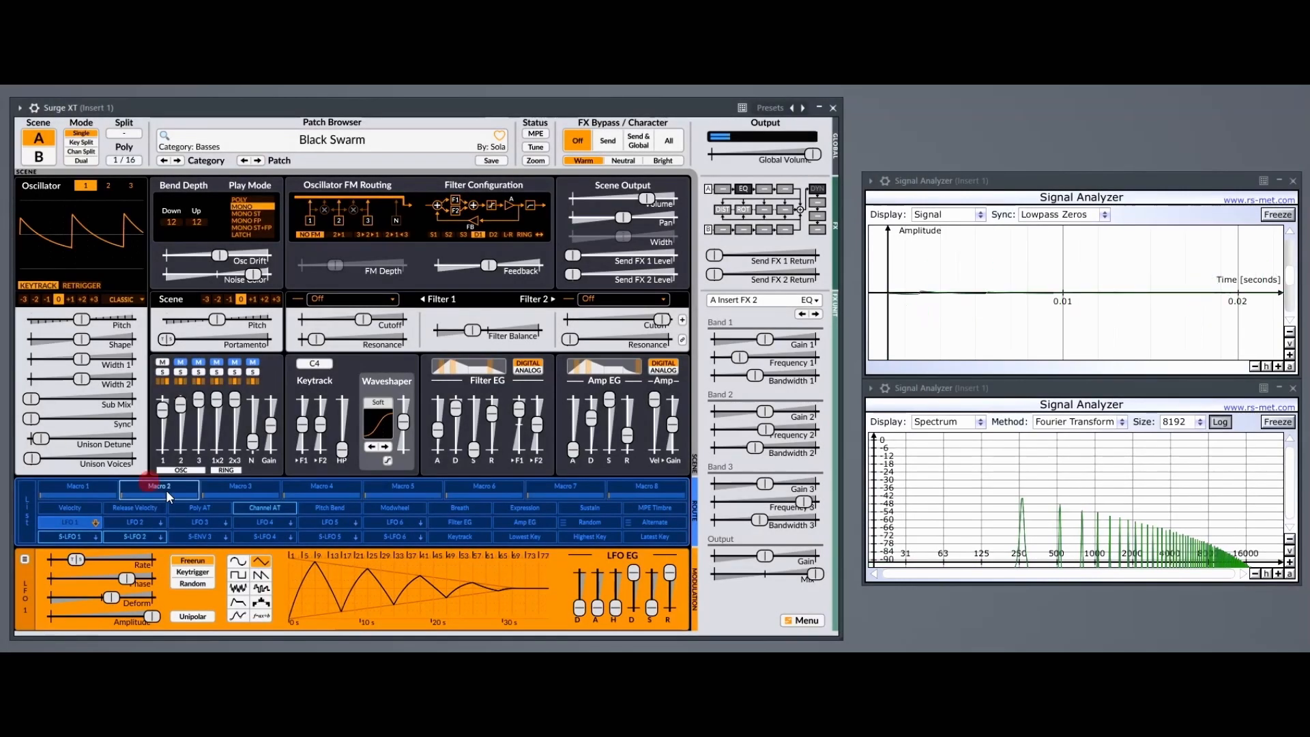
Sweep oscillator 1's Width 1, including through 57.64 % and 63.36 % with Shape at maximum.
drag(82, 360, 240, 338)
drag(31, 360, 36, 358)
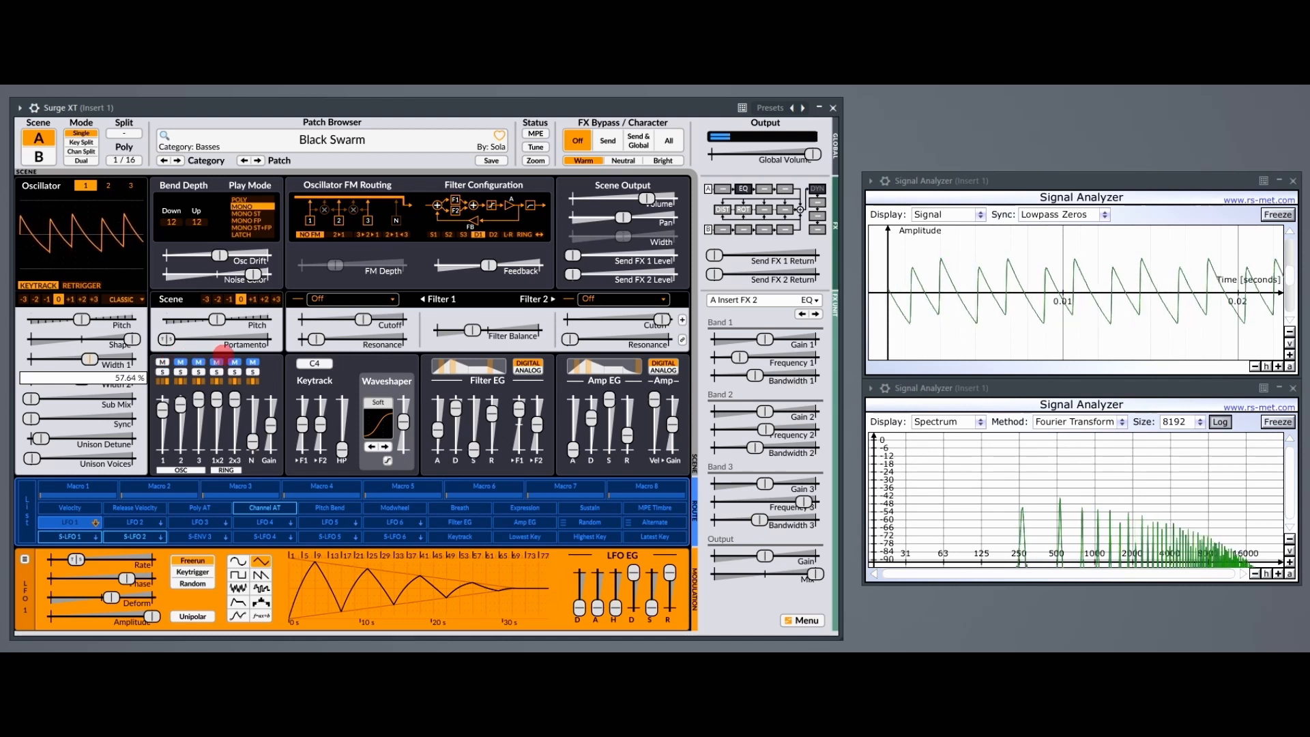
mouse_move(270, 352)
mouse_down()
mouse_move(337, 352)
mouse_move(270, 352)
mouse_up()
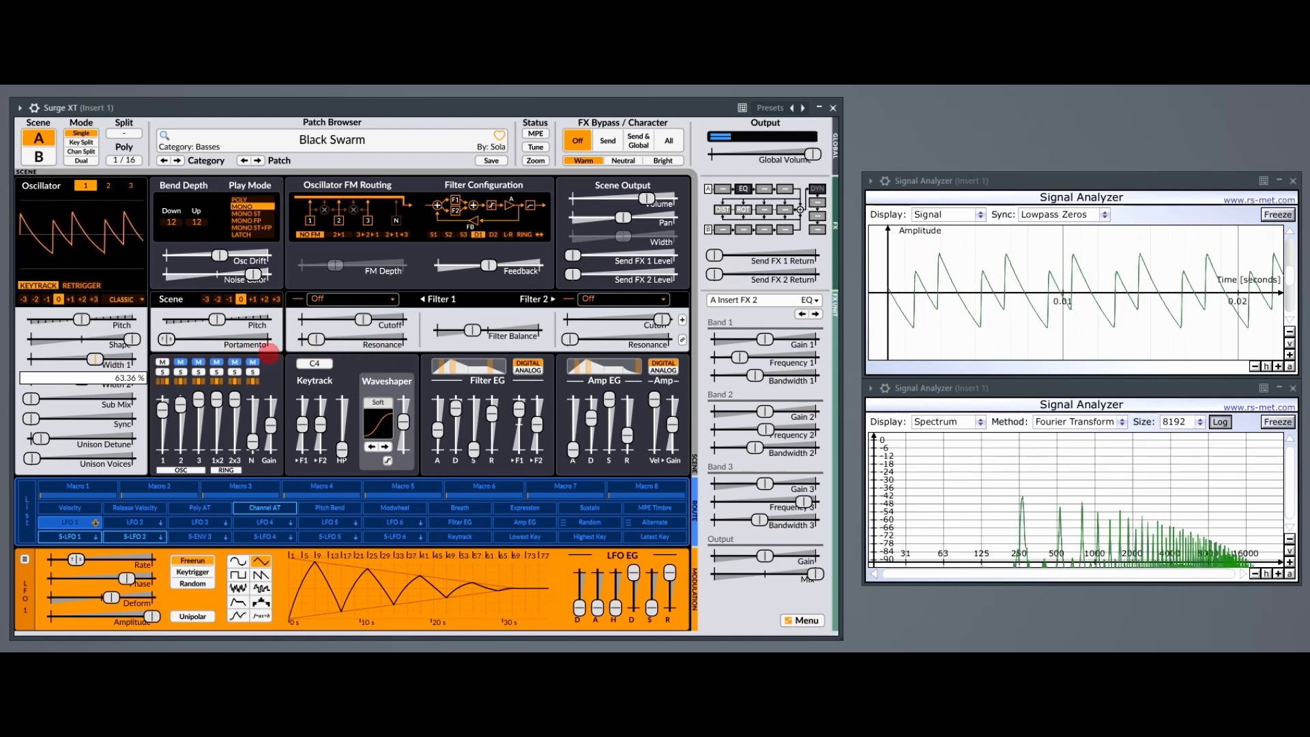
Lower Shape to about a quarter below centre, sweep Width 1 through 82.21 %, and reduce Shape further to -74.43 %.
mouse_move(66, 359)
mouse_down()
mouse_move(96, 357)
mouse_move(57, 341)
mouse_up()
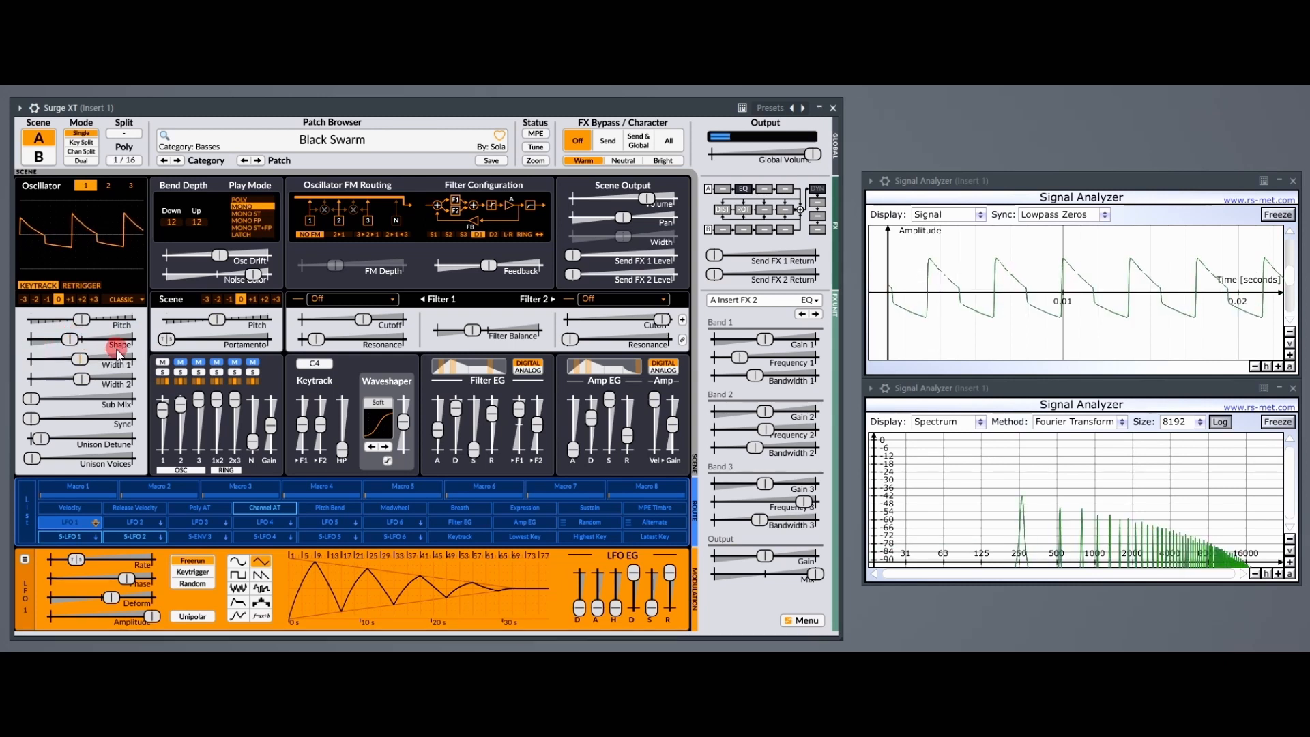
drag(80, 359, 85, 359)
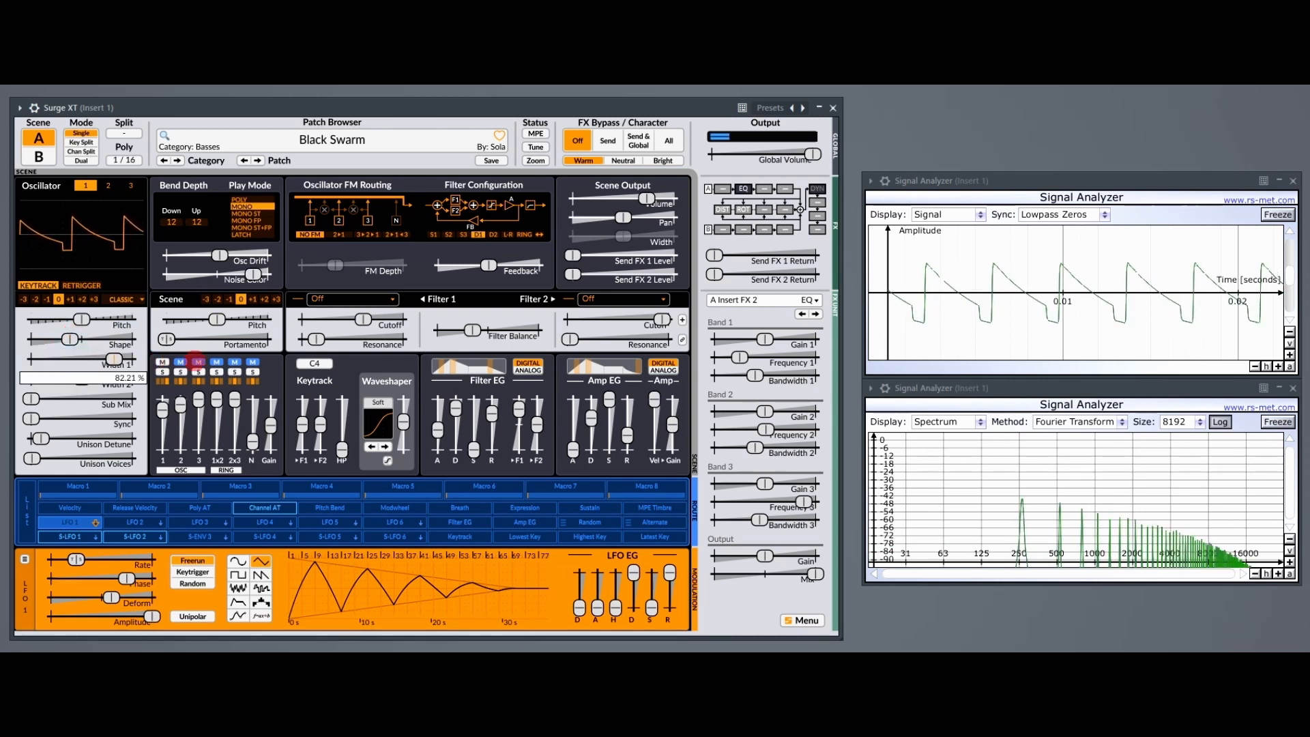
drag(234, 365, 71, 342)
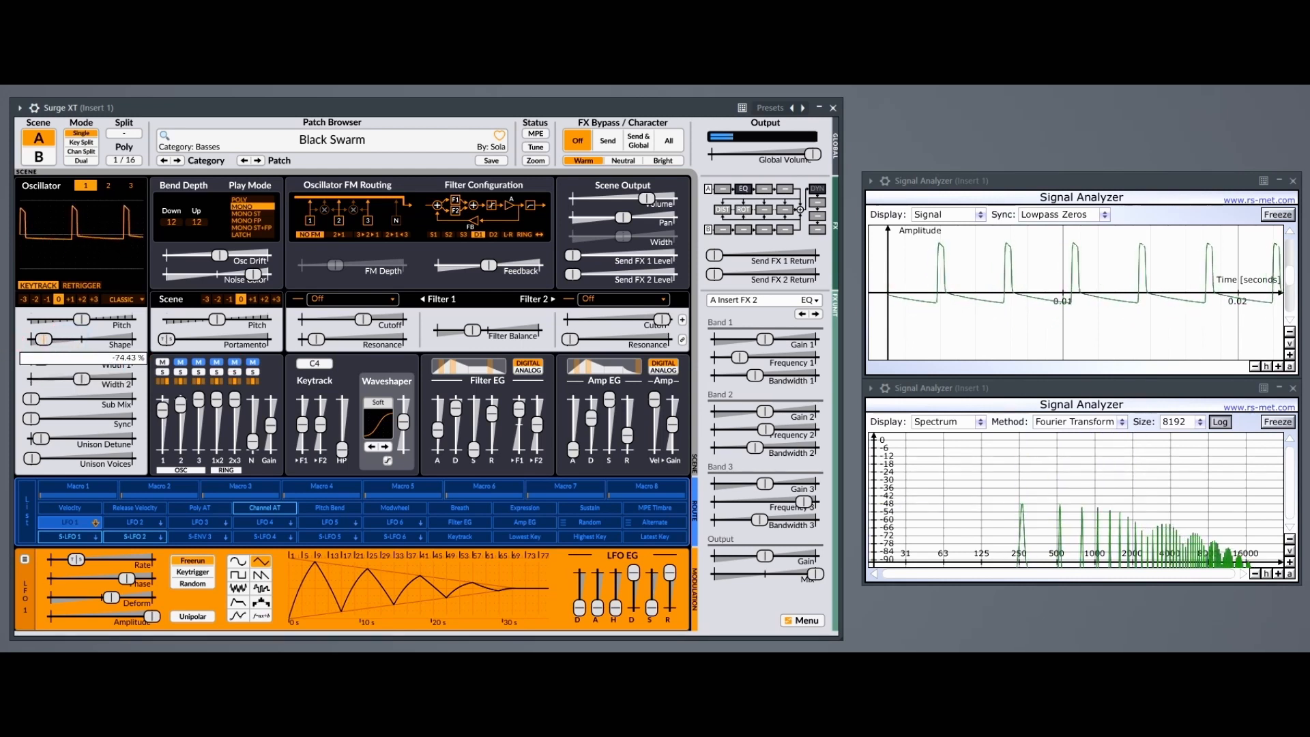
Set Shape to the minimum, sweep Width 1 between 2.07 % and 49.00 %, and return both sliders to centre.
drag(9, 340, 7, 339)
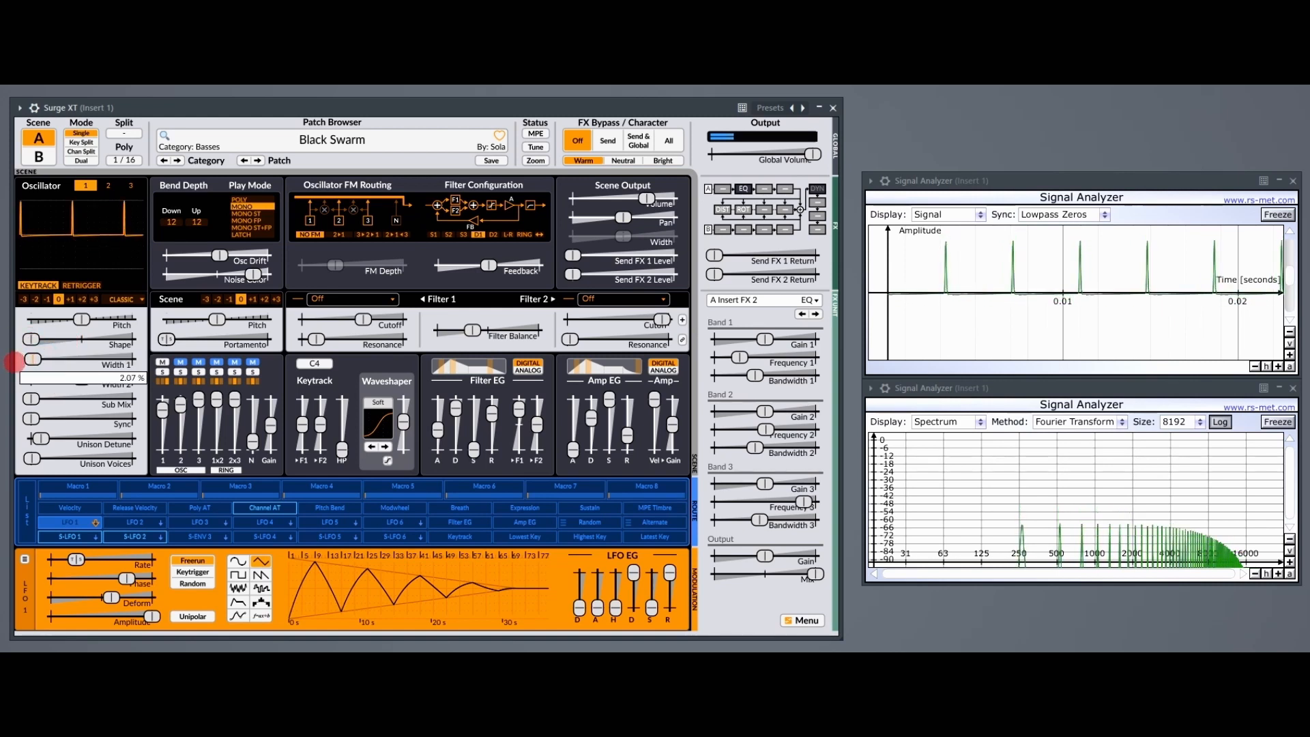
drag(33, 363, 181, 373)
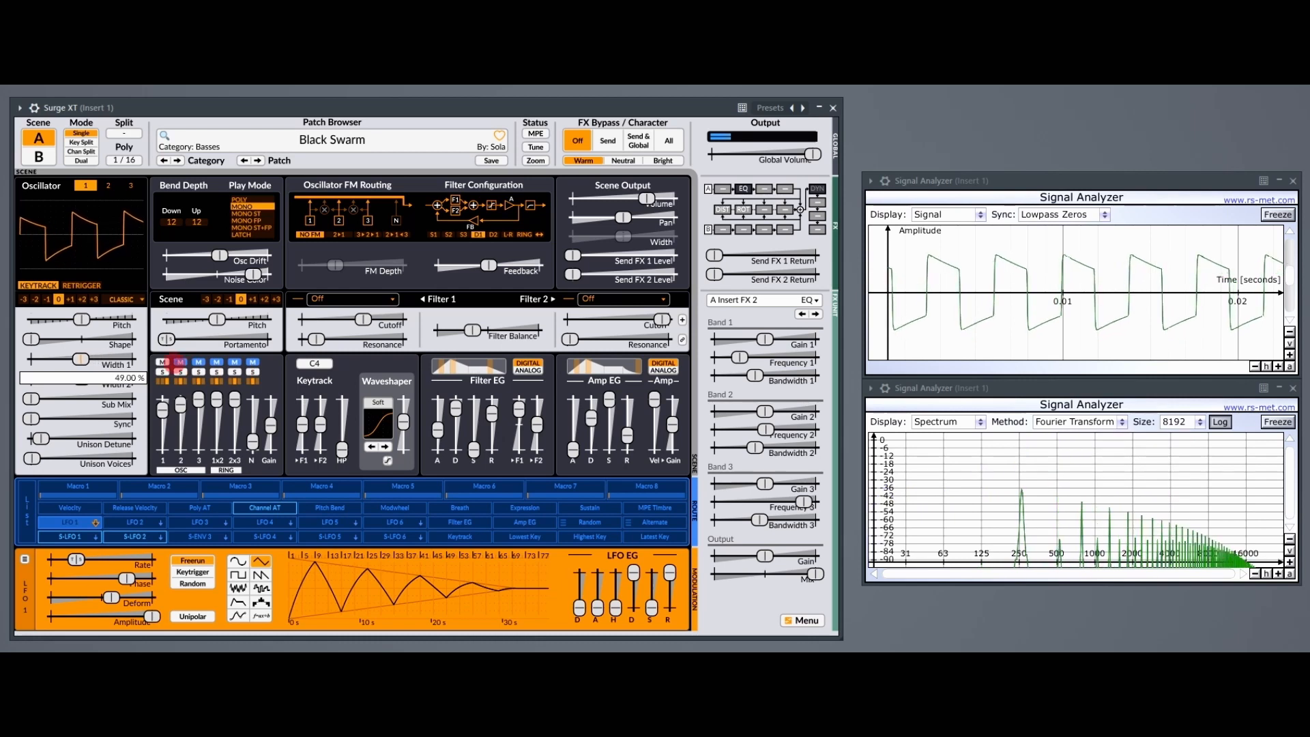
drag(31, 339, 71, 339)
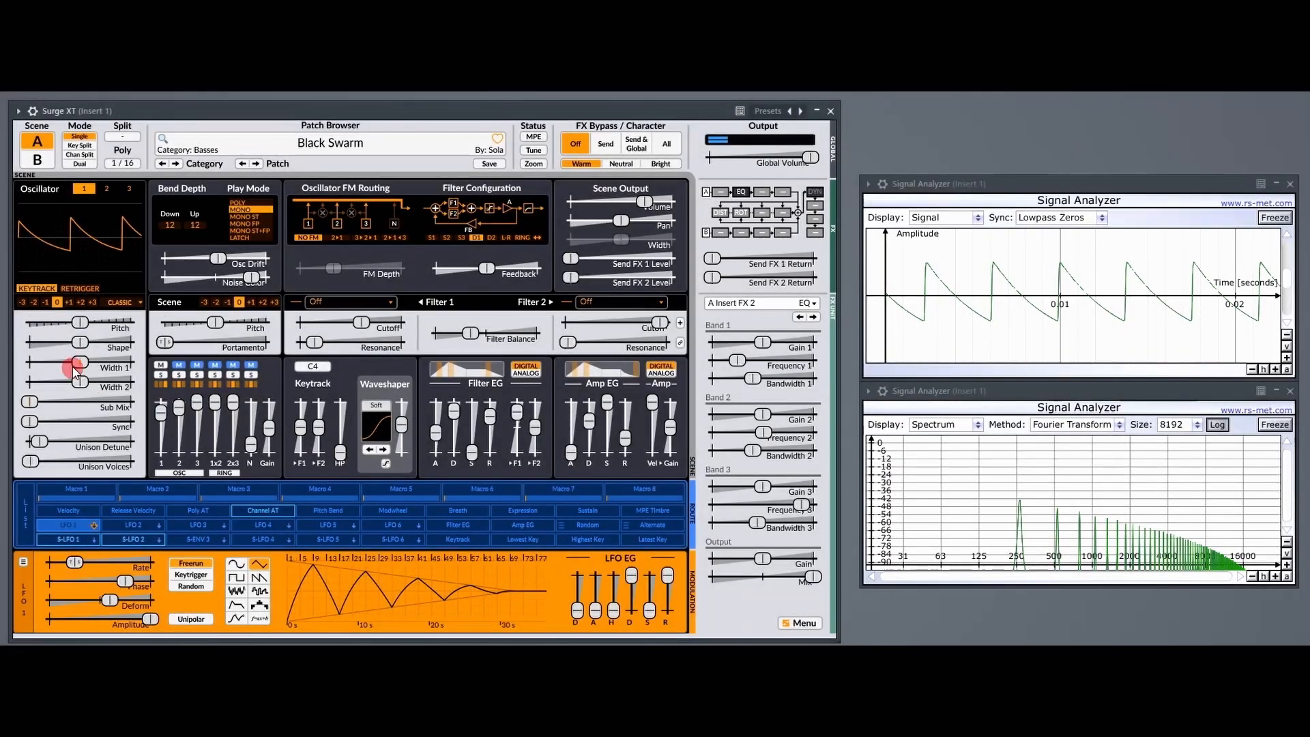
Set oscillator 1's Shape to the minimum, sweep Width 2 up to 98.71 %, and bring Width 2 back to centre.
drag(82, 387, 29, 342)
click(81, 344)
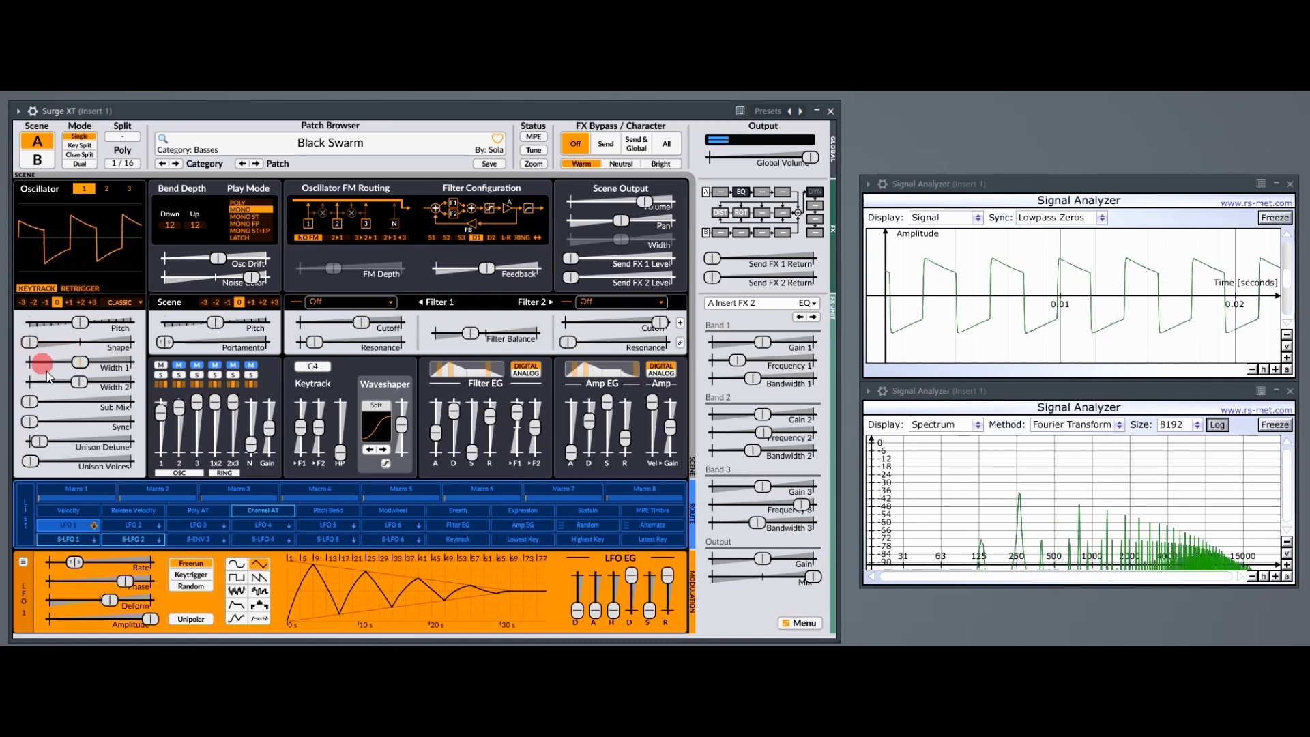
drag(82, 386, 225, 384)
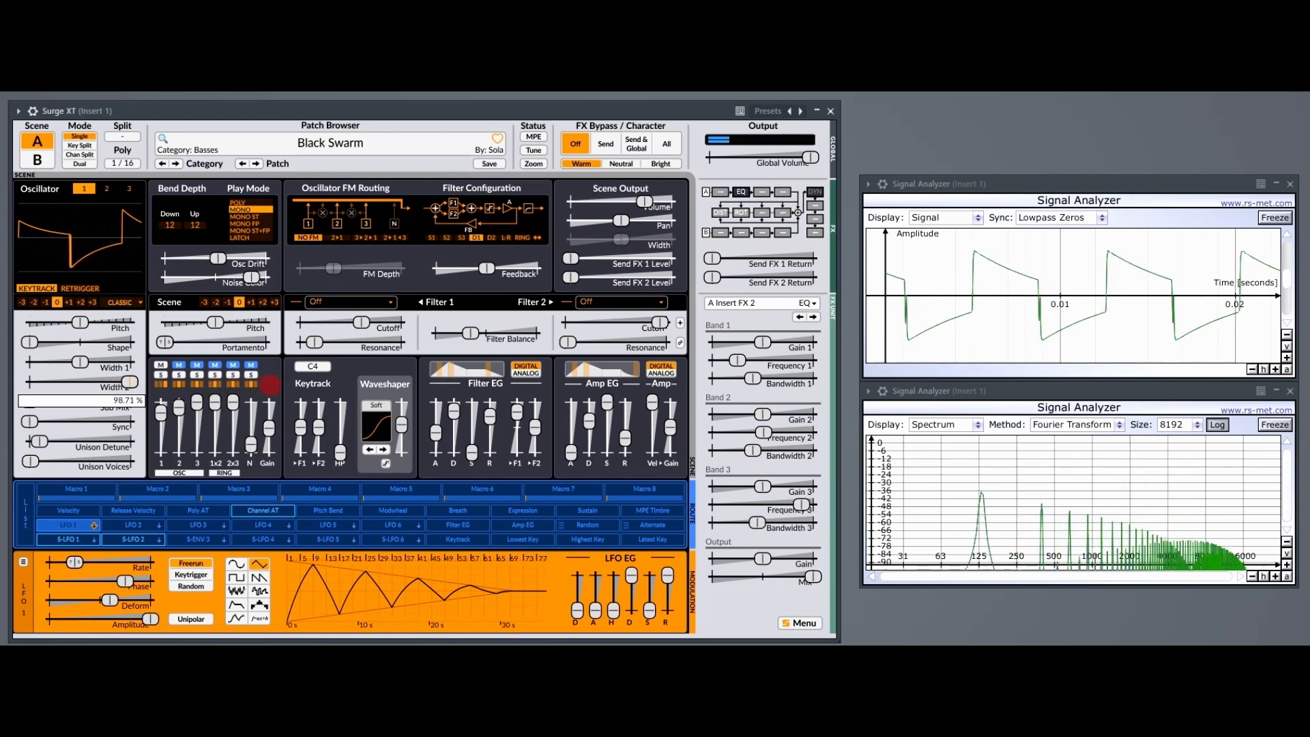
drag(249, 381, 196, 400)
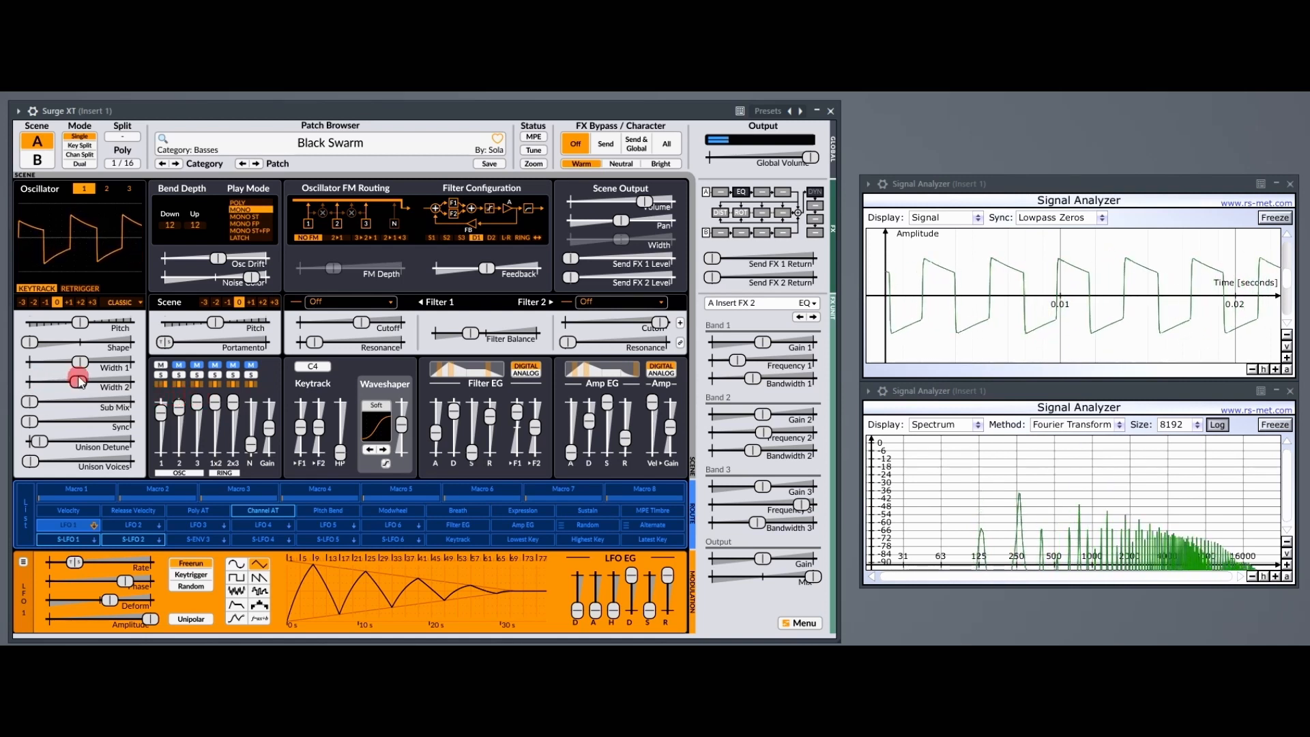
Sweep Shape upward from the minimum, try Width 2 against it, and return both sliders to centre.
drag(30, 345, 263, 342)
drag(64, 407, 83, 381)
drag(123, 342, 40, 343)
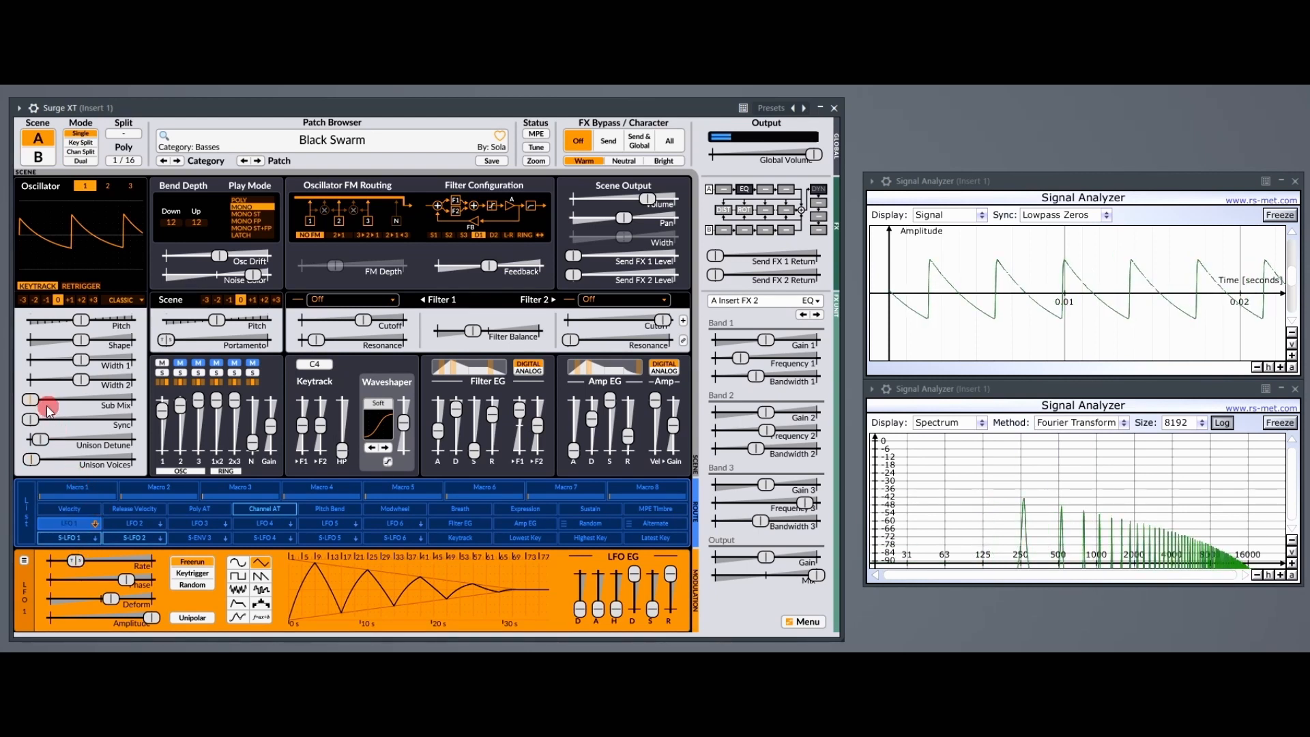
Raise oscillator 1's Sub Mix to maximum, sweep Width 2 upward, and return Sub Mix to minimum.
drag(34, 400, 135, 401)
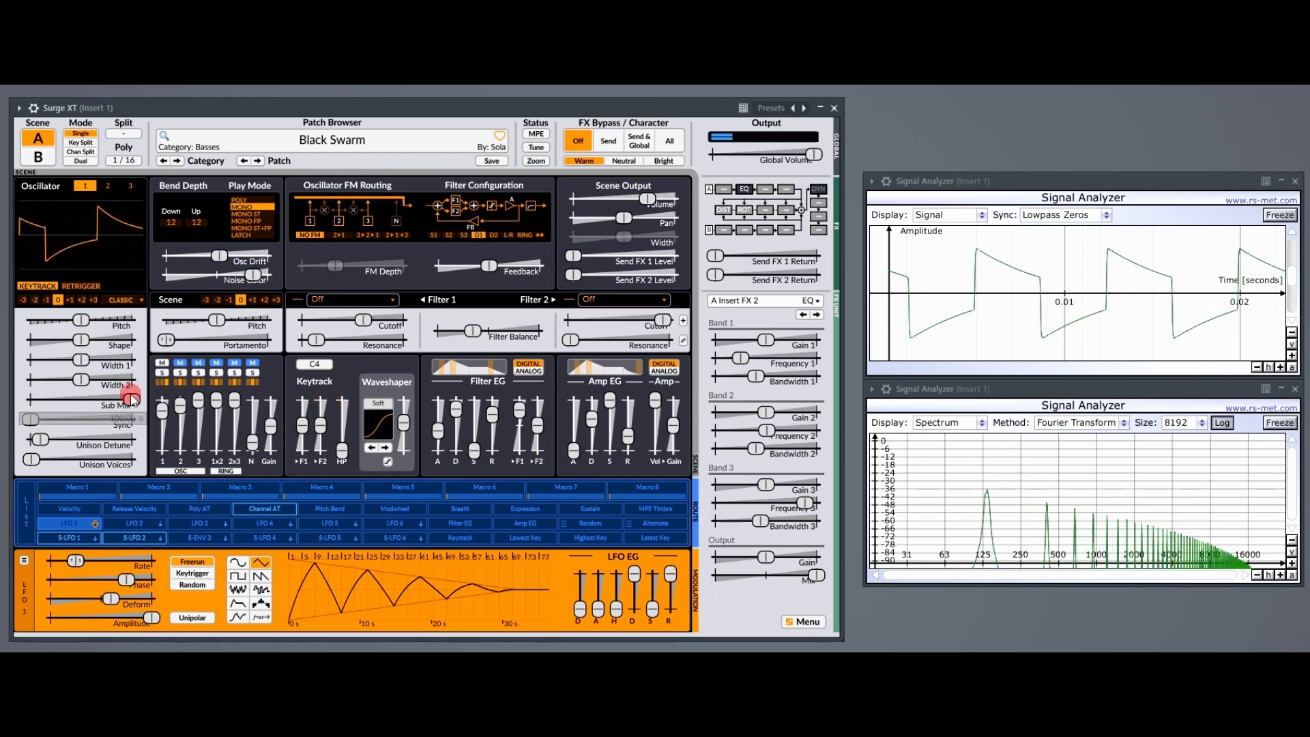
click(82, 381)
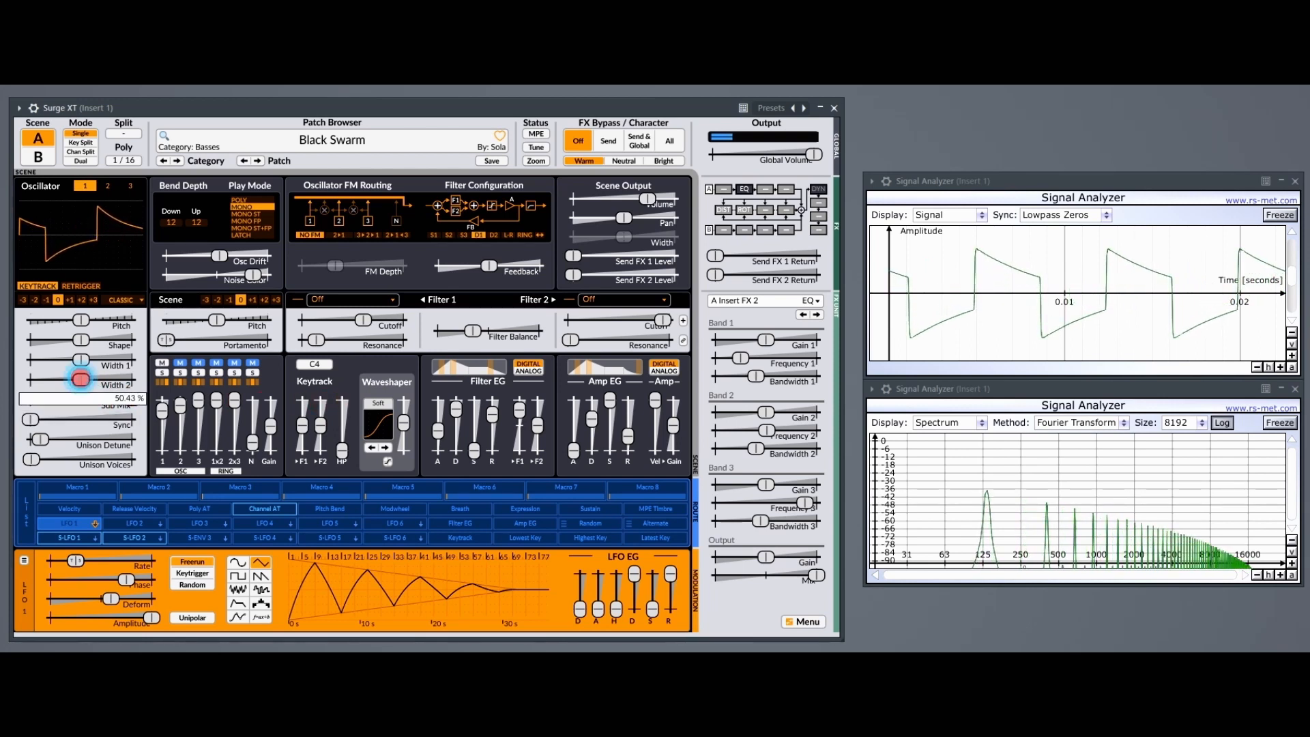
drag(104, 372, 16, 404)
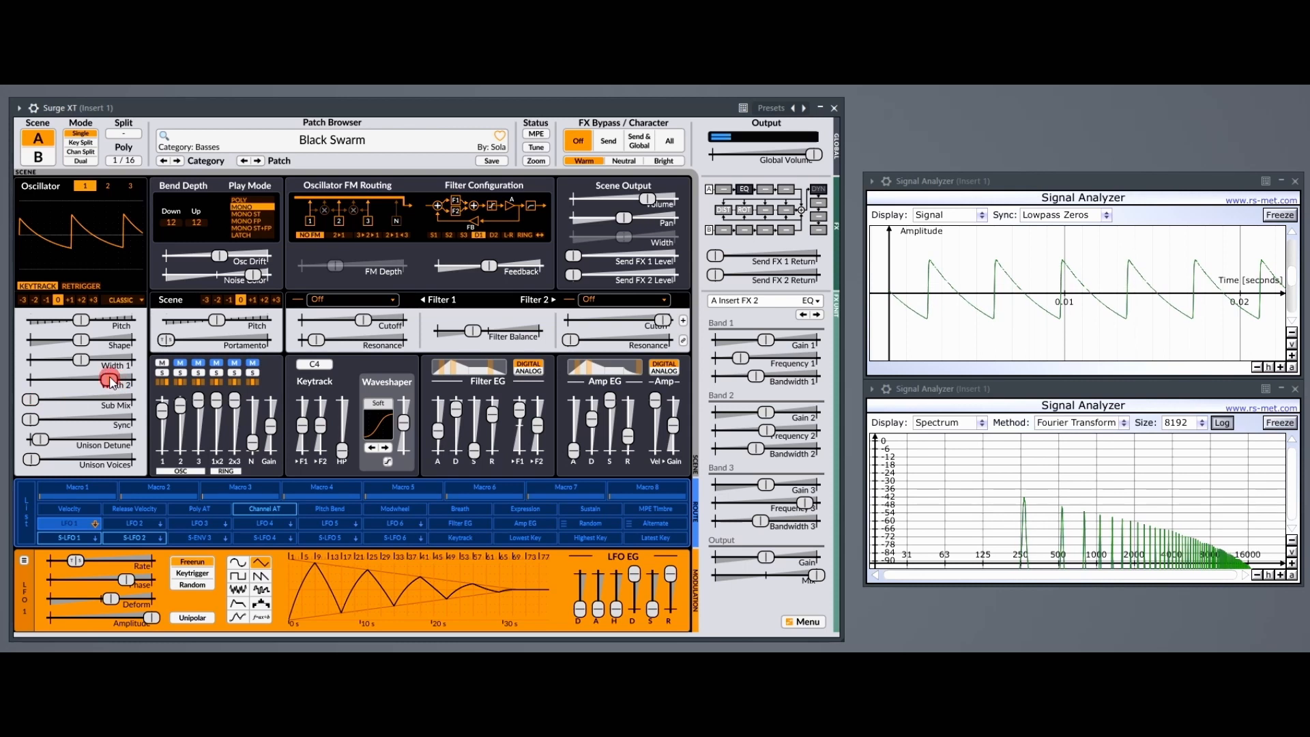
Lower Shape below centre, compare Width 2 positions up to 91.36 %, and finish with Width 2 centred and Sub Mix at maximum.
click(109, 379)
drag(85, 344, 32, 339)
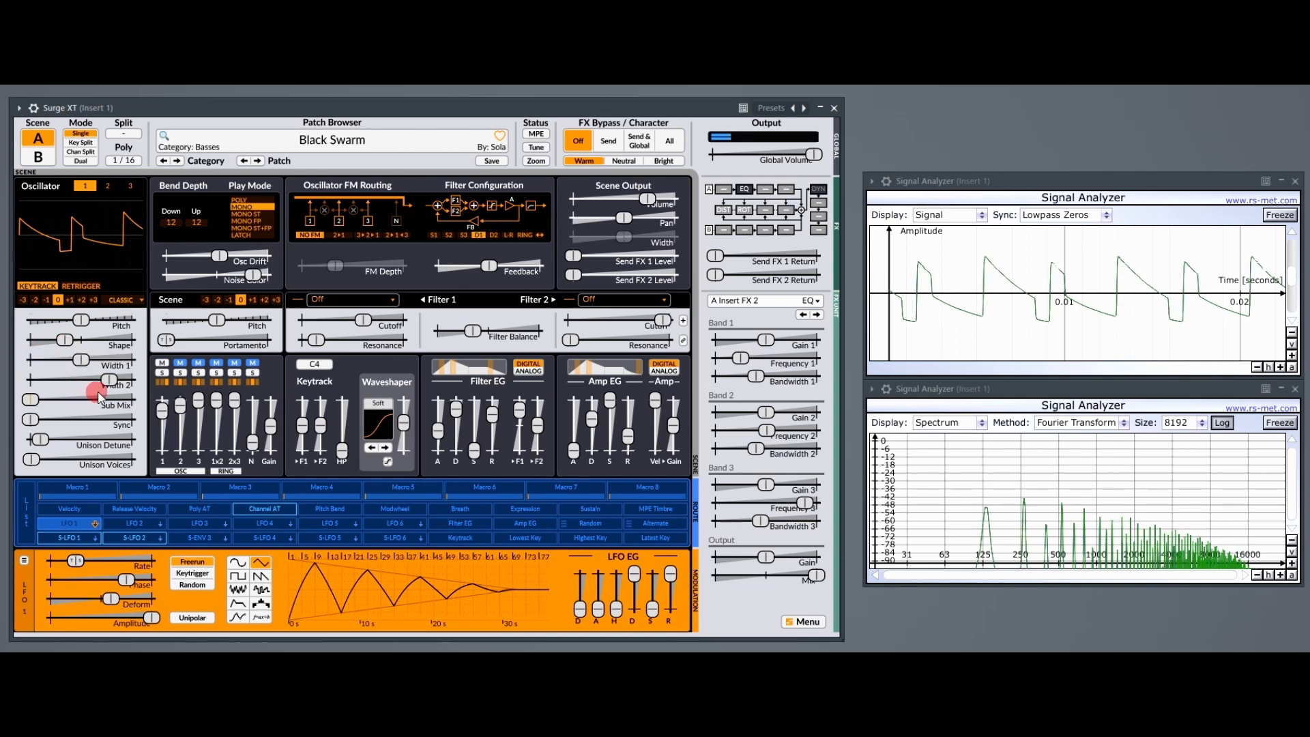
drag(111, 384, 207, 379)
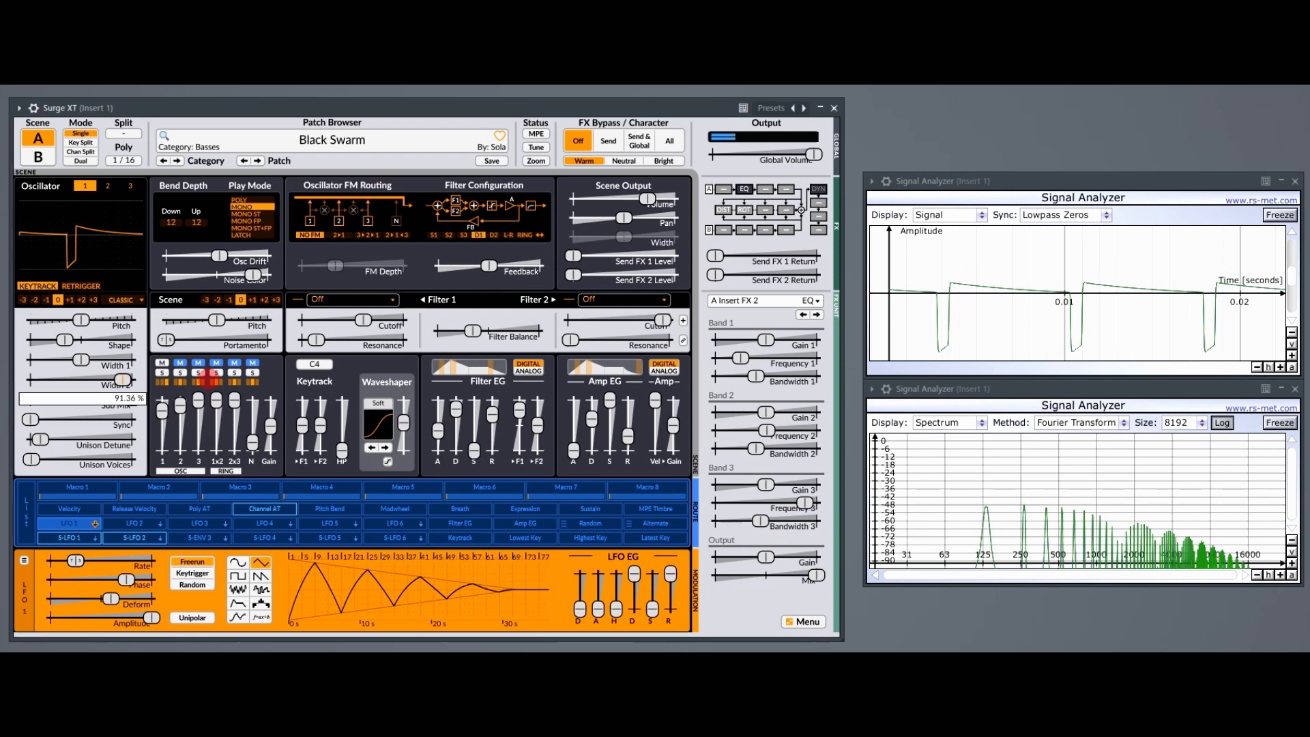
drag(122, 380, 2, 399)
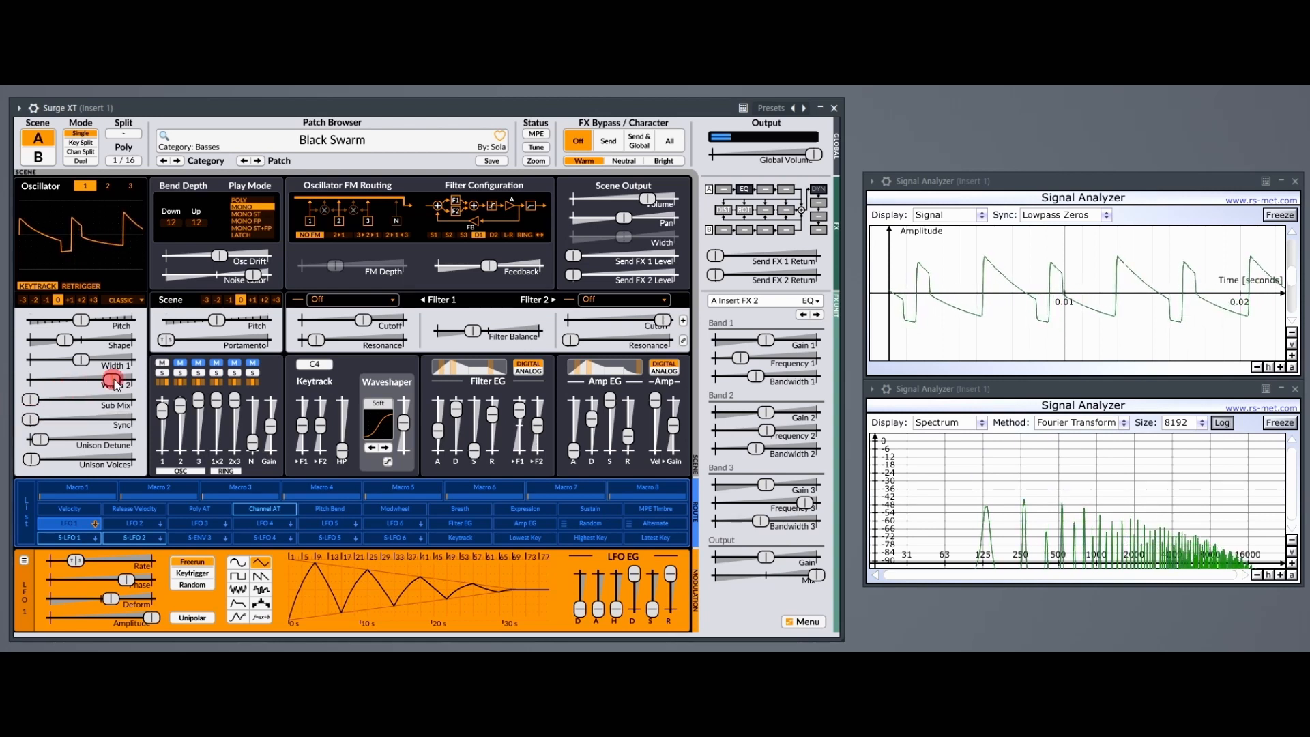
drag(114, 379, 23, 374)
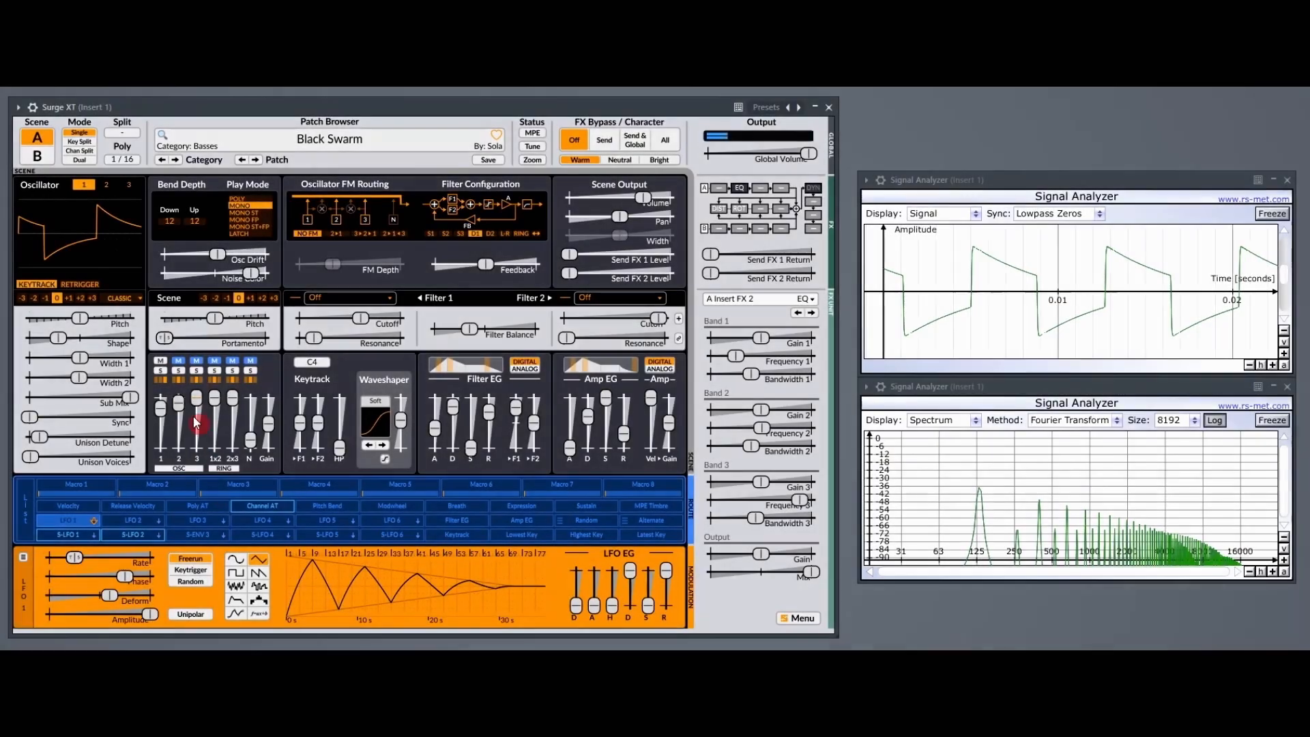
Try adjusting oscillator 1's Sync and leave it at the minimum.
click(32, 455)
click(30, 418)
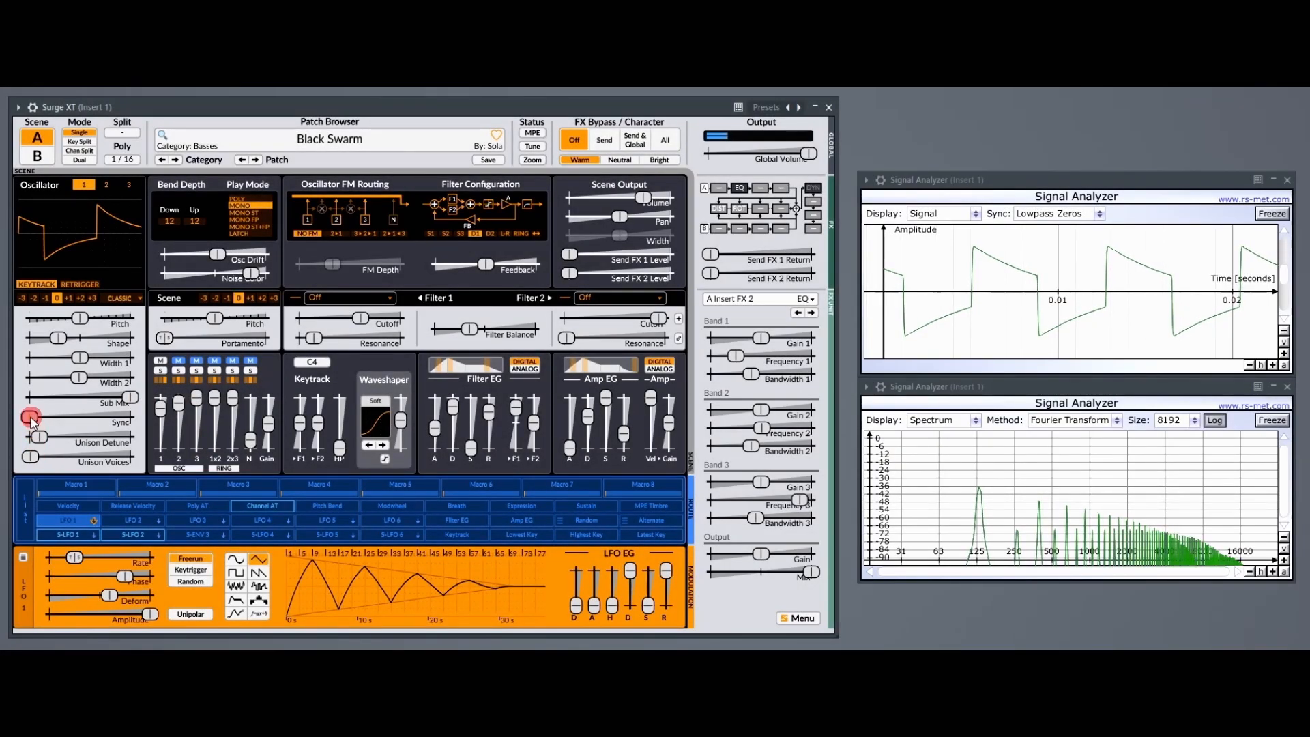
mouse_move(30, 417)
mouse_down()
mouse_move(156, 418)
mouse_move(29, 418)
mouse_up()
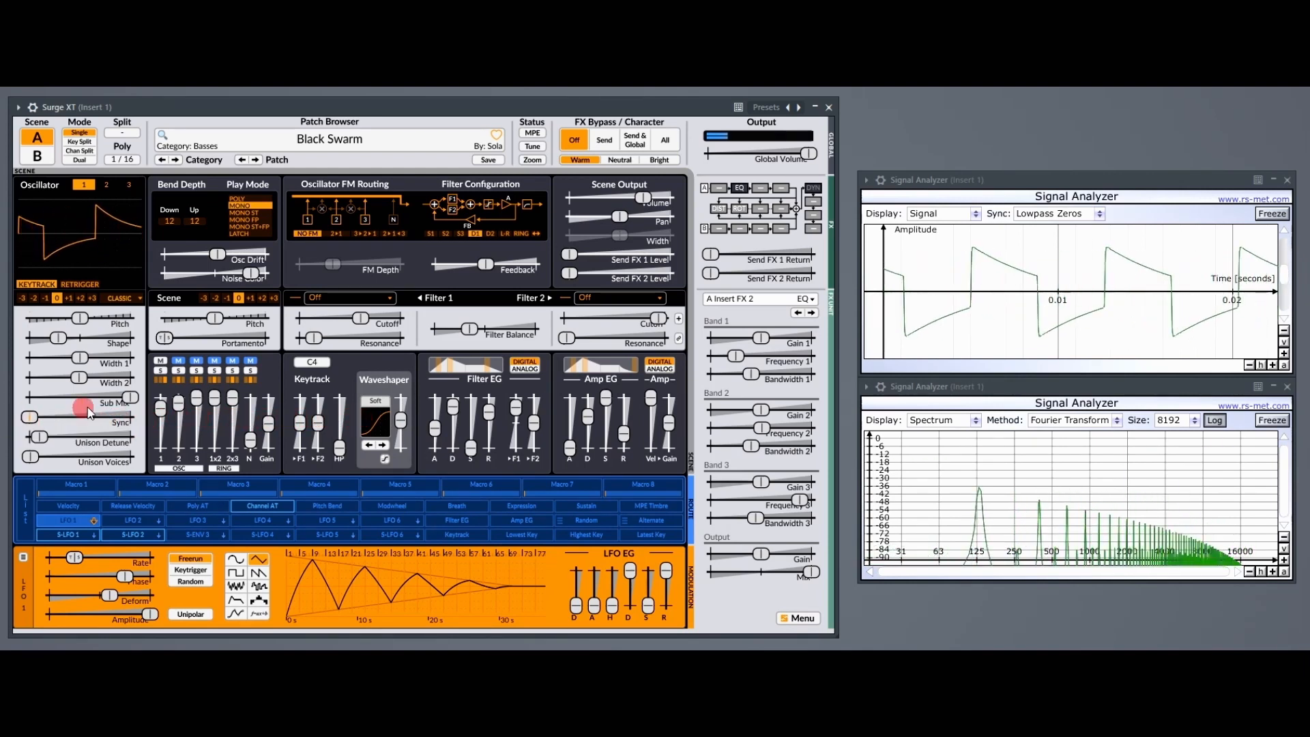
Lower oscillator 1's Sub Mix and Width 2, and raise Width 1, Sync, Unison Detune and Unison Voices to combine their effects.
drag(136, 402, 24, 422)
mouse_move(81, 377)
mouse_down()
mouse_move(30, 376)
mouse_move(91, 375)
mouse_move(86, 362)
mouse_move(107, 360)
mouse_move(93, 362)
mouse_up()
mouse_move(39, 460)
mouse_down()
mouse_move(59, 459)
mouse_move(41, 440)
mouse_move(49, 455)
mouse_up()
click(35, 440)
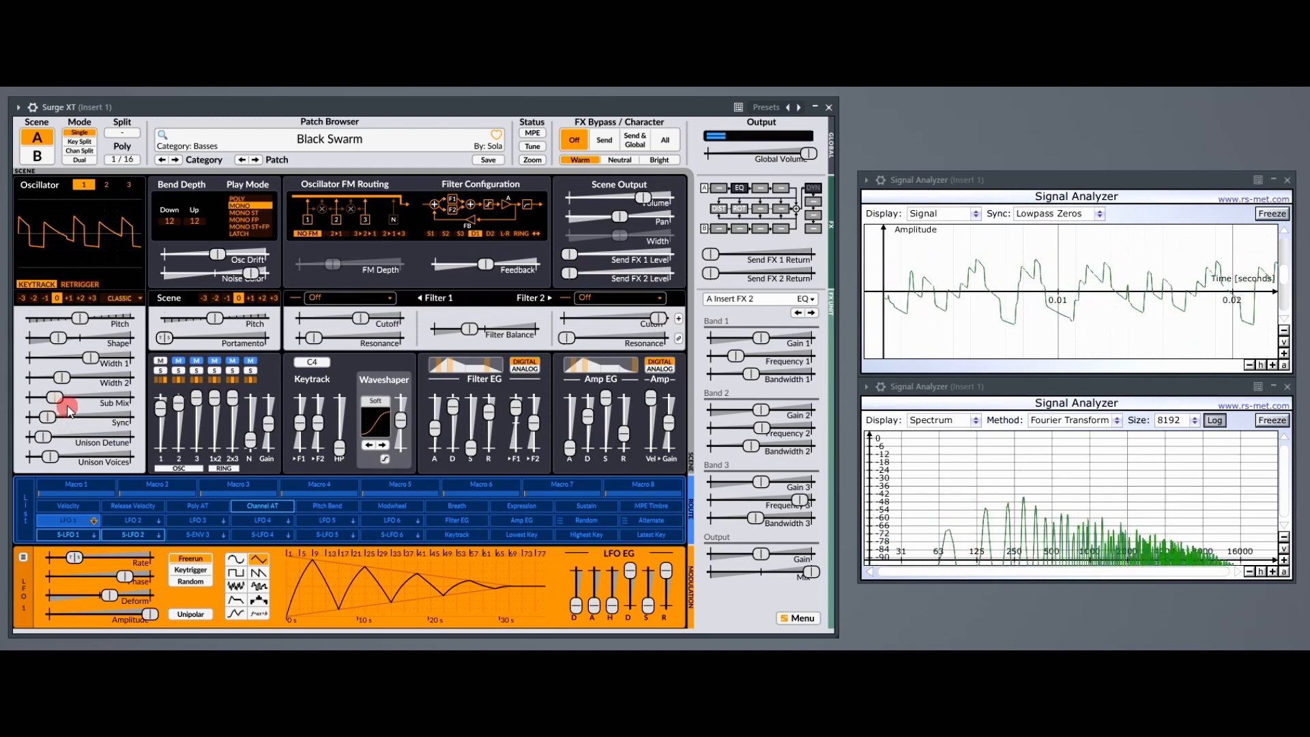
mouse_move(69, 408)
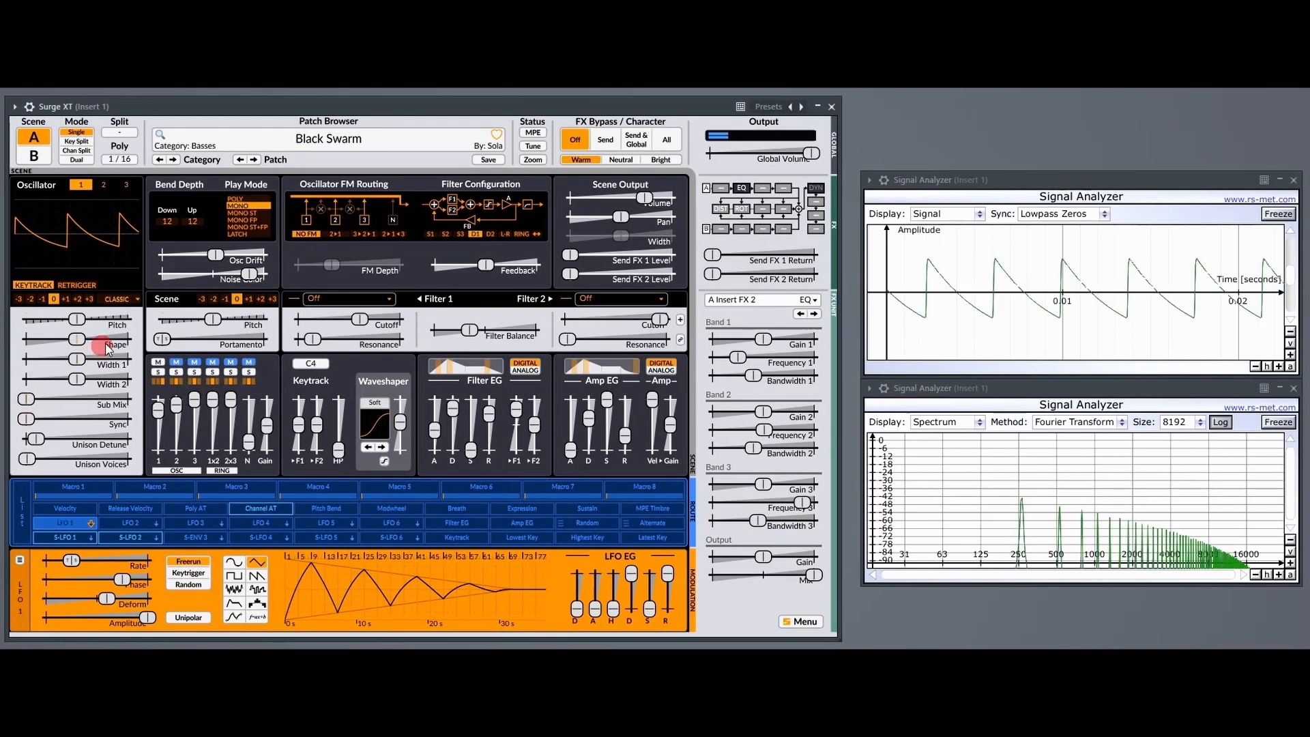
Load the Classic Square preset into oscillator 1 and try its Shape slider, leaving it at the minimum.
click(125, 299)
mouse_move(197, 301)
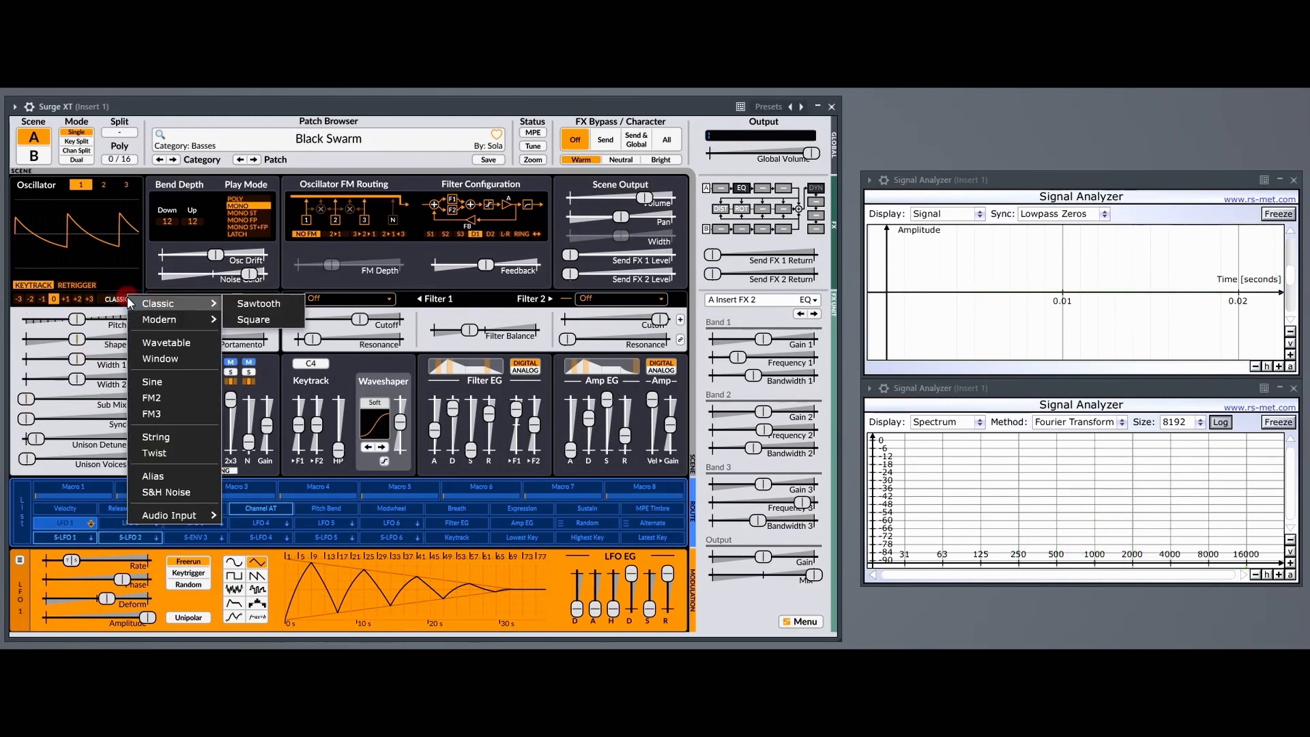
click(264, 323)
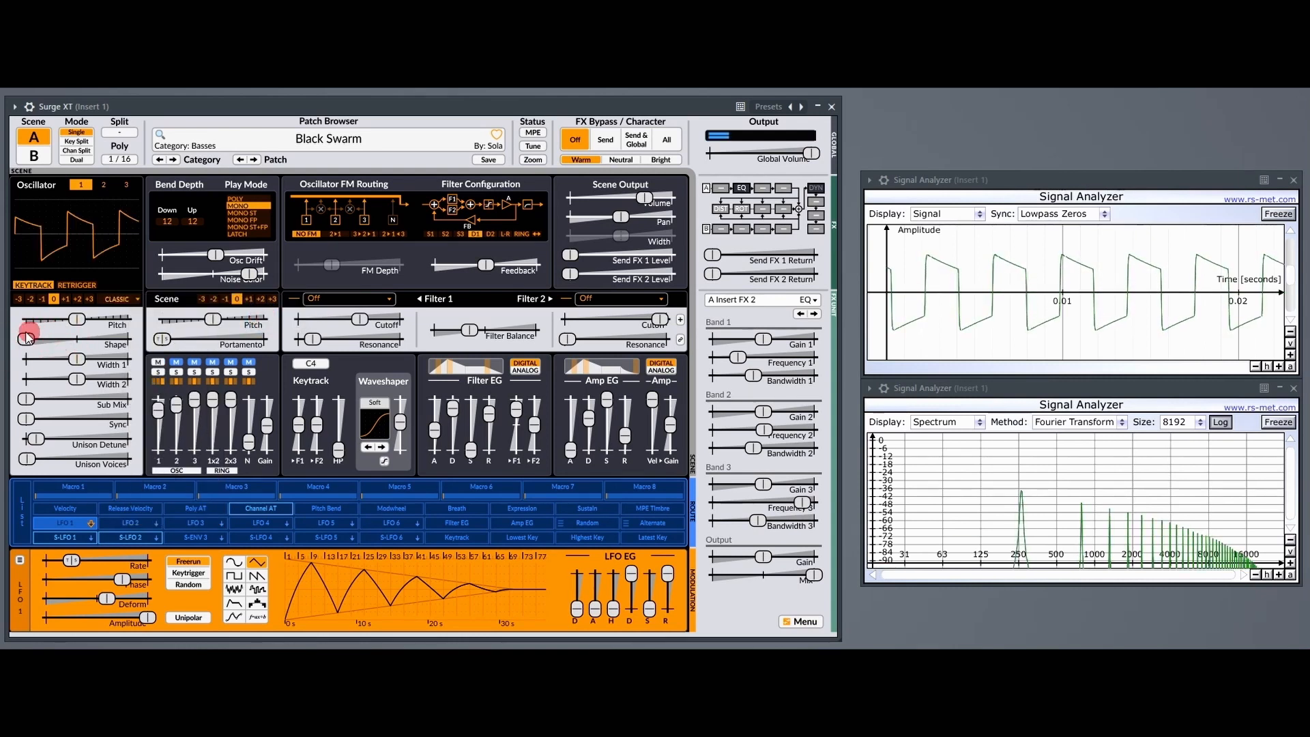
mouse_move(27, 337)
mouse_down()
mouse_move(439, 331)
mouse_move(29, 359)
mouse_move(26, 339)
mouse_up()
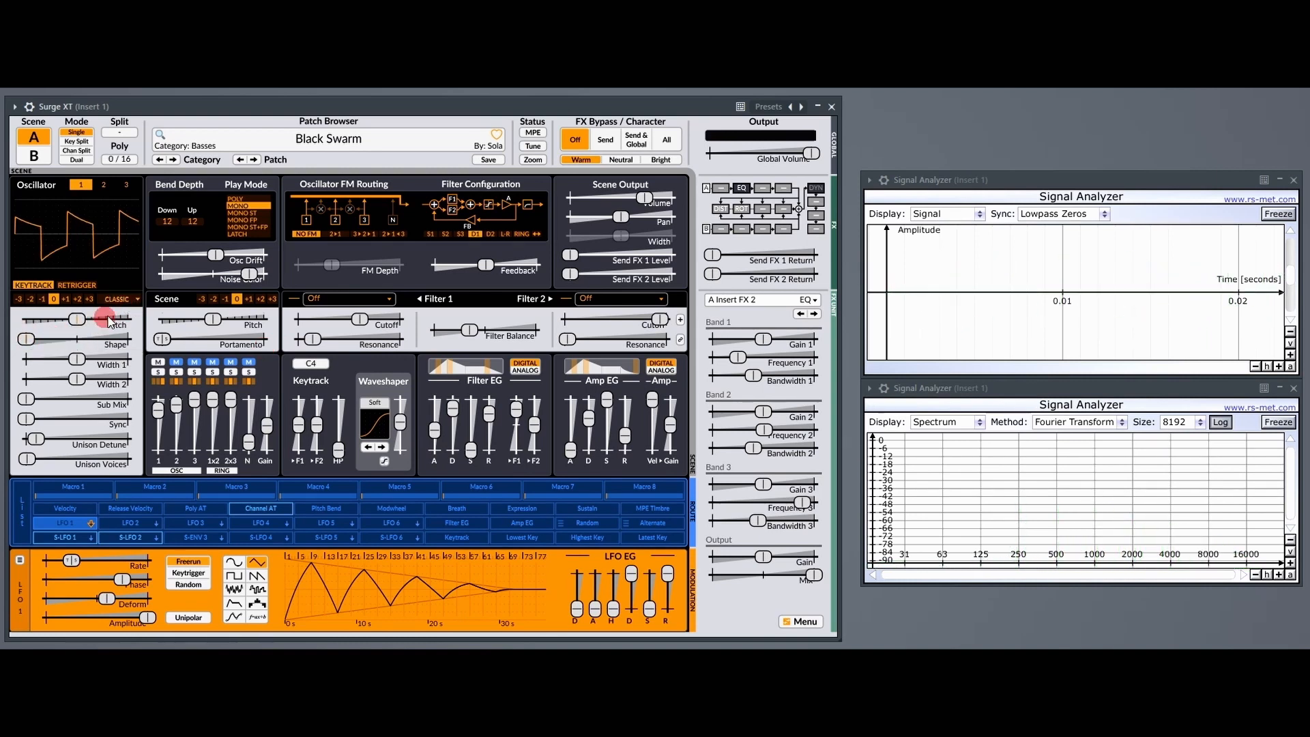
Reload the Classic Square preset, sweep oscillator 1's Shape upward, and return it to the minimum.
click(113, 299)
mouse_move(131, 307)
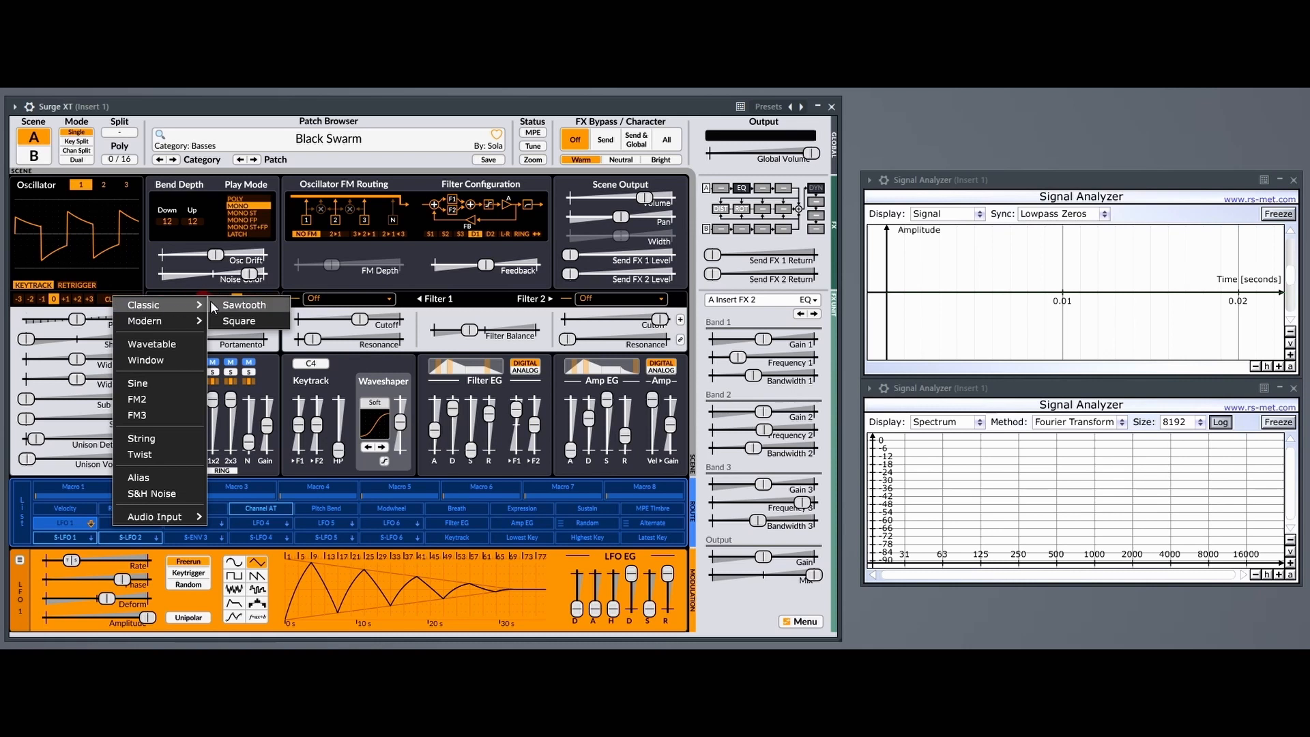
click(248, 322)
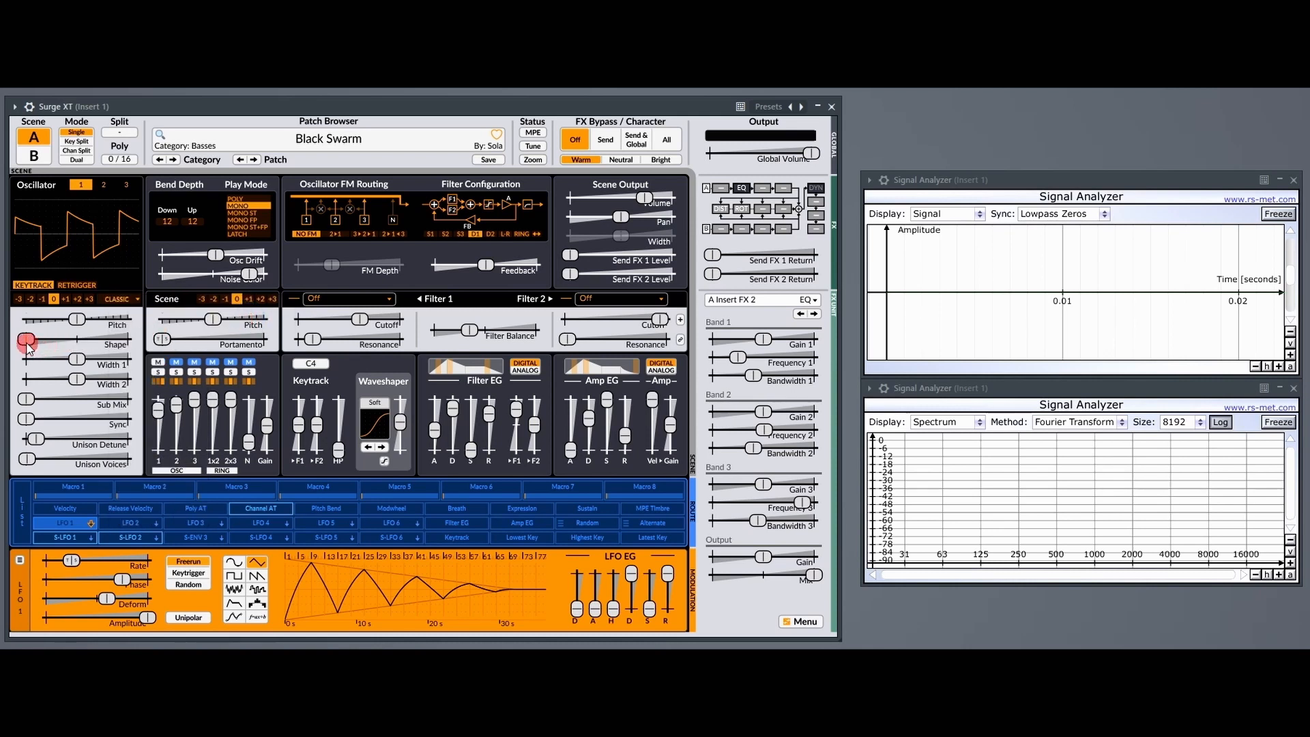
drag(26, 339, 71, 339)
mouse_move(167, 337)
mouse_down()
mouse_move(207, 338)
mouse_move(20, 339)
mouse_up()
Switch oscillator 1 to the Classic Sawtooth preset and compare it with the Square preset.
click(119, 300)
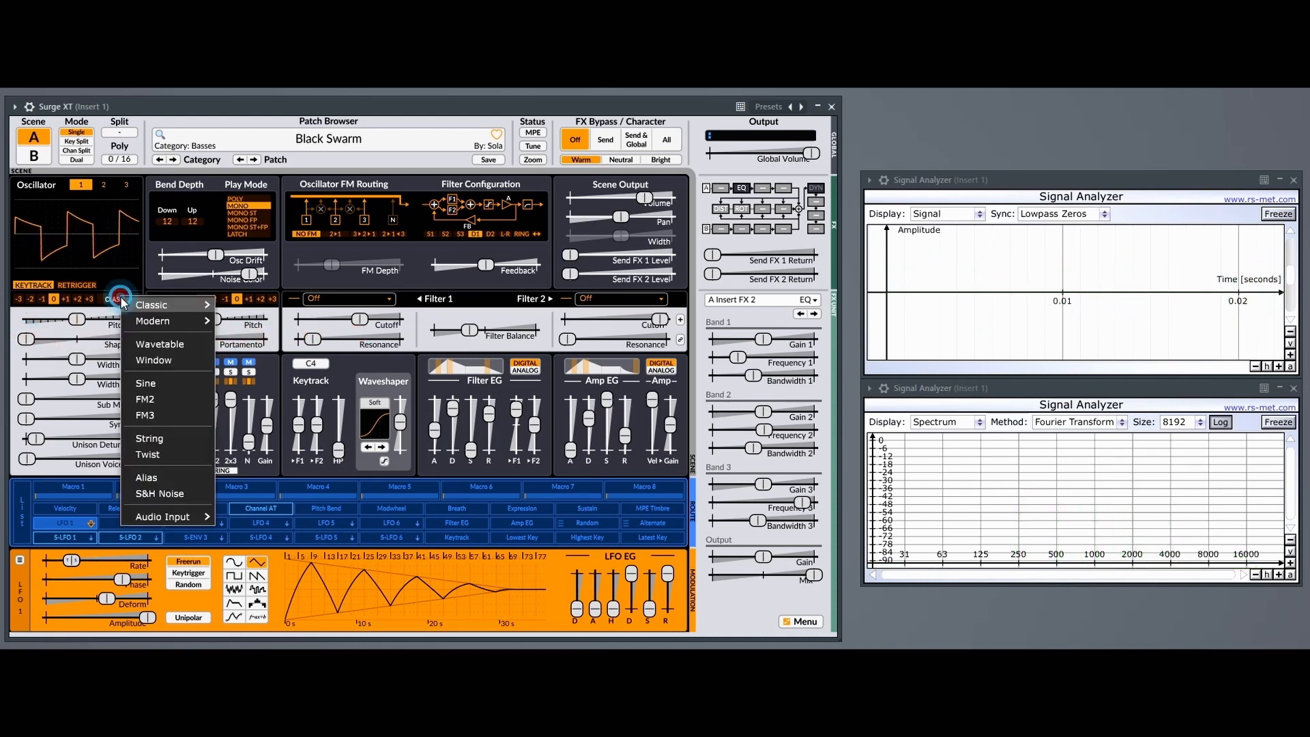
mouse_move(137, 304)
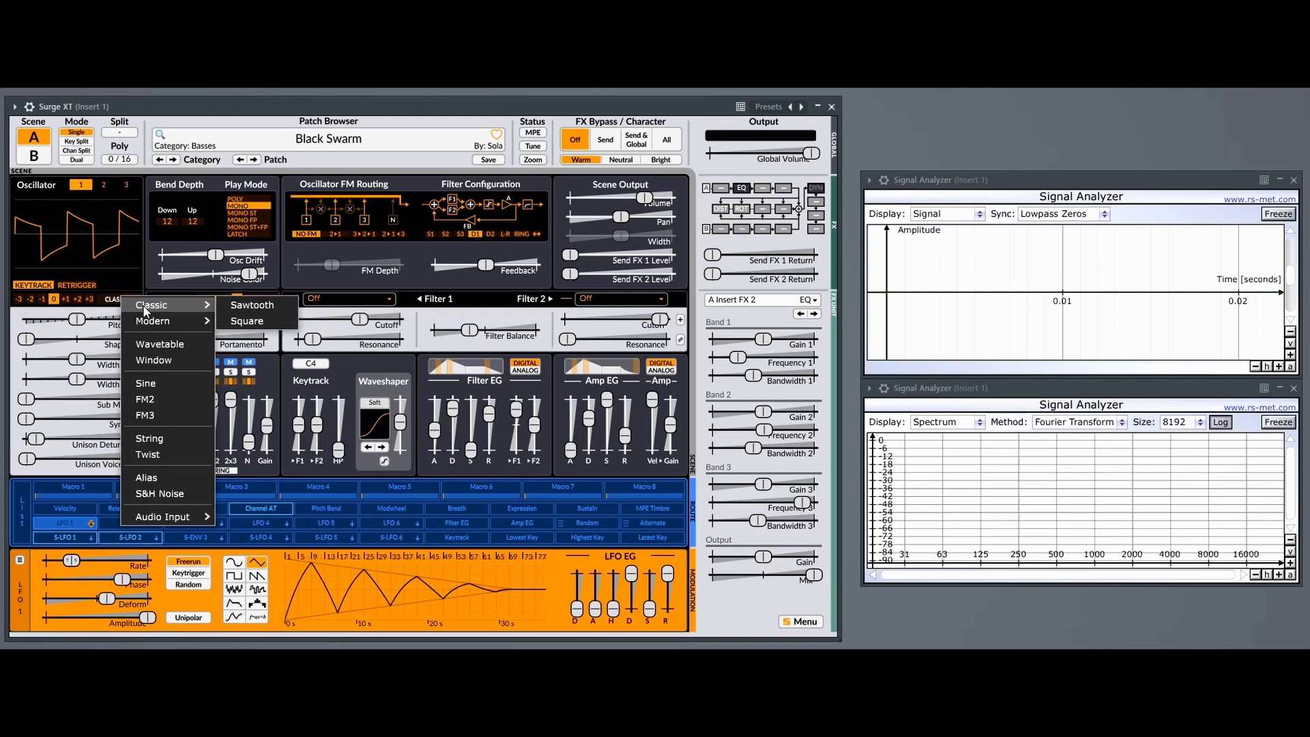
click(253, 305)
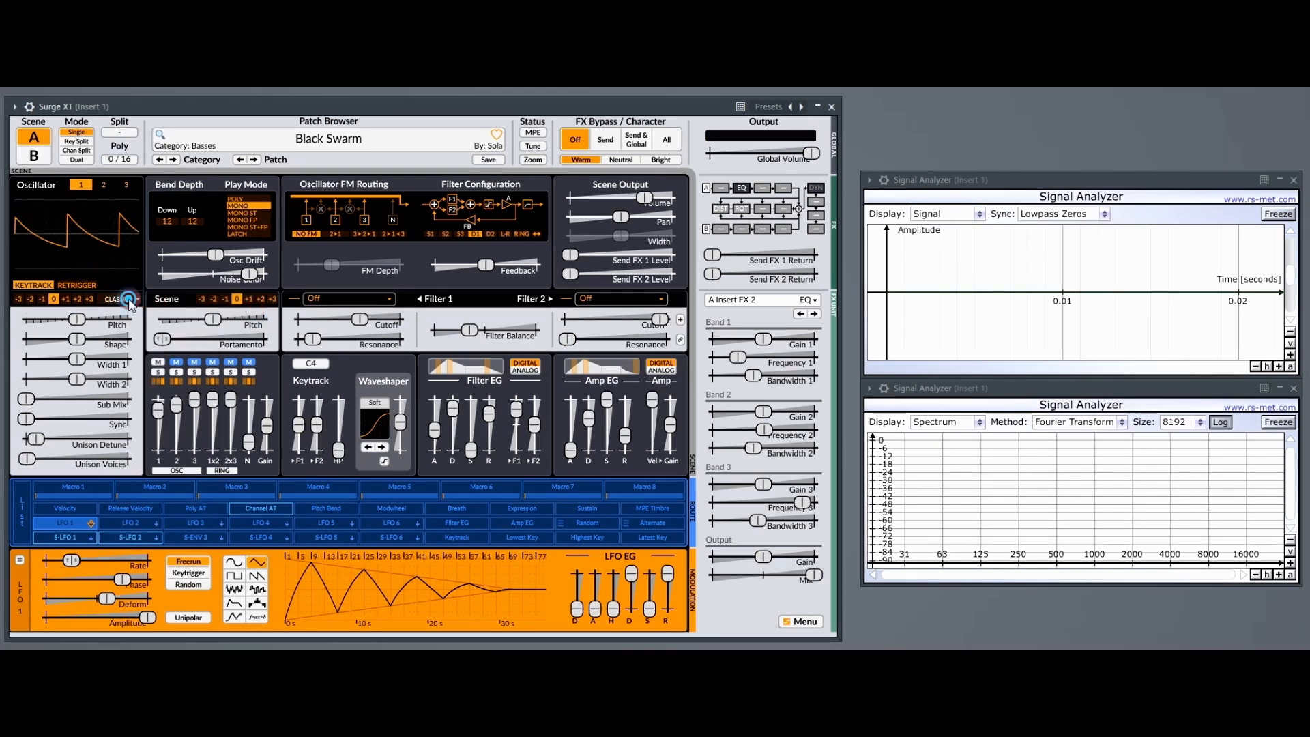
click(120, 298)
click(260, 325)
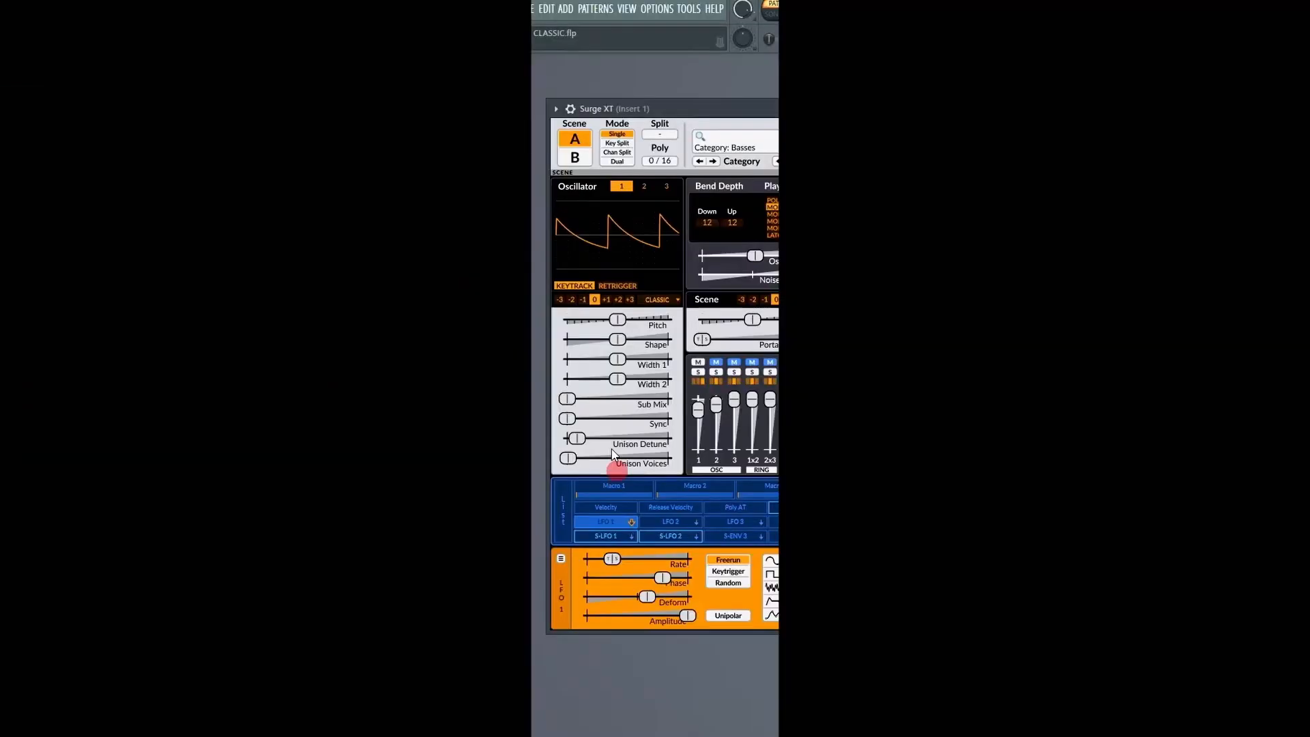
Examine the context options of oscillator 1's Pitch, Shape, Sync and Unison Voices parameters.
right_click(618, 319)
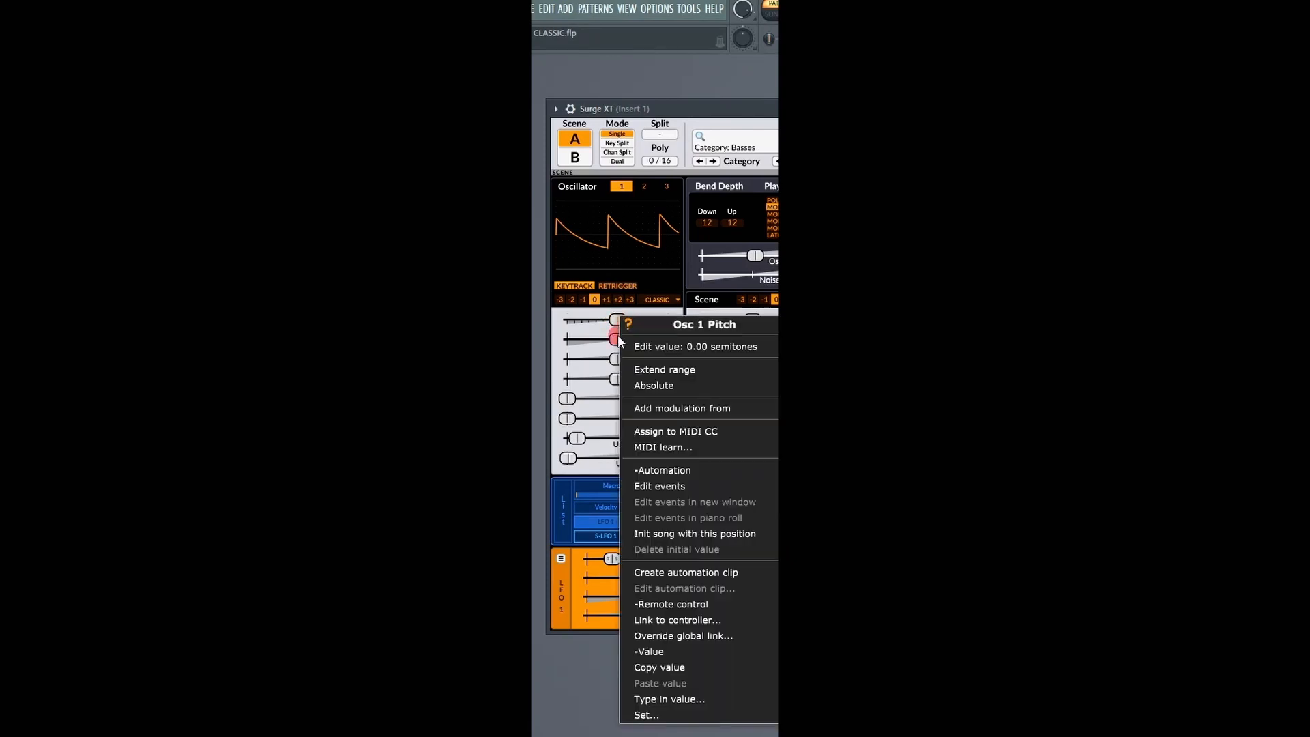
right_click(611, 382)
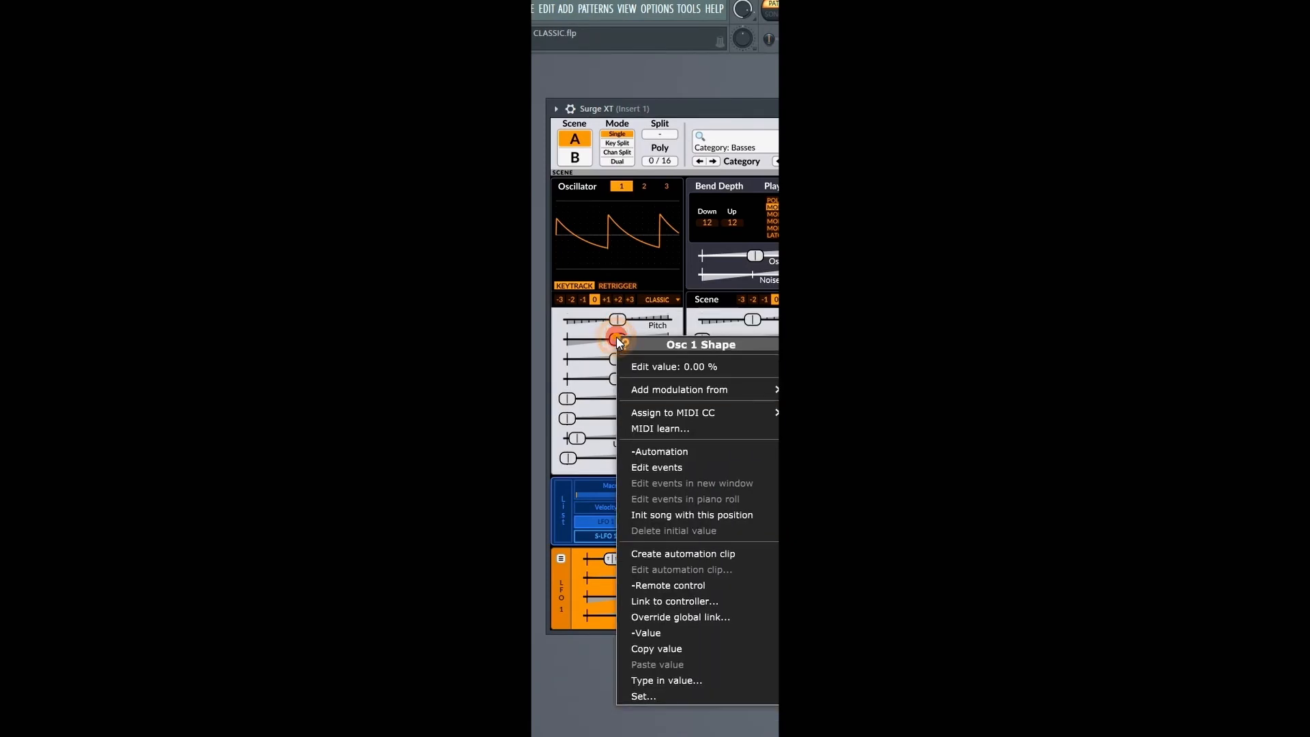
right_click(571, 419)
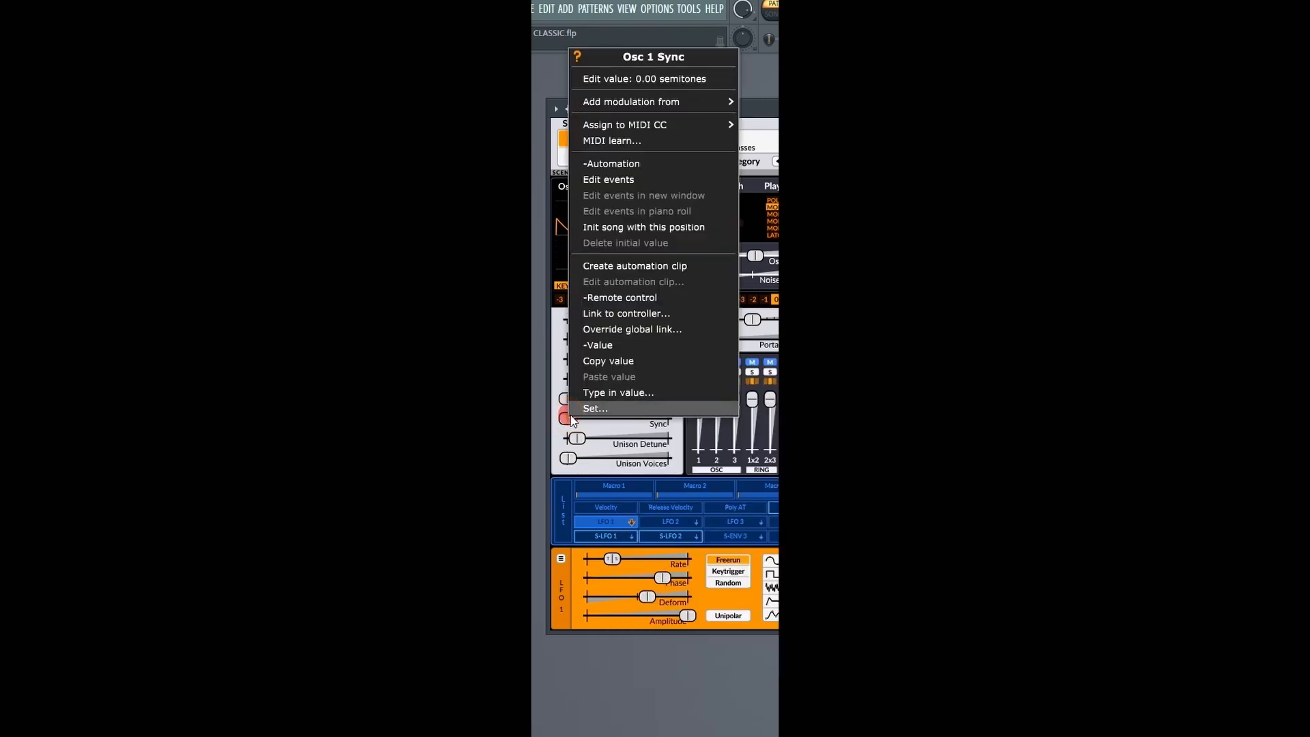
right_click(573, 457)
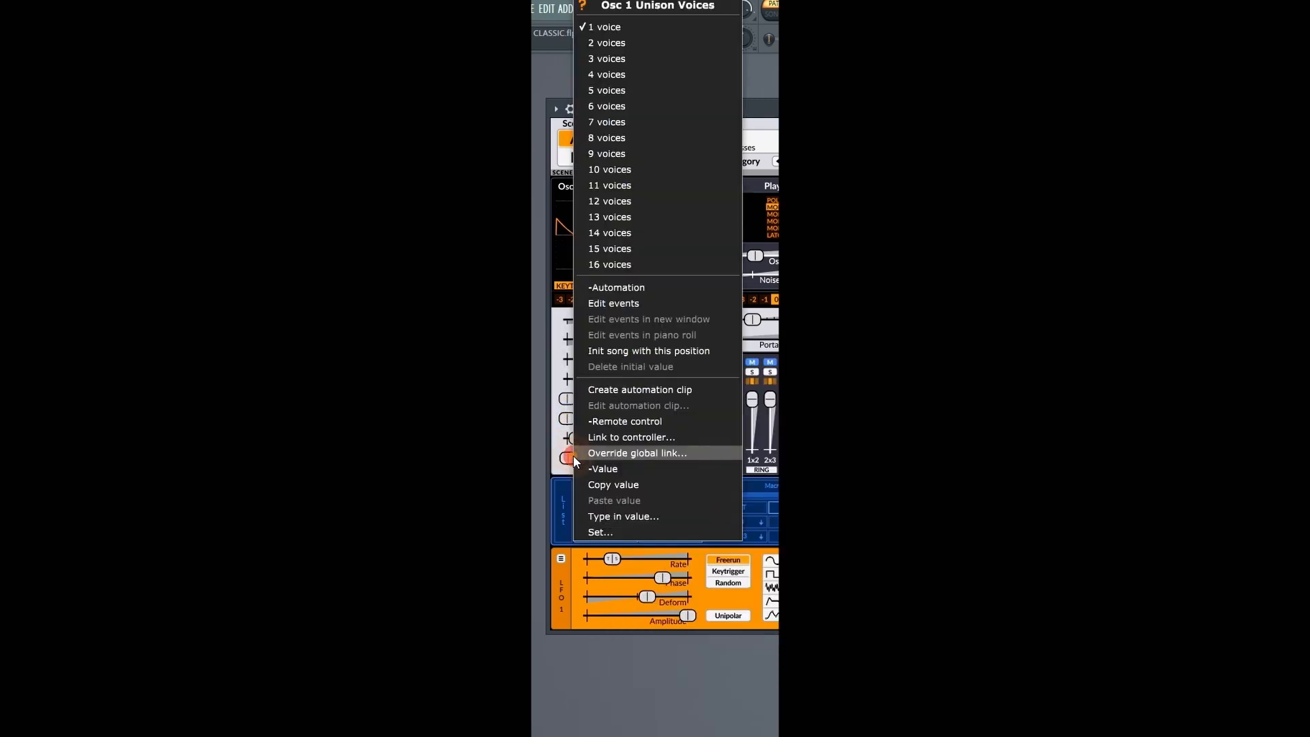
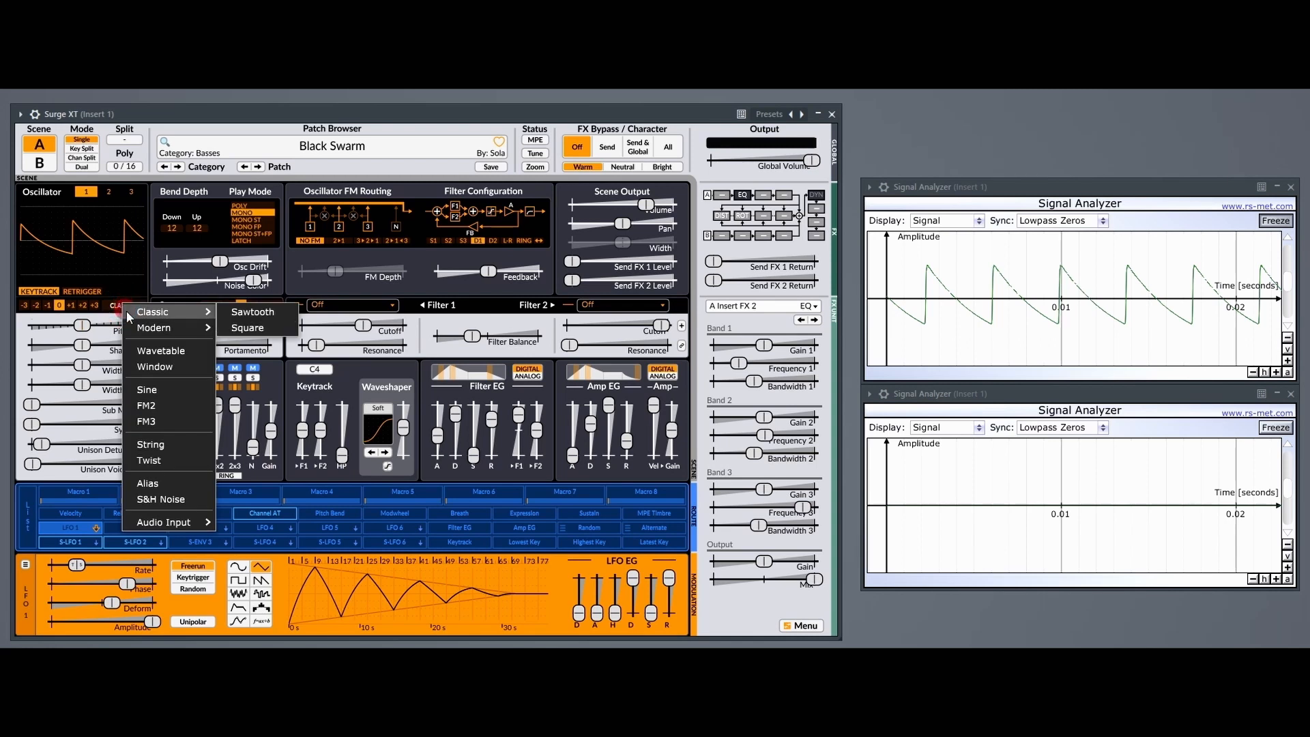
Load the Modern Square or Sawtooth comparison source by choosing the Modern Sawtooth preset for oscillator 1, and freeze the lower analyzer's waveform.
click(249, 330)
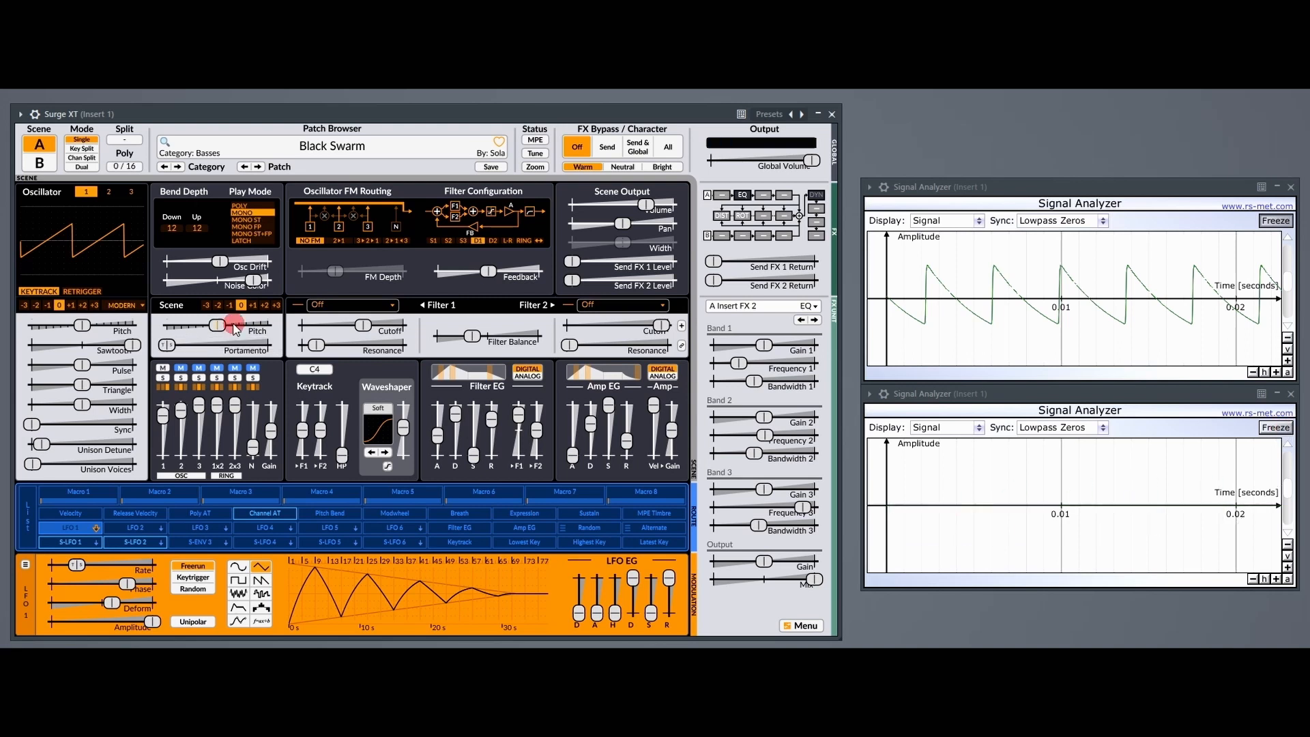
click(1277, 428)
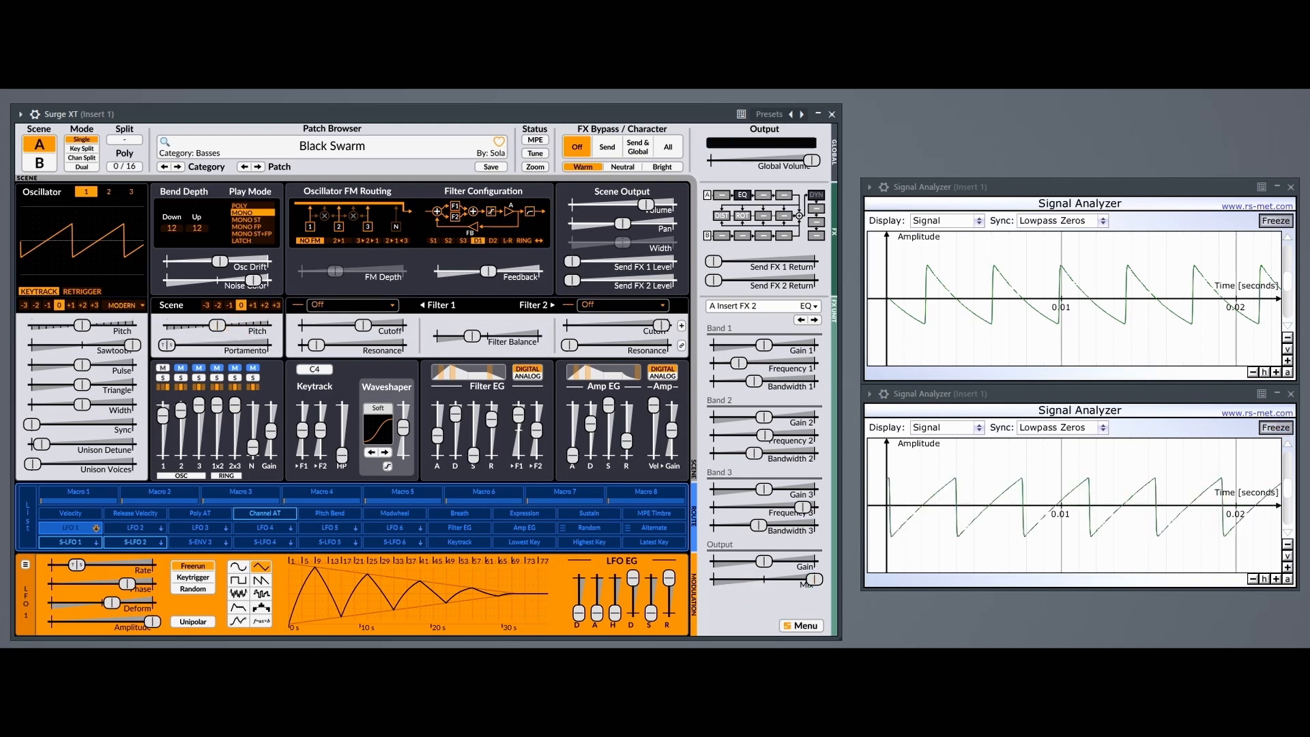
Unfreeze both Signal Analyzers and switch their displays from Signal to Spectrum.
click(1273, 221)
click(1275, 428)
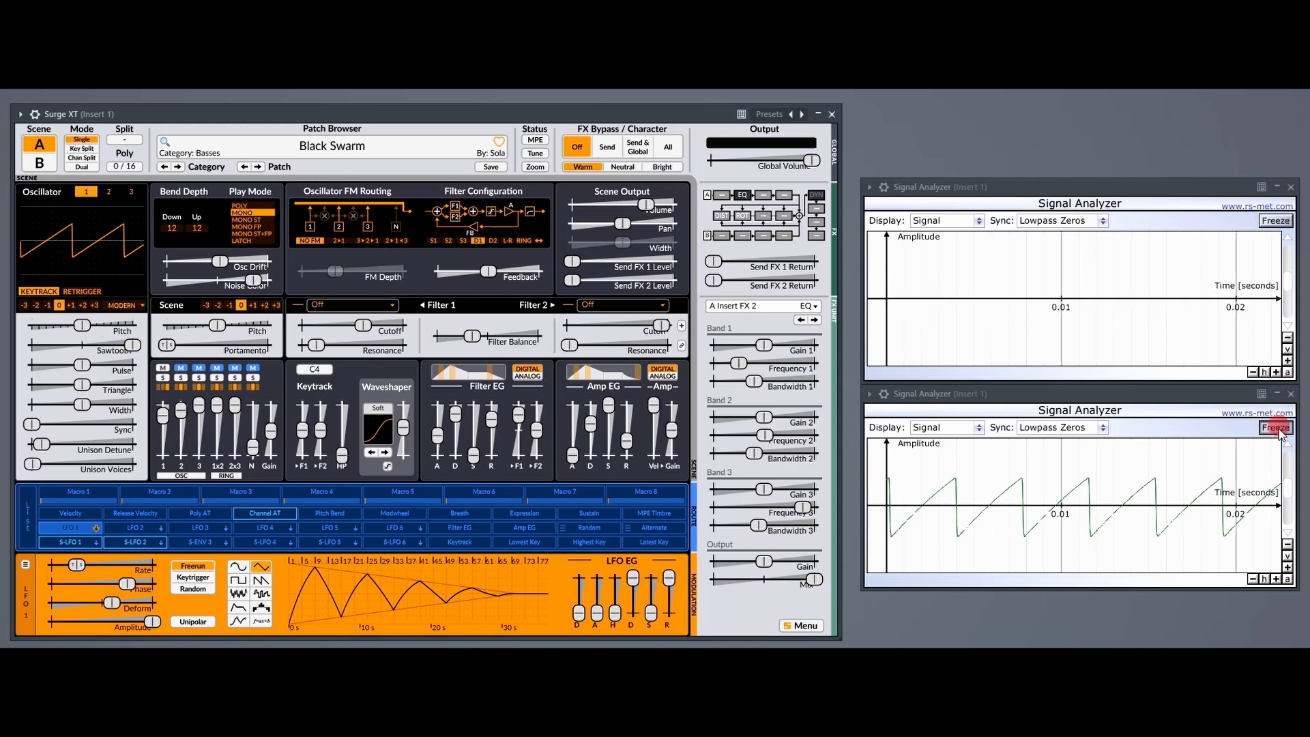
click(978, 221)
click(936, 252)
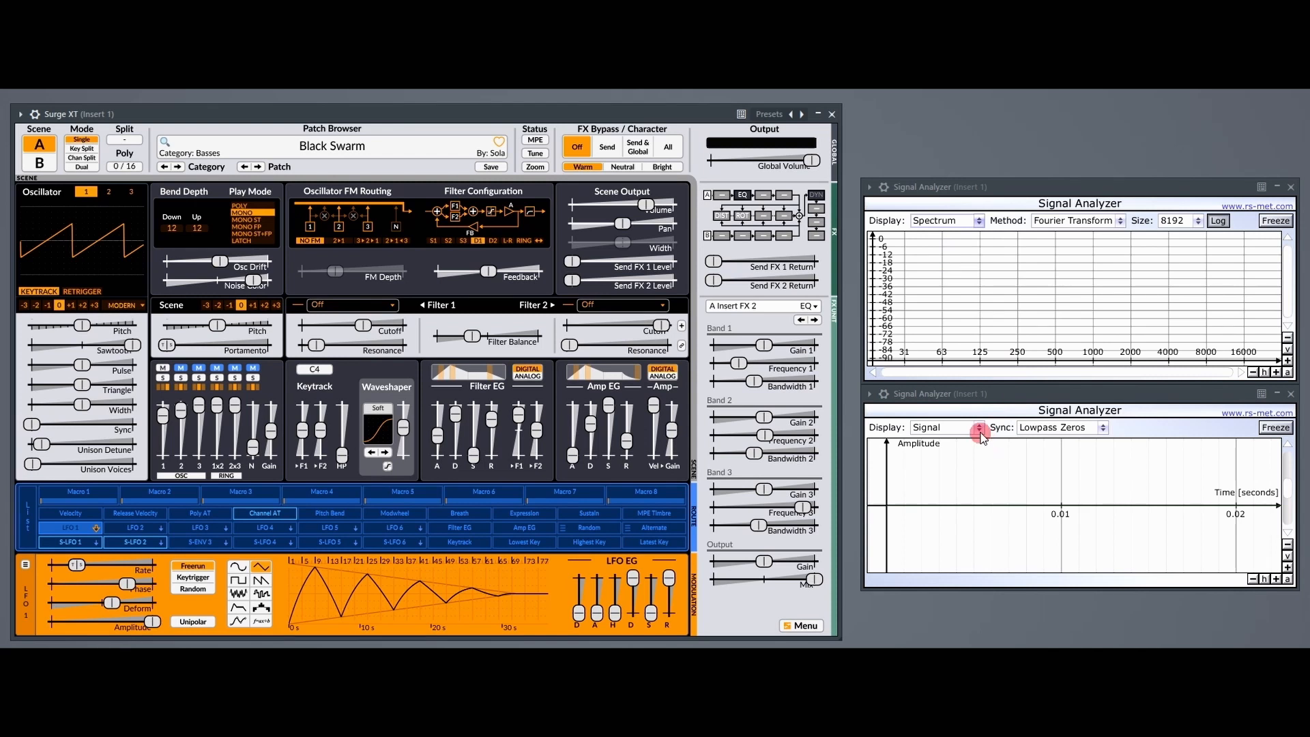
click(978, 427)
click(950, 458)
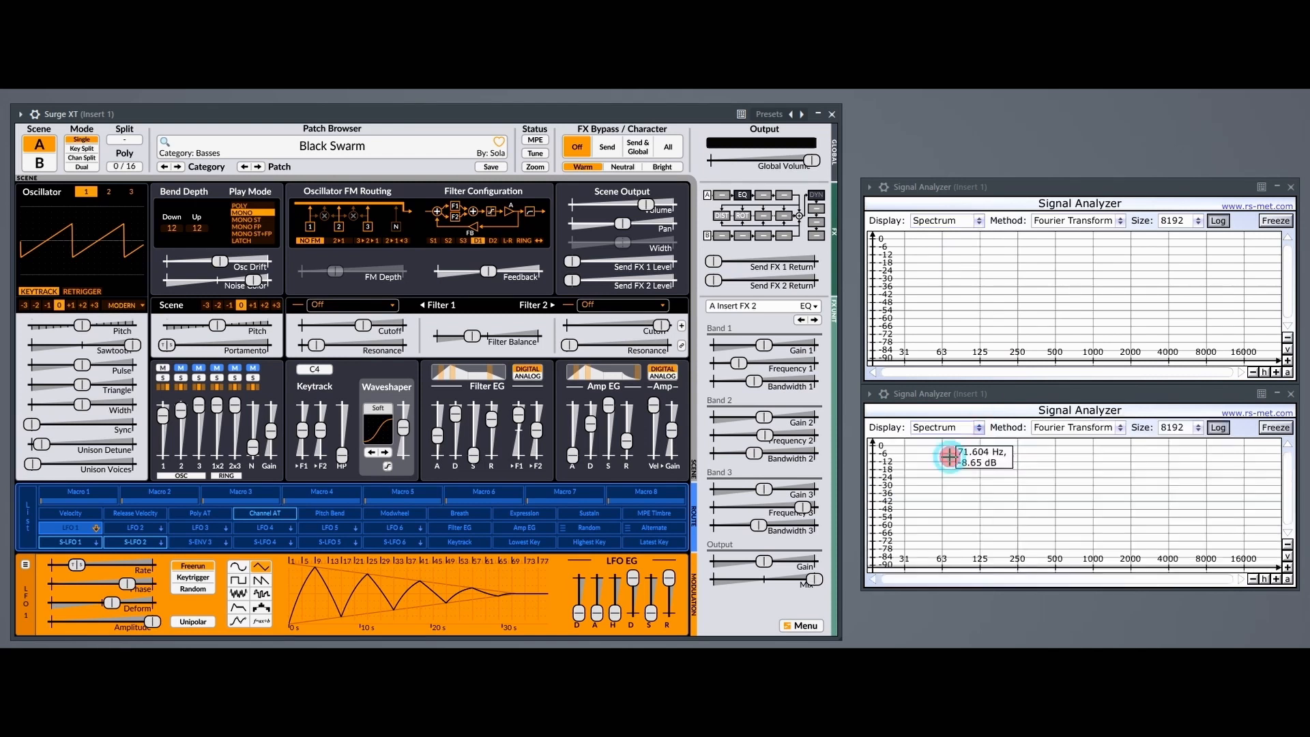
Load the Classic Sawtooth preset into oscillator 1 and freeze its spectrum in the upper analyzer.
click(125, 305)
mouse_move(145, 317)
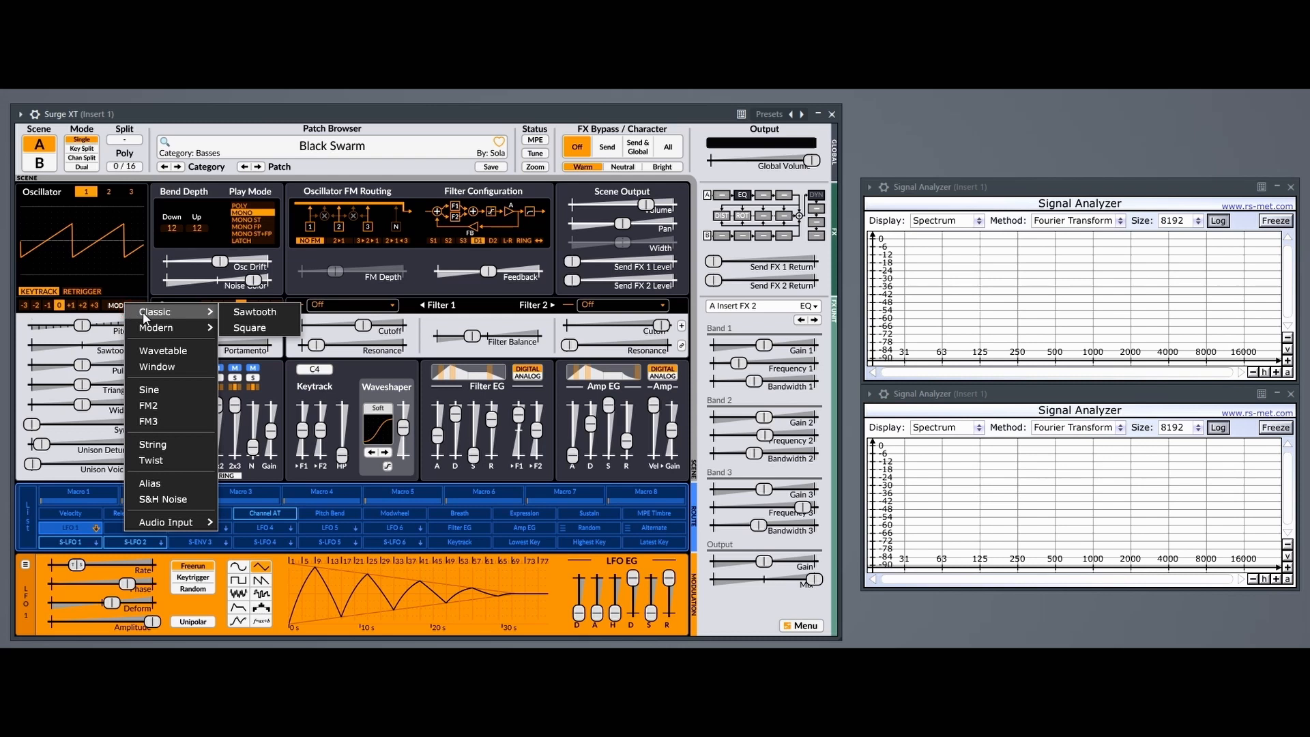
click(237, 313)
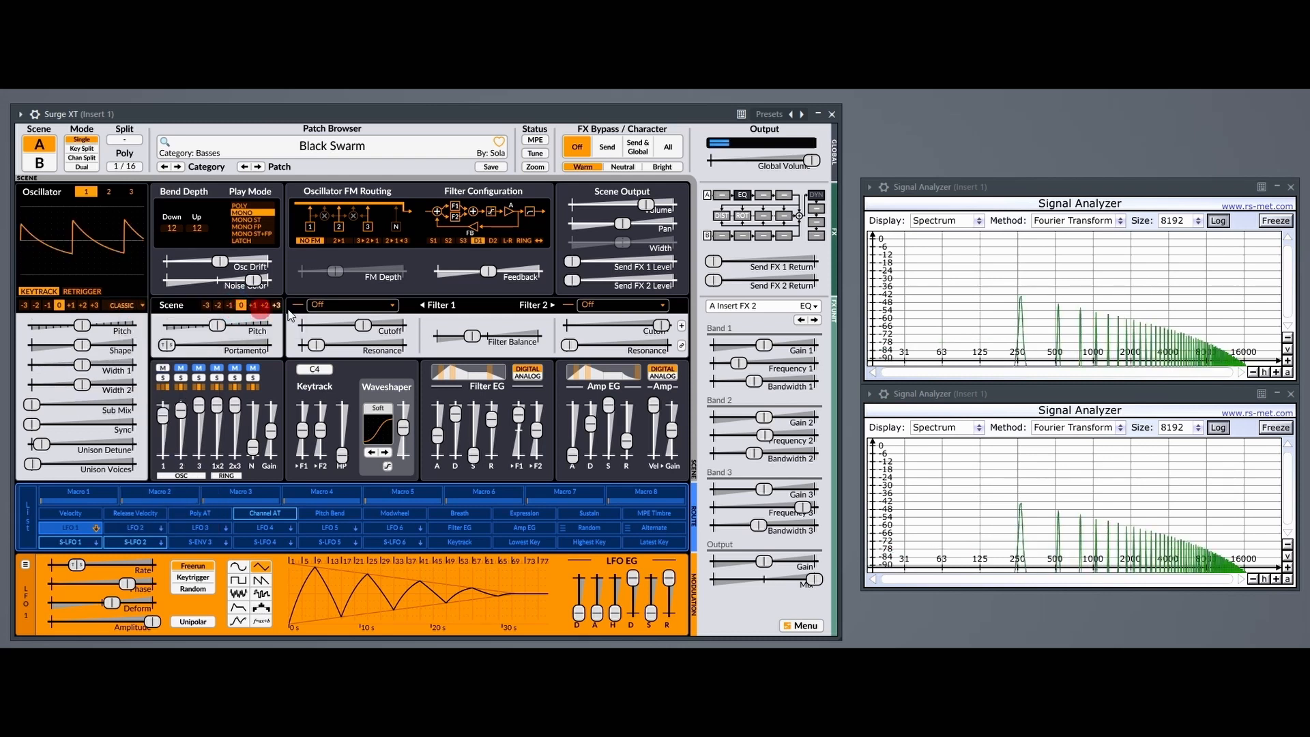
click(1283, 221)
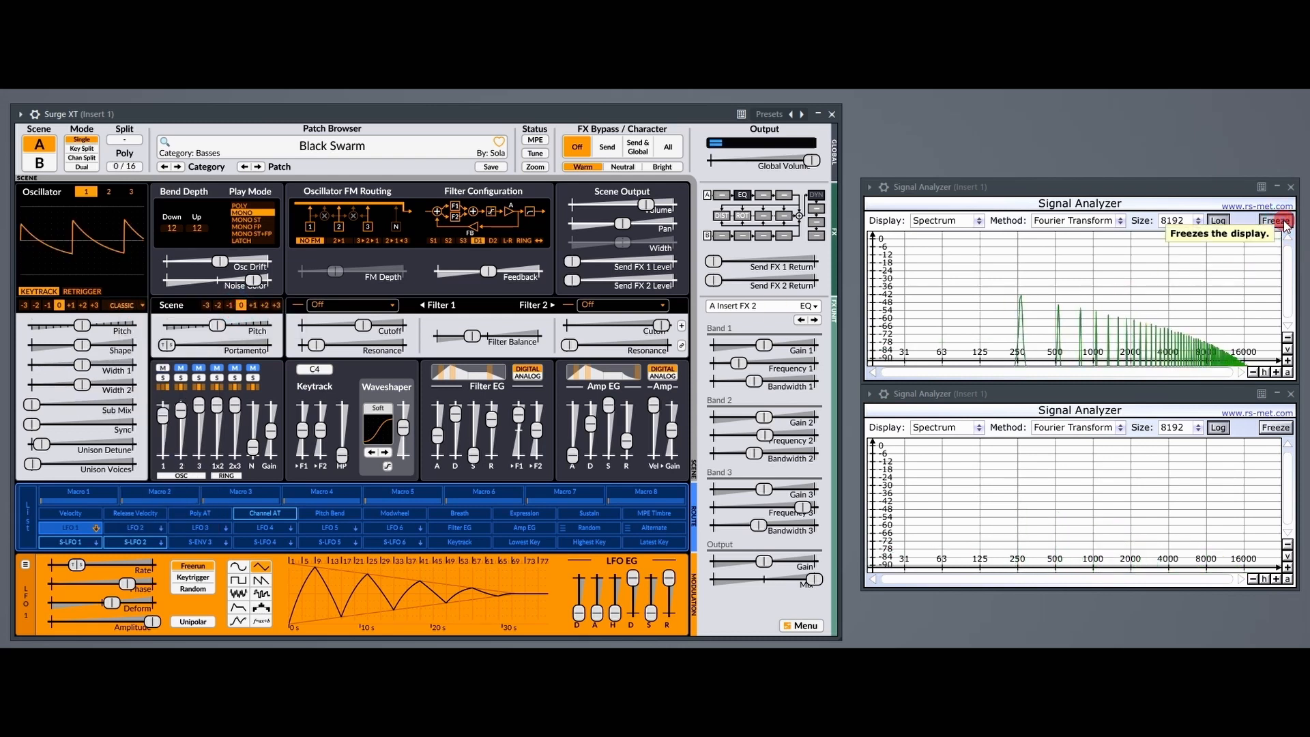
Load the Modern Sawtooth preset into oscillator 1 and compare its spectrum with the frozen Classic Sawtooth spectrum.
click(113, 304)
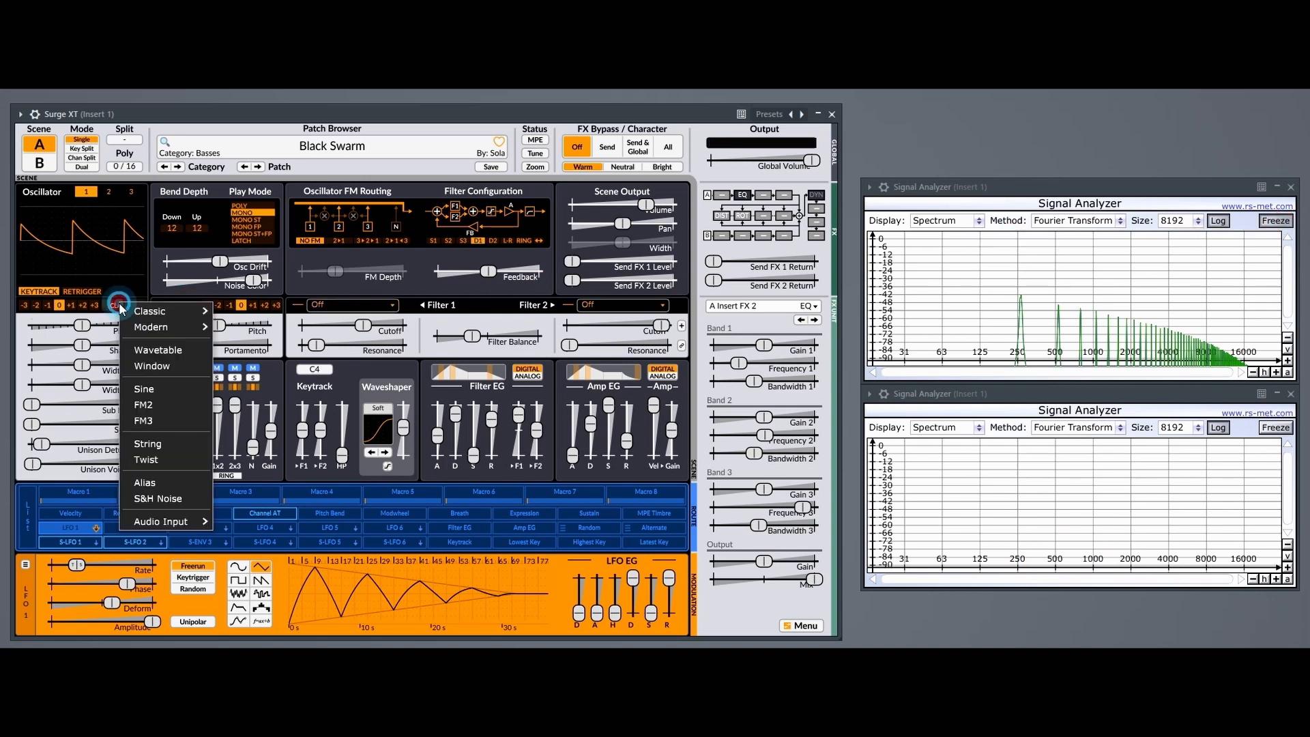
mouse_move(161, 327)
click(232, 329)
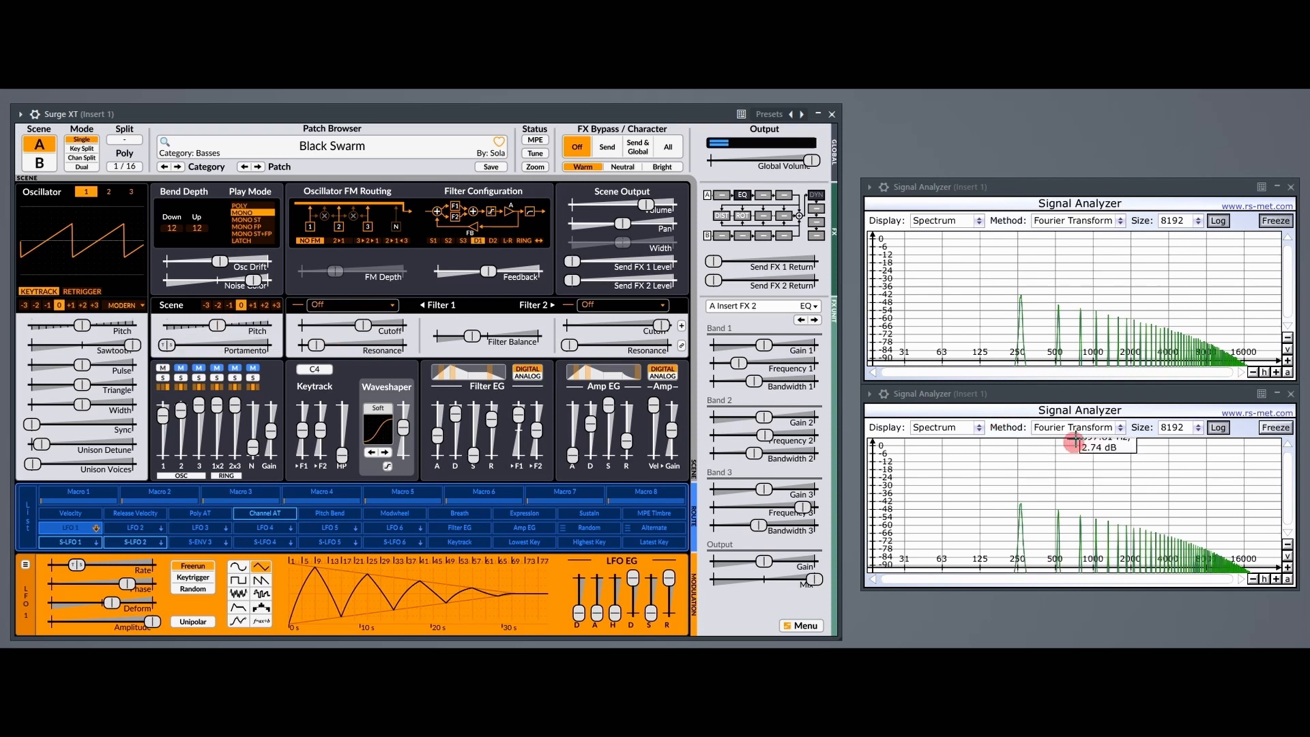
click(978, 427)
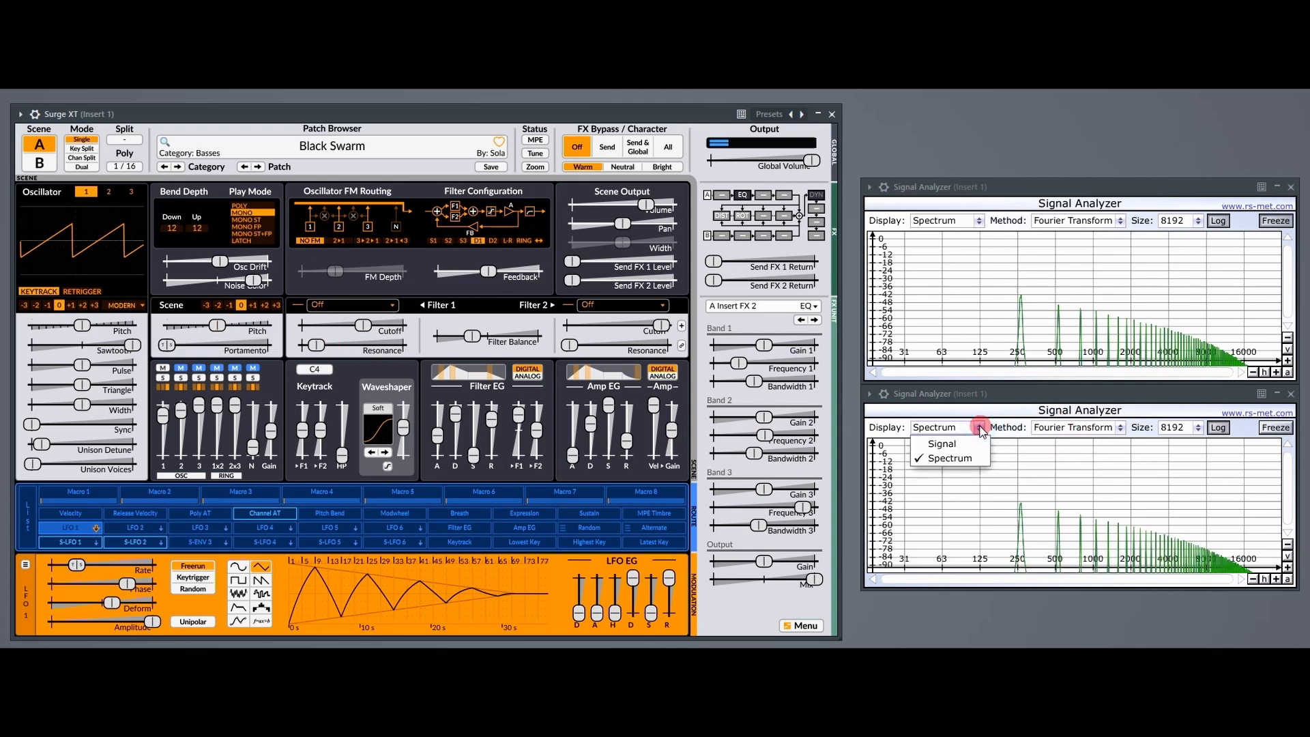
click(983, 642)
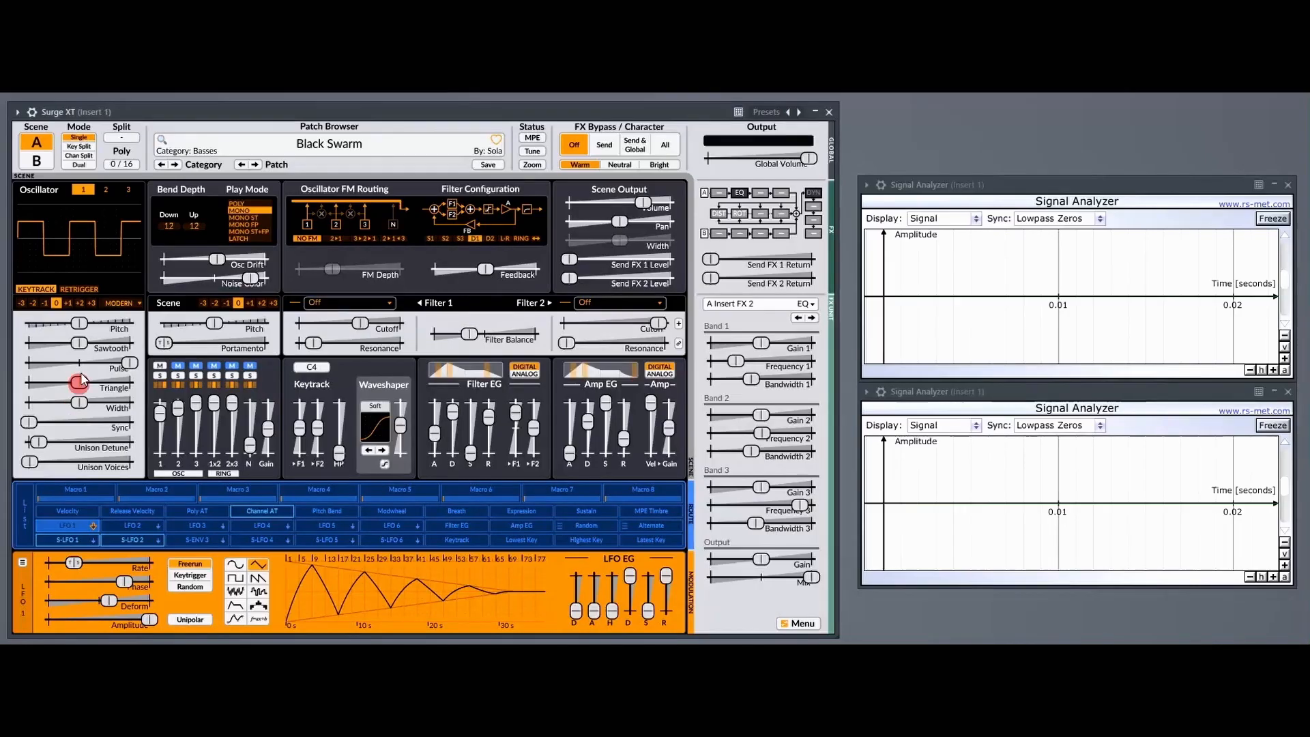
Load the Classic Square preset into oscillator 1 and freeze its waveform in the upper analyzer.
click(125, 307)
mouse_move(165, 308)
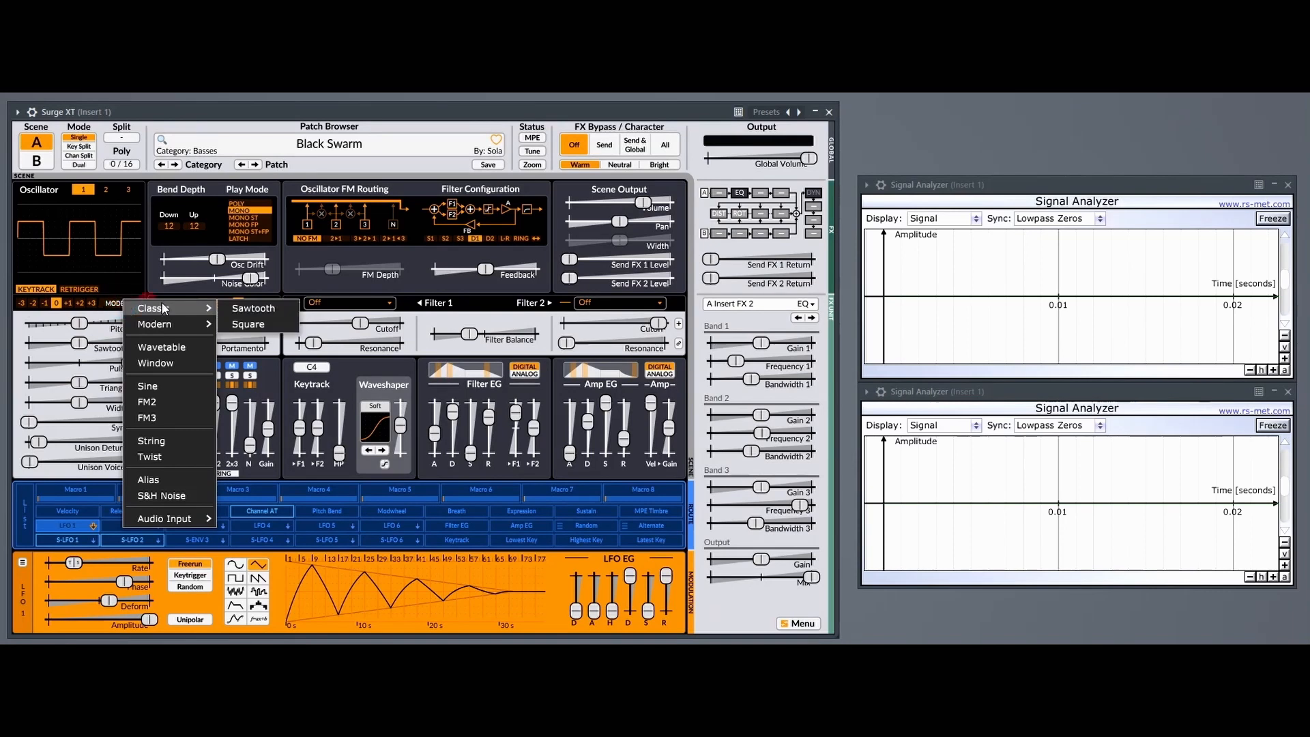
click(254, 325)
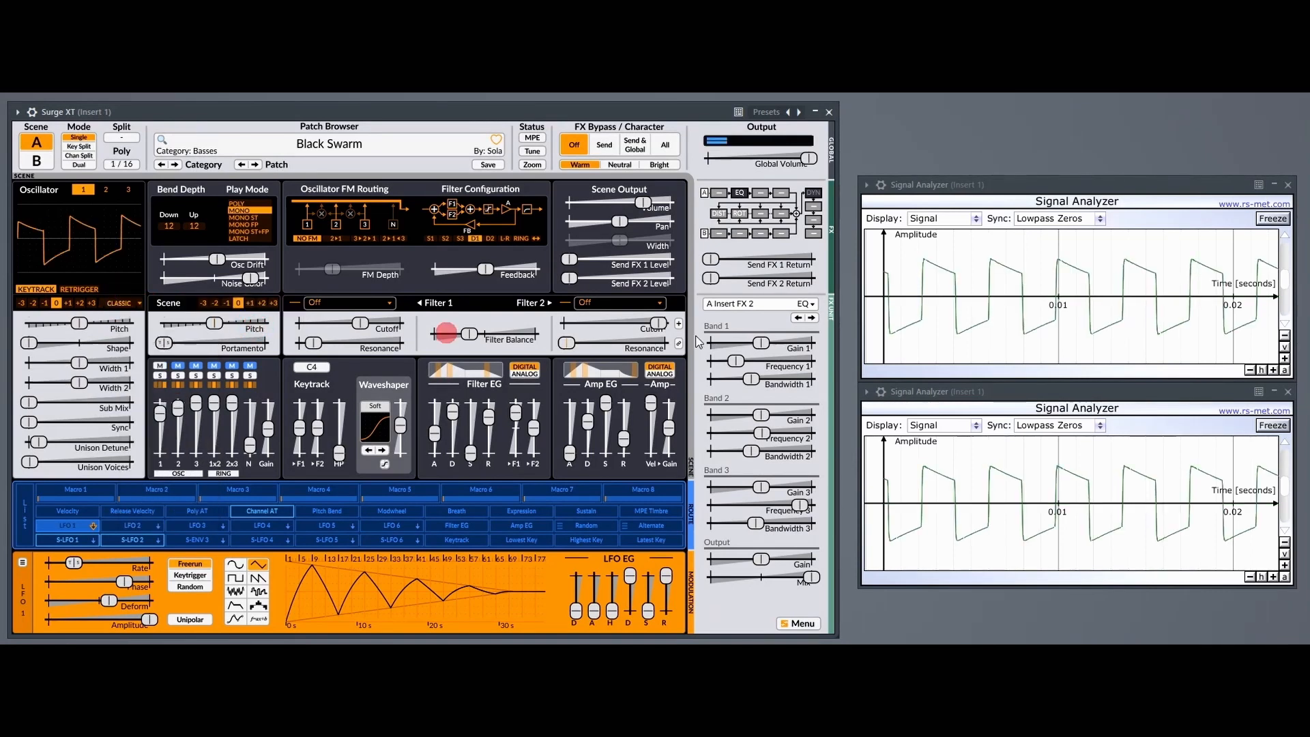
click(1273, 217)
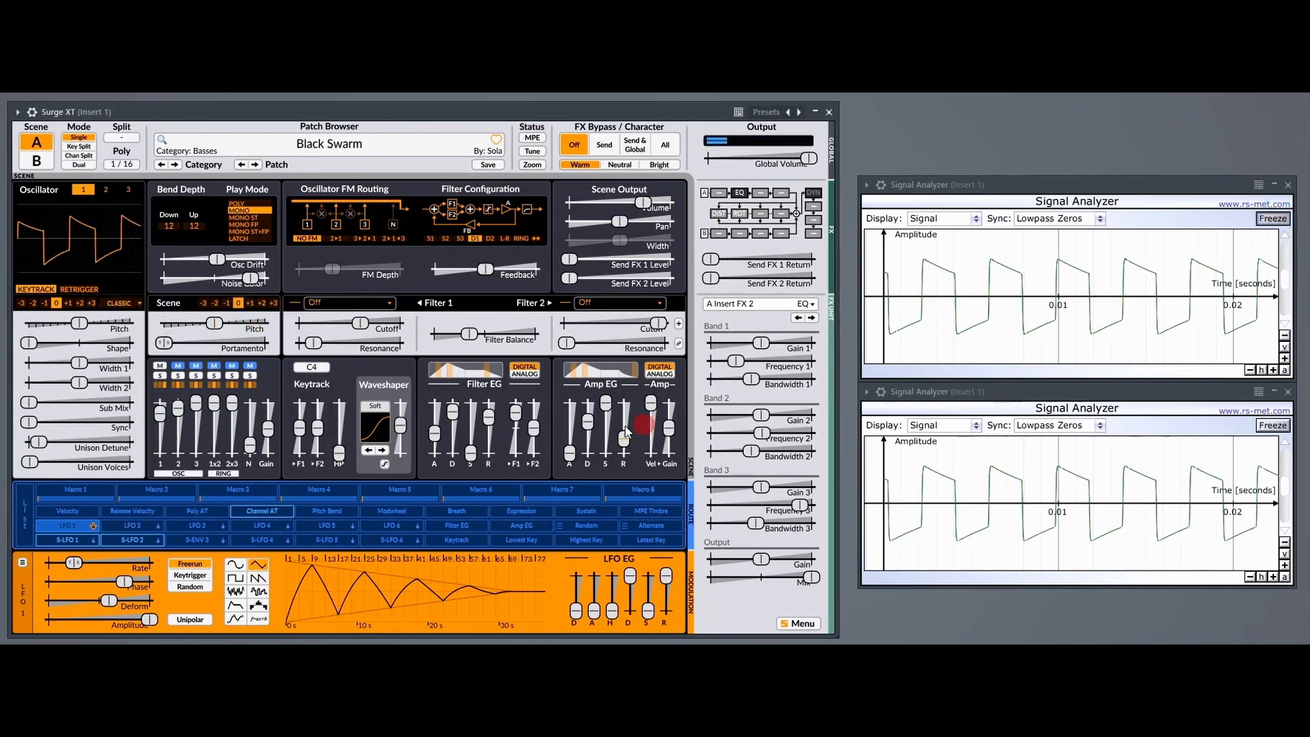
Load the Modern Square preset into oscillator 1 and freeze its waveform in the lower analyzer.
click(125, 307)
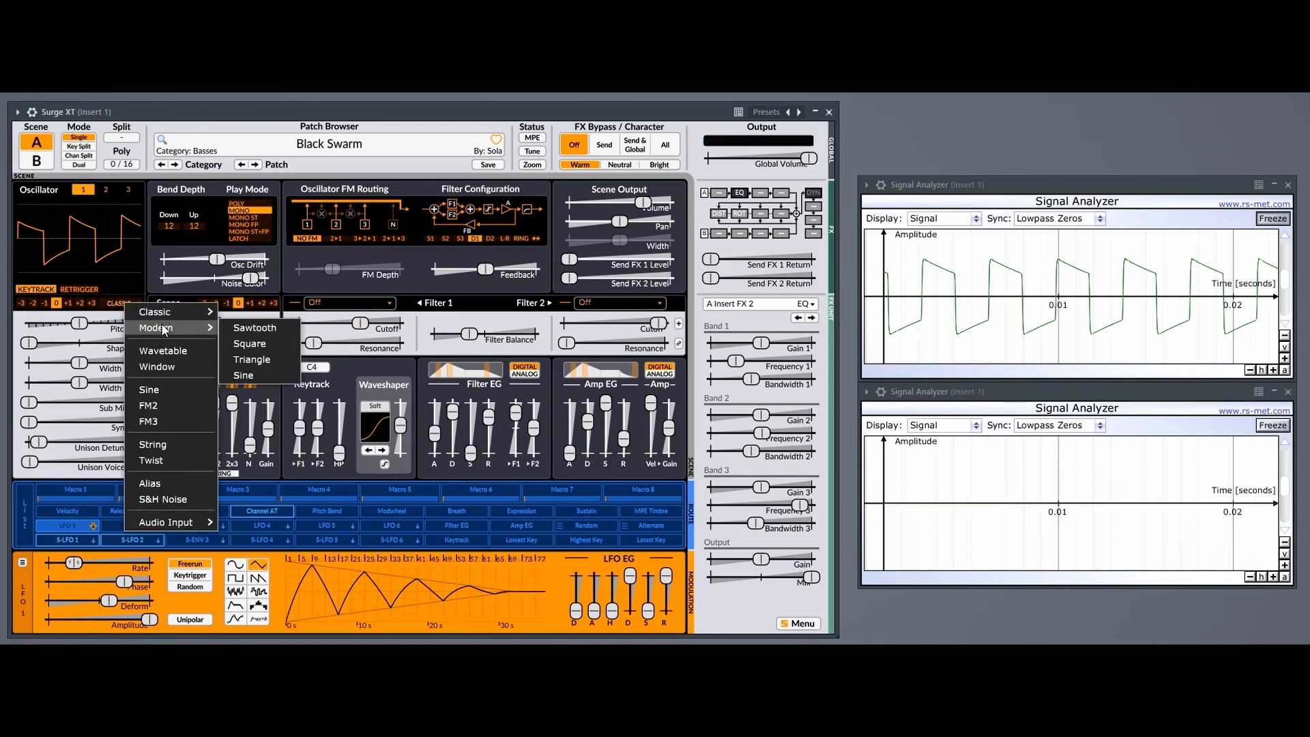
click(232, 328)
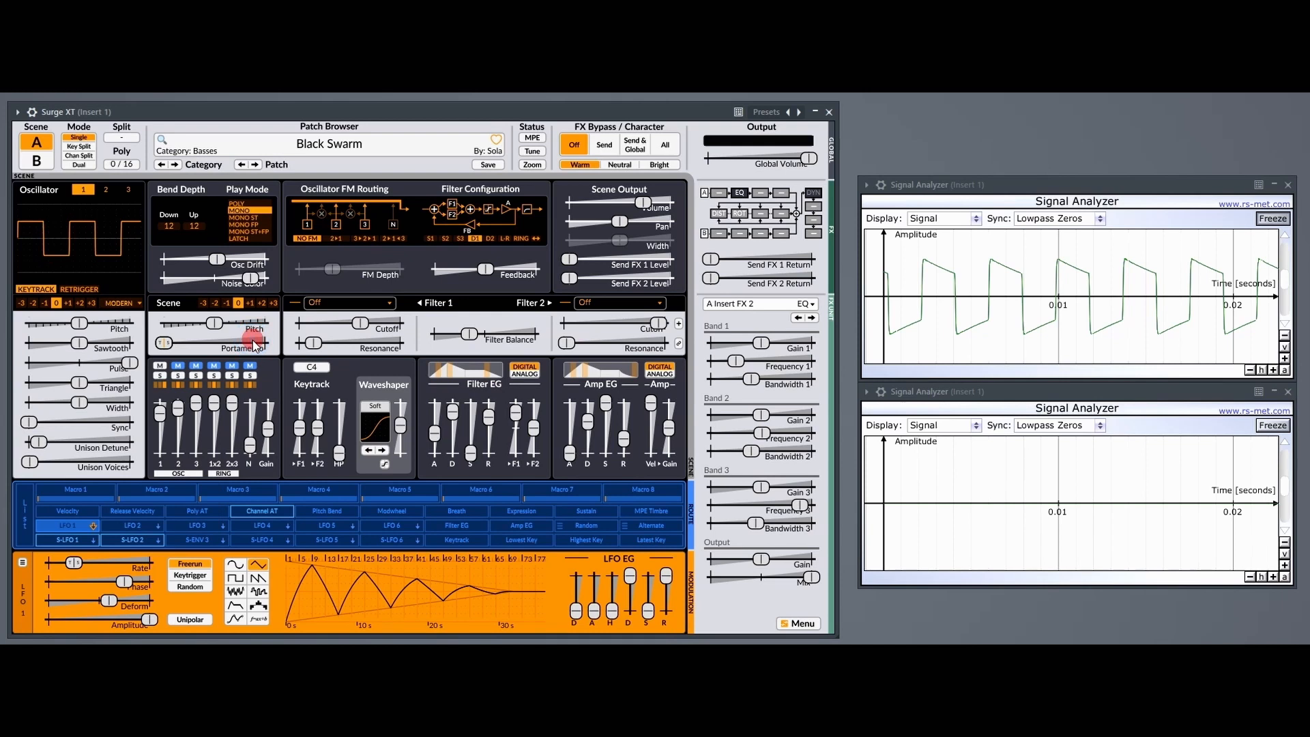
click(1278, 427)
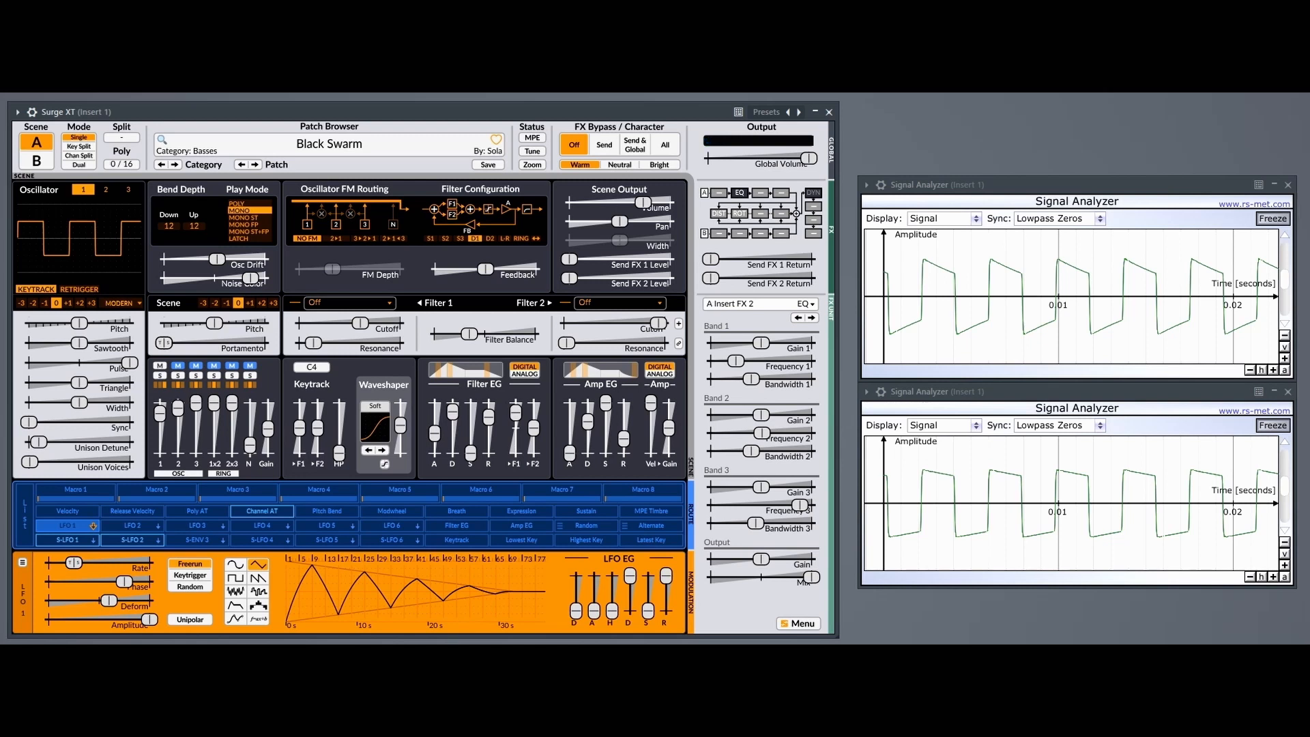
Unfreeze the two square waveforms and set both Signal Analyzers to the Spectrum display.
click(1279, 220)
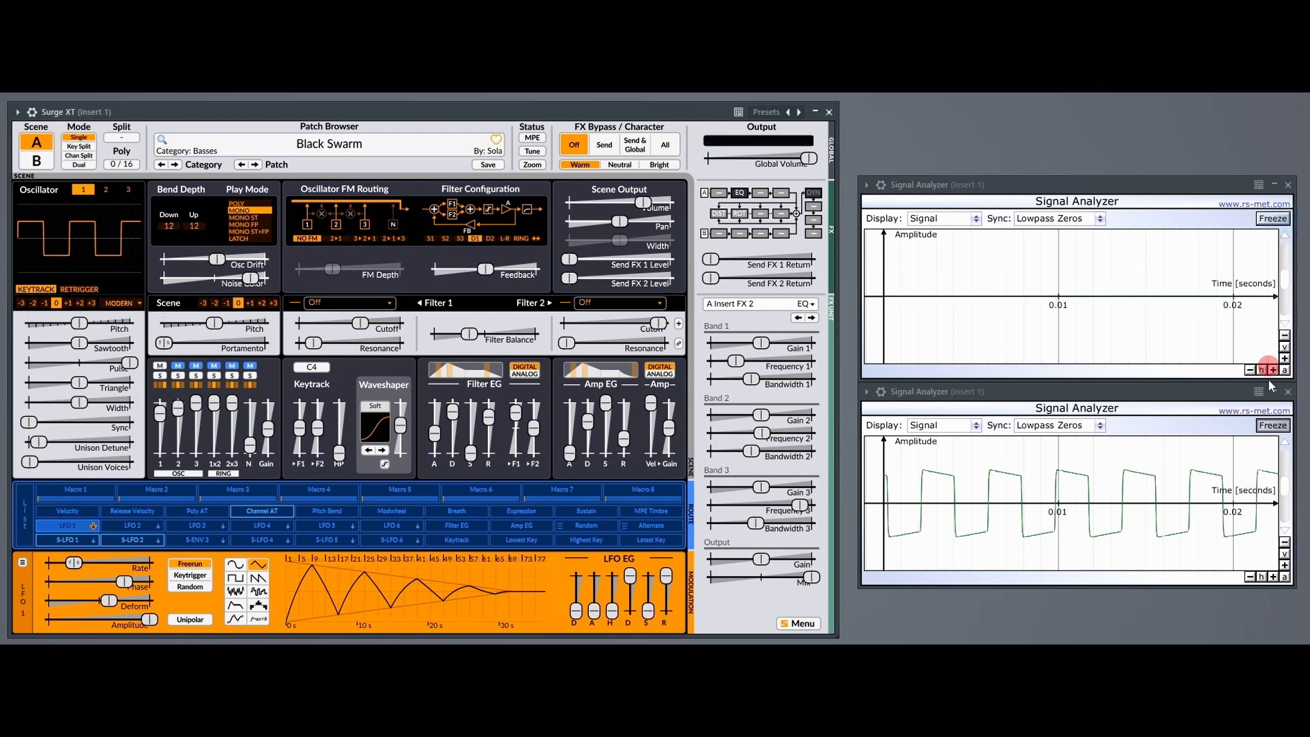
click(1273, 425)
click(995, 283)
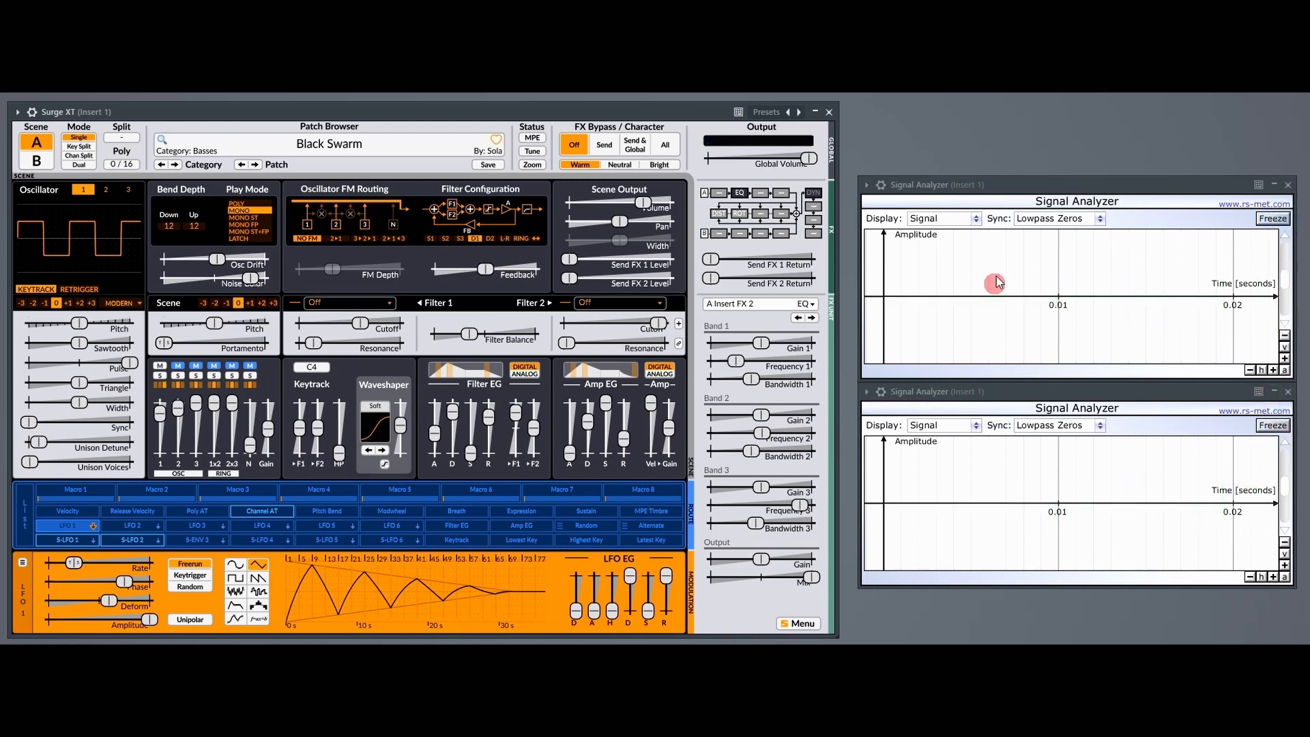
click(971, 219)
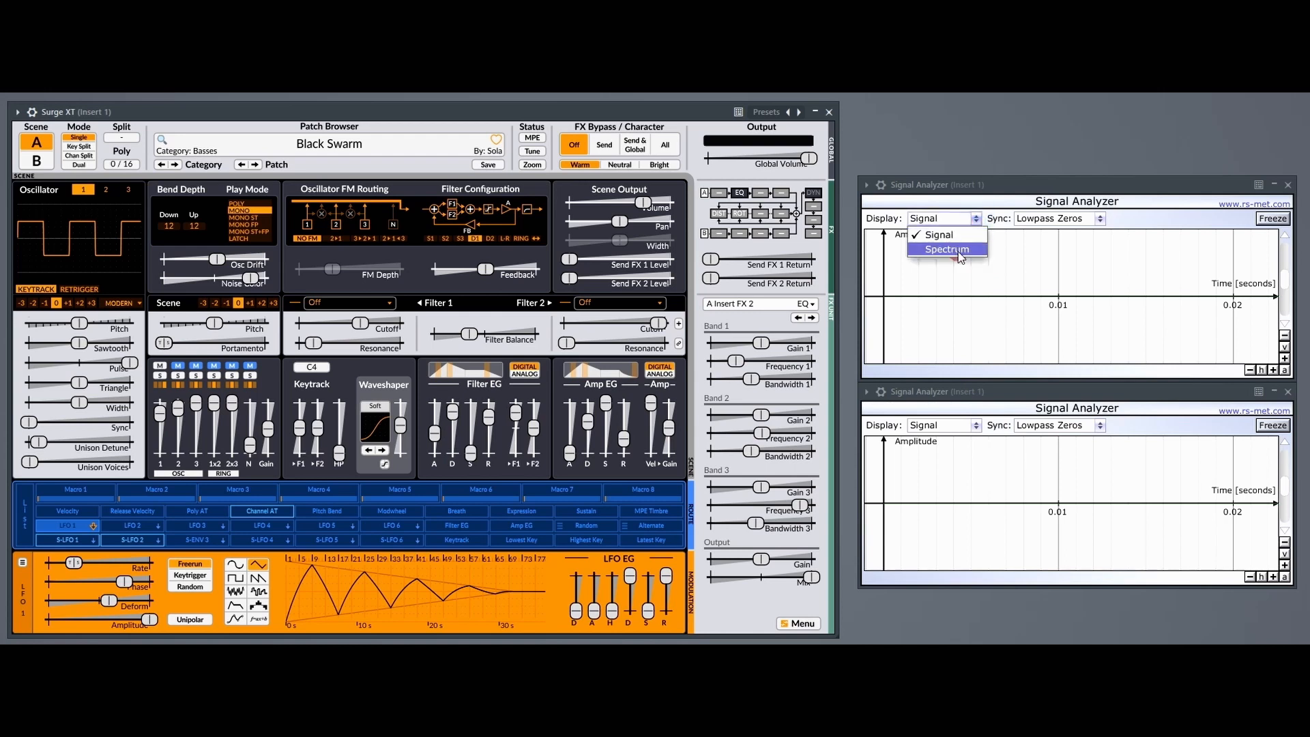
click(958, 249)
click(973, 425)
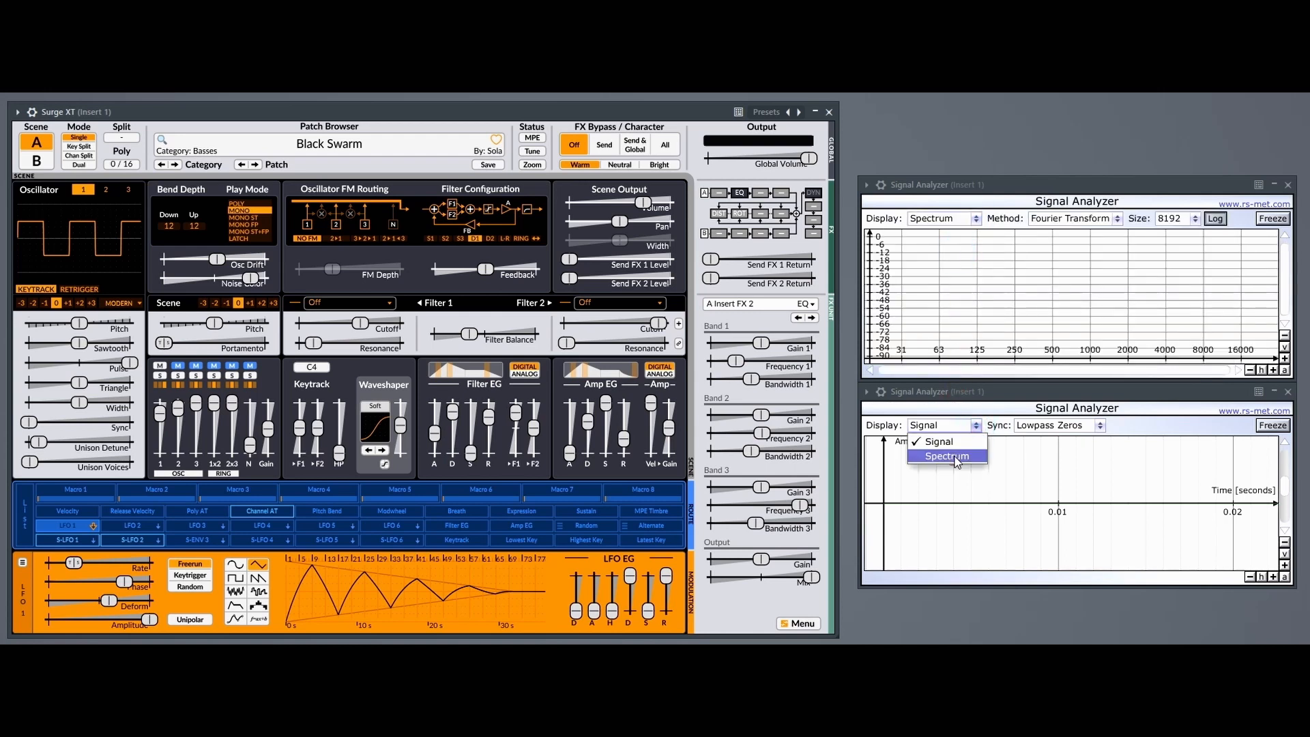
click(952, 456)
Load the Classic Square preset into oscillator 1 and freeze its spectrum in the upper analyzer.
click(116, 301)
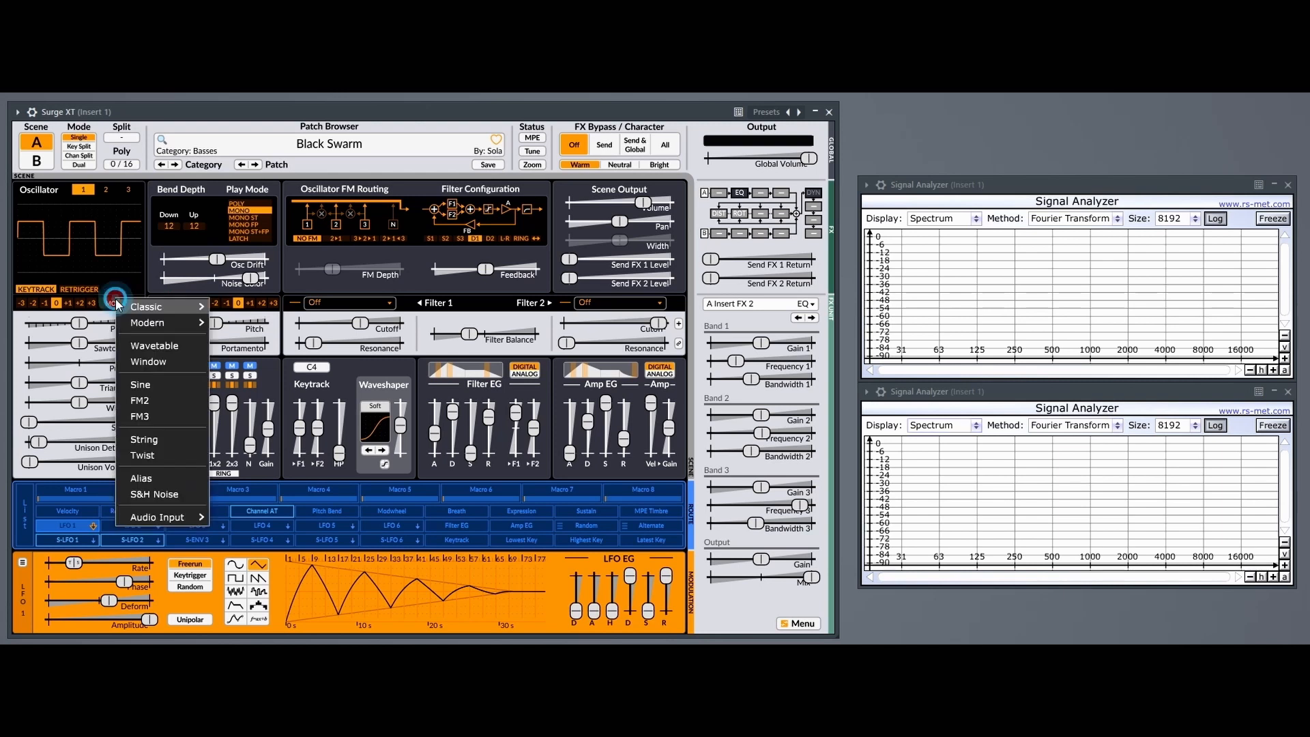
mouse_move(164, 306)
click(238, 321)
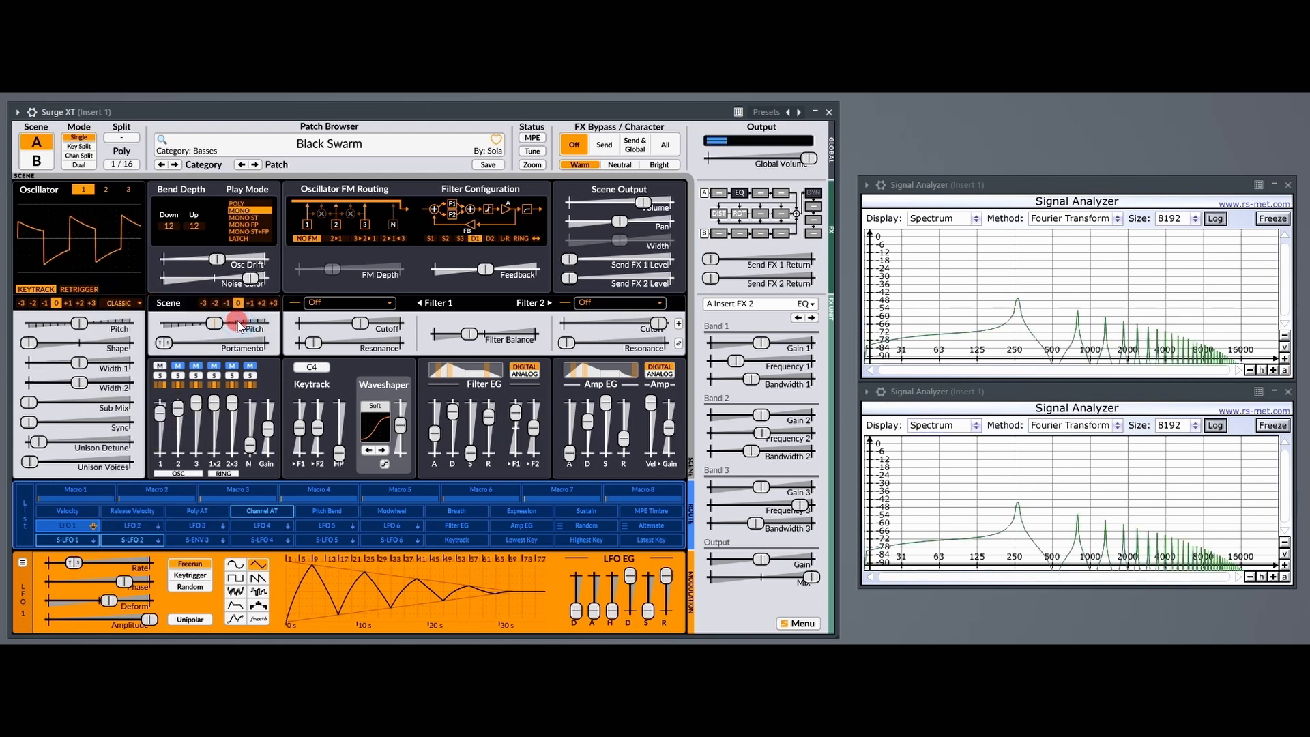
click(1270, 218)
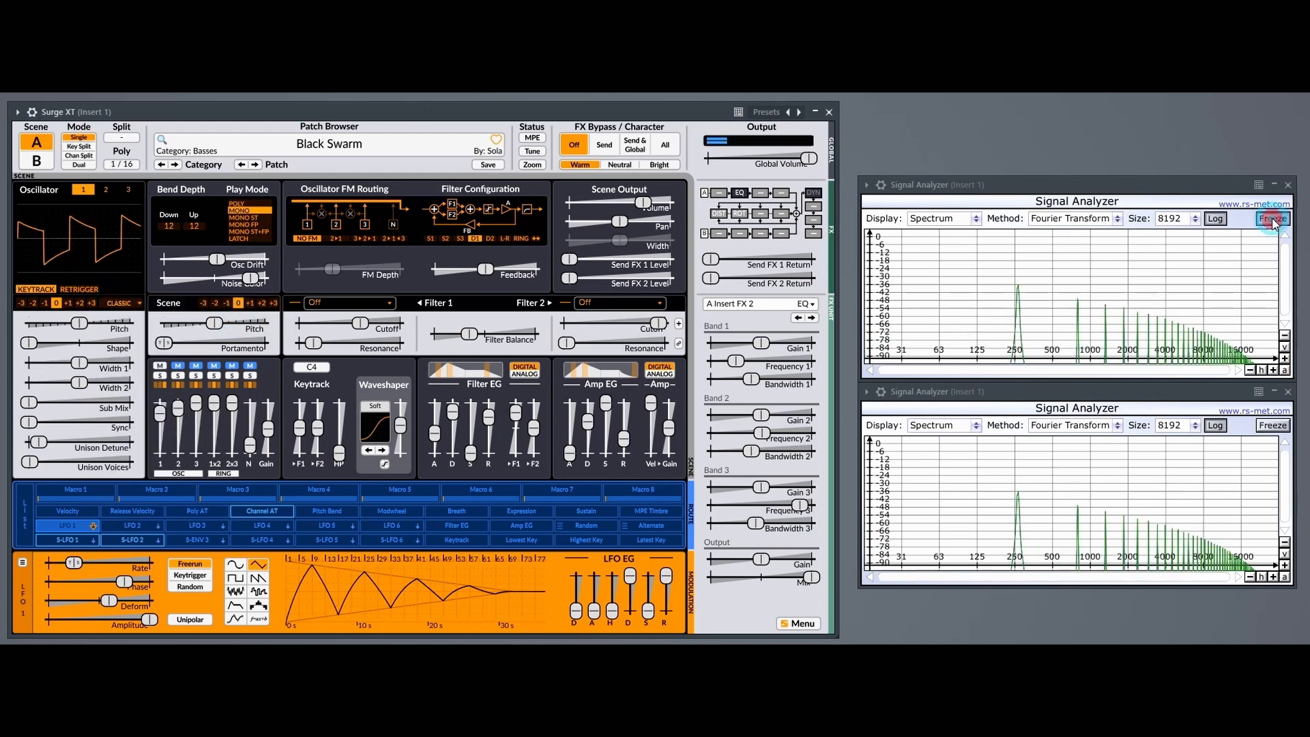
Load the Modern Square preset into oscillator 1 for comparison with the frozen Classic Square spectrum.
click(126, 300)
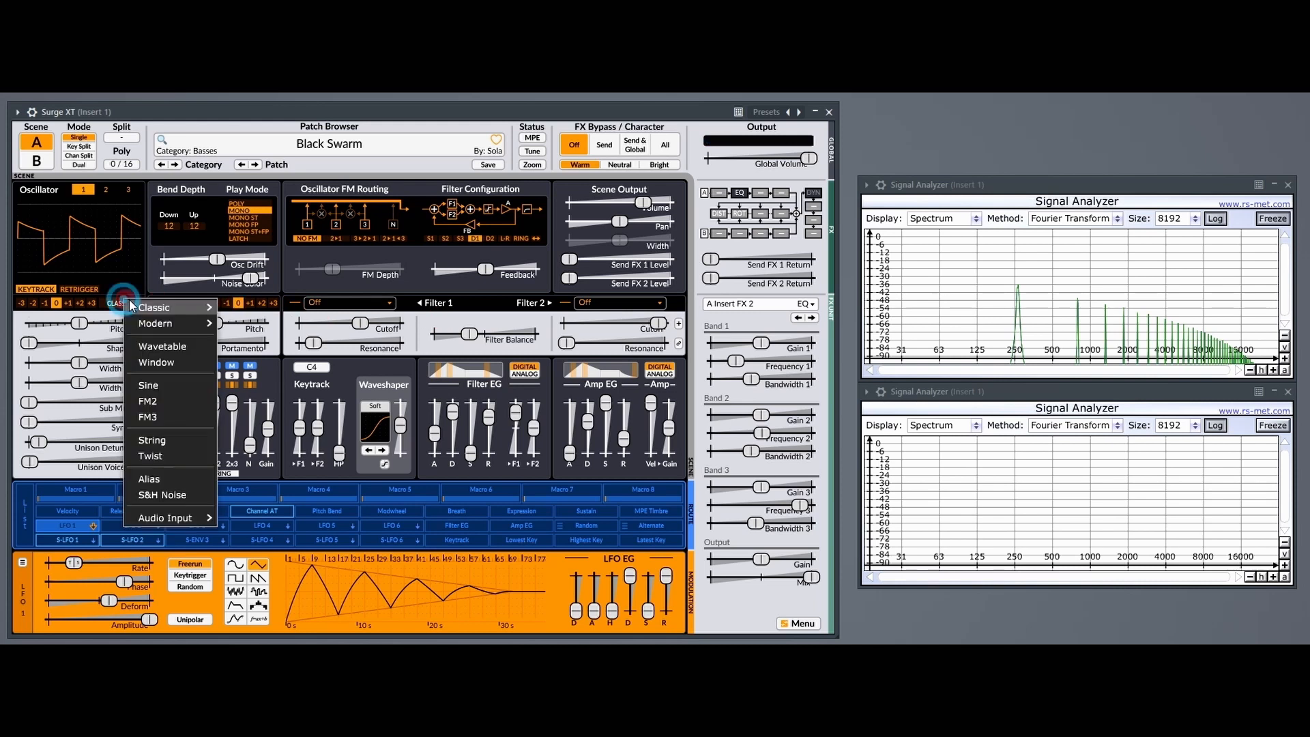
mouse_move(154, 323)
click(245, 338)
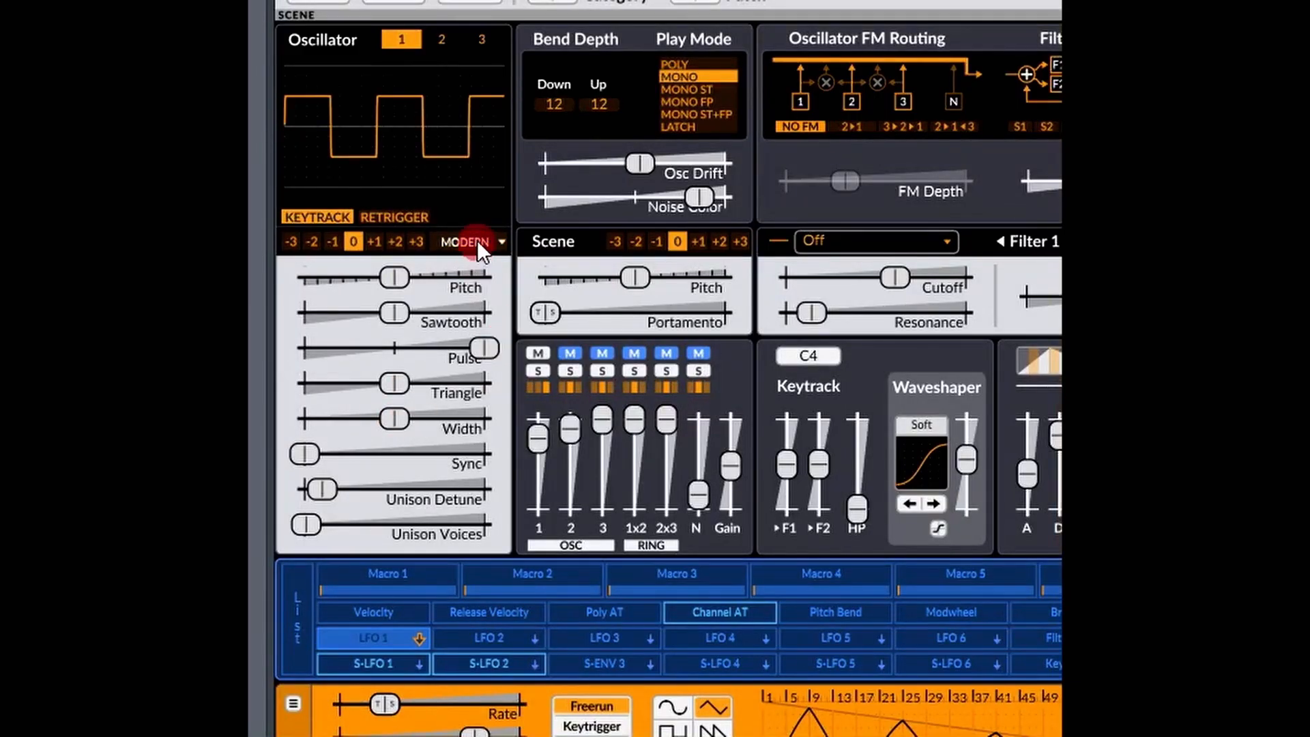
Switch oscillator 1 to the Modern Sine preset and check its Sine slider.
click(477, 239)
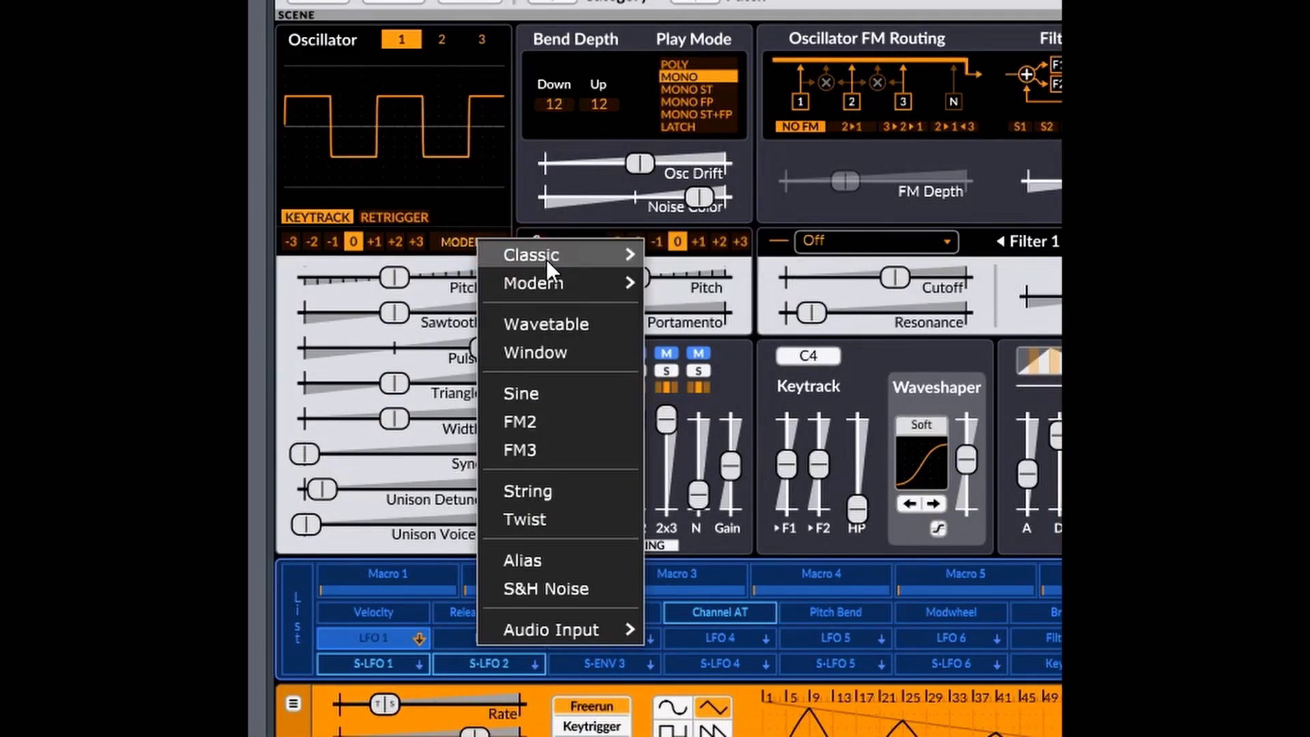
mouse_move(546, 276)
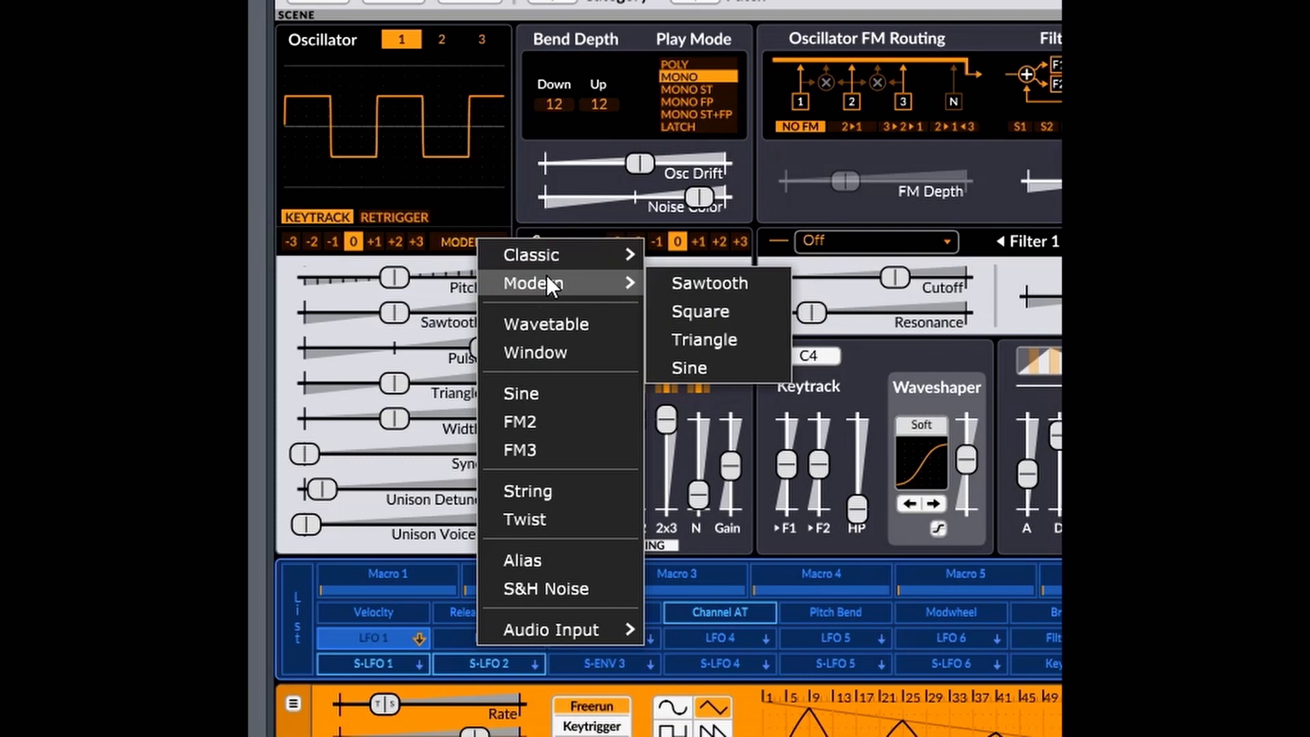
click(710, 361)
mouse_move(498, 395)
mouse_down()
mouse_move(395, 380)
mouse_move(257, 389)
mouse_move(474, 411)
mouse_move(480, 389)
mouse_up()
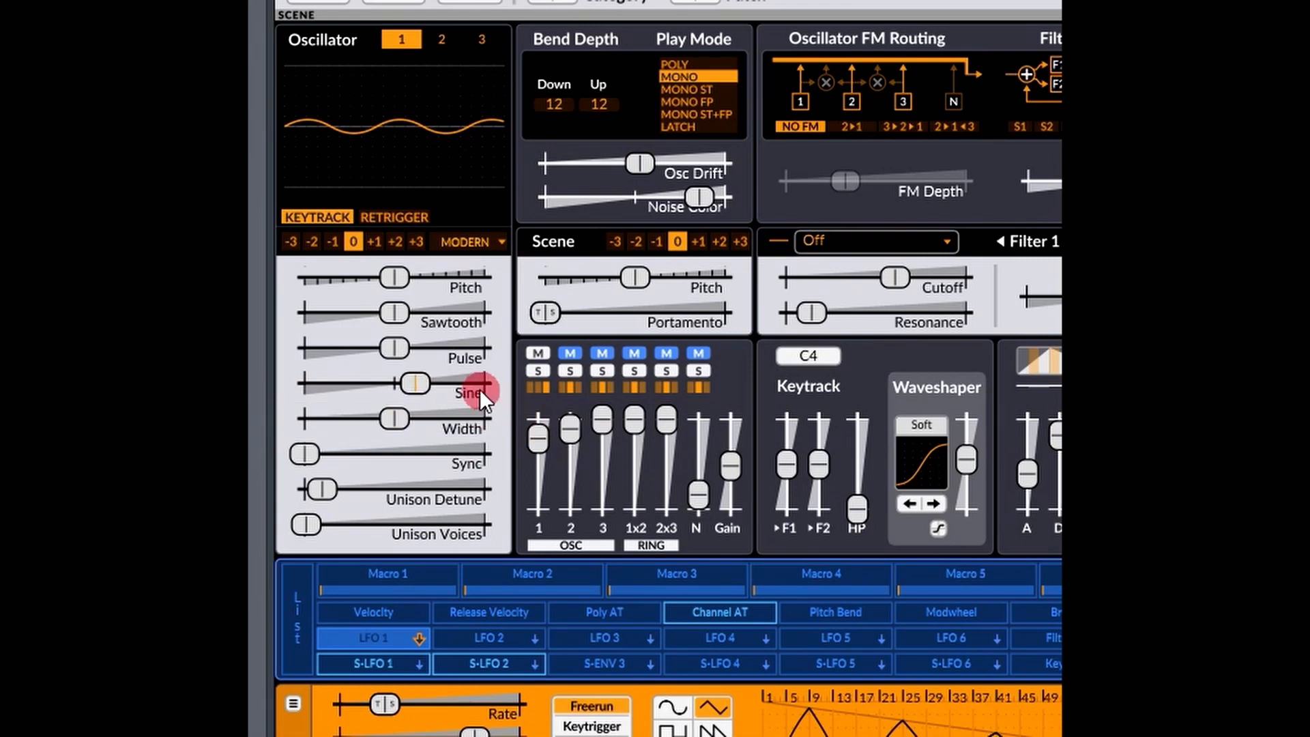
Switch oscillator 1 back to the Modern Square preset.
click(473, 240)
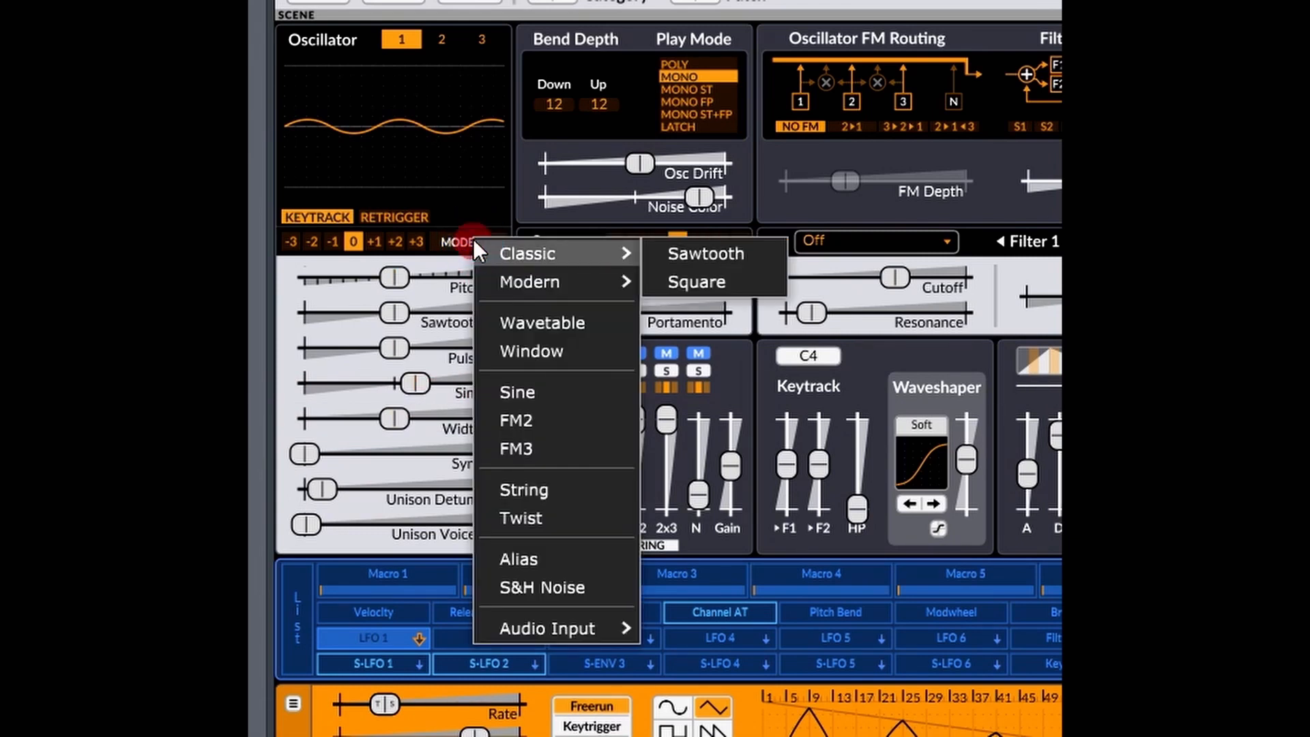
mouse_move(613, 282)
click(697, 305)
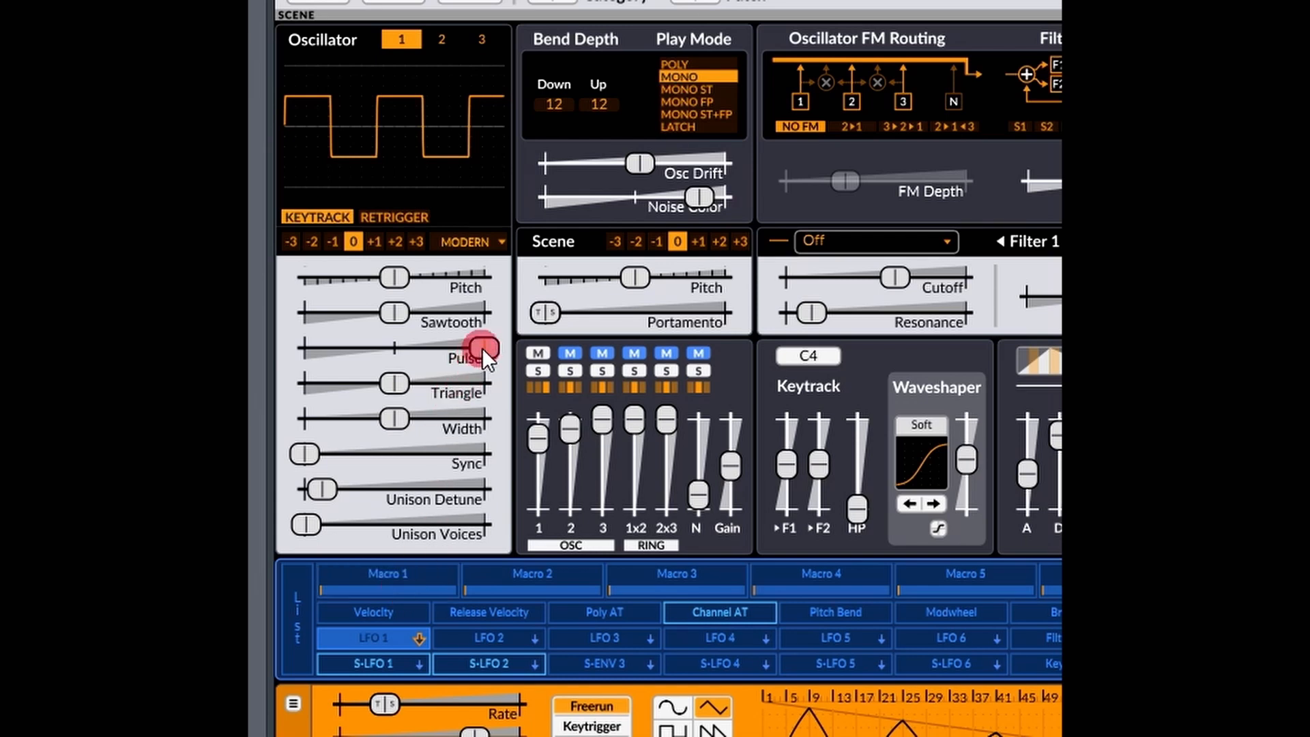
Lower oscillator 1's Pulse level partway and raise its Sawtooth level well above the midpoint to blend the two waveforms.
drag(486, 355, 446, 350)
drag(394, 311, 429, 312)
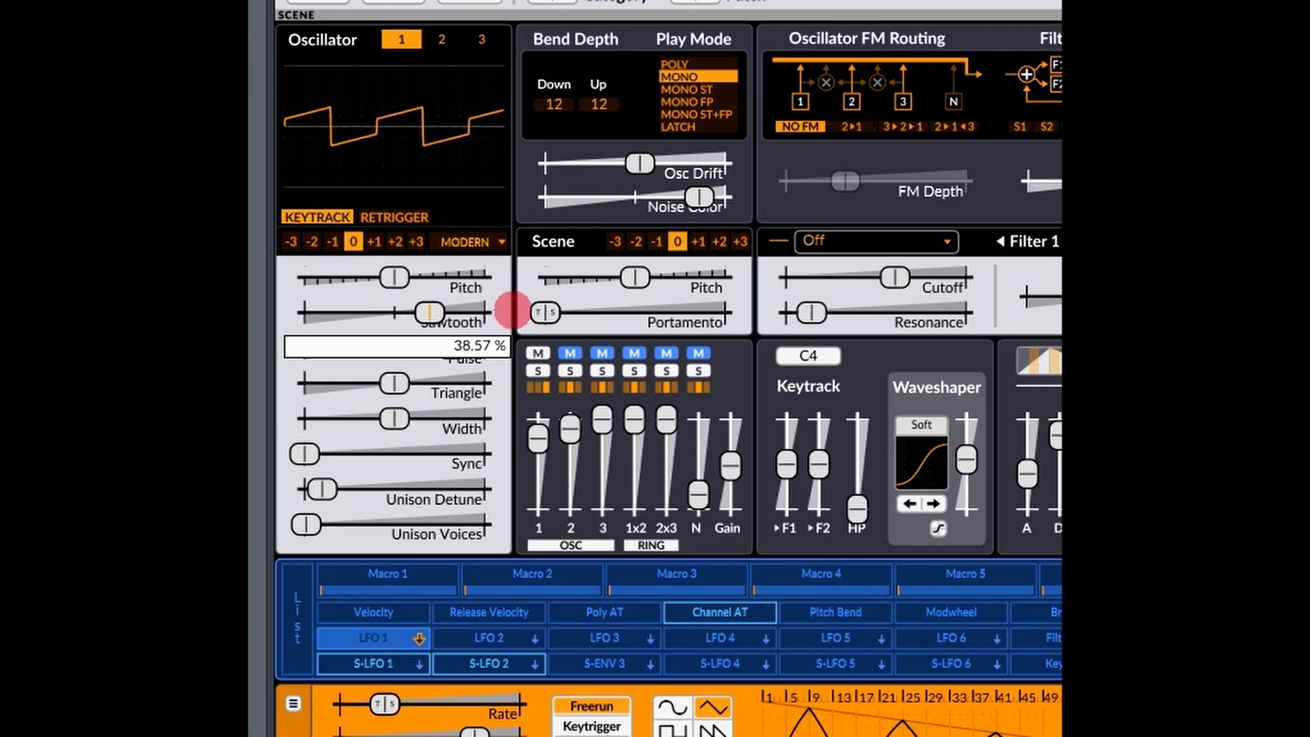
drag(512, 311, 605, 310)
Raise oscillator 1's Triangle level well above the midpoint and reduce its Pulse level to just above the midpoint.
click(380, 383)
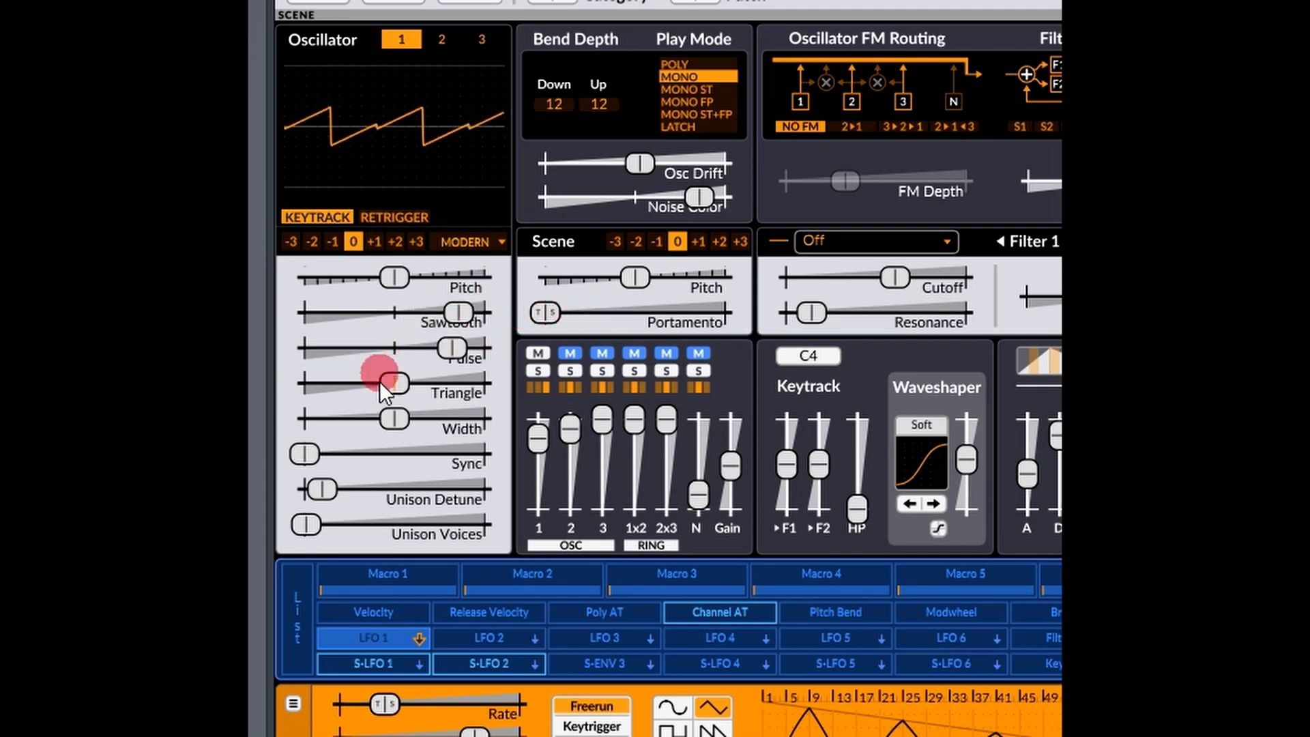
drag(382, 386, 614, 381)
drag(444, 348, 290, 347)
click(405, 341)
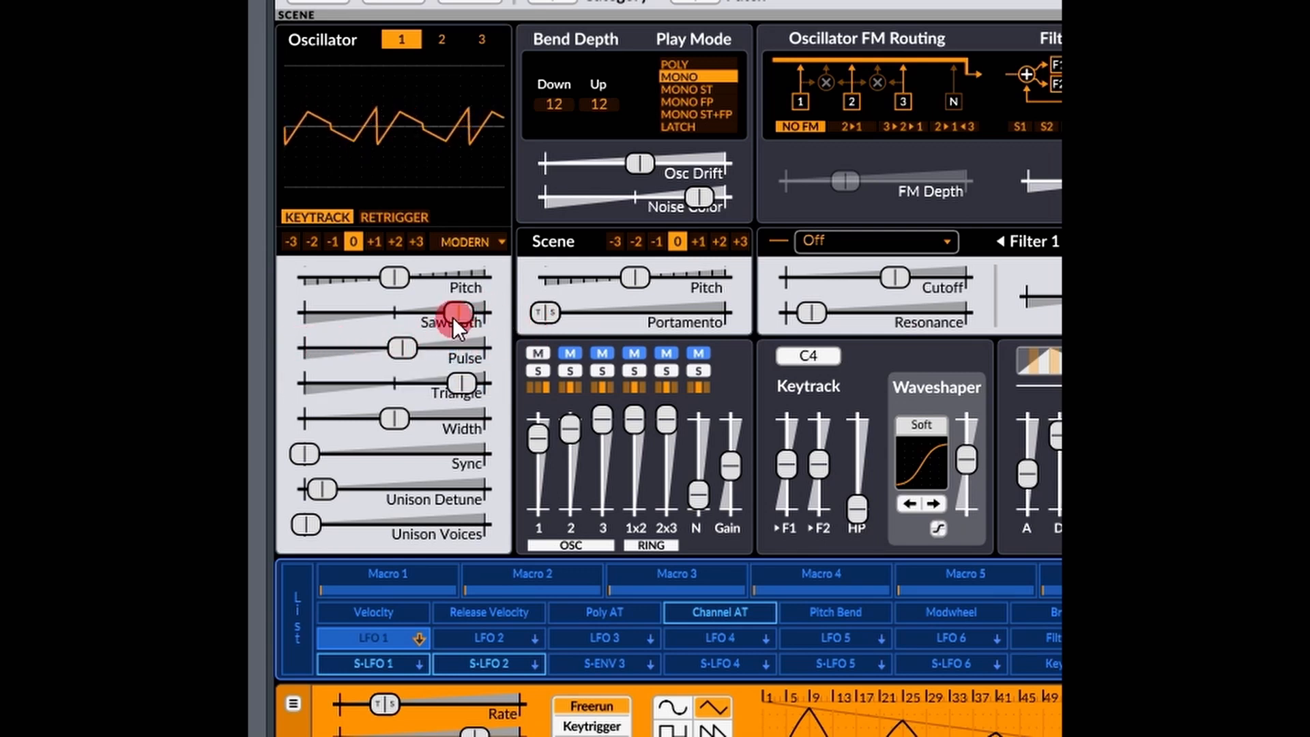
Dip oscillator 1's Sawtooth and Triangle levels below the midpoint in turn, and raise each back well above it.
drag(460, 311, 373, 314)
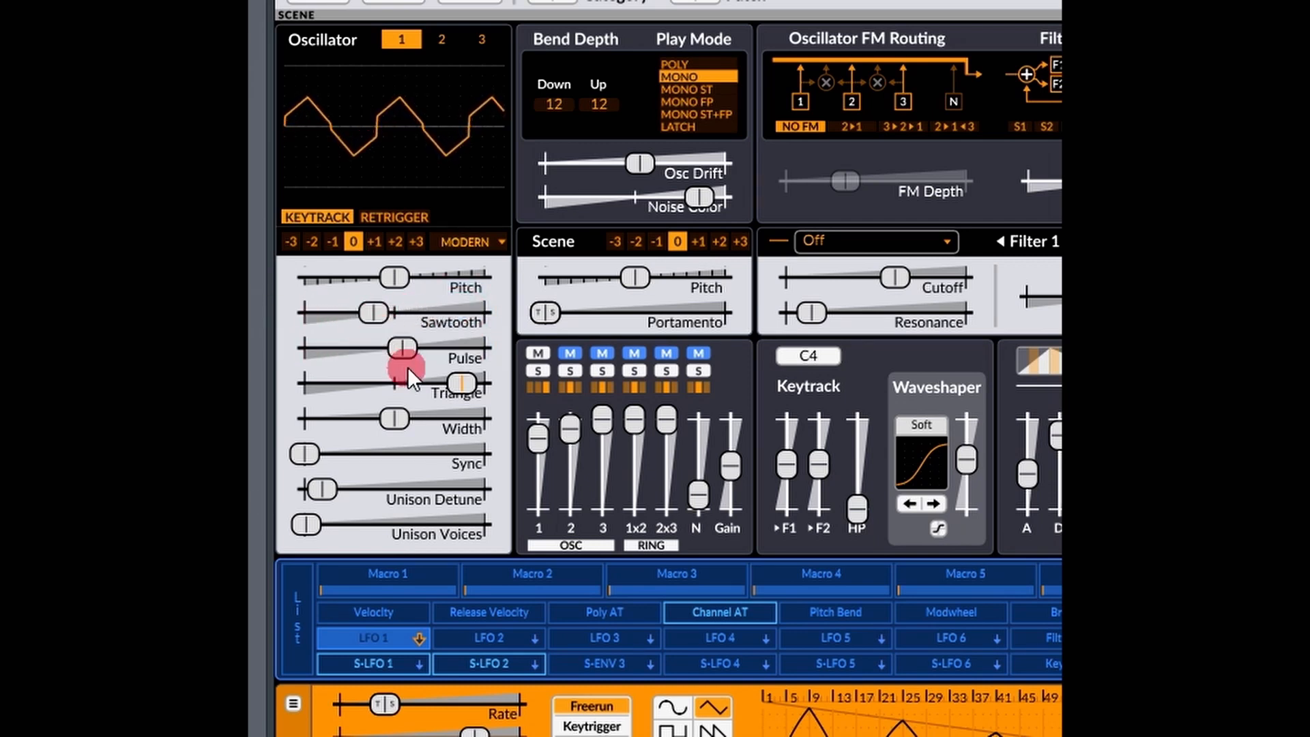
click(465, 382)
drag(465, 382, 356, 383)
drag(374, 311, 592, 324)
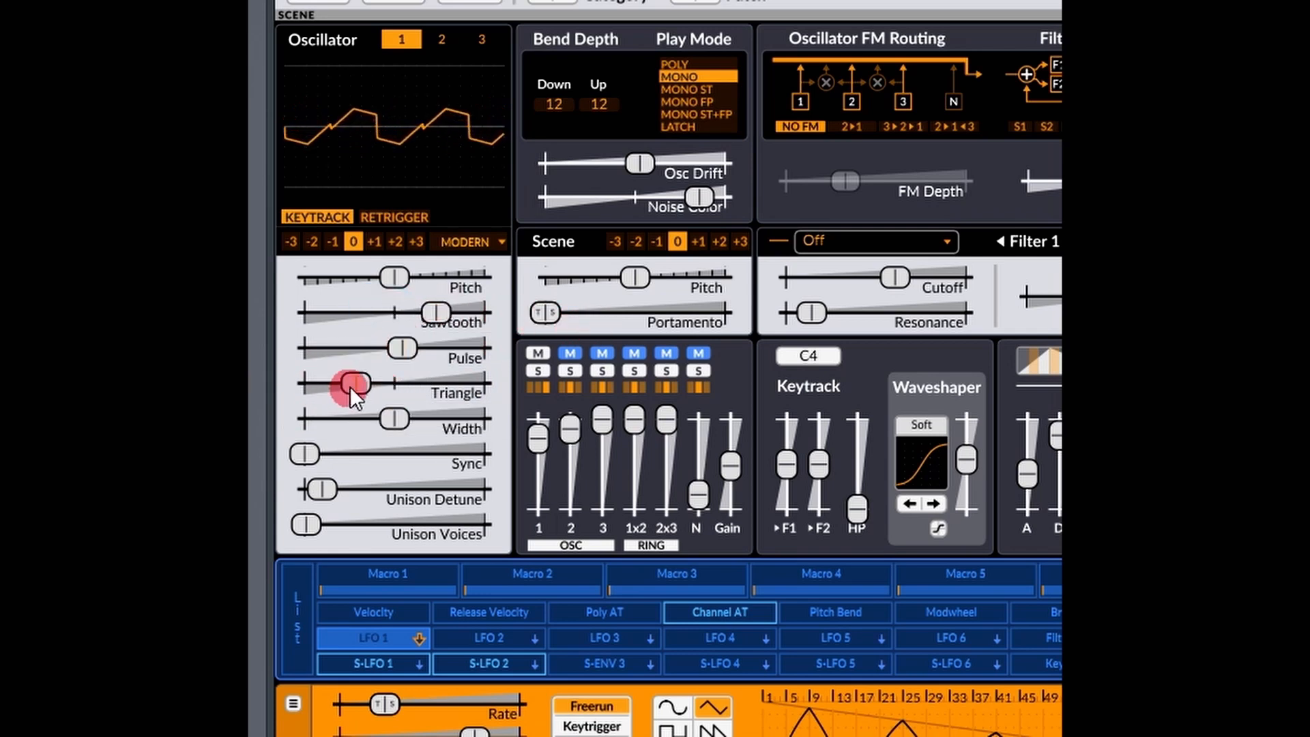
drag(354, 382, 697, 380)
Switch oscillator 1 to the Modern Sine preset and blend in Sawtooth well above and Pulse slightly above the midpoint while lowering Sine.
click(472, 240)
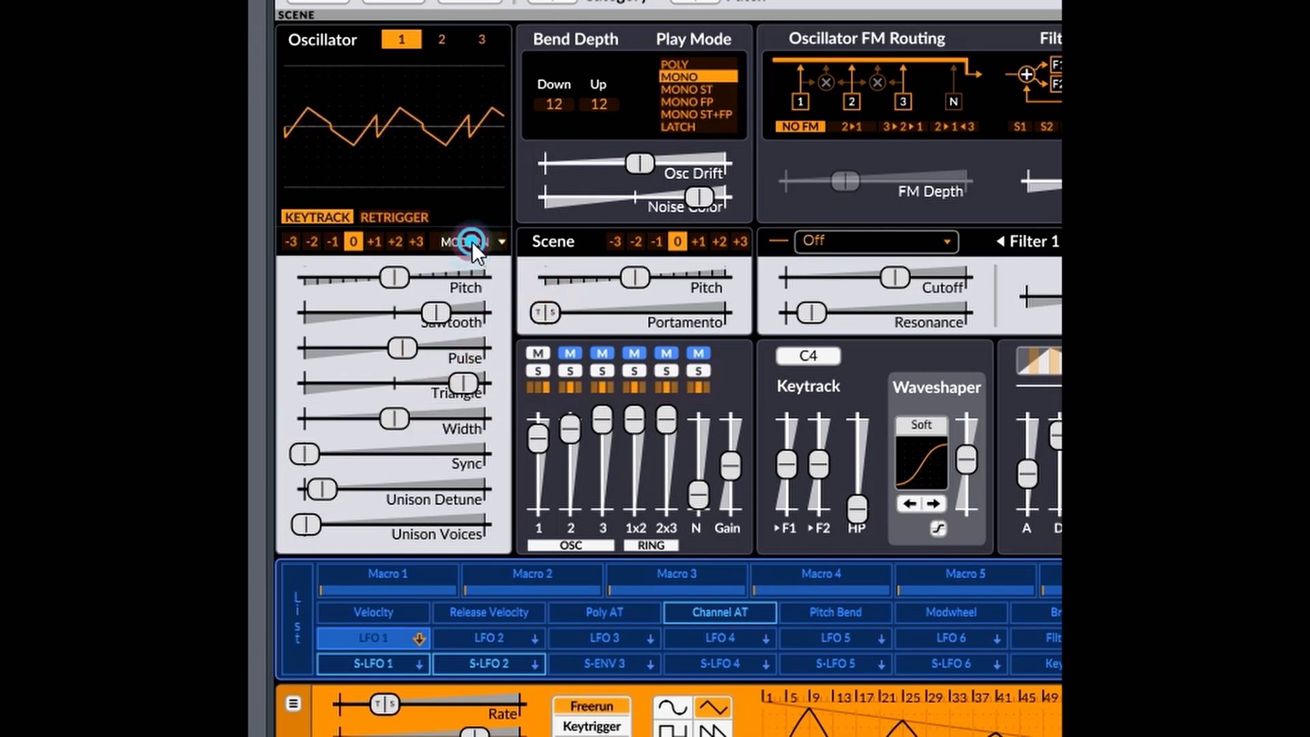
mouse_move(555, 286)
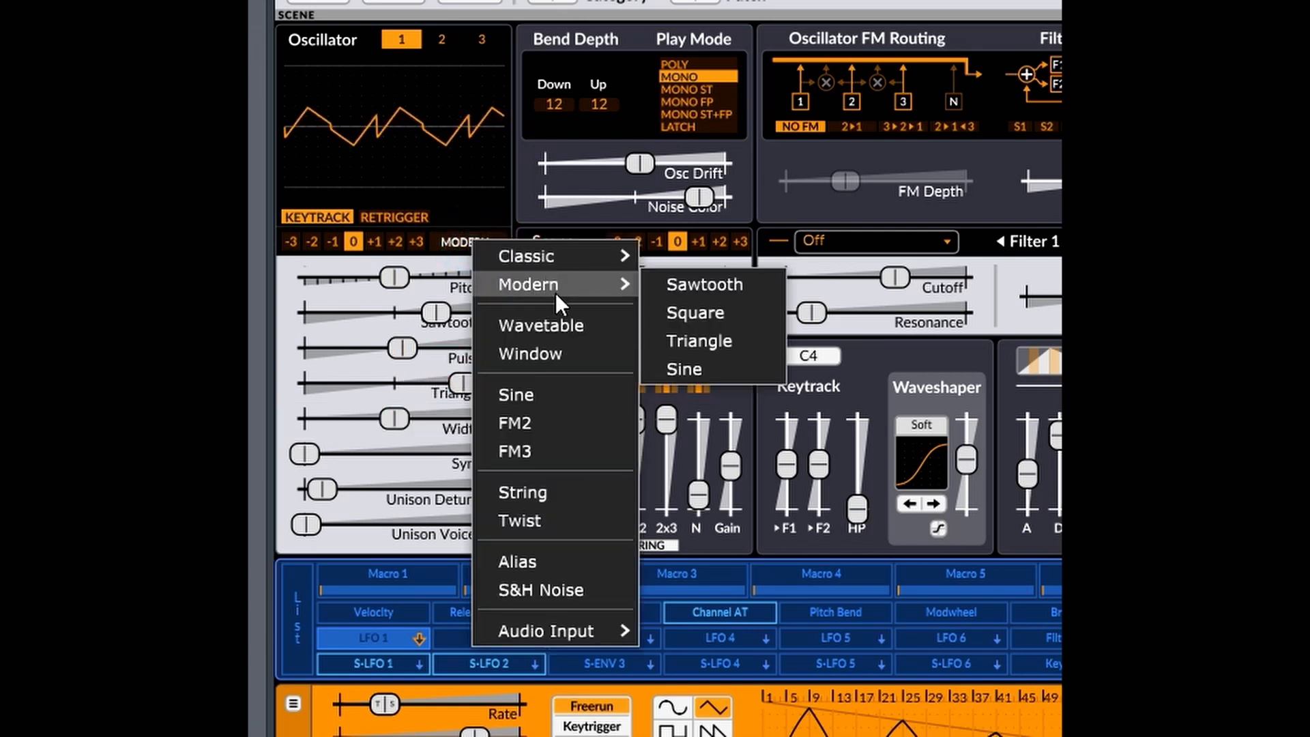
click(682, 367)
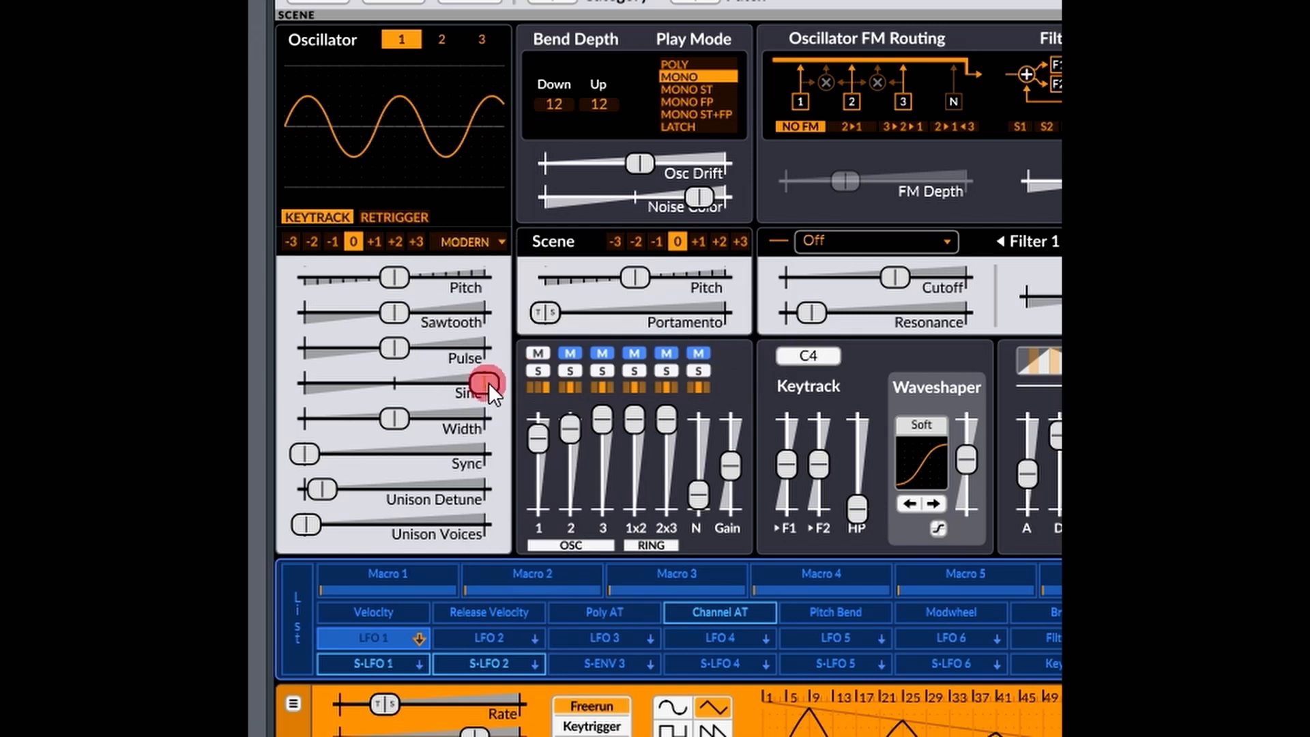
drag(488, 382, 628, 304)
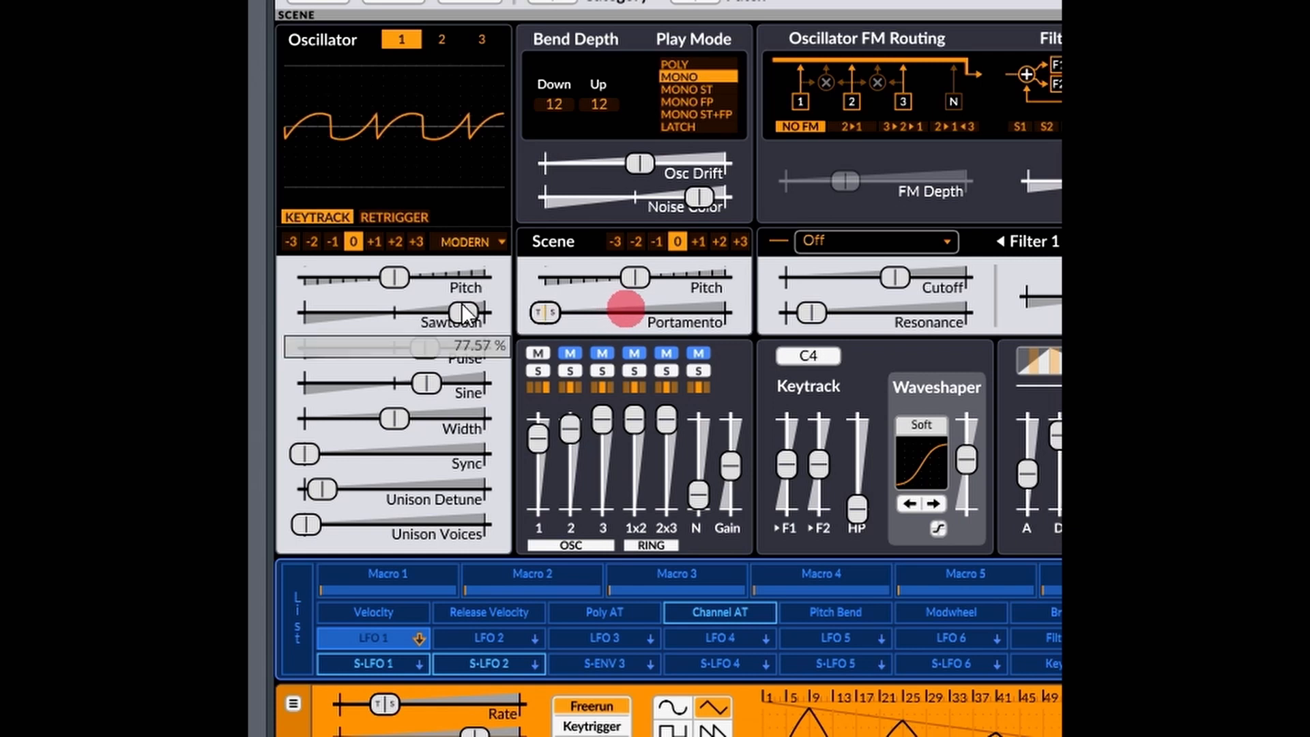
mouse_move(427, 351)
mouse_down()
mouse_move(298, 345)
mouse_move(399, 352)
mouse_move(424, 380)
mouse_move(255, 384)
mouse_move(448, 341)
mouse_move(433, 349)
mouse_up()
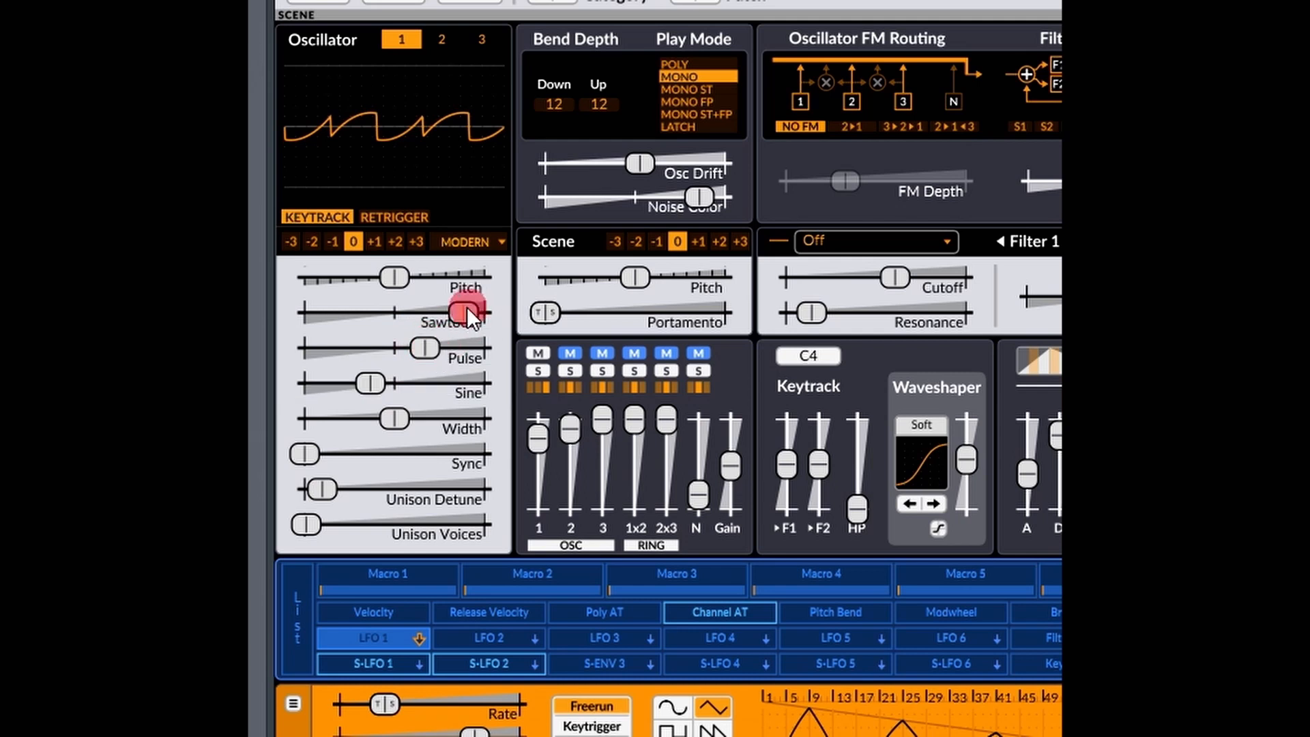
Reduce oscillator 1's Sawtooth and Sine levels to near minimum and raise its Pulse level well above the midpoint.
drag(467, 306, 371, 320)
drag(437, 351, 529, 352)
drag(377, 386, 329, 384)
click(334, 373)
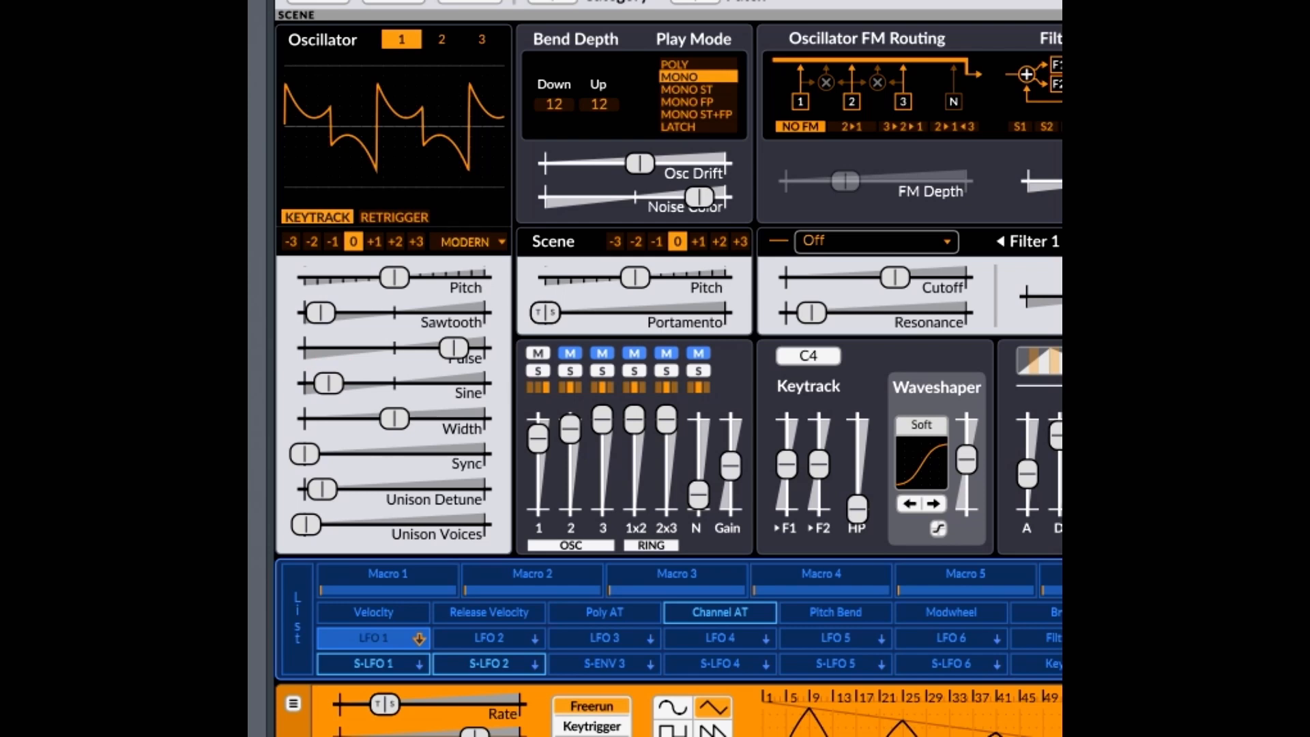
Raise oscillator 1's Unison Voices slightly, and lower its Pulse level while raising its Sine and Sawtooth levels.
mouse_move(327, 525)
mouse_down()
mouse_move(307, 526)
mouse_move(342, 528)
mouse_move(322, 489)
mouse_move(334, 490)
mouse_move(315, 529)
mouse_move(327, 516)
mouse_up()
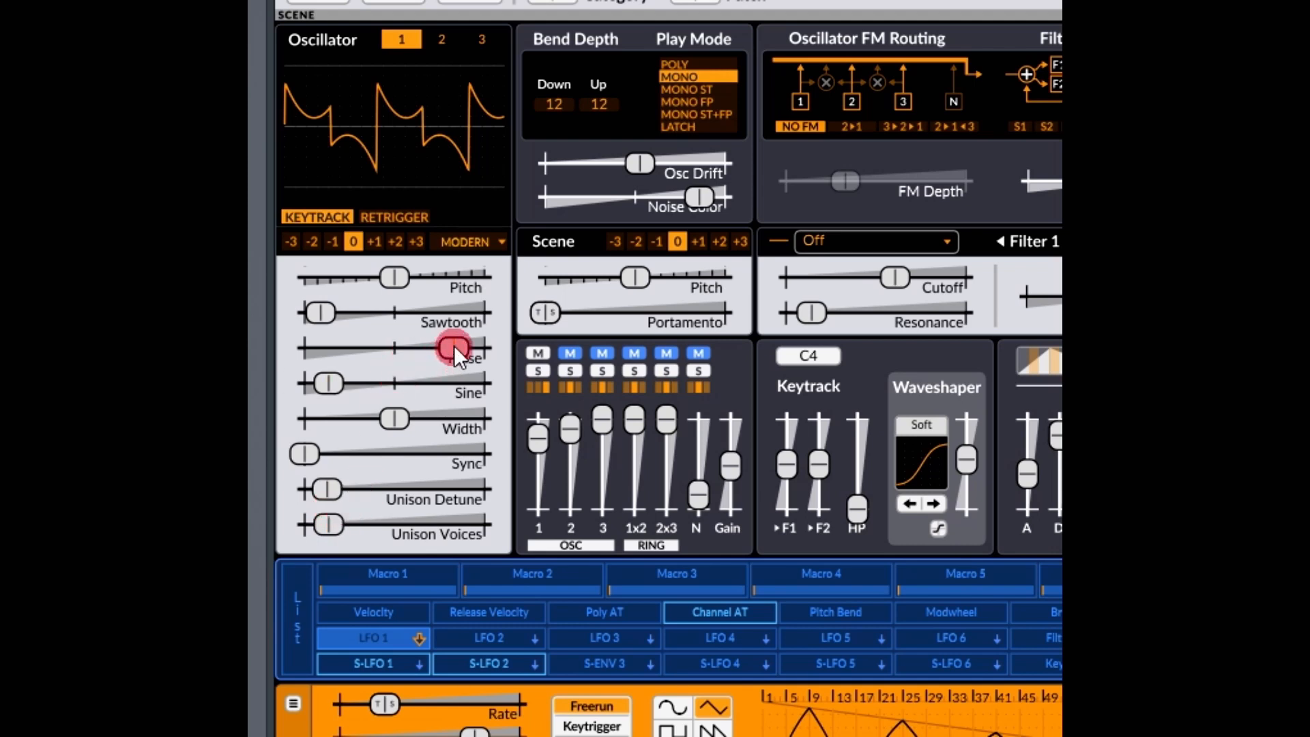
drag(453, 345, 216, 347)
drag(331, 384, 723, 406)
drag(326, 315, 762, 302)
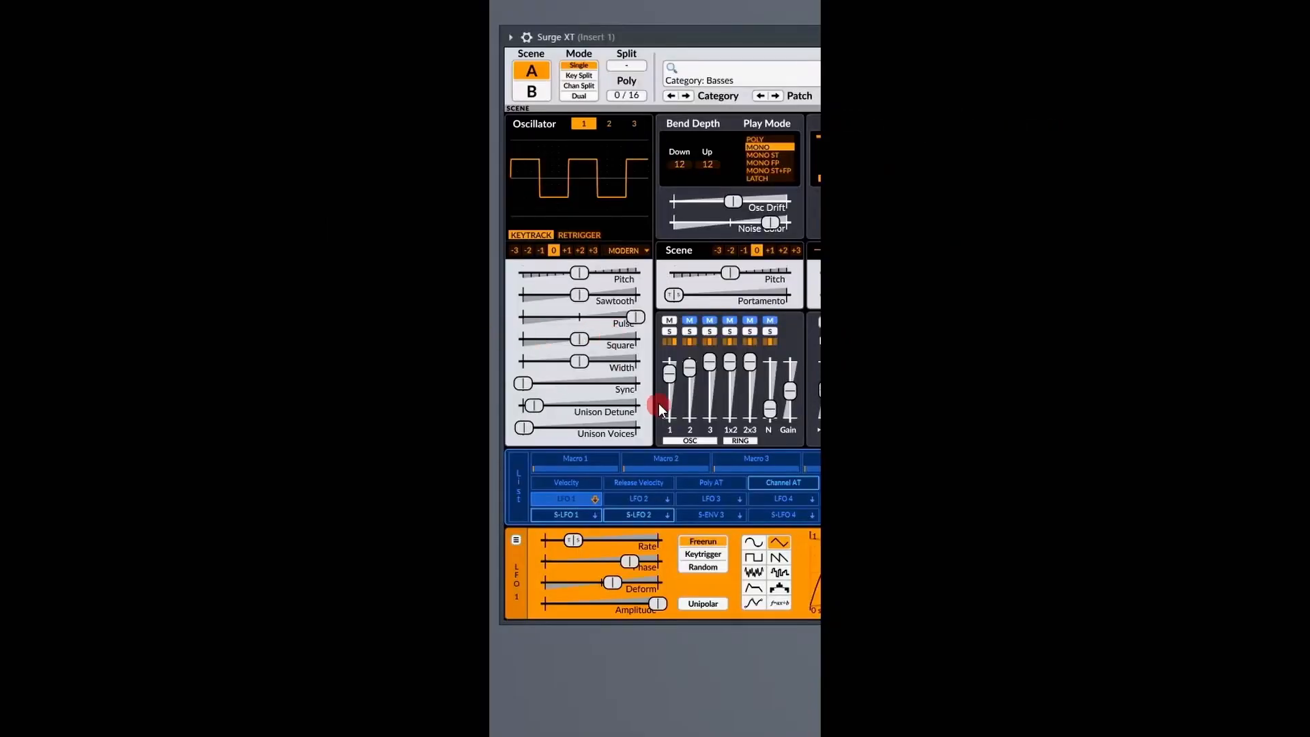
Cycle the waveform of oscillator 1's Square level slider through Triangle and Sine, and return it to Square.
right_click(582, 339)
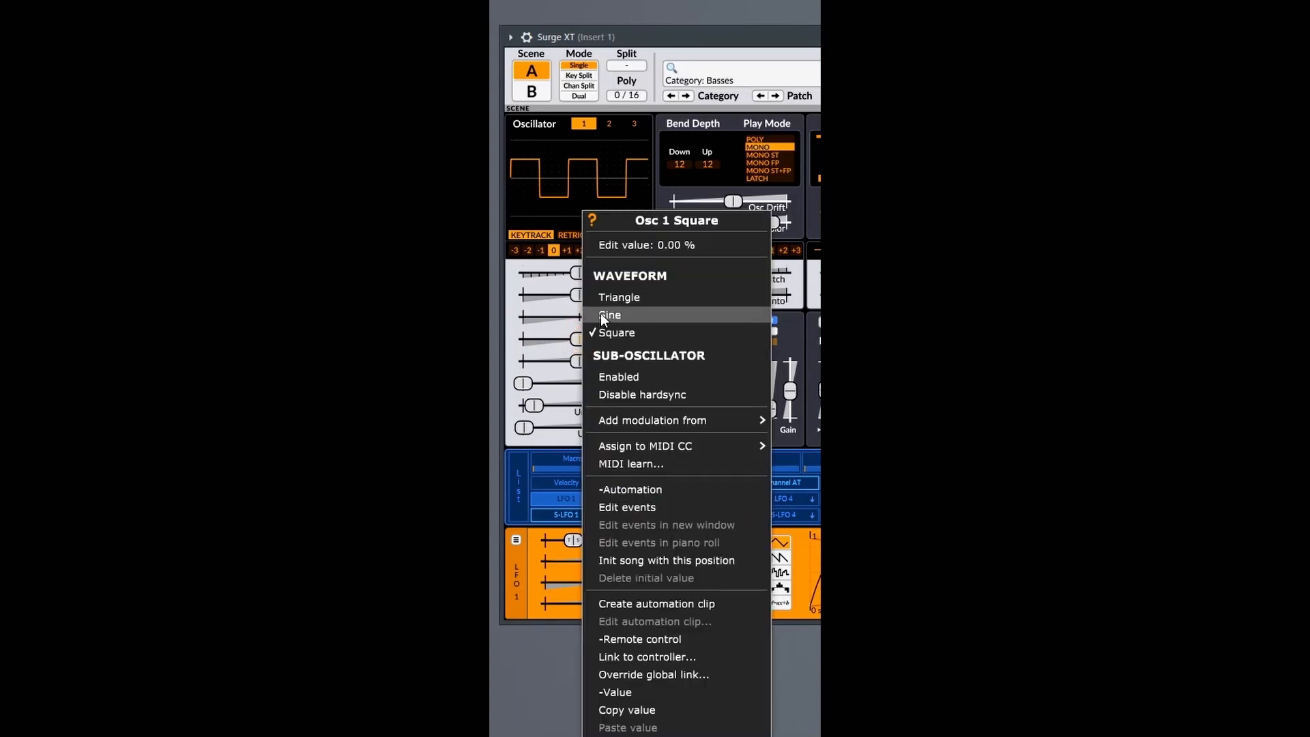
click(607, 295)
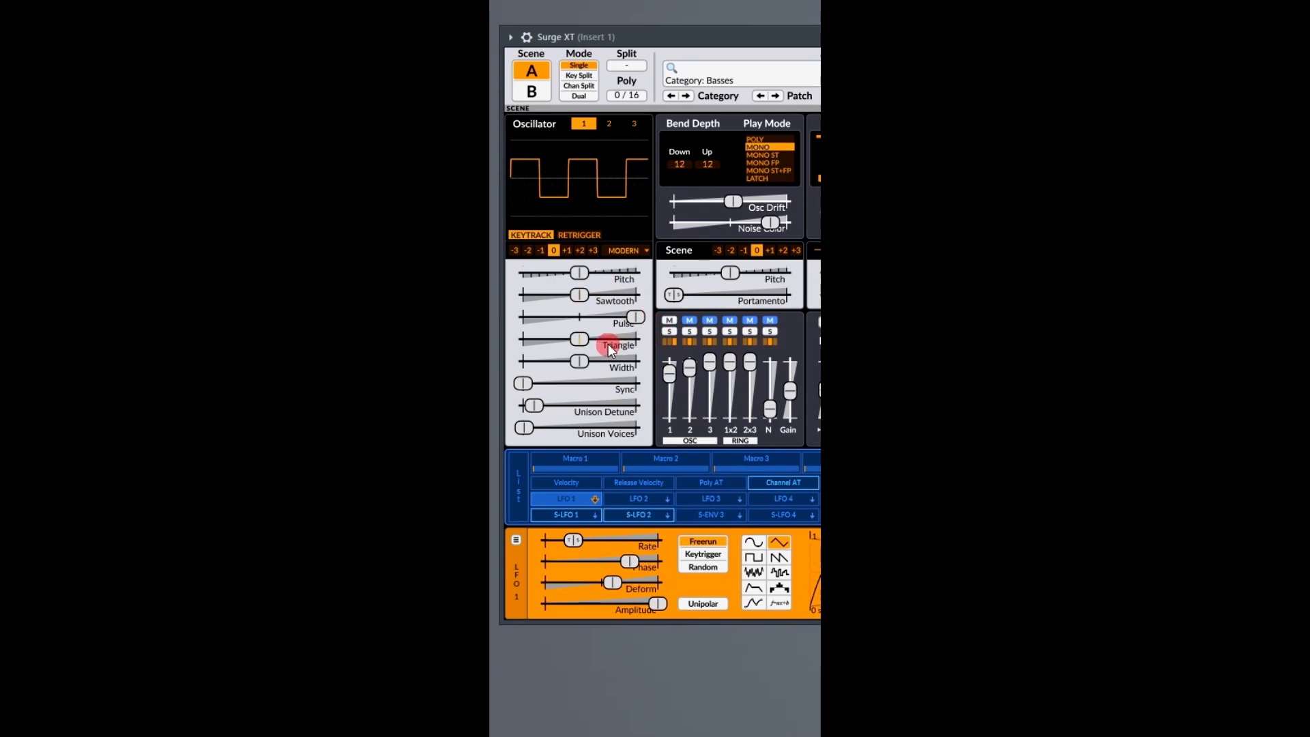
right_click(581, 337)
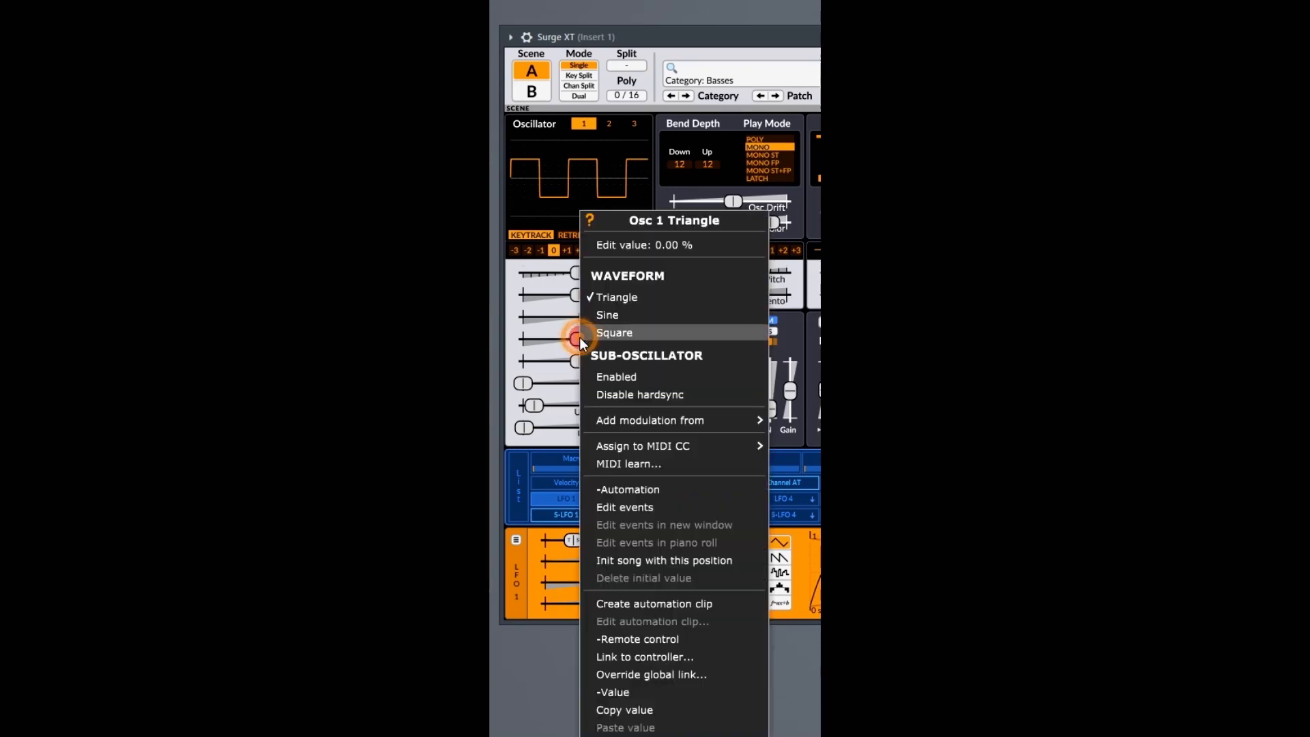
click(599, 312)
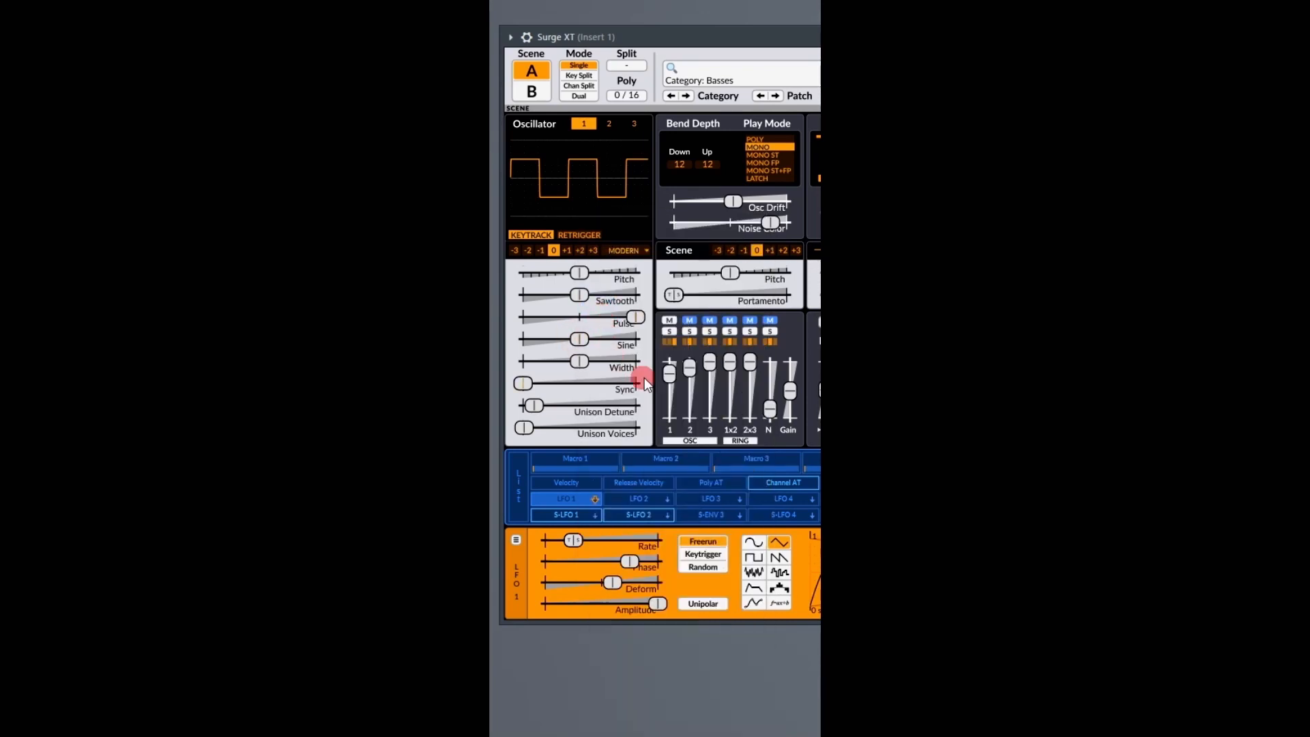
right_click(579, 338)
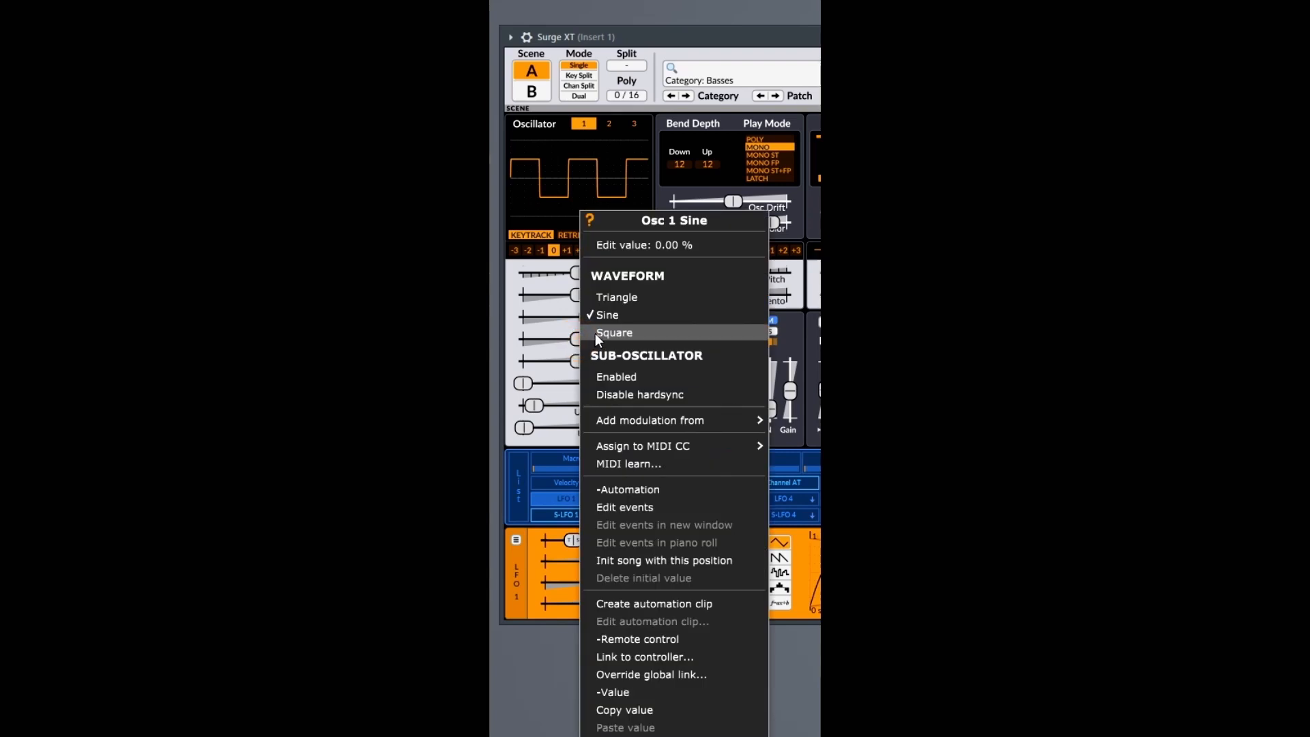
click(595, 333)
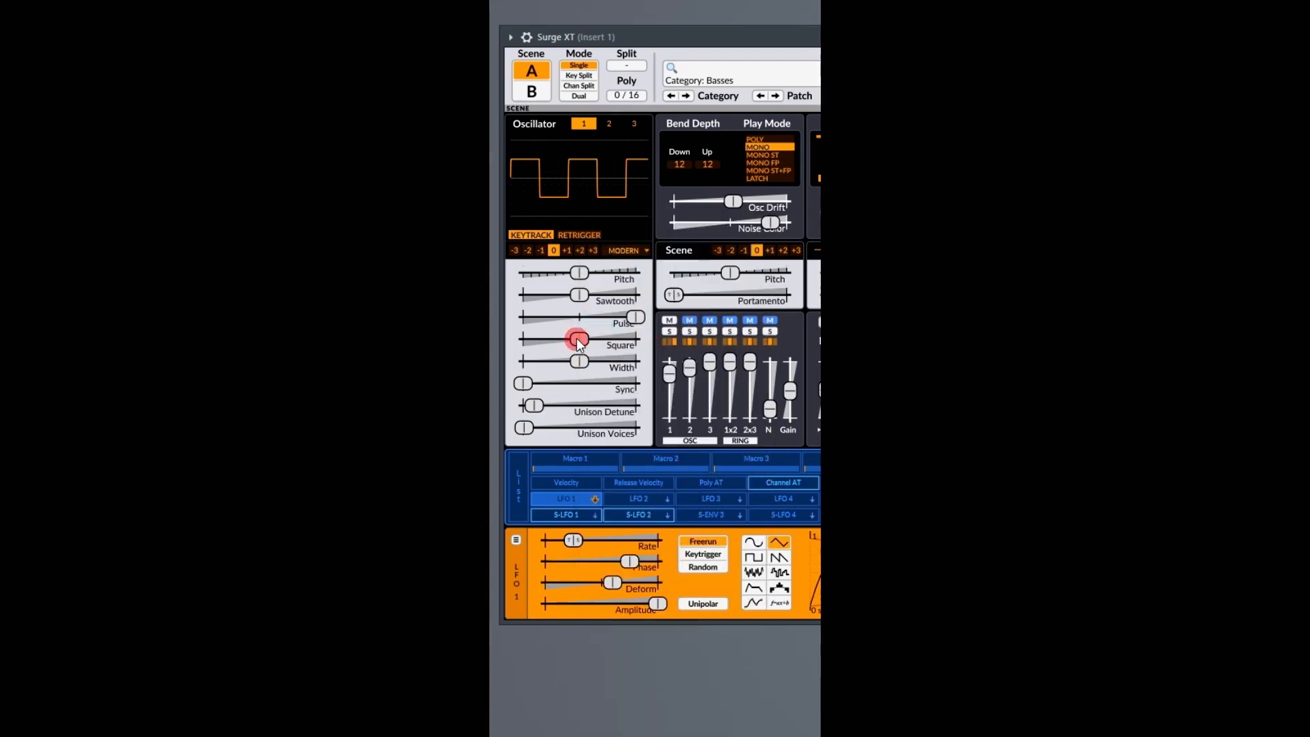
Examine the sub-oscillator options of oscillator 1's Square level slider without changing them.
right_click(578, 339)
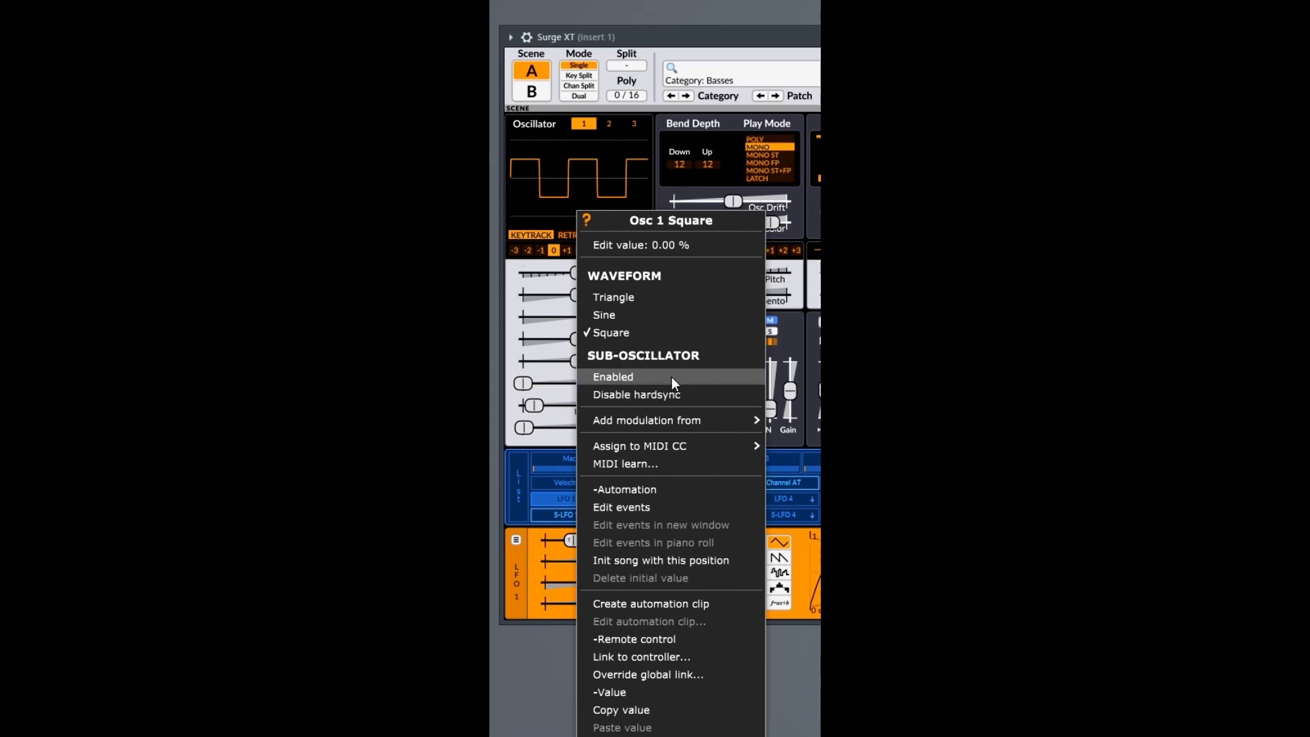
click(519, 395)
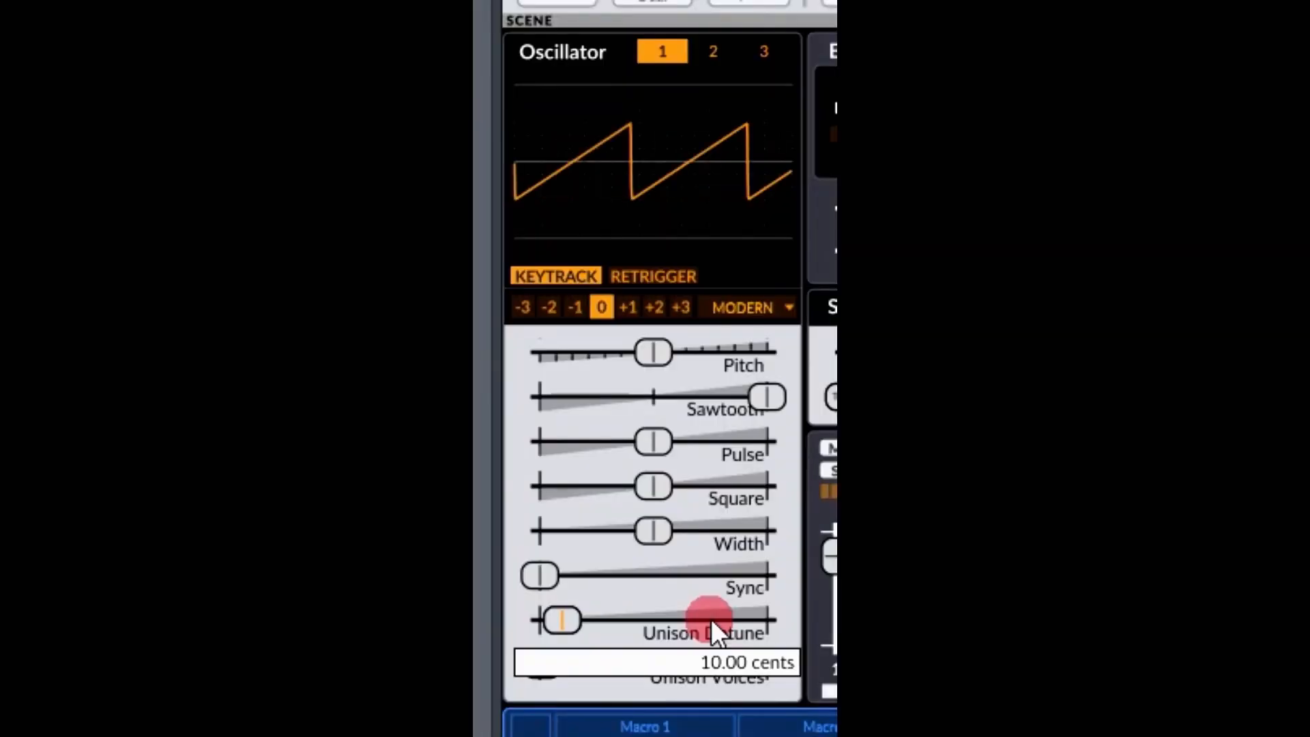
click(755, 517)
click(763, 408)
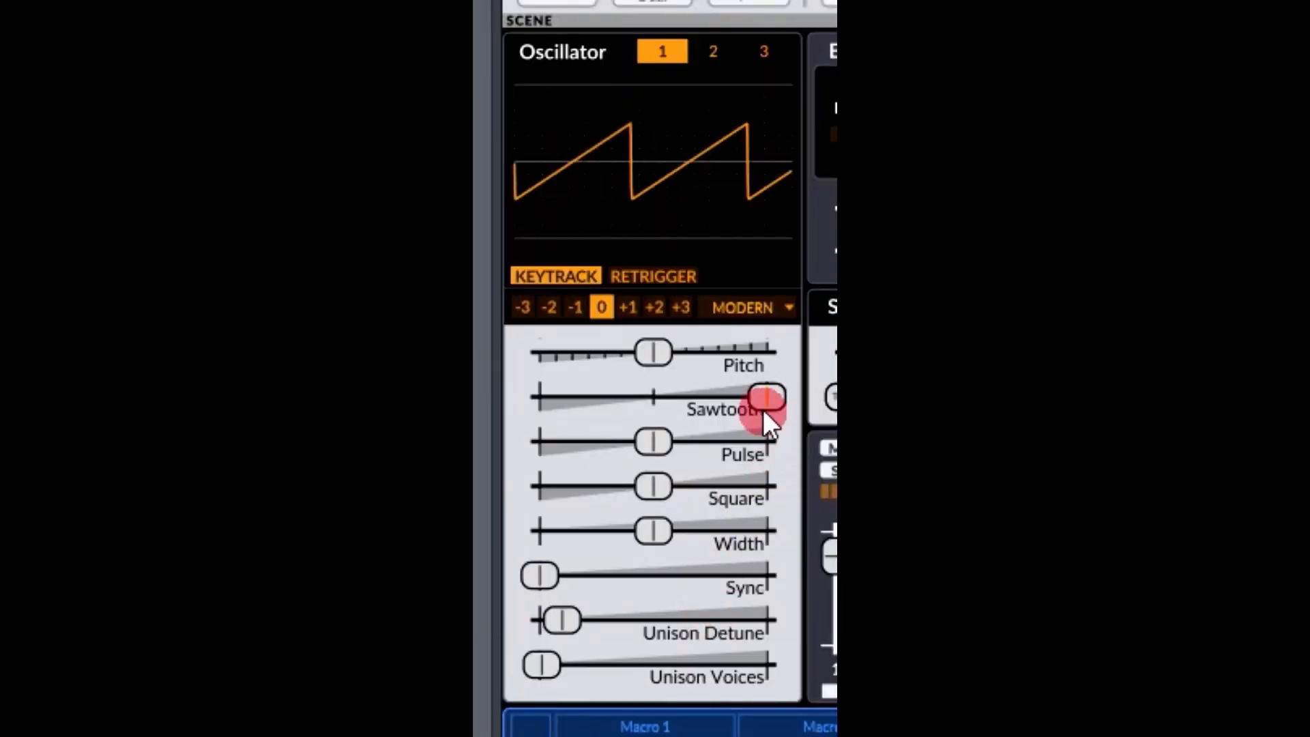
Lower oscillator 1's Pulse level to about halfway below the midpoint and its Square level slightly below the midpoint.
drag(660, 439, 482, 440)
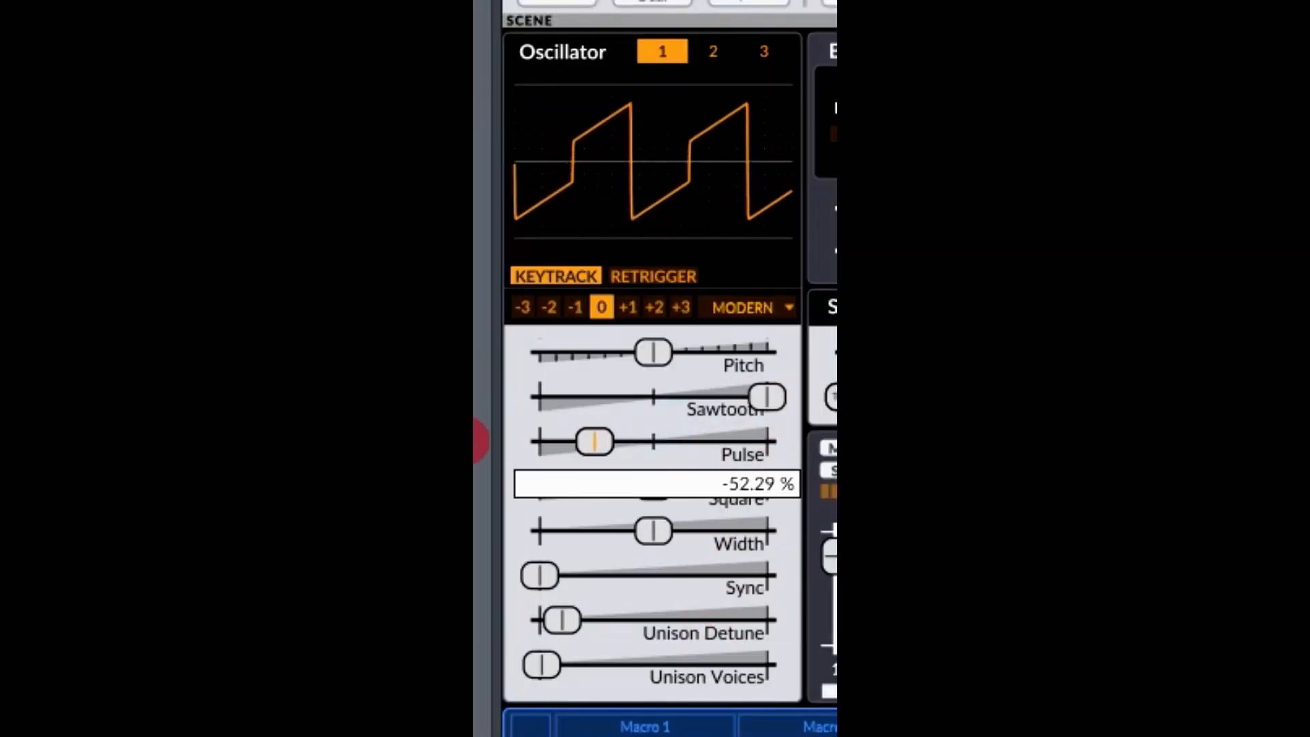
click(677, 531)
drag(650, 492, 593, 521)
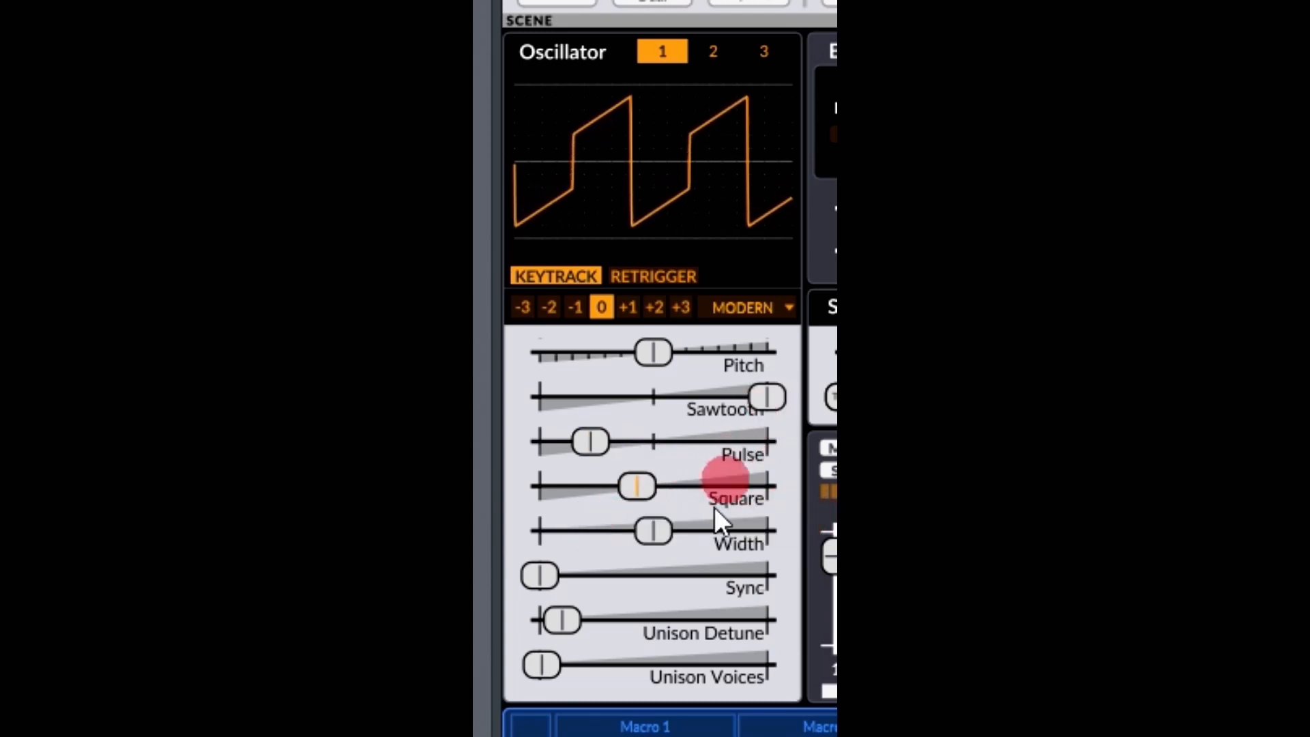
click(689, 490)
click(636, 484)
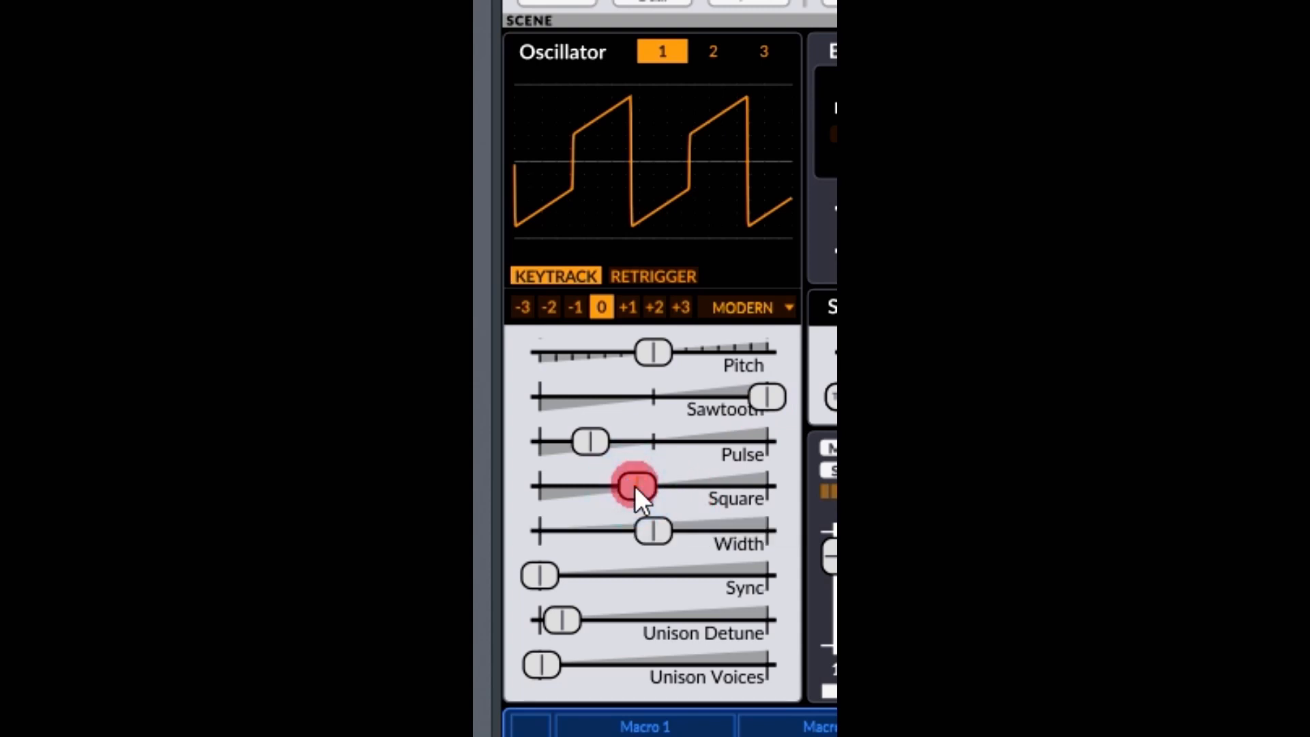
Reset oscillator 1's Square, Pulse and Sawtooth levels to 0 %.
double_click(644, 485)
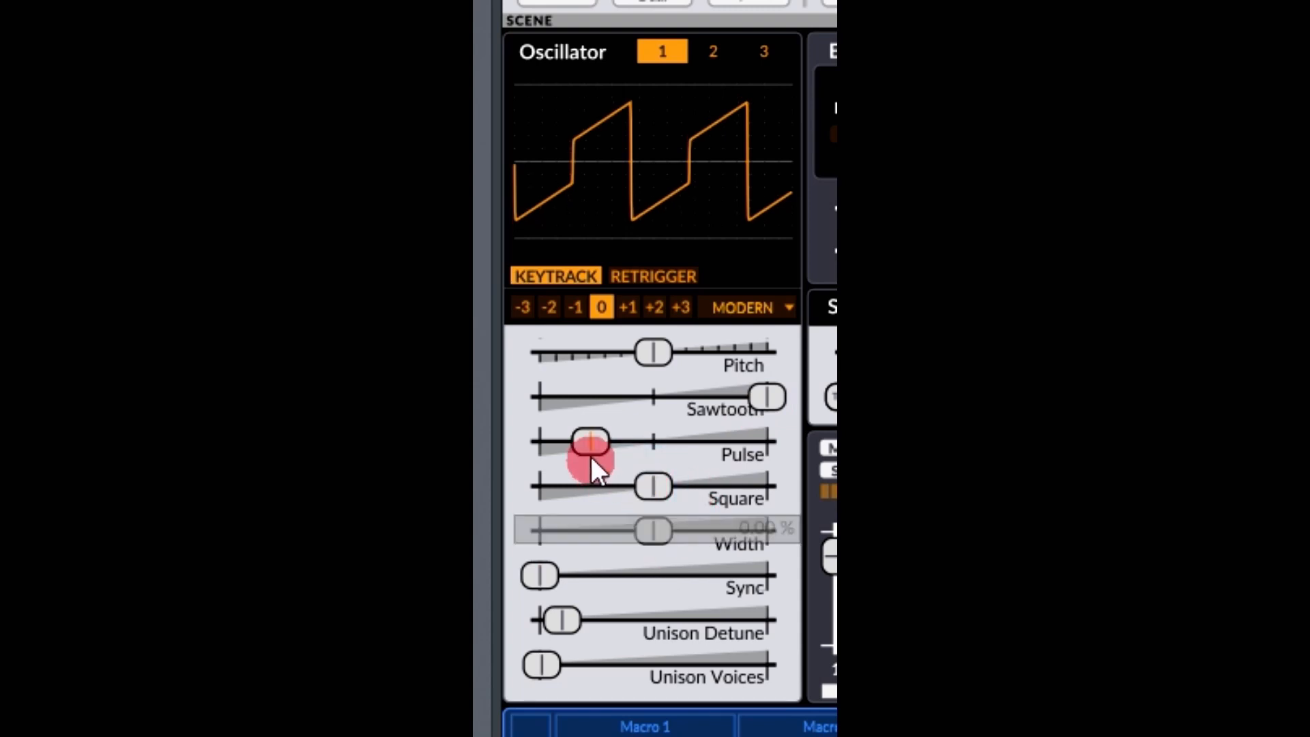
double_click(584, 437)
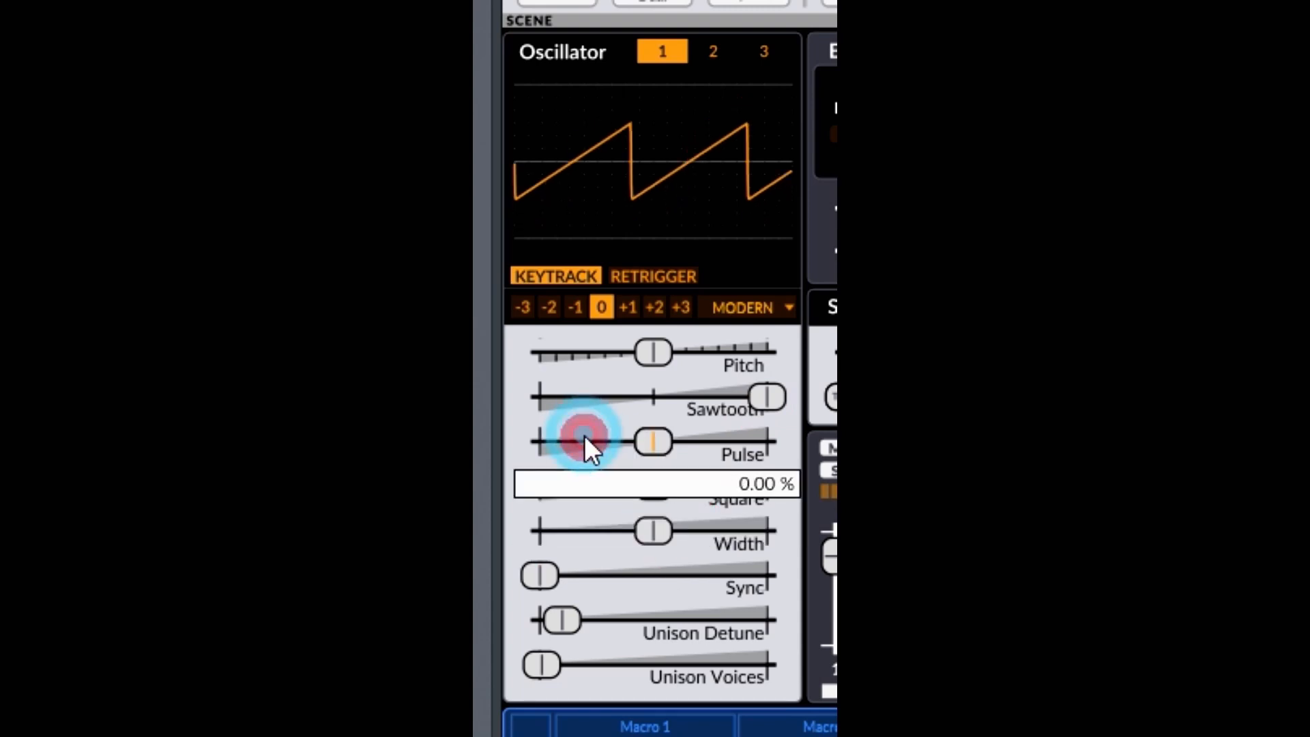
double_click(766, 394)
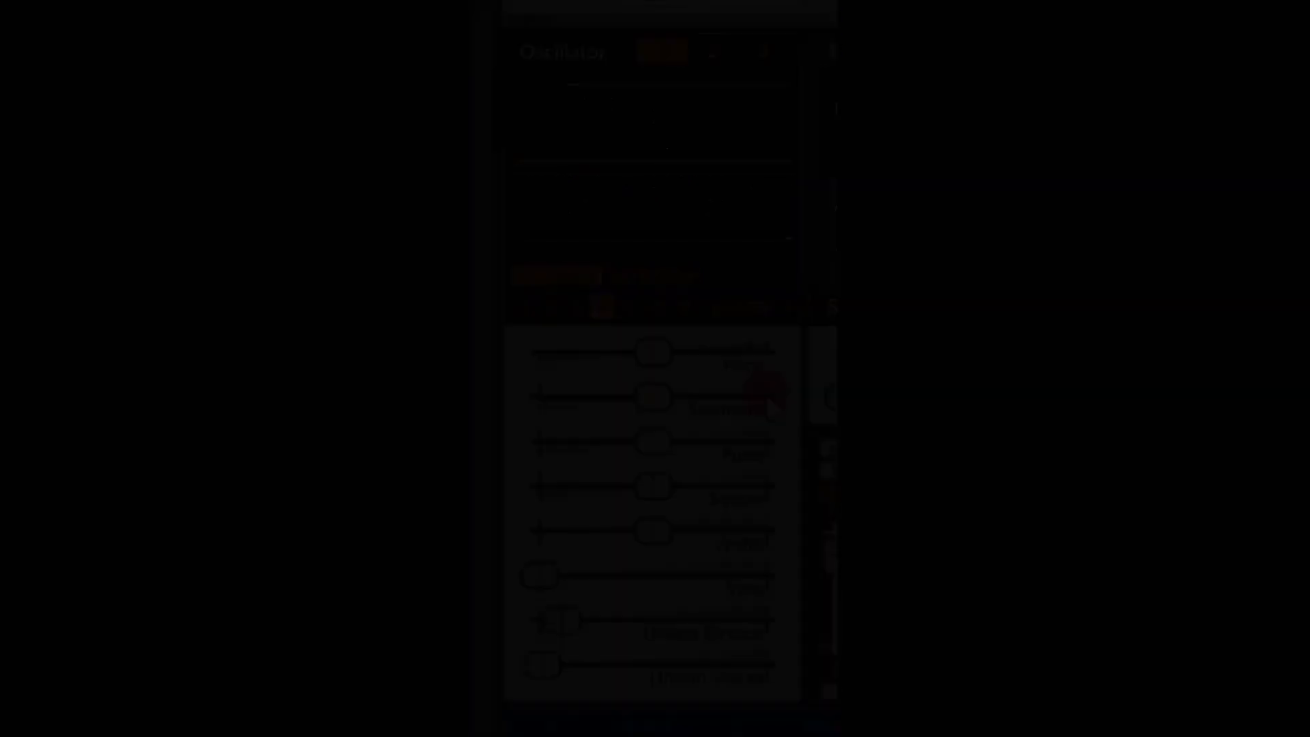
Raise oscillator 1's Sawtooth level to the maximum, and pull it back down past the midpoint.
click(651, 394)
drag(651, 393, 827, 390)
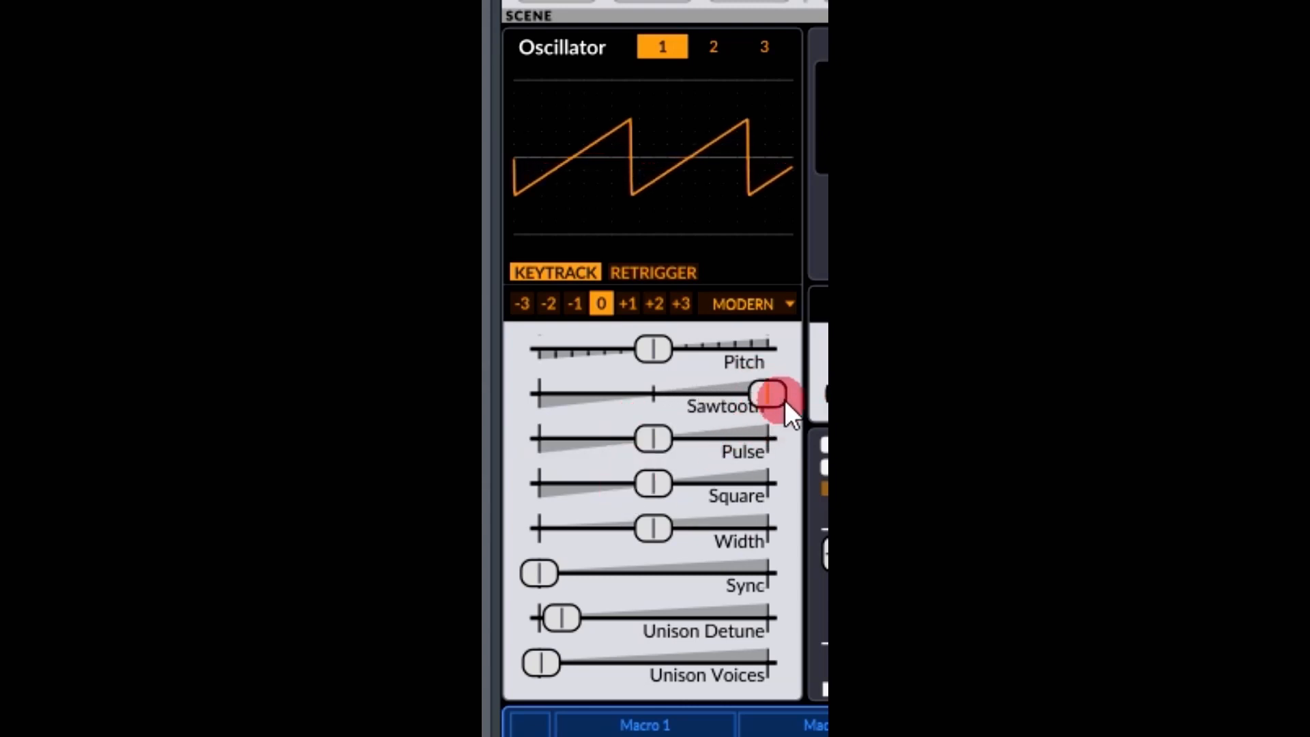
drag(768, 390, 622, 394)
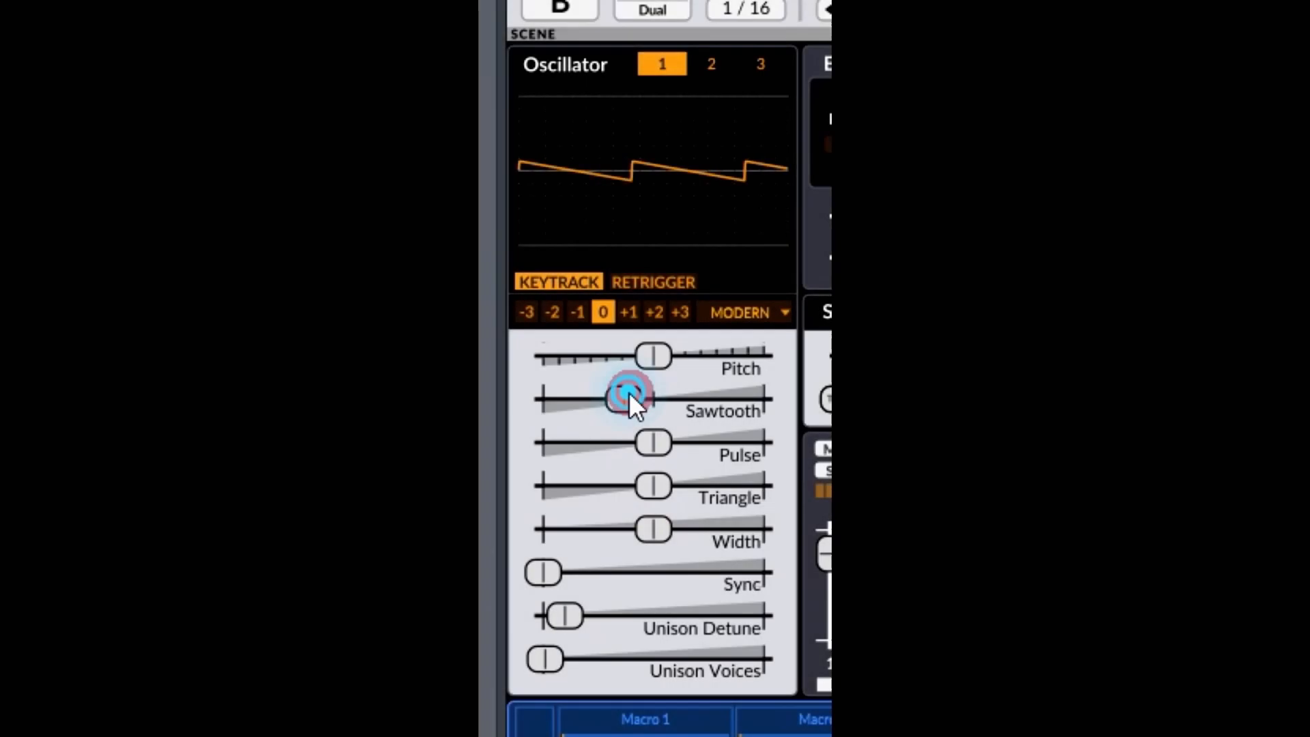
Reset oscillator 1's Sawtooth level to 0 % and raise its Pulse level to the maximum.
double_click(629, 395)
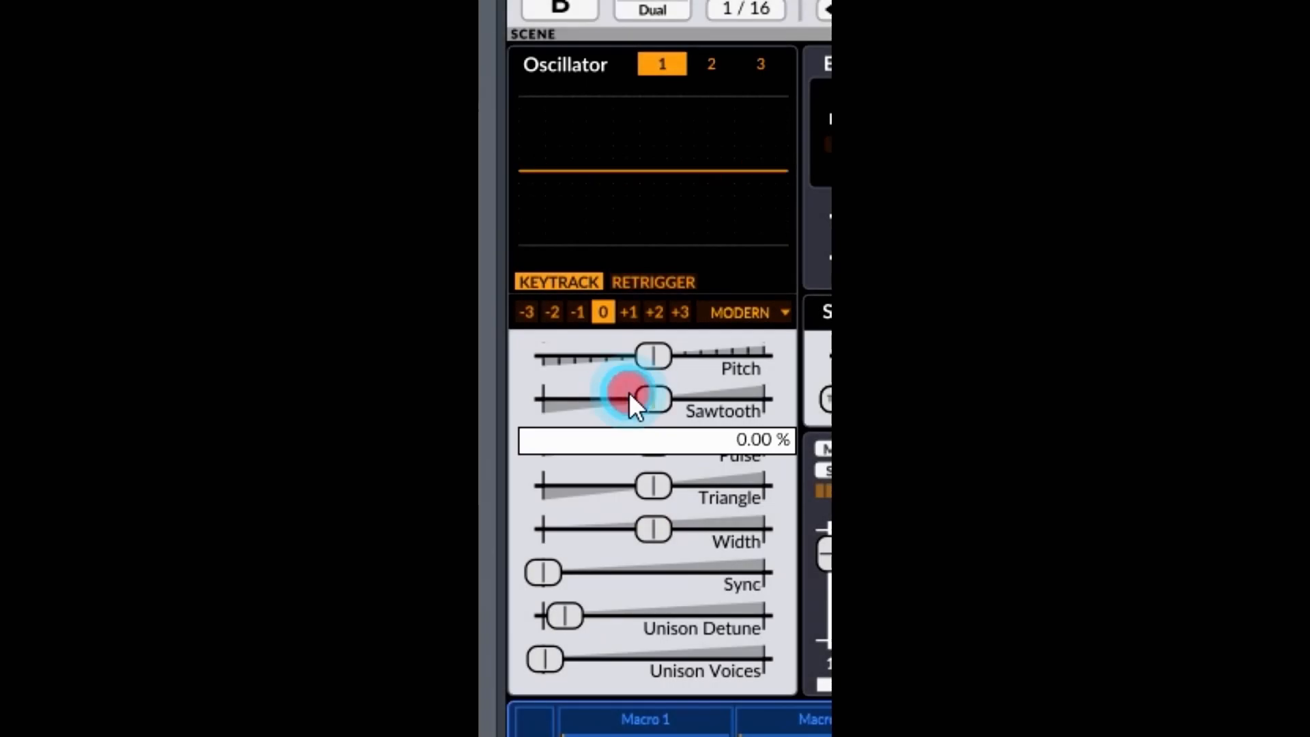
drag(666, 439, 764, 443)
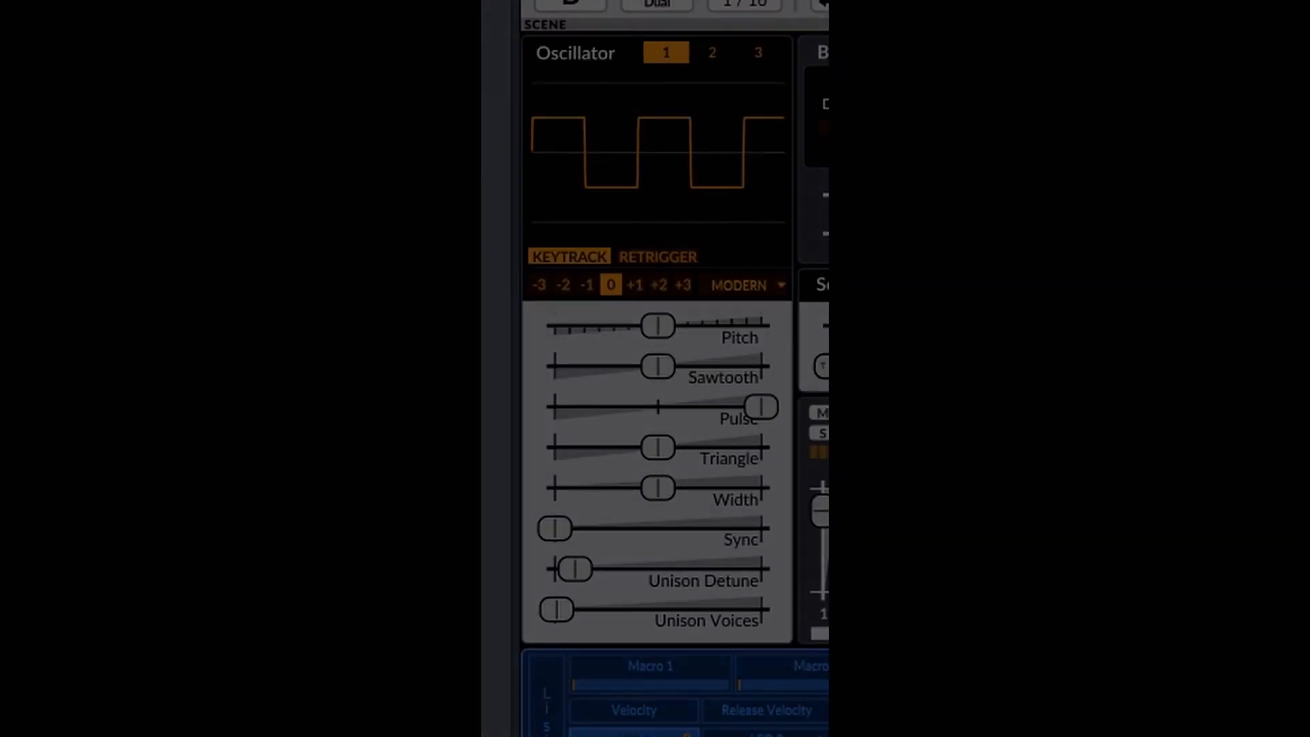
click(587, 675)
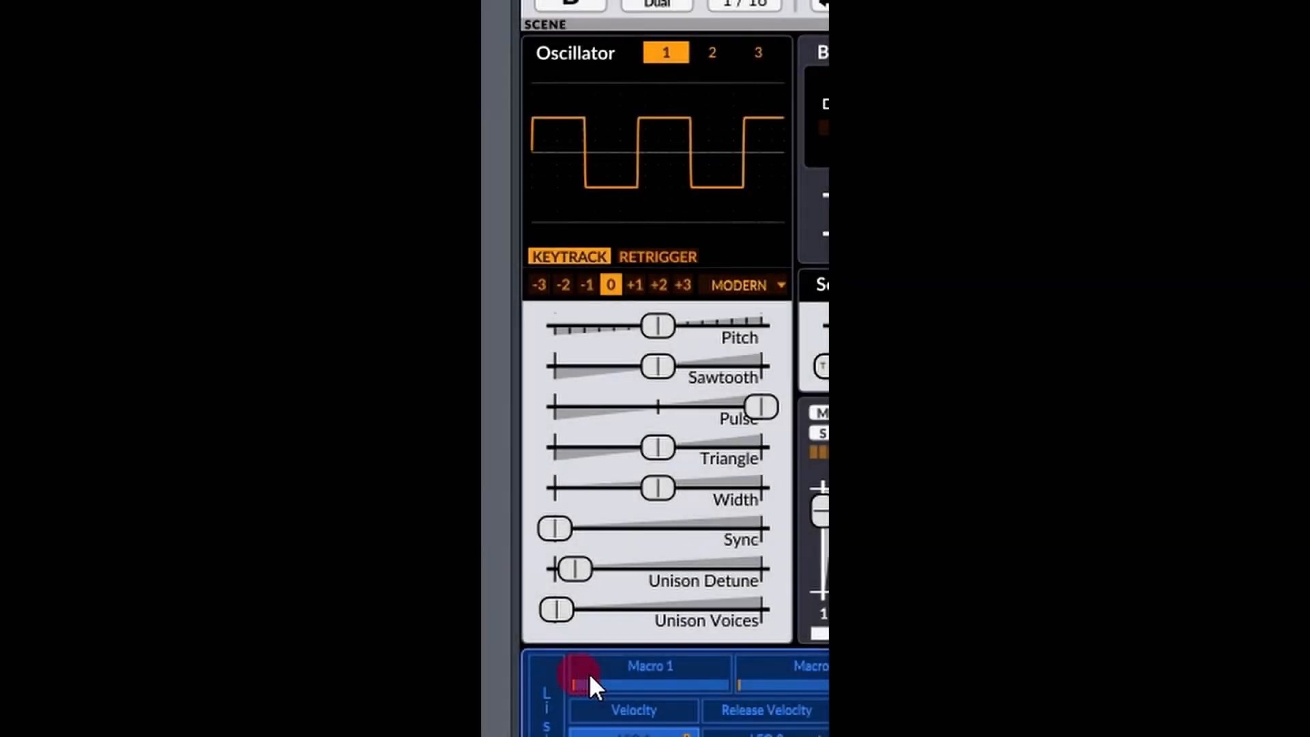
mouse_move(771, 407)
mouse_down()
mouse_move(690, 391)
mouse_move(764, 406)
mouse_up()
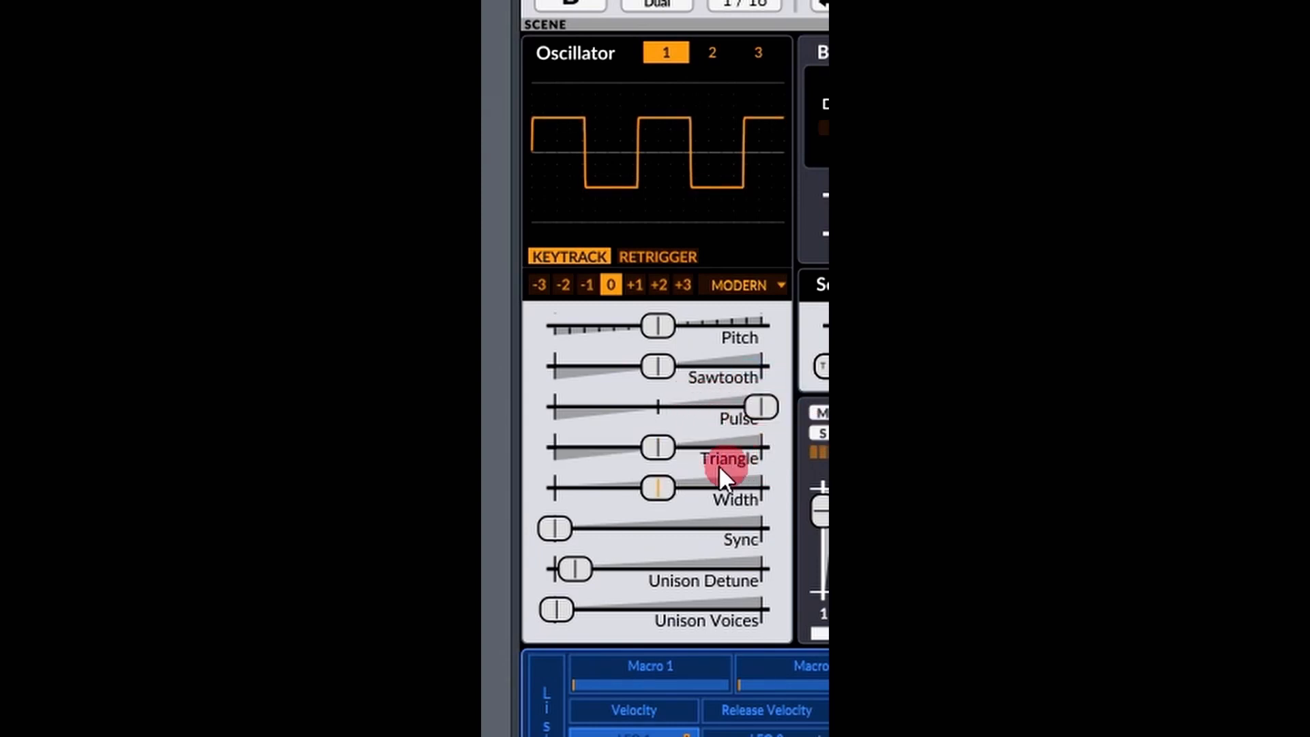
Change the waveform of oscillator 1's Triangle level slider to Square and set its level to -100 %.
right_click(668, 443)
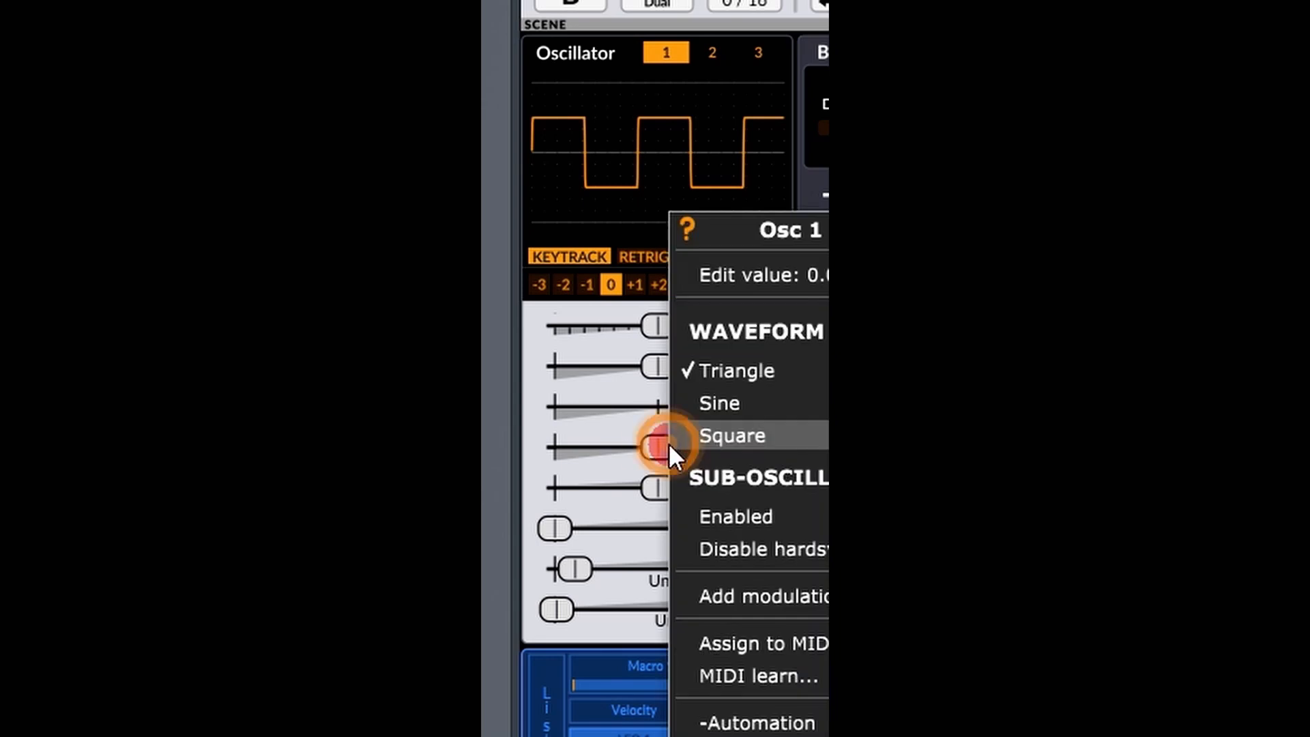
click(732, 438)
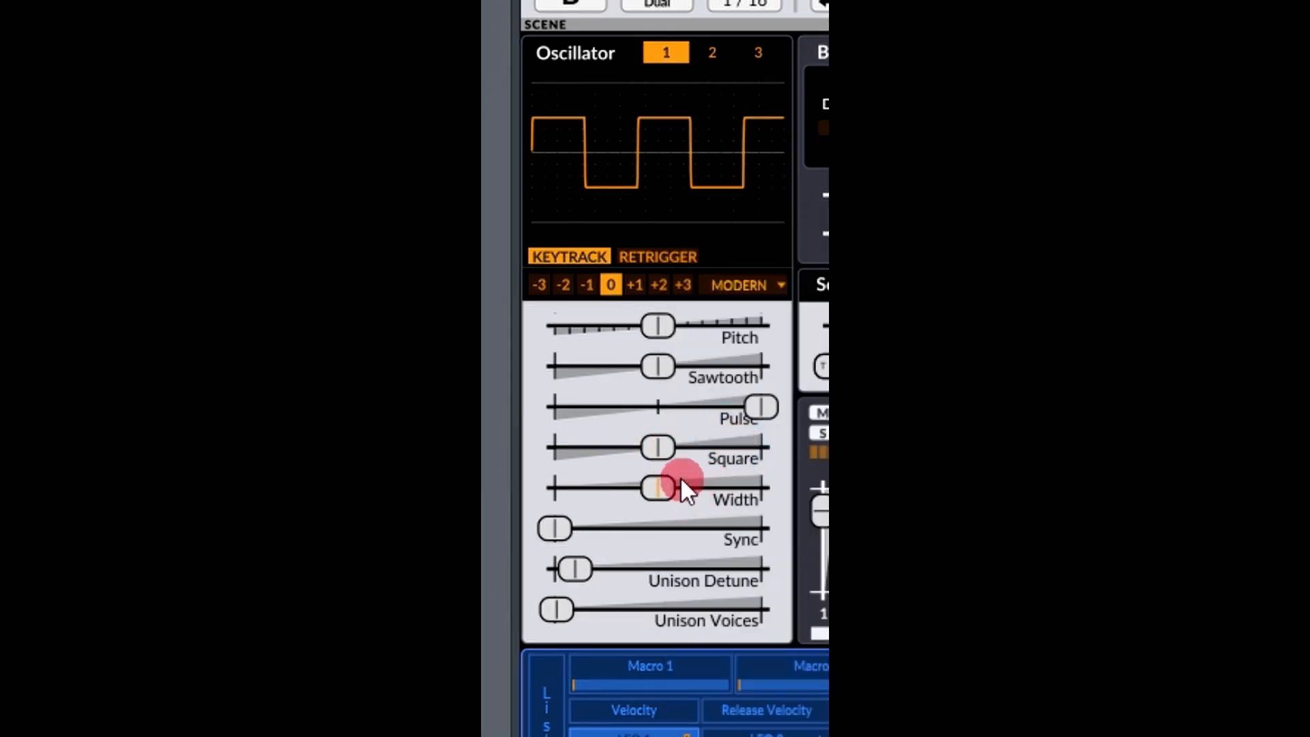
drag(660, 445, 507, 452)
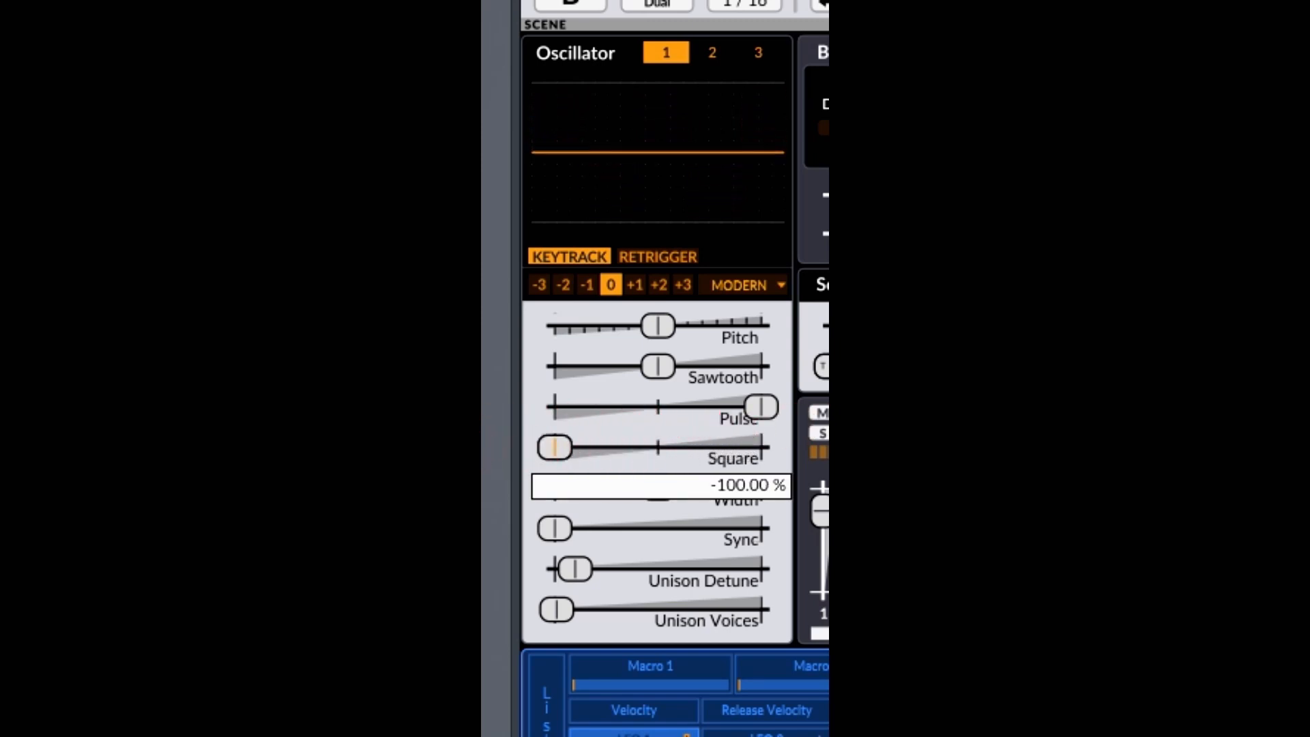
Bring oscillator 1's Pulse level back to the midpoint and raise its Square level to the maximum.
drag(771, 402, 561, 409)
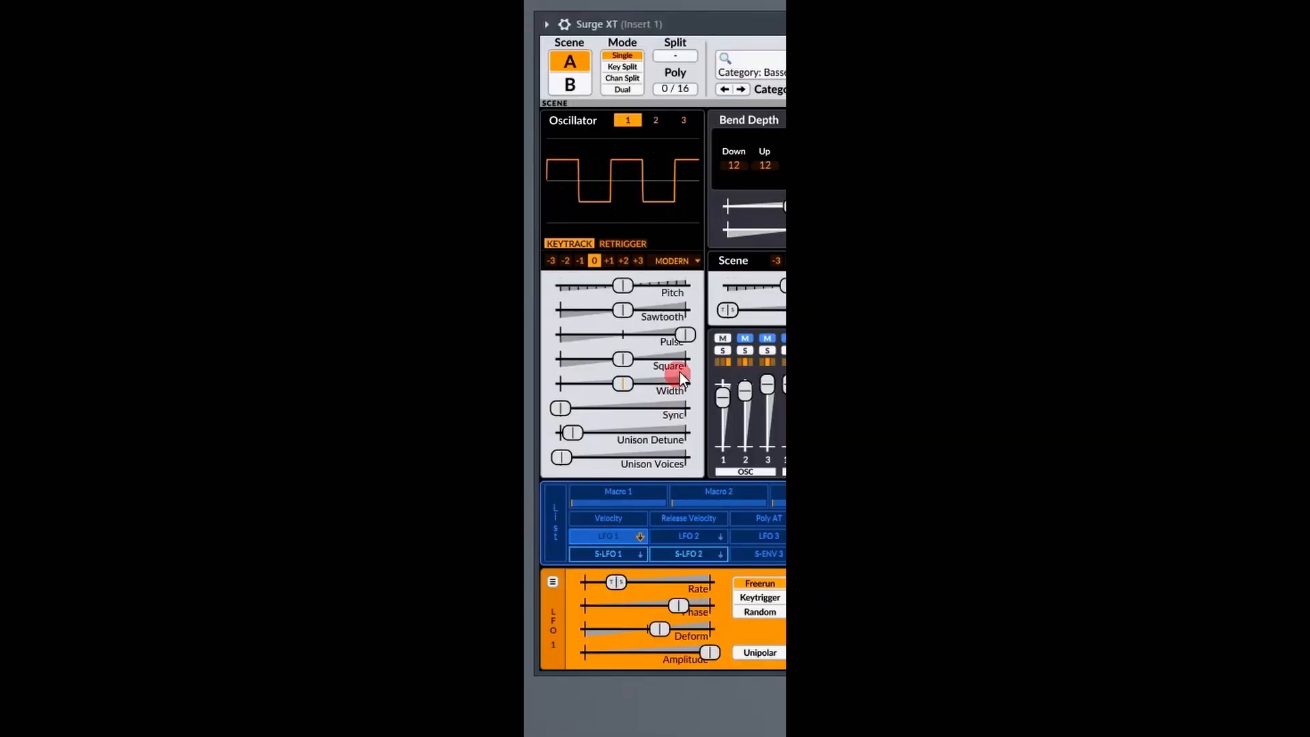
double_click(682, 335)
drag(622, 362, 658, 367)
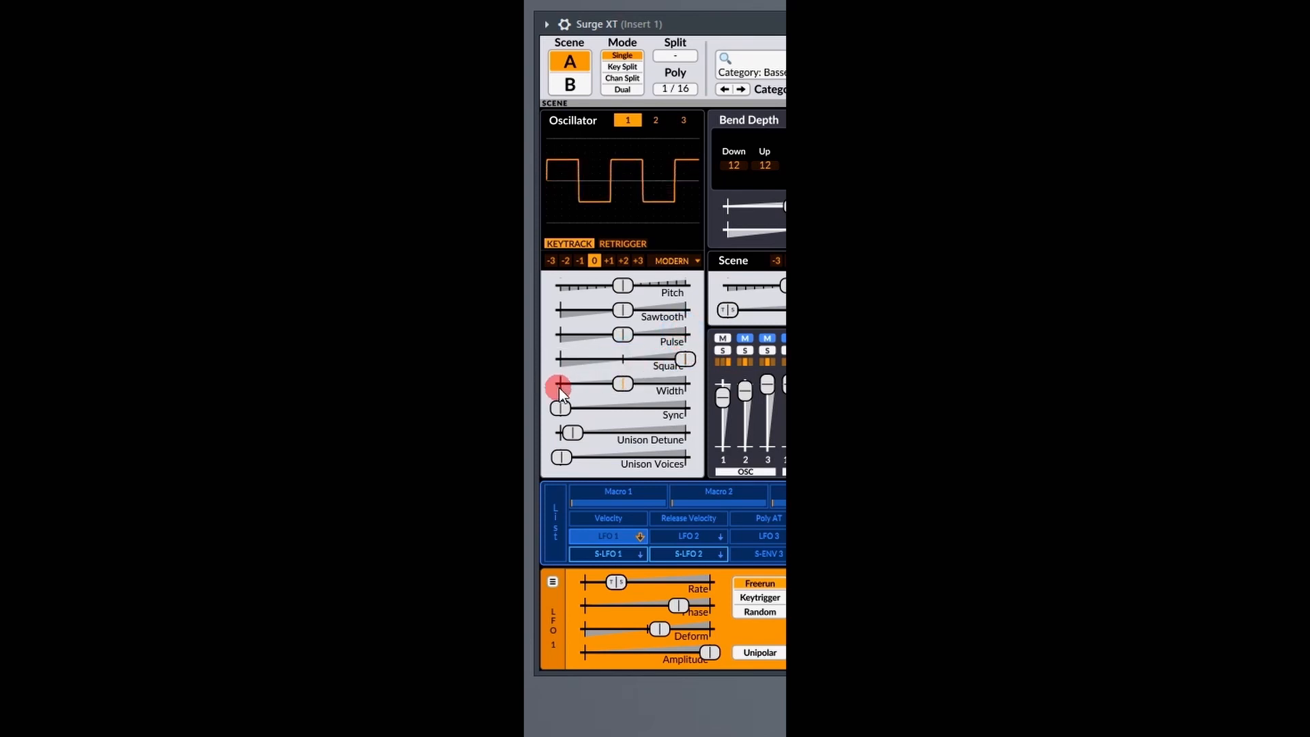
Enable the sub-oscillator for oscillator 1's Square level and sweep Unison Voices up and back to the minimum.
right_click(684, 360)
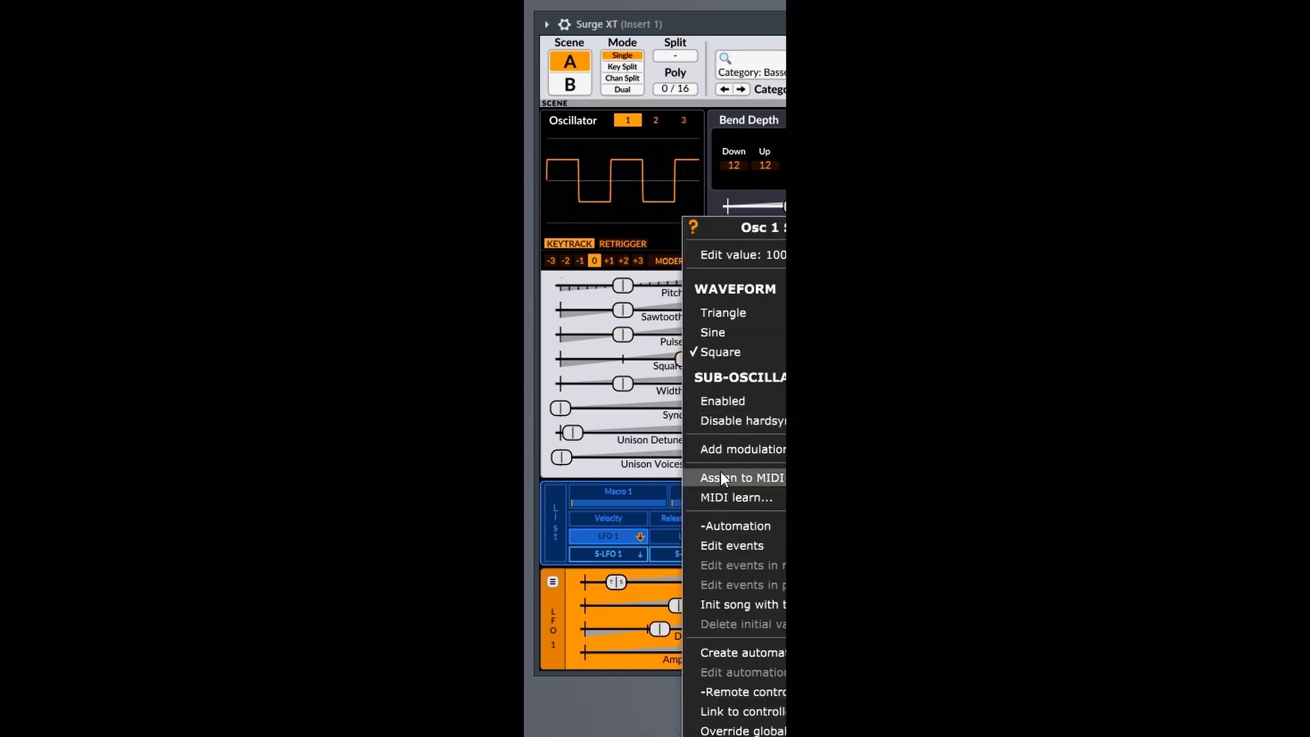
click(728, 402)
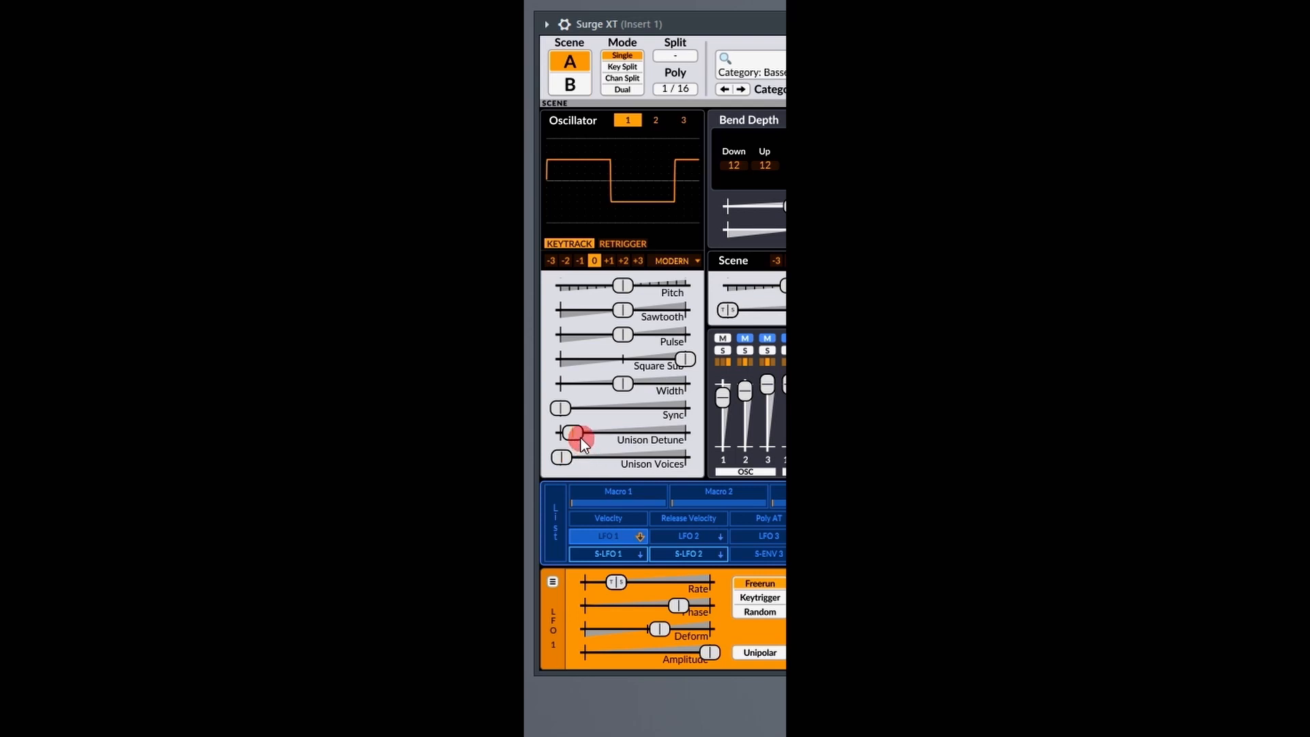
mouse_move(563, 459)
mouse_down()
mouse_move(684, 457)
mouse_move(551, 457)
mouse_up()
drag(643, 457, 561, 458)
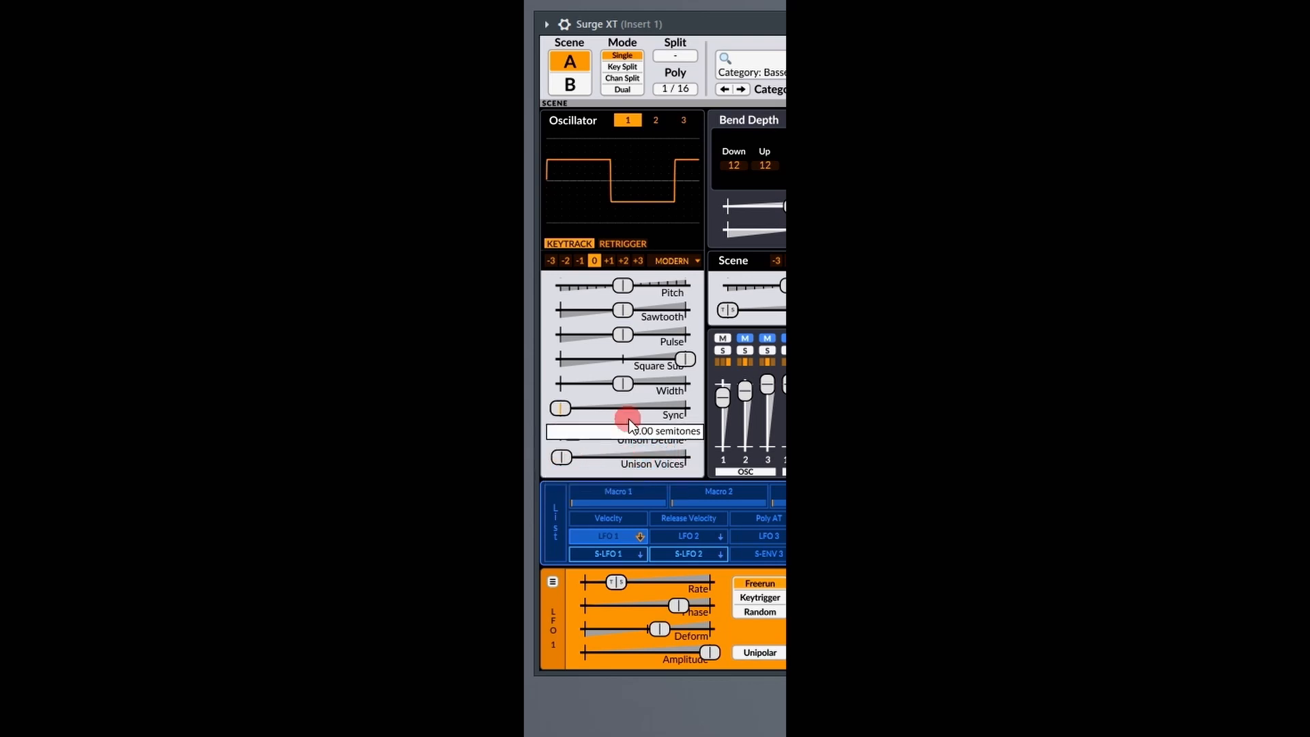
Turn off the sub-oscillator for oscillator 1's Square level and sweep Unison Voices, ending at the minimum.
right_click(684, 360)
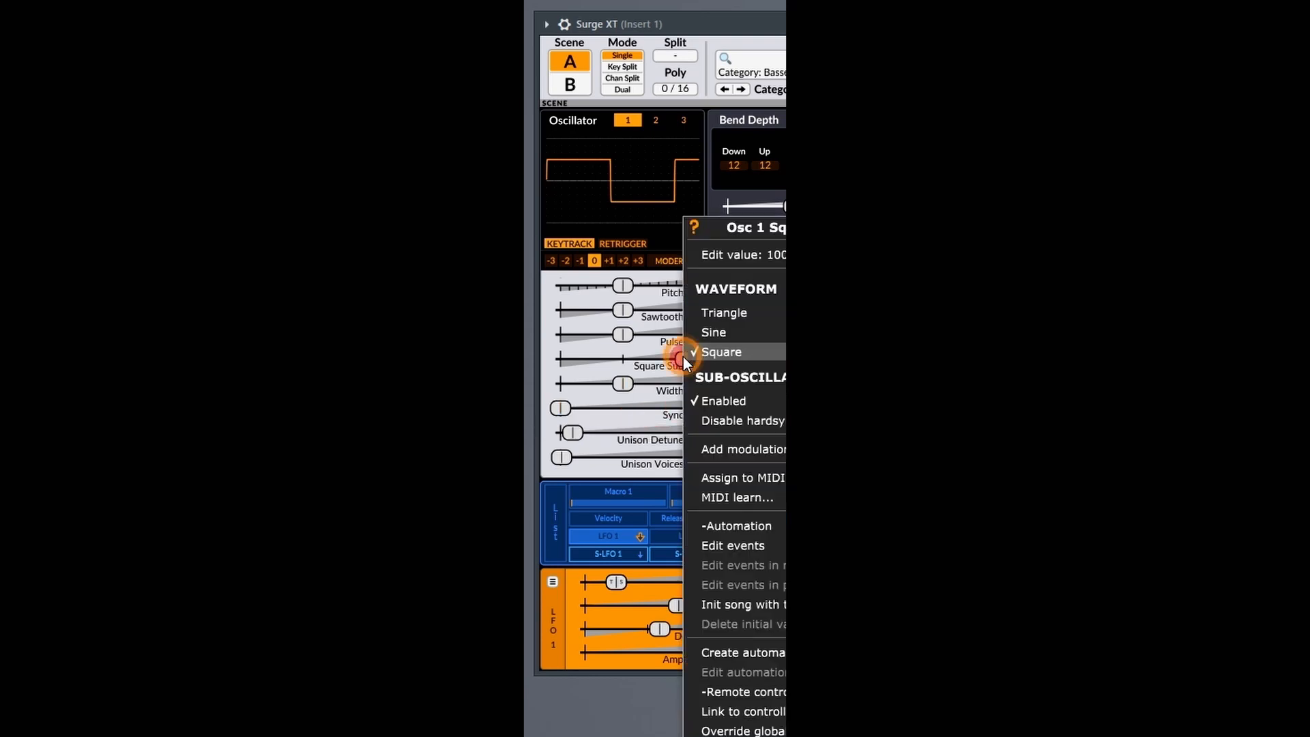
click(719, 400)
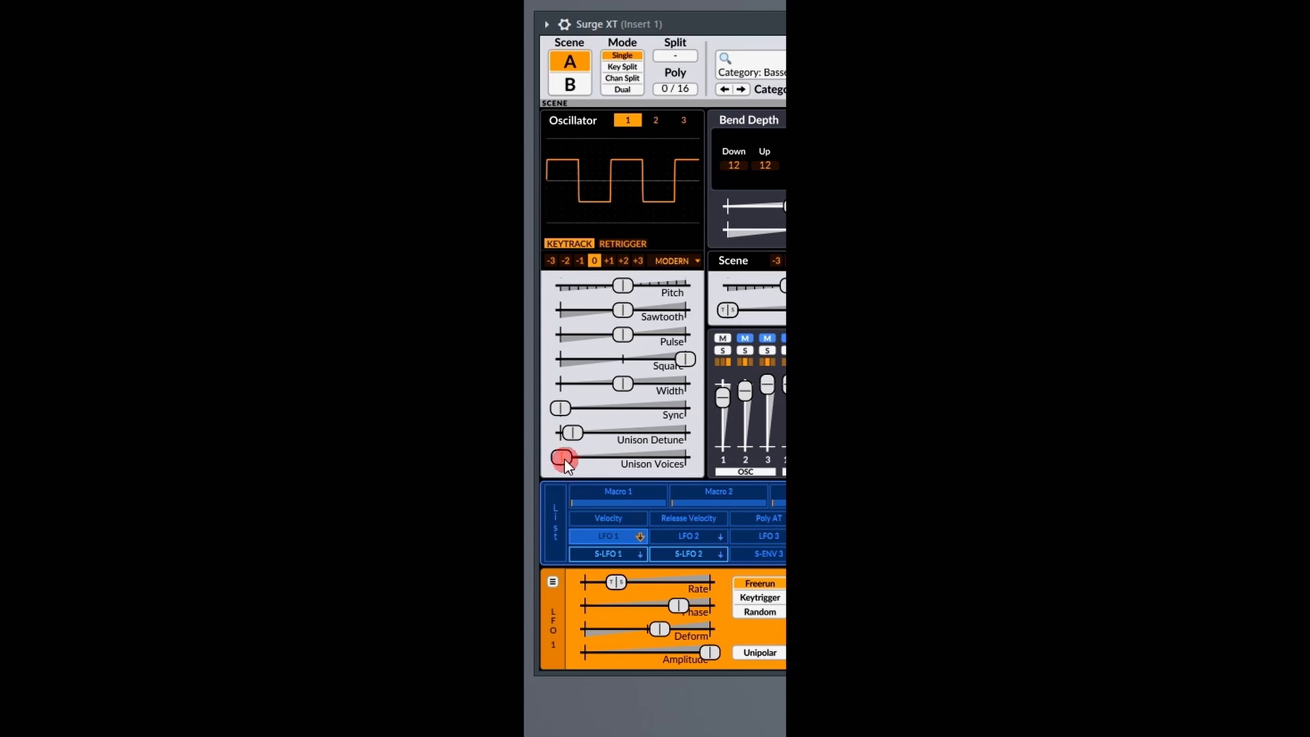
mouse_move(563, 460)
mouse_down()
mouse_move(654, 455)
mouse_move(527, 461)
mouse_move(641, 455)
mouse_move(566, 450)
mouse_up()
Turn the Square sub-oscillator of oscillator 1 back on and repeat the Unison Voices sweep, ending at the minimum.
right_click(682, 357)
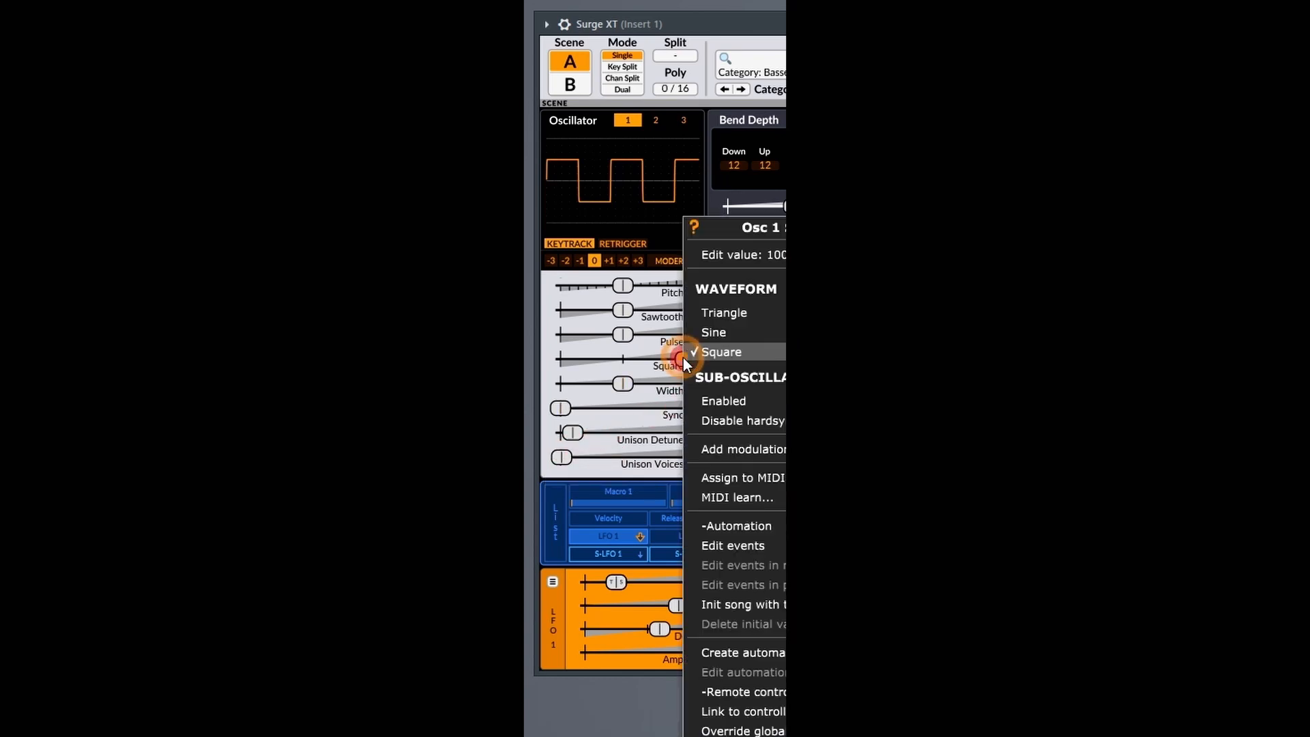
click(714, 401)
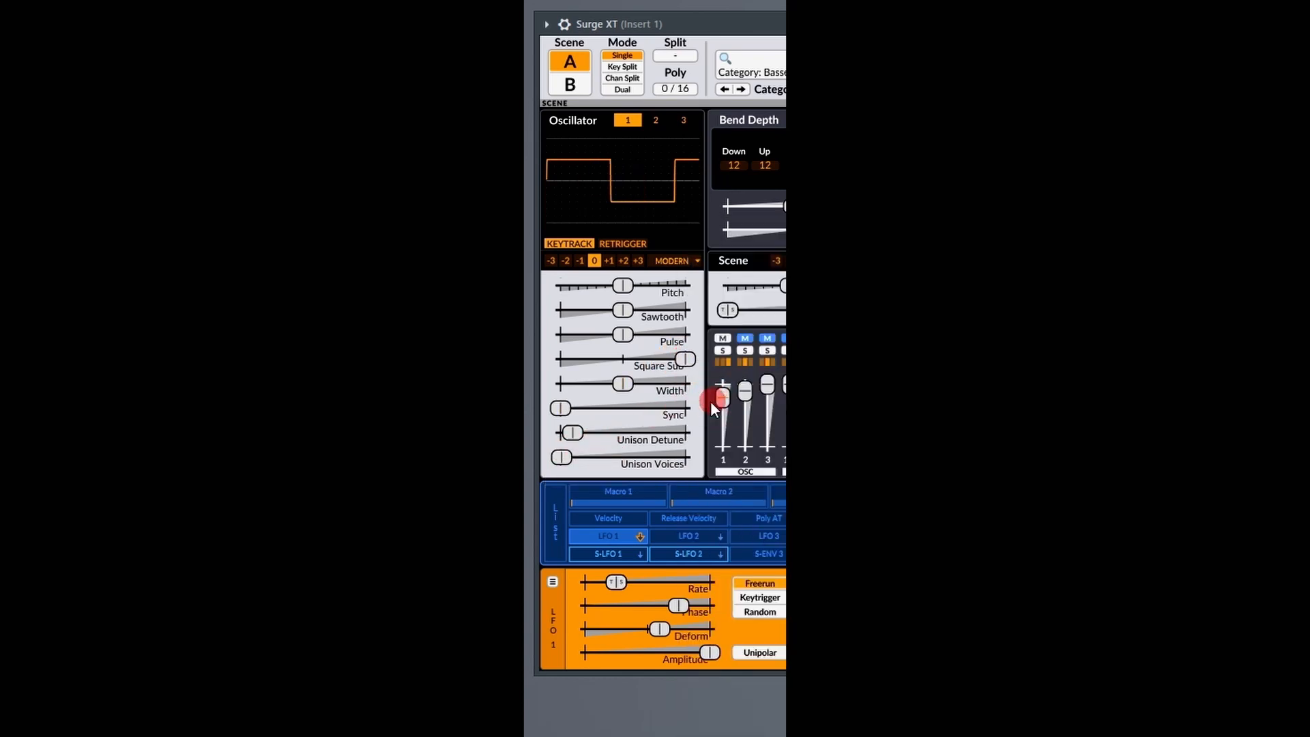
mouse_move(562, 457)
mouse_down()
mouse_move(734, 457)
mouse_move(555, 453)
mouse_up()
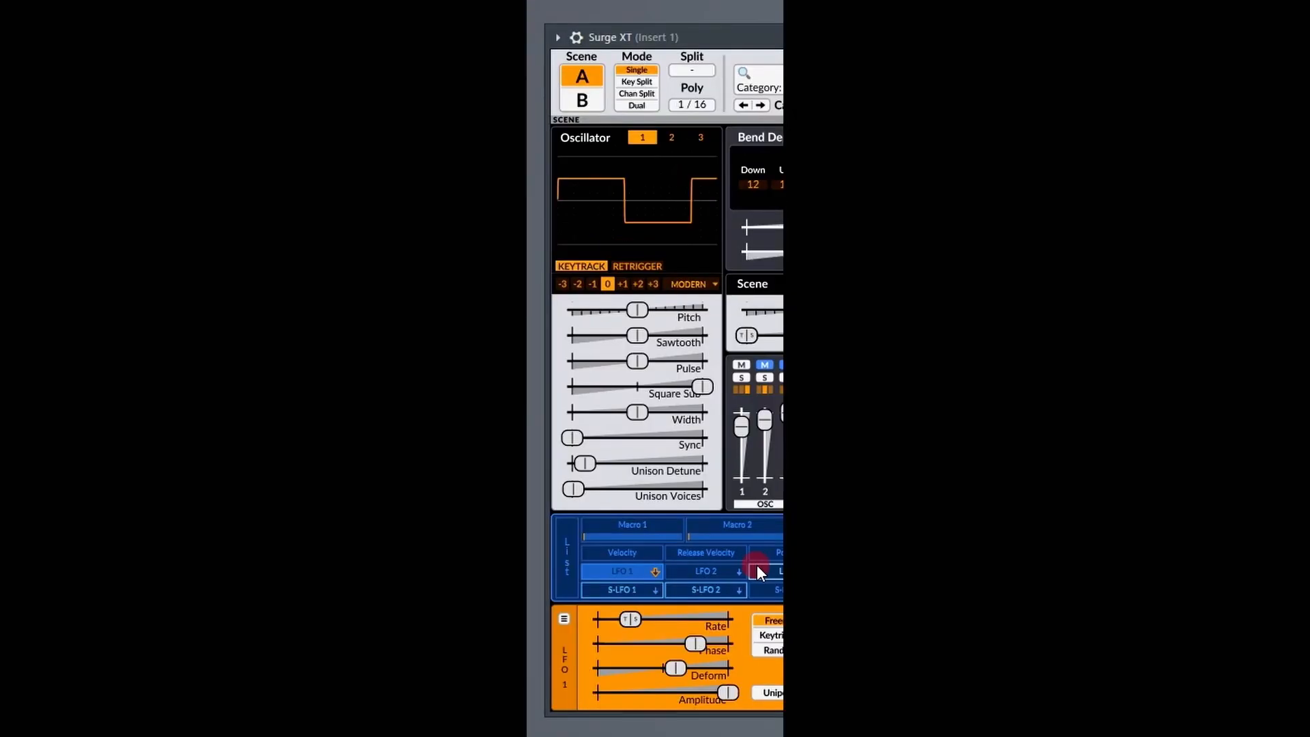
Change the sub-oscillator waveform of oscillator 1 from Square to Sine, and finally to Triangle.
right_click(702, 383)
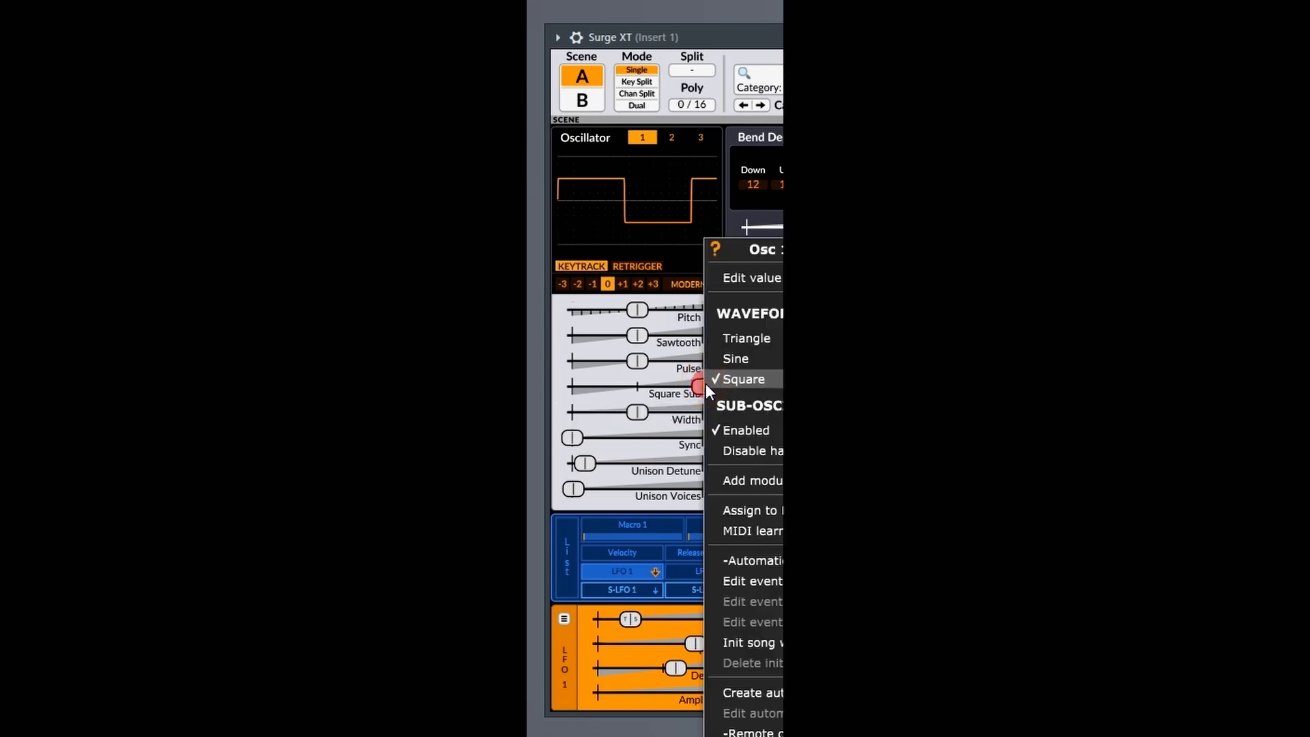
click(741, 359)
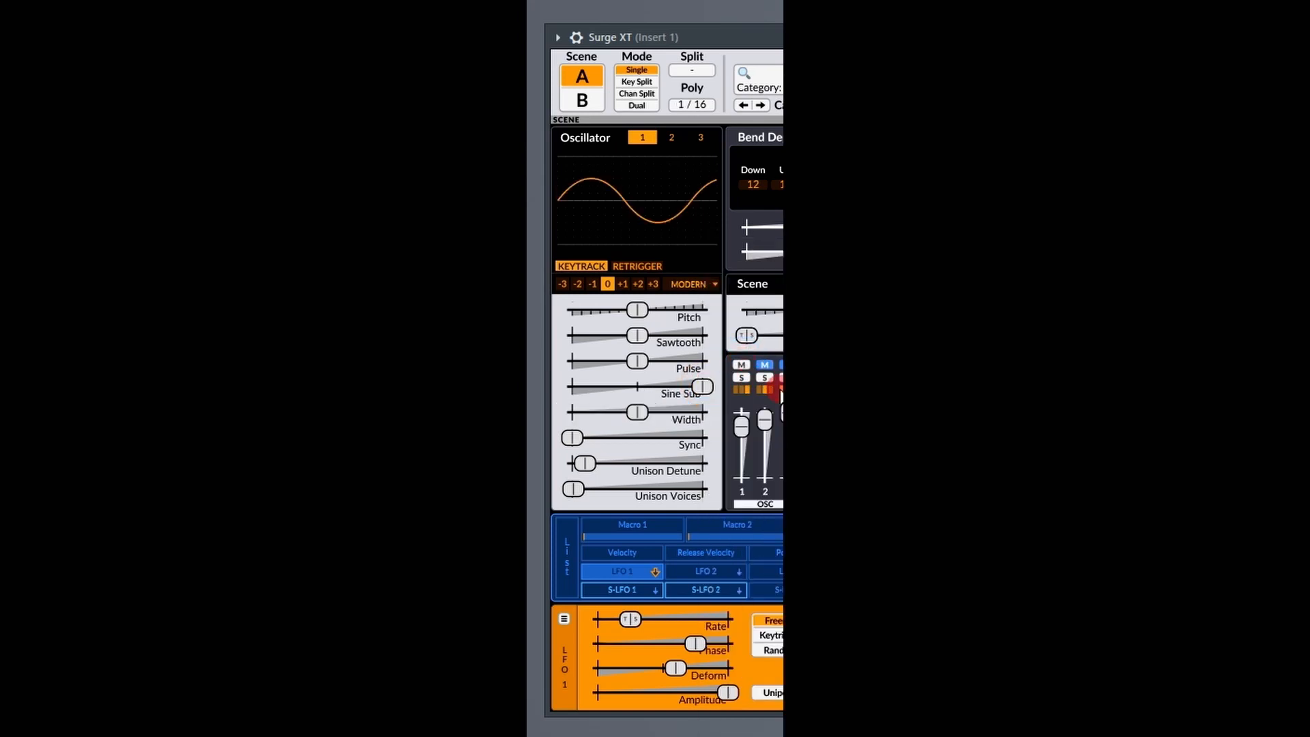
right_click(704, 387)
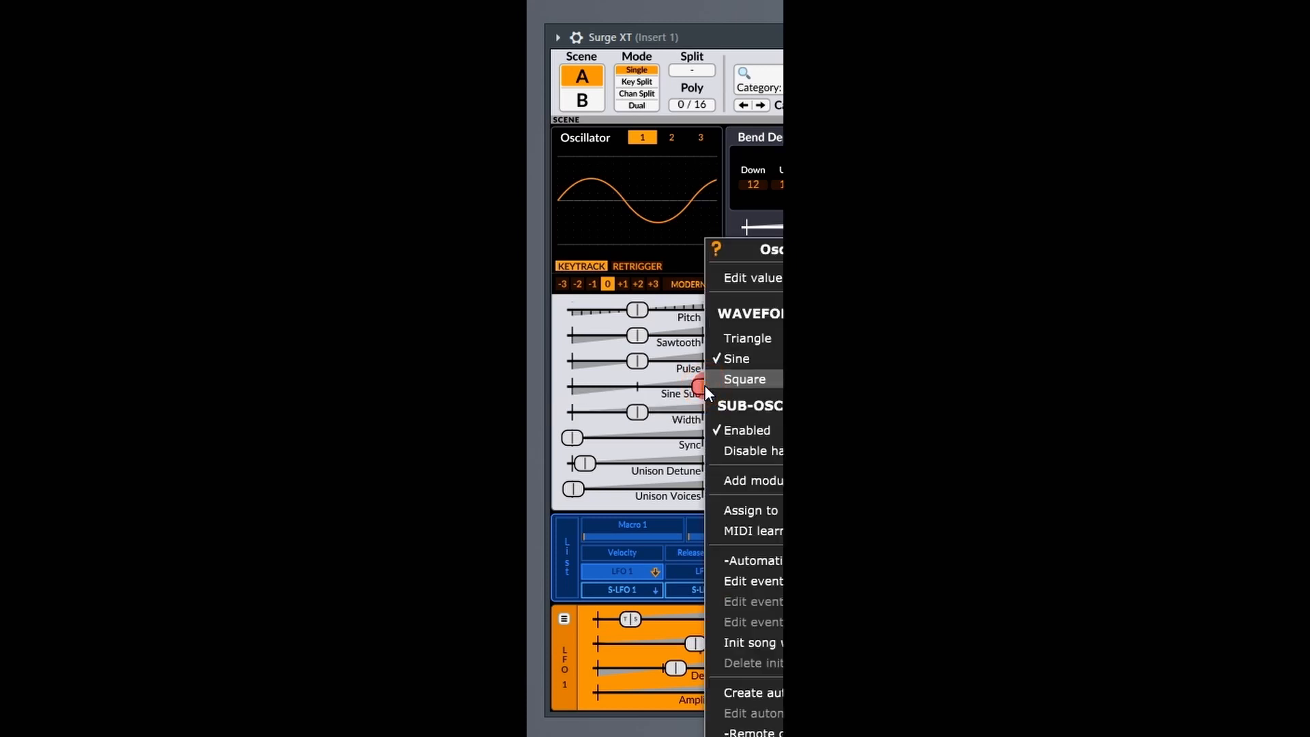
click(740, 336)
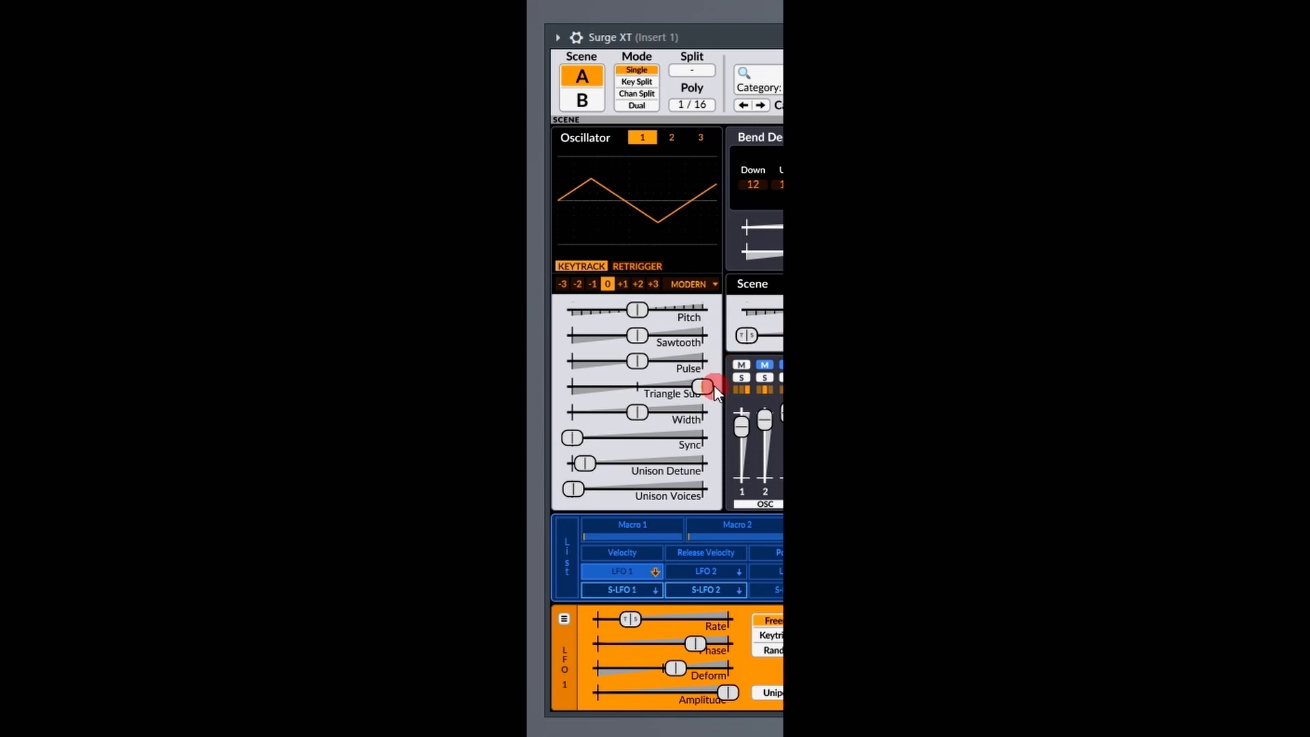
Lower oscillator 1's Triangle level to -45.29 % and switch its waveform to Square.
drag(703, 387, 532, 373)
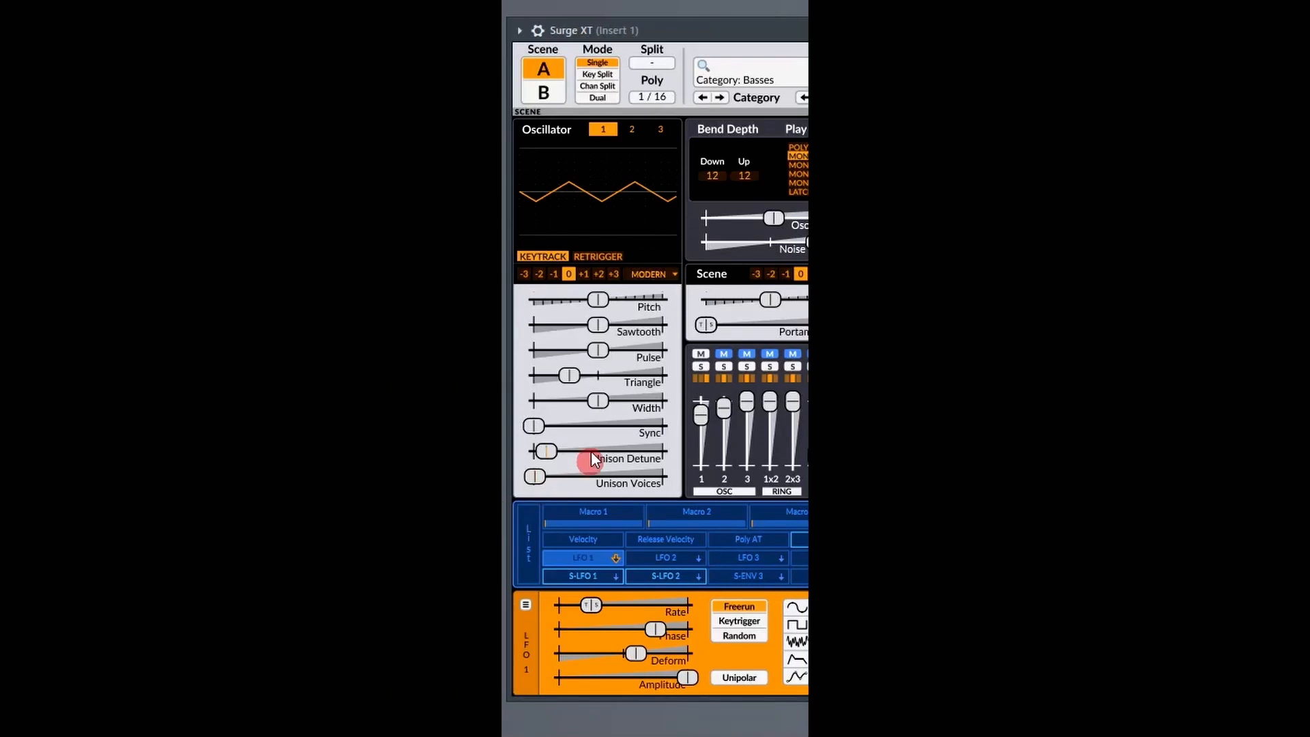
right_click(575, 373)
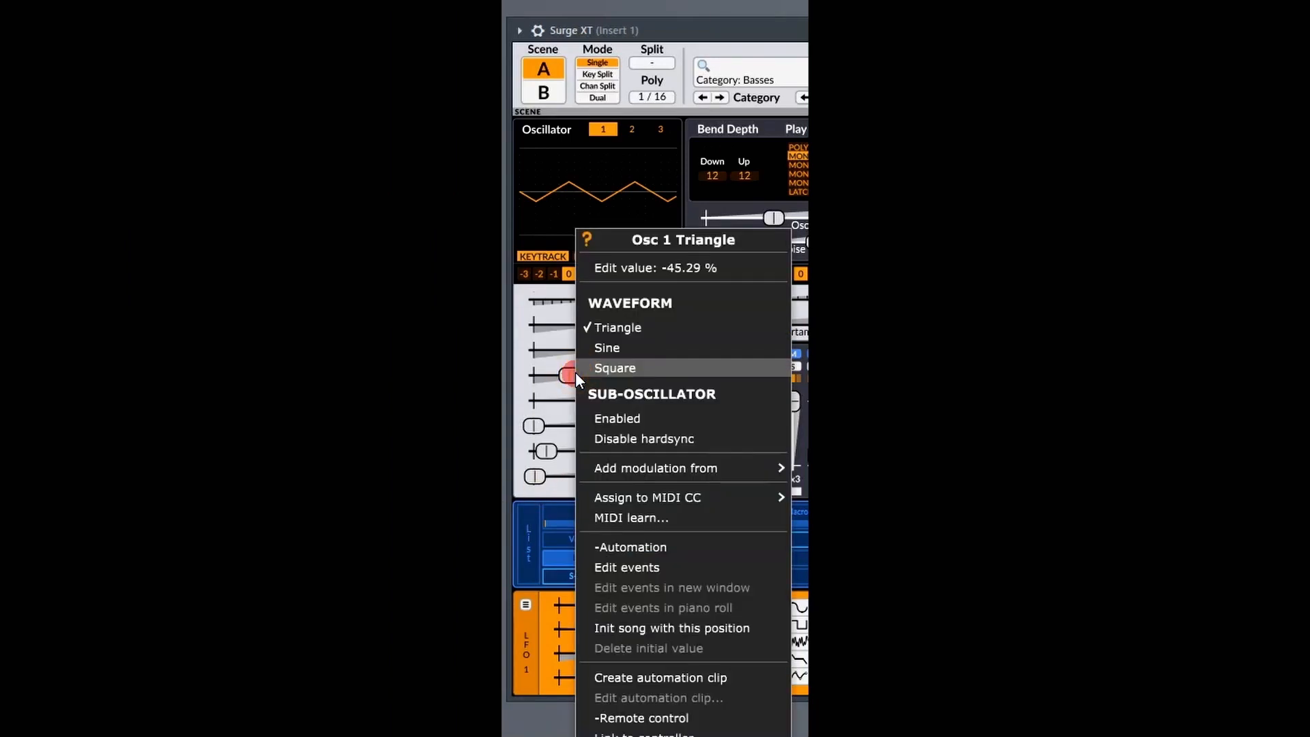
click(607, 365)
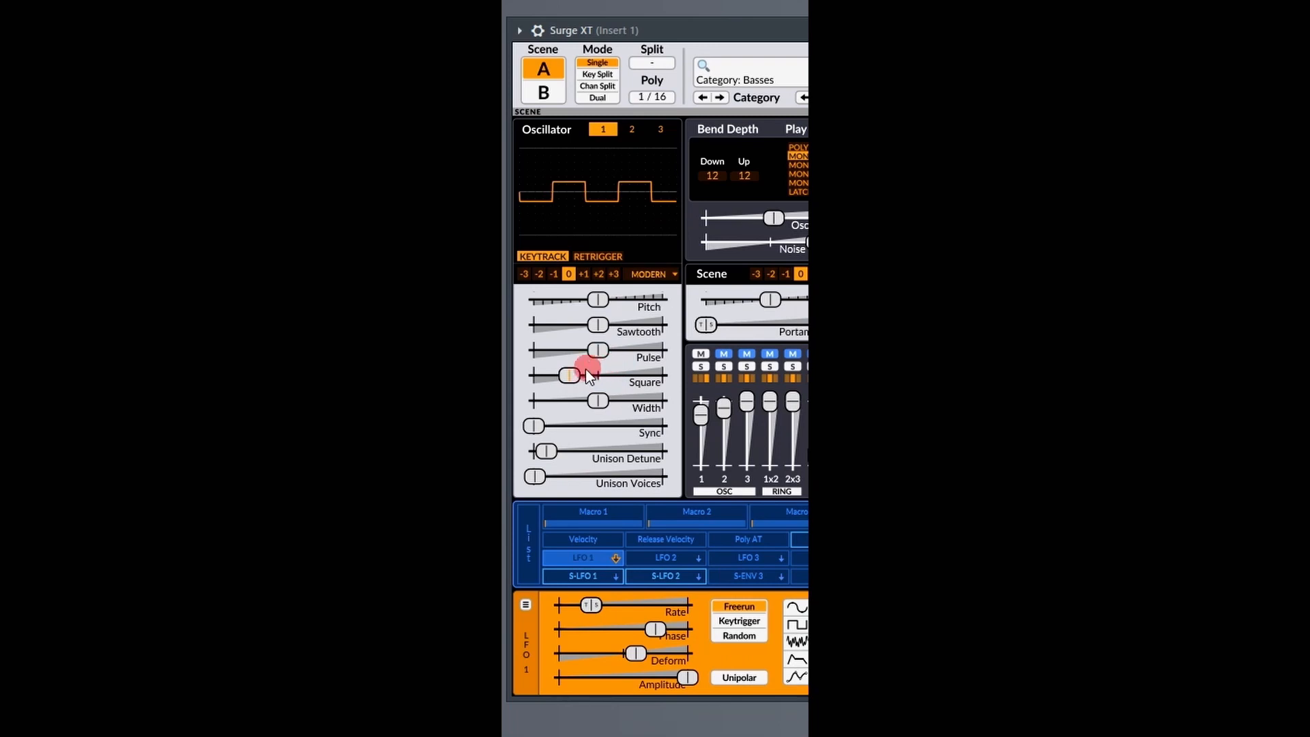
Enable the sub-oscillator on oscillator 1's negative Square level and sweep Sync up and back to the minimum.
right_click(575, 375)
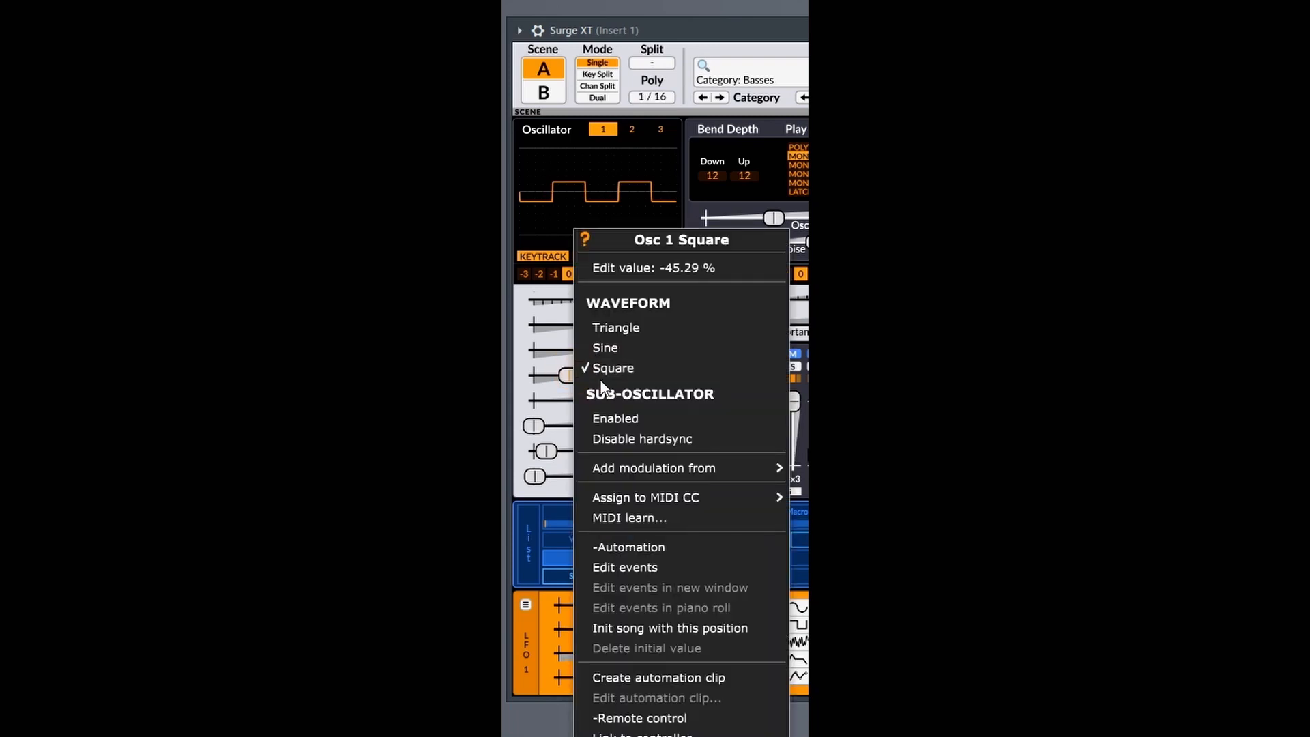
click(620, 412)
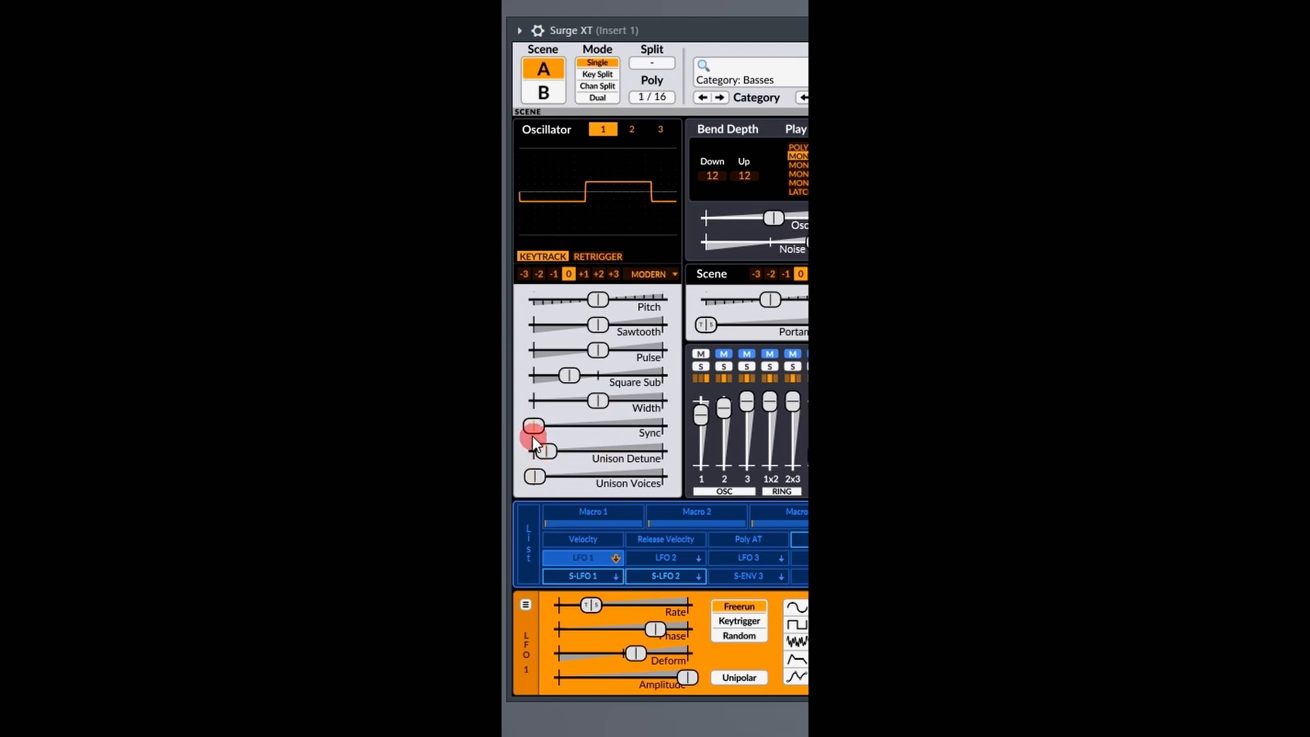
mouse_move(532, 426)
mouse_down()
mouse_move(694, 423)
mouse_move(532, 416)
mouse_up()
Disable hardsync for oscillator 1's Square sub-oscillator and sweep Sync again, ending at the minimum.
click(569, 376)
right_click(569, 376)
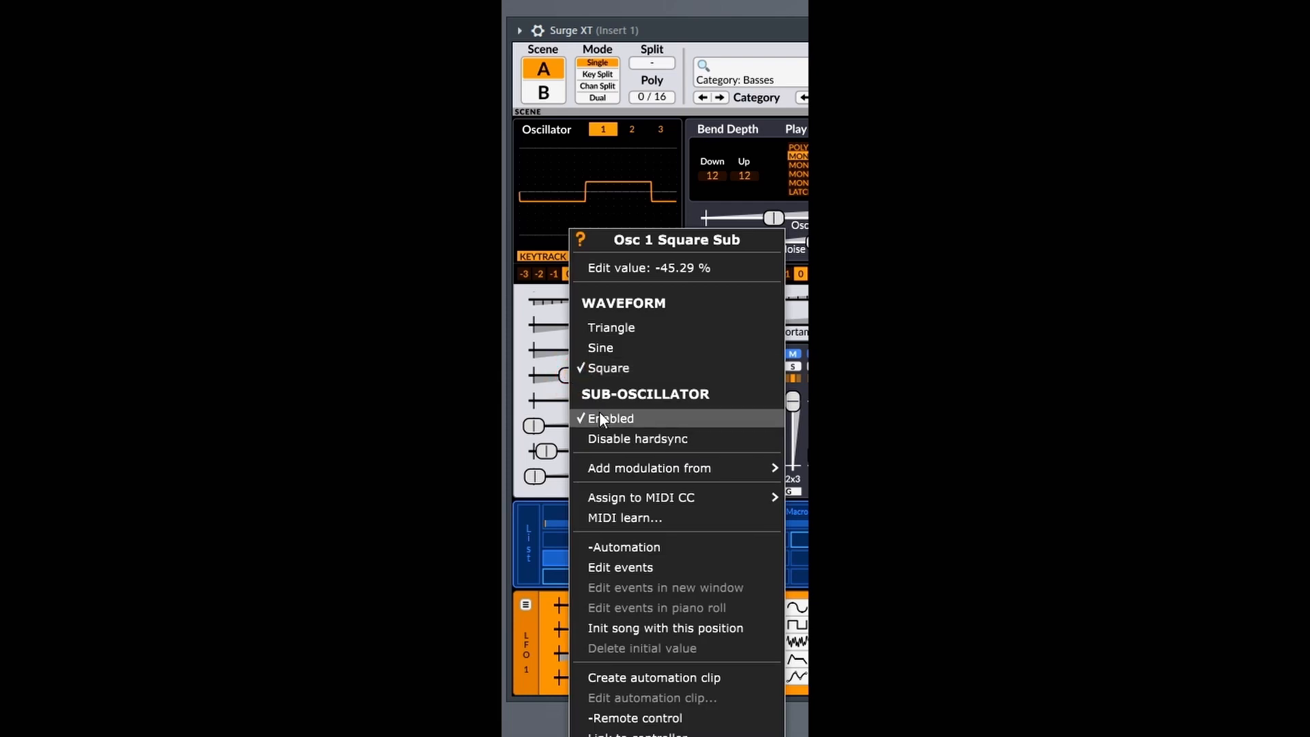
click(600, 434)
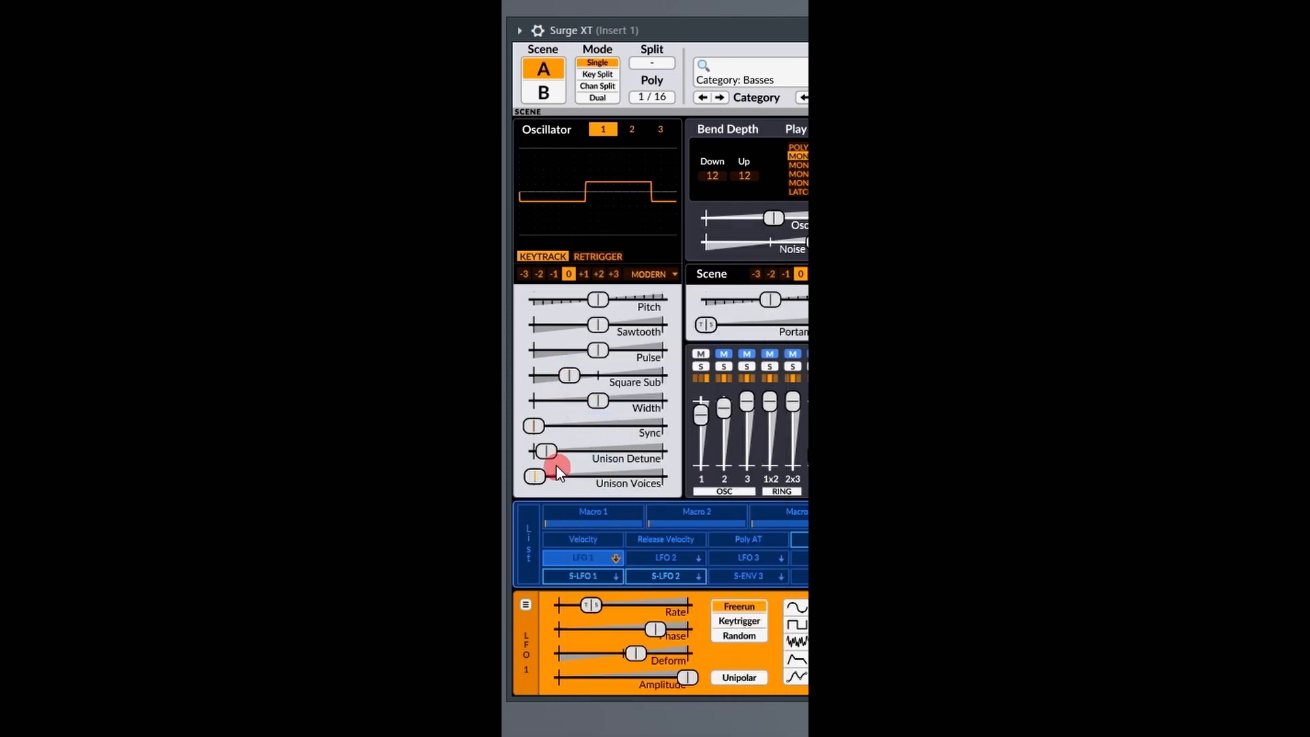
mouse_move(536, 427)
mouse_down()
mouse_move(795, 420)
mouse_move(518, 418)
mouse_up()
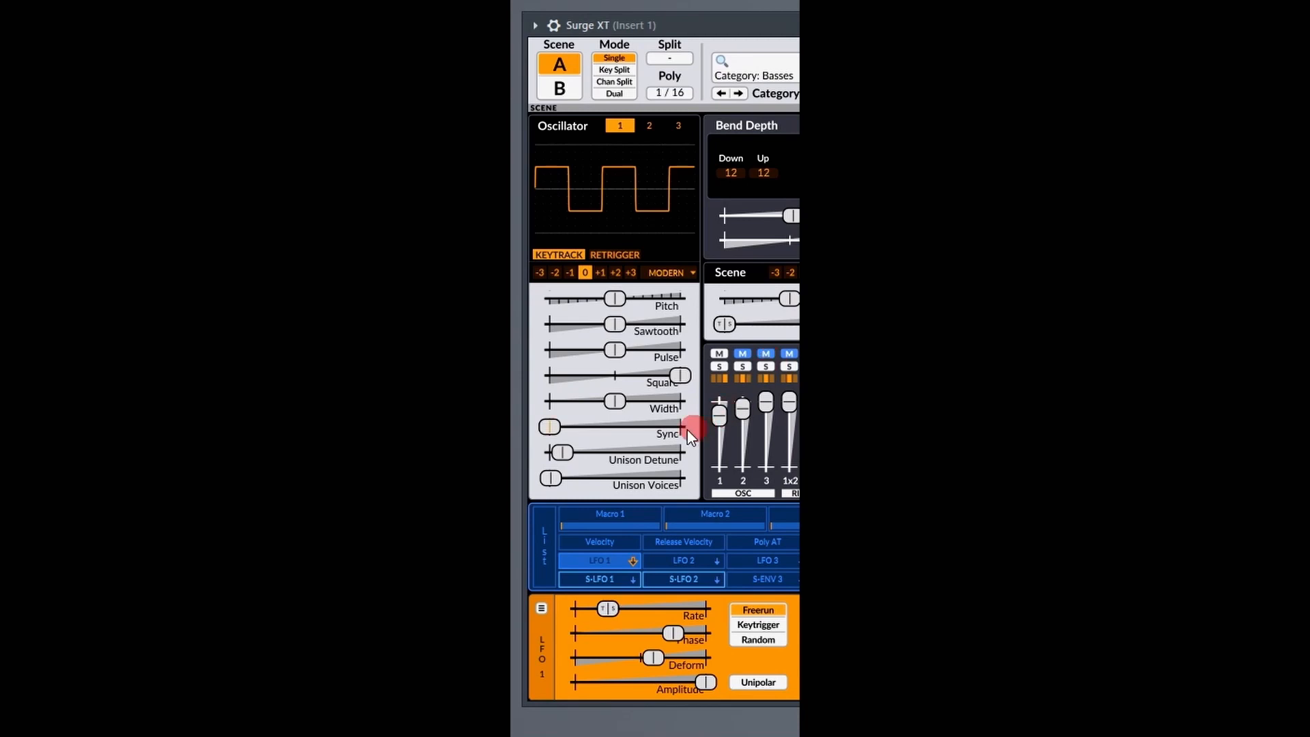
Replace oscillator 1's Square level with a full Pulse level and sweep Width between 0 % and 99 %, ending at 0 %.
drag(614, 401, 543, 401)
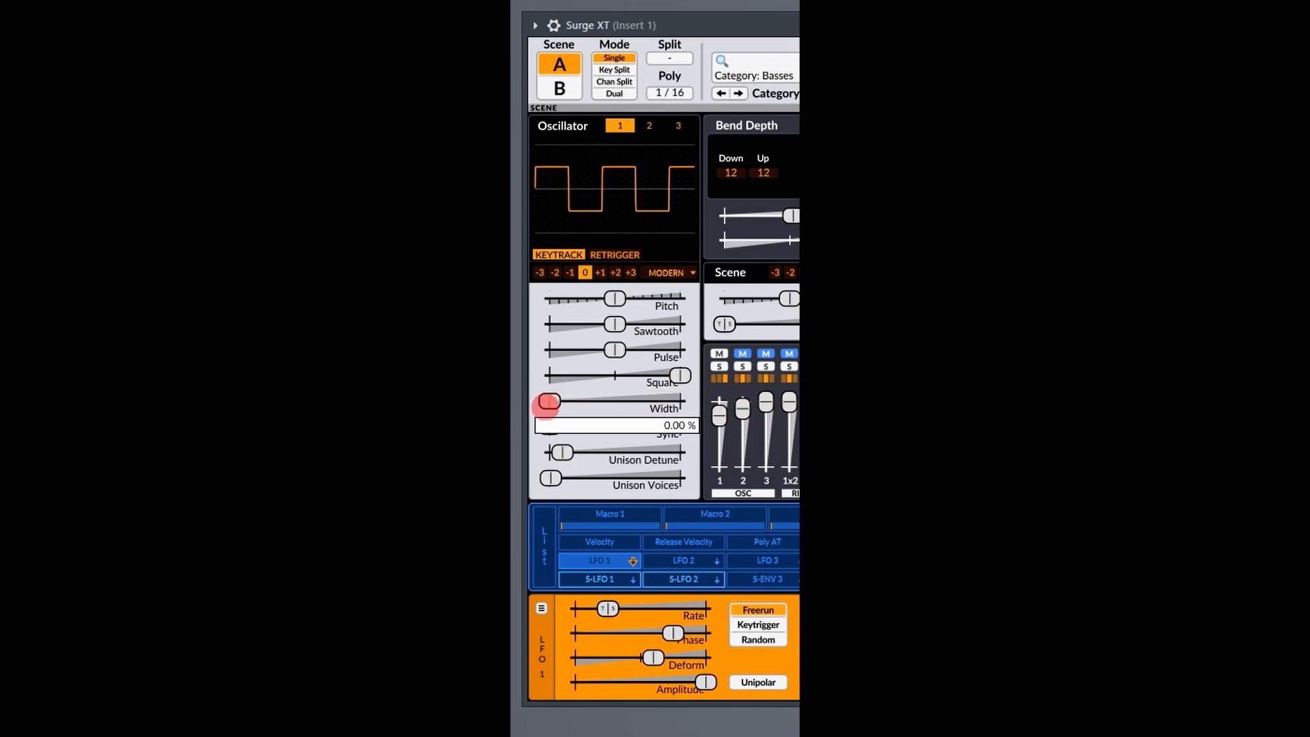
mouse_move(682, 375)
mouse_down()
mouse_move(614, 348)
mouse_move(680, 349)
mouse_up()
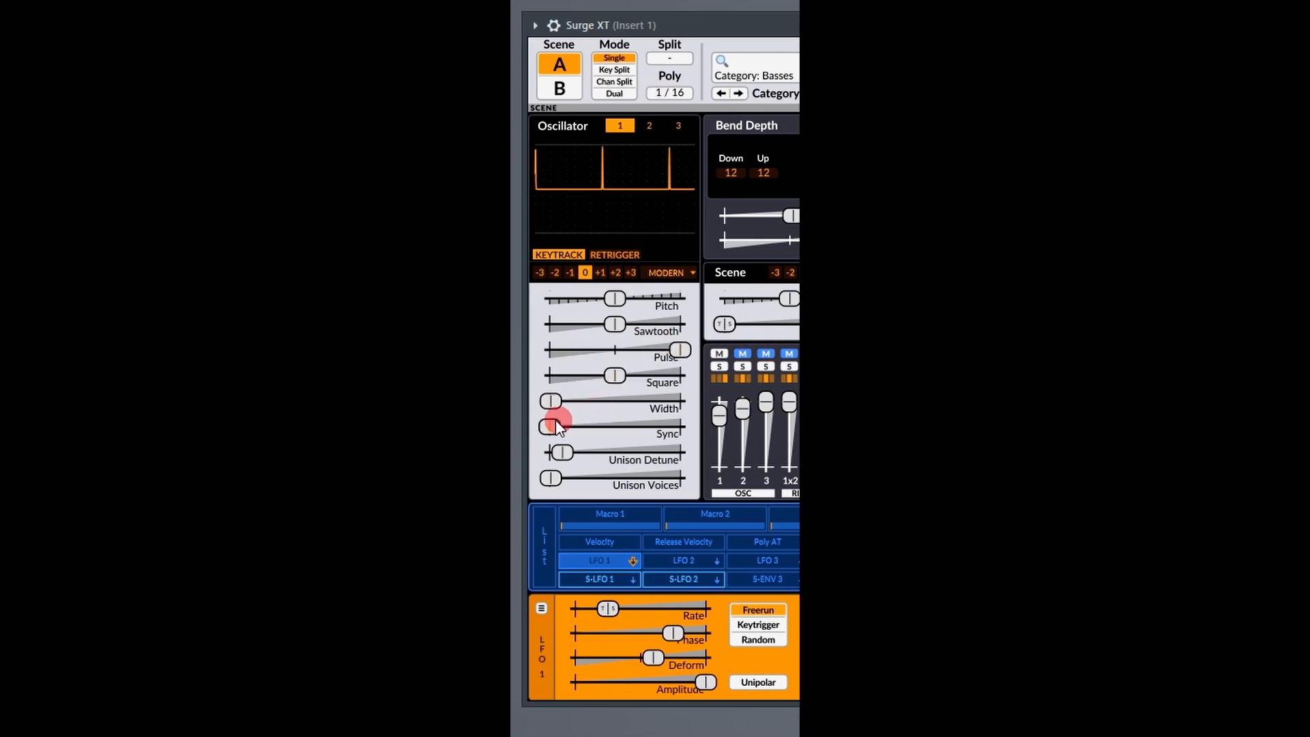
drag(550, 402, 819, 402)
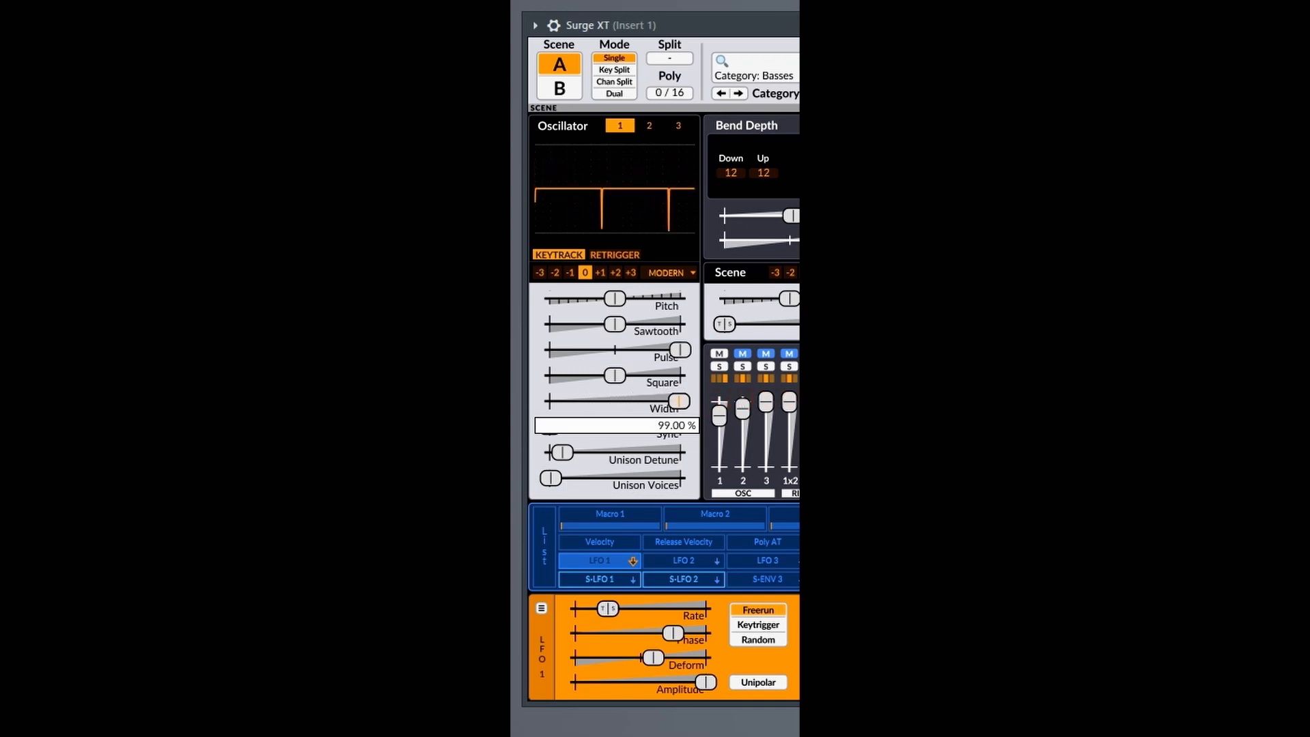
drag(678, 401, 541, 397)
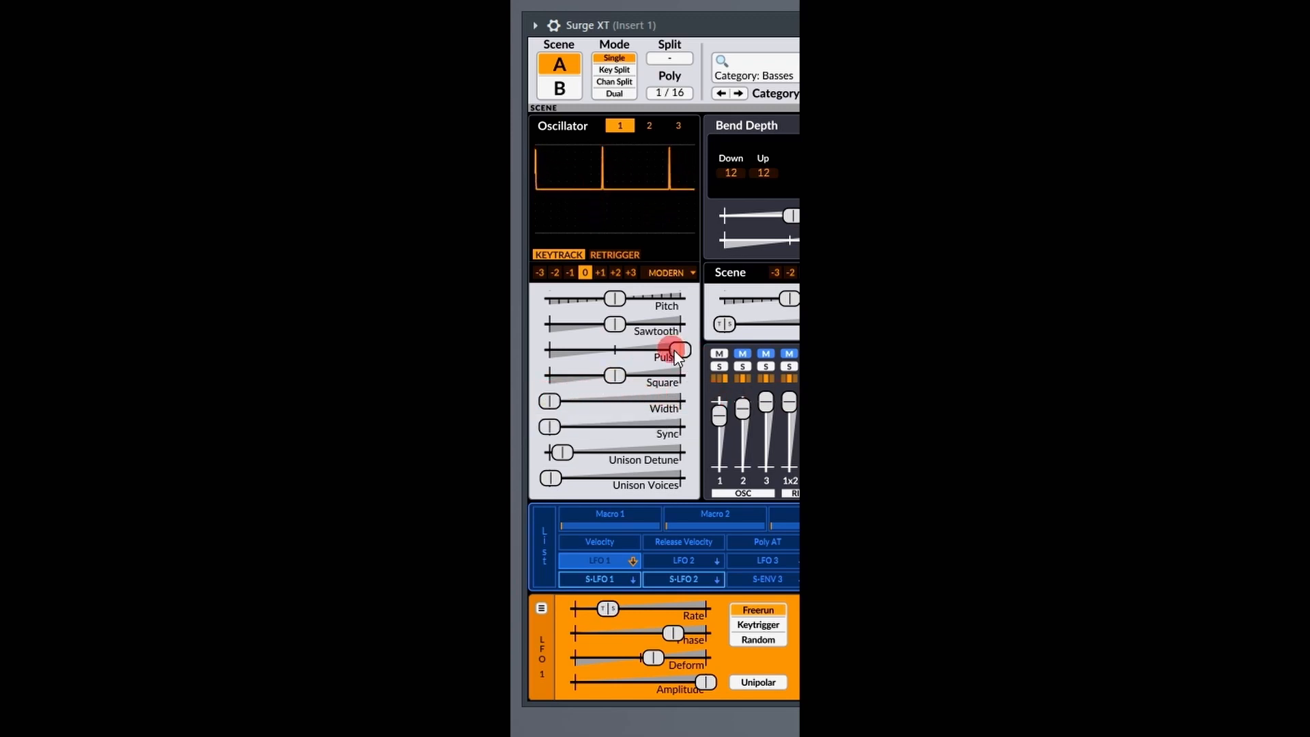
Reset oscillator 1's Pulse level, raise its Square level to the maximum and sweep Width, ending at the minimum.
double_click(675, 352)
click(618, 376)
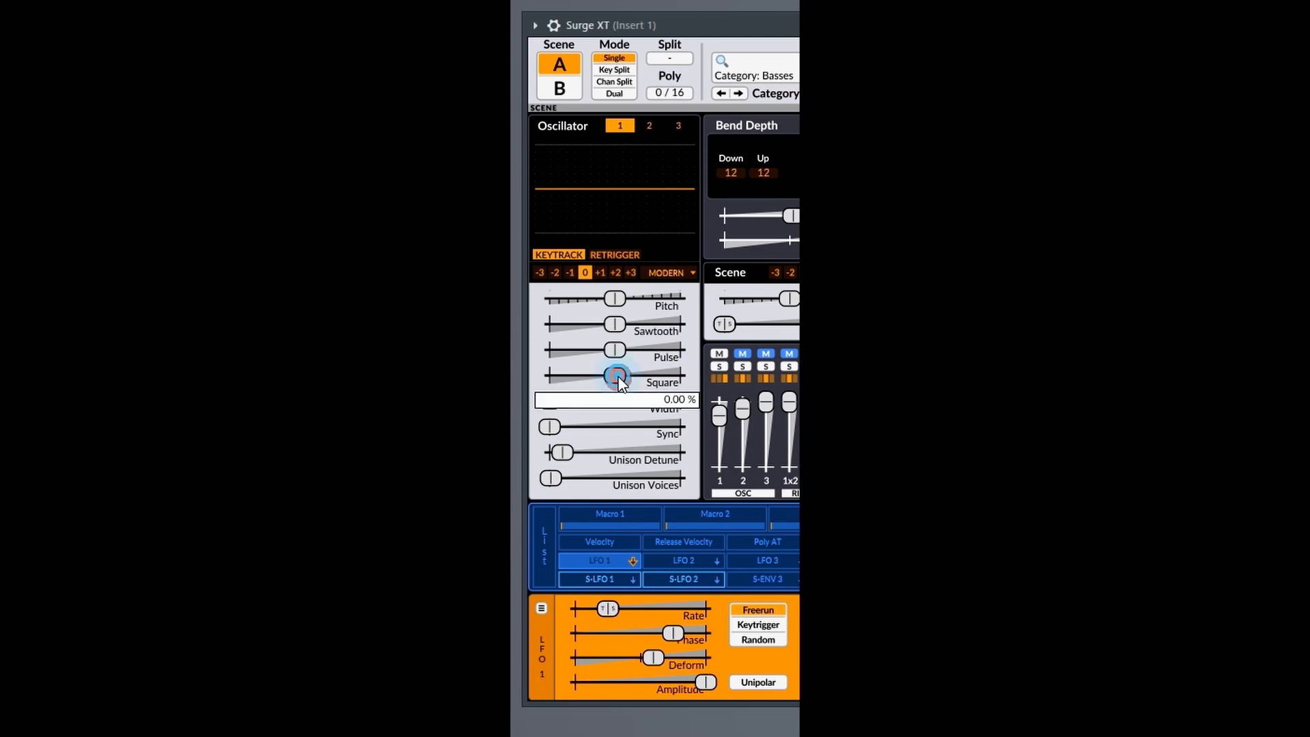
drag(618, 376, 680, 377)
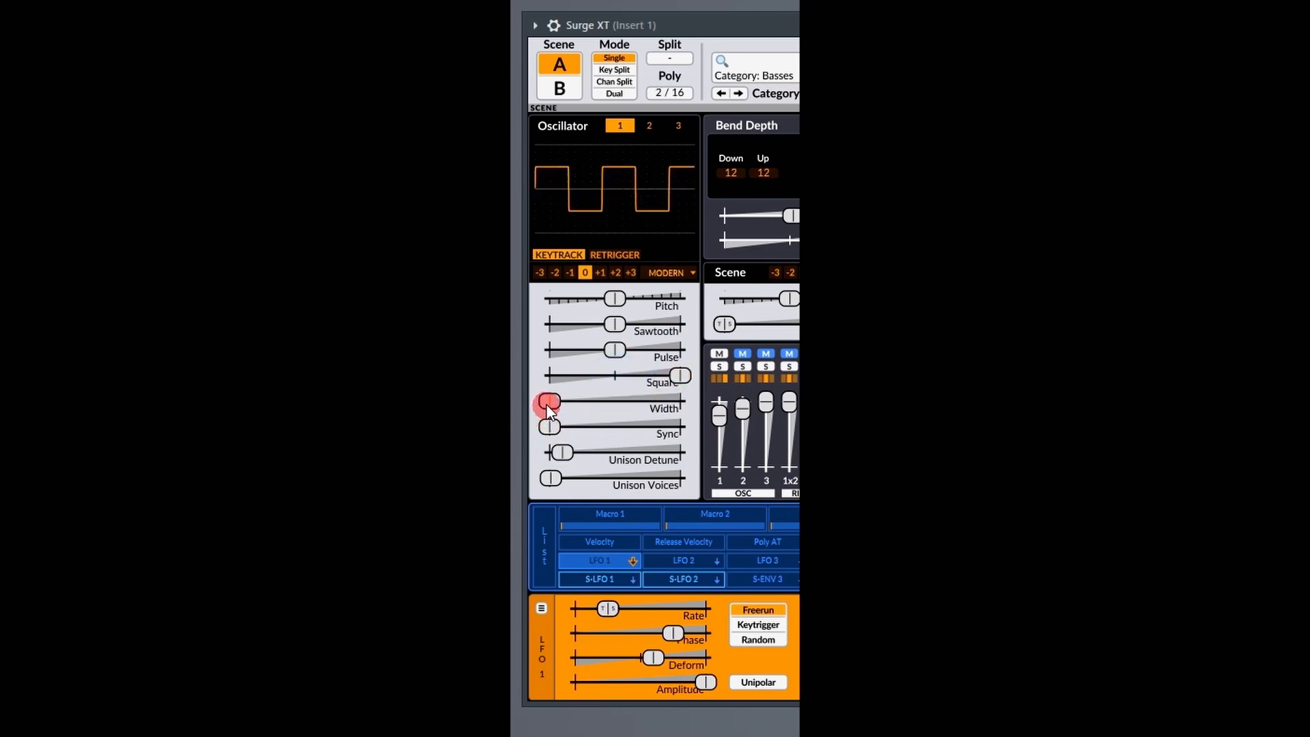
mouse_move(548, 408)
mouse_down()
mouse_move(680, 403)
mouse_move(544, 401)
mouse_up()
Enable the sub-oscillator for the full Square level of oscillator 1 and sweep Width, ending at the minimum.
right_click(681, 375)
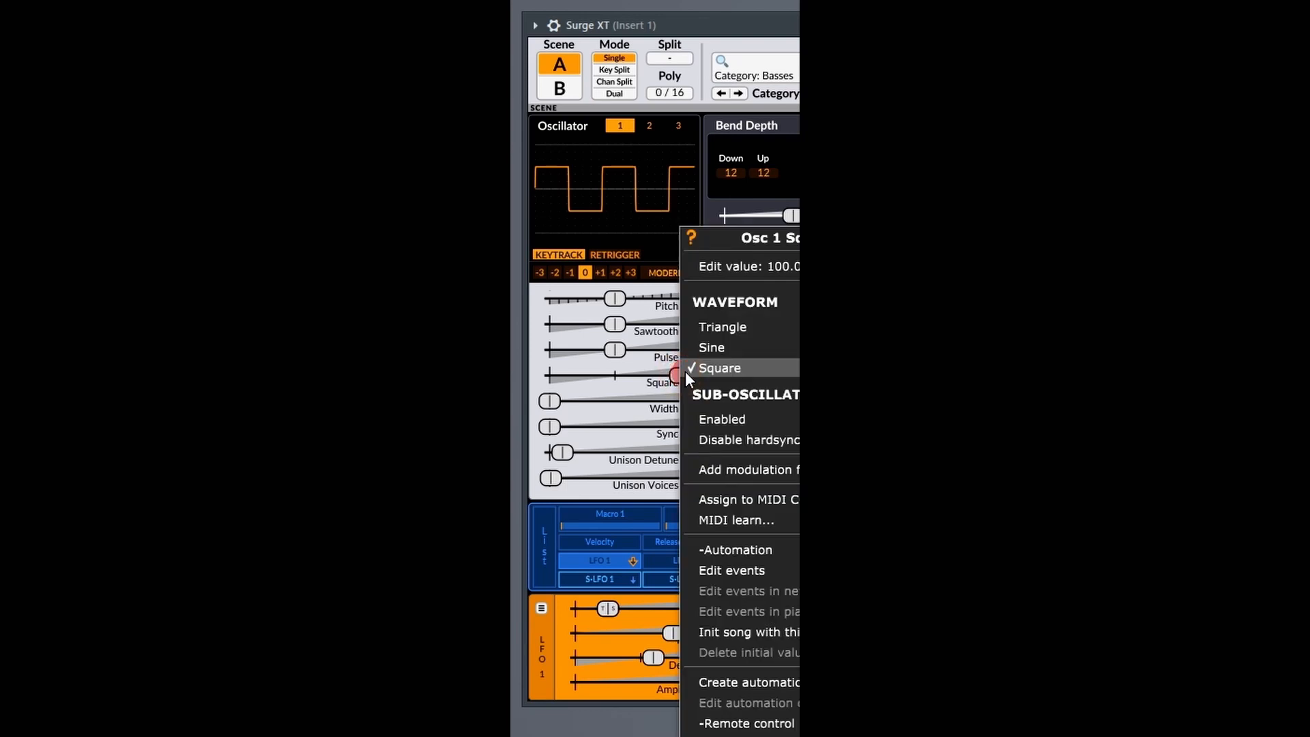
click(710, 419)
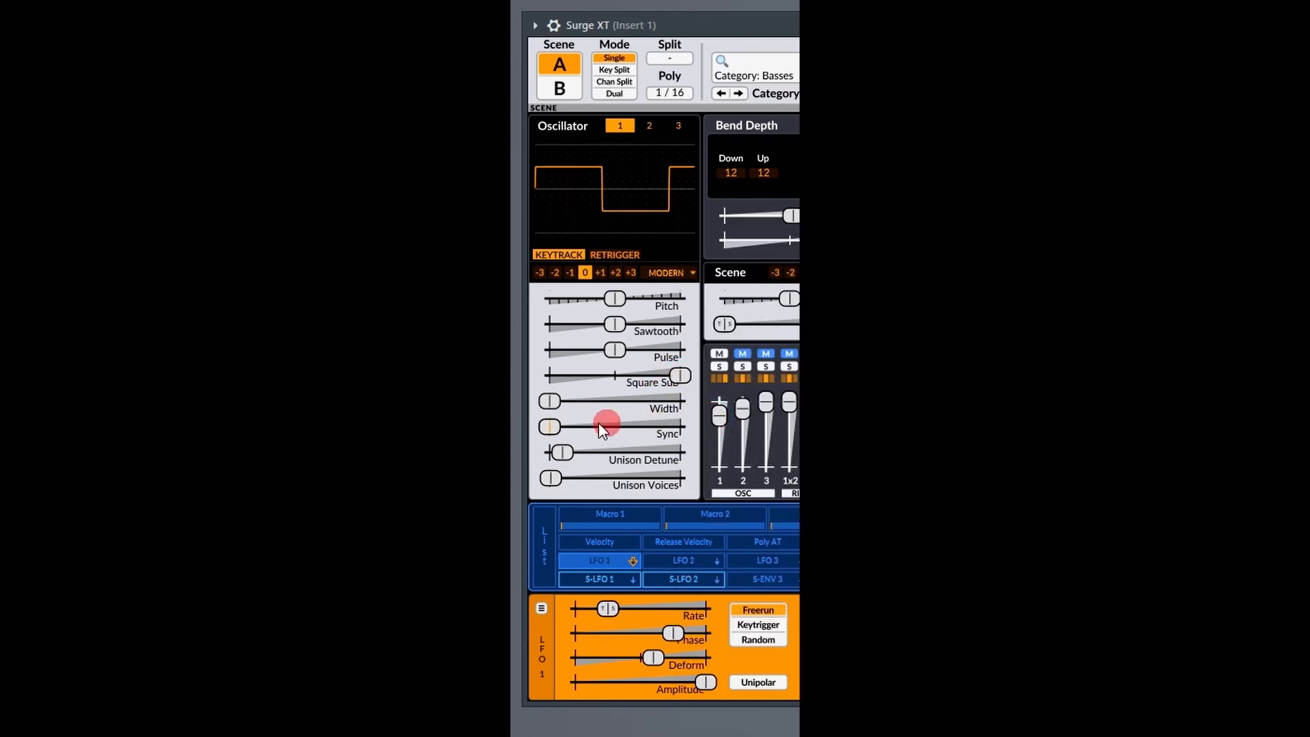
mouse_move(555, 412)
mouse_down()
mouse_move(547, 401)
mouse_move(680, 401)
mouse_move(546, 401)
mouse_up()
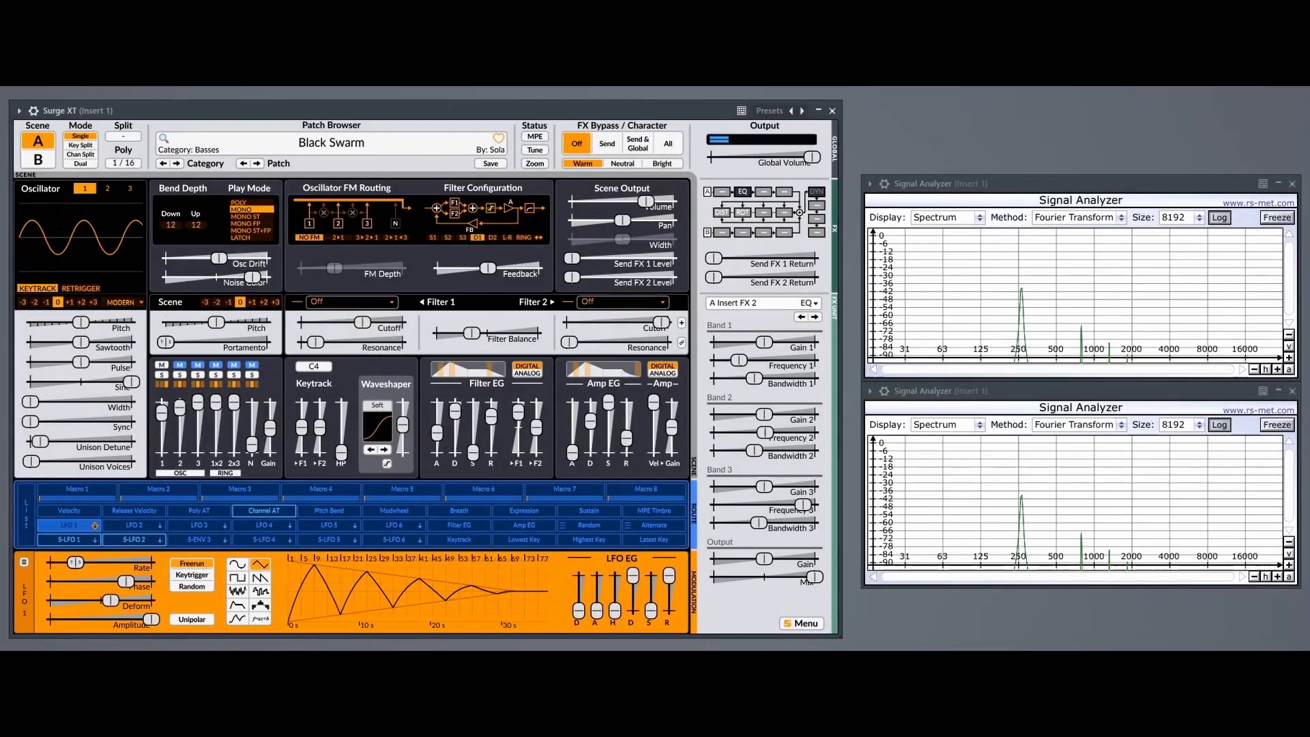
Sweep oscillator 1's Pitch in its standard range, and repeat the sweep with Extend range turned on.
drag(81, 321, 448, 342)
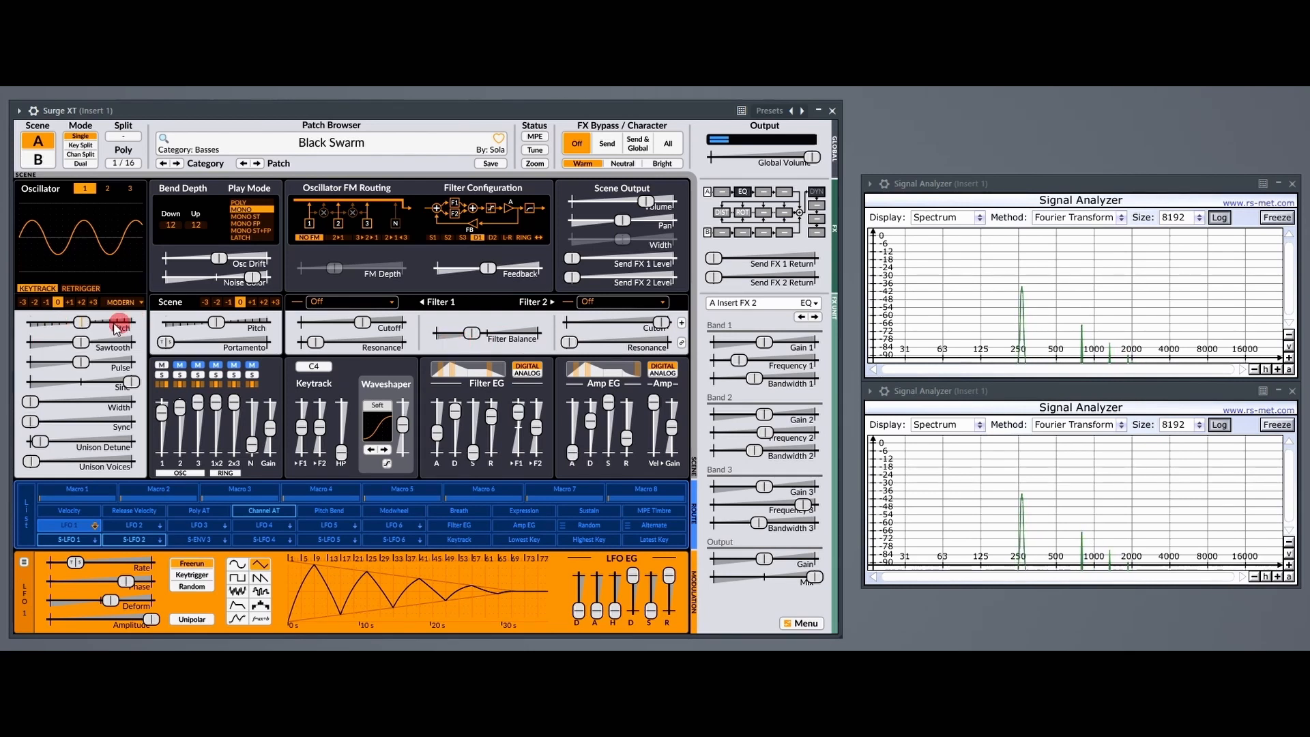
right_click(82, 325)
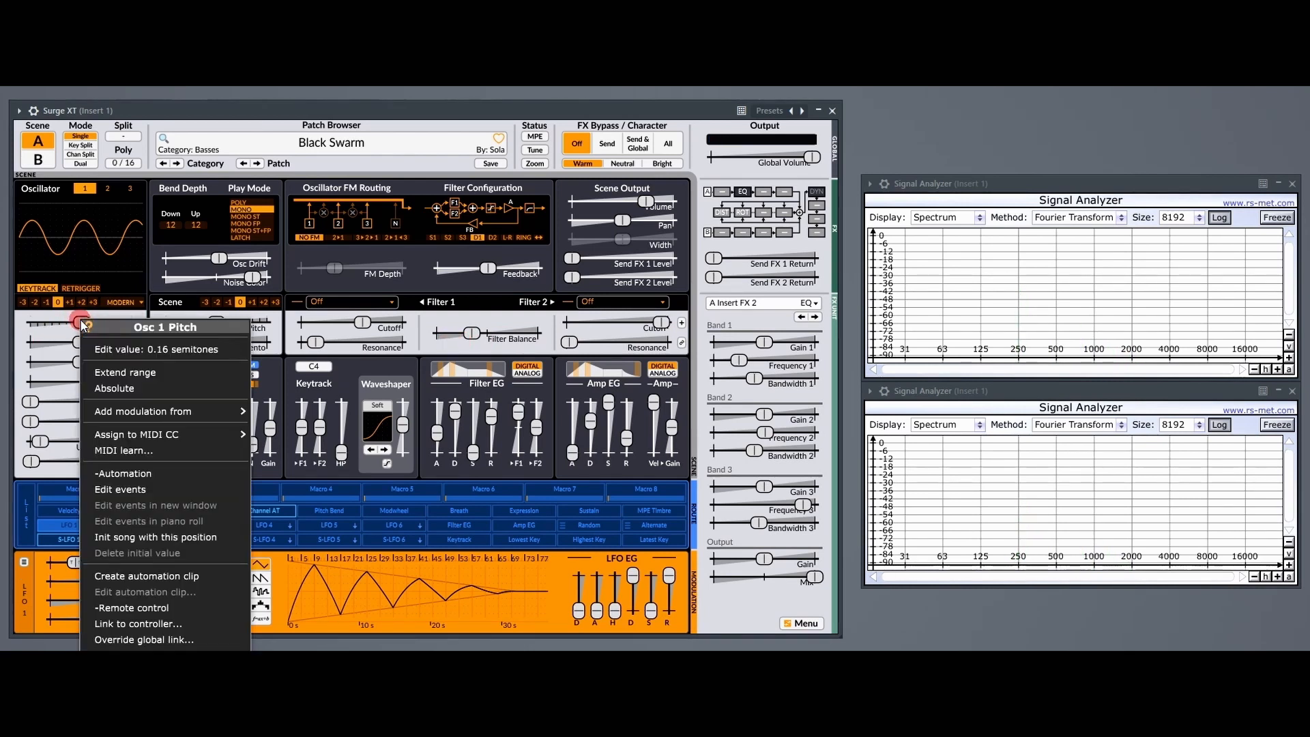
click(127, 368)
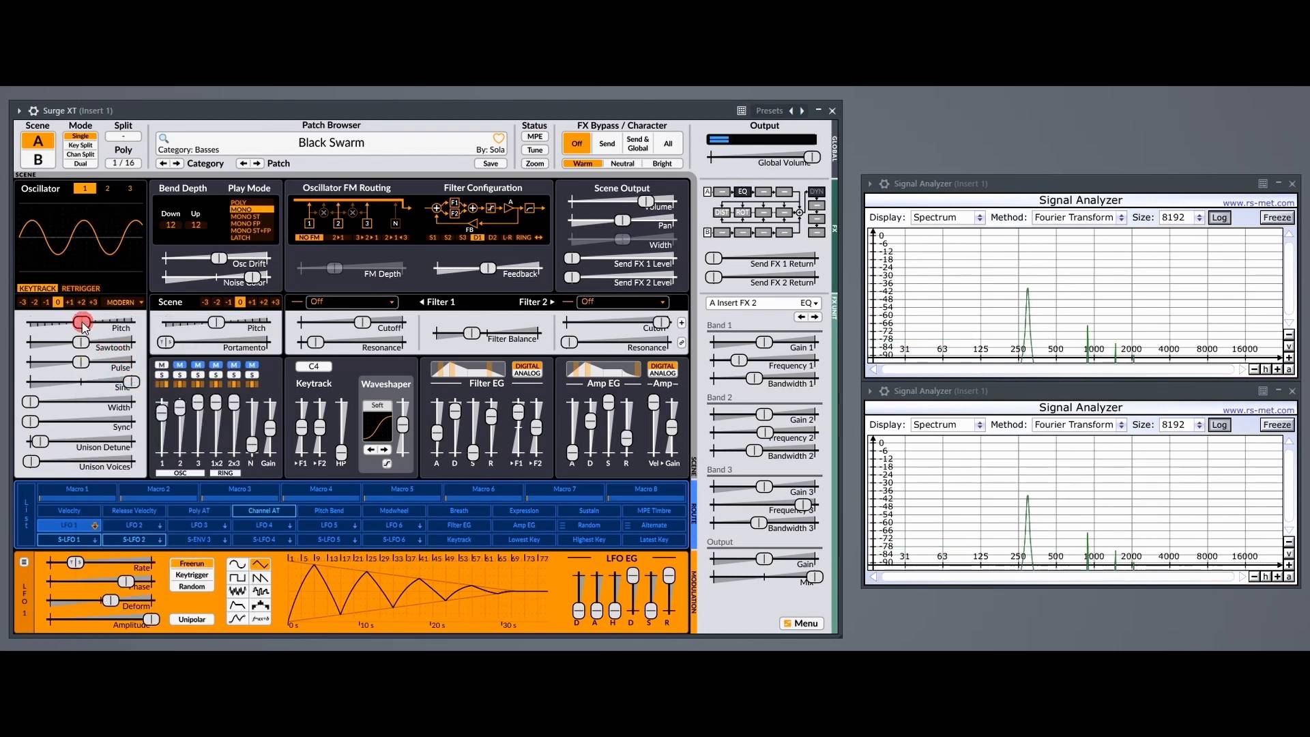
drag(87, 325, 299, 324)
drag(360, 325, 443, 331)
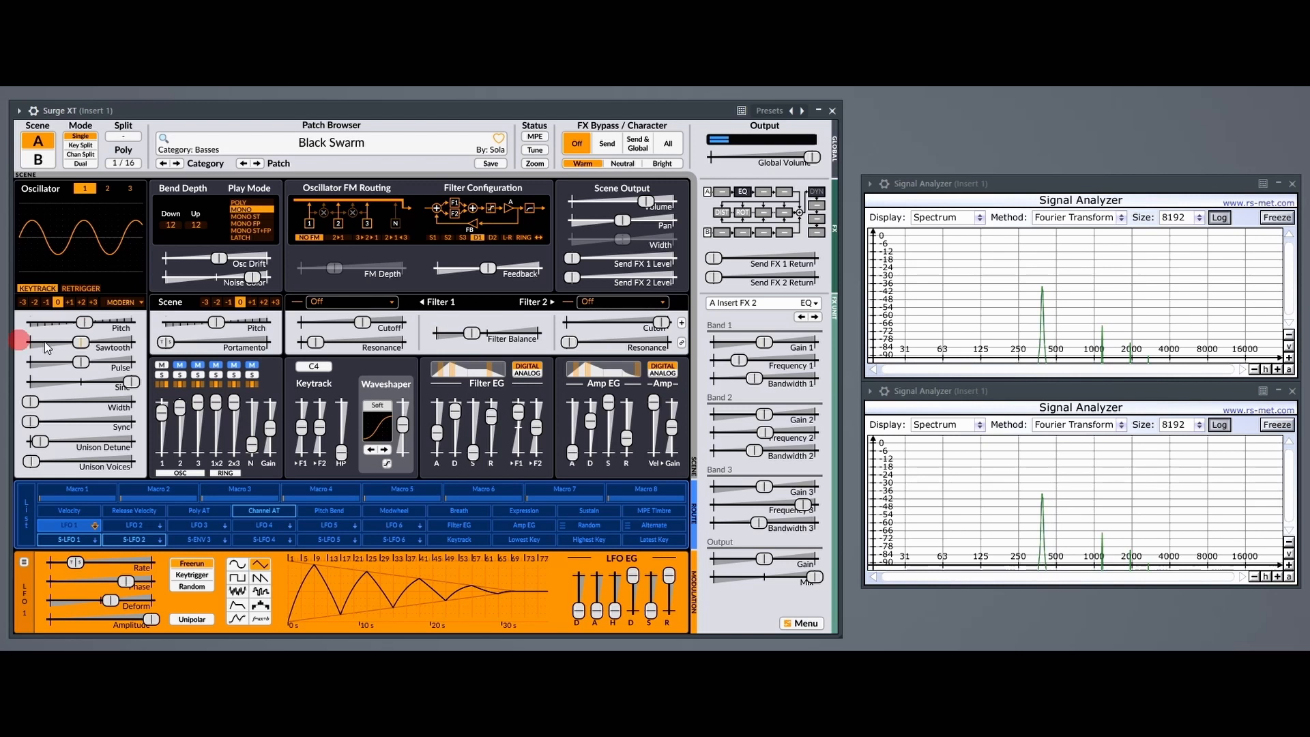
Reset oscillator 1's Pitch to 0.00 semitones and turn off Extend range.
double_click(85, 322)
right_click(83, 324)
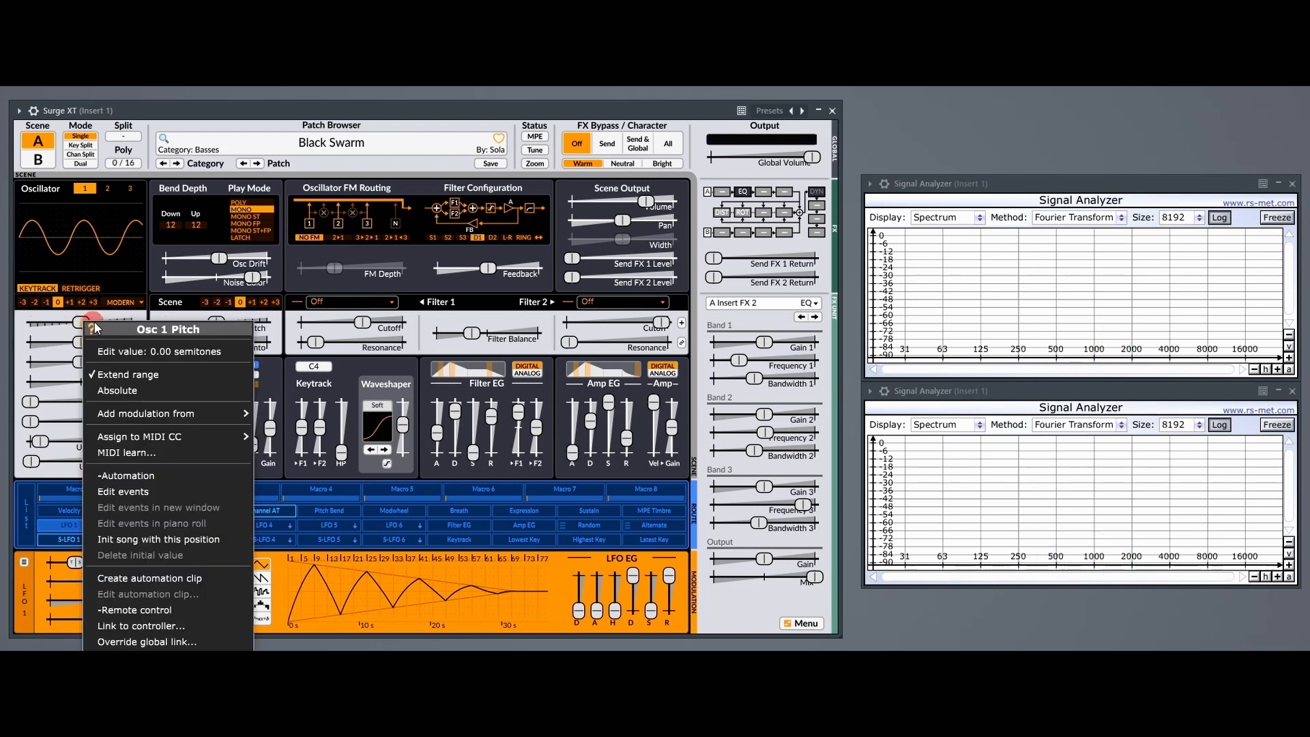
click(110, 374)
Lower oscillator 1's Pitch to -4.69 semitones, check its range options, and reset the Pitch to its centre value.
click(87, 332)
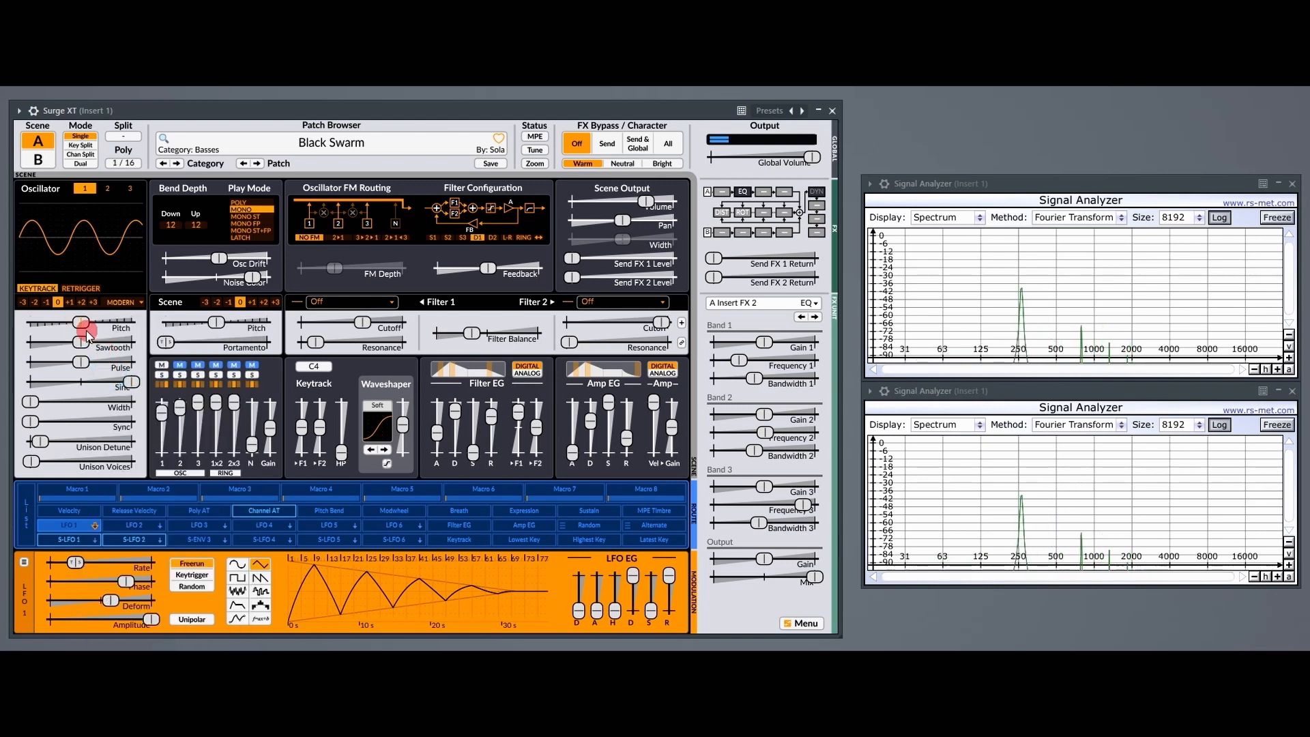
mouse_move(80, 324)
mouse_down()
mouse_move(438, 326)
mouse_move(2, 325)
mouse_move(97, 332)
mouse_up()
right_click(47, 325)
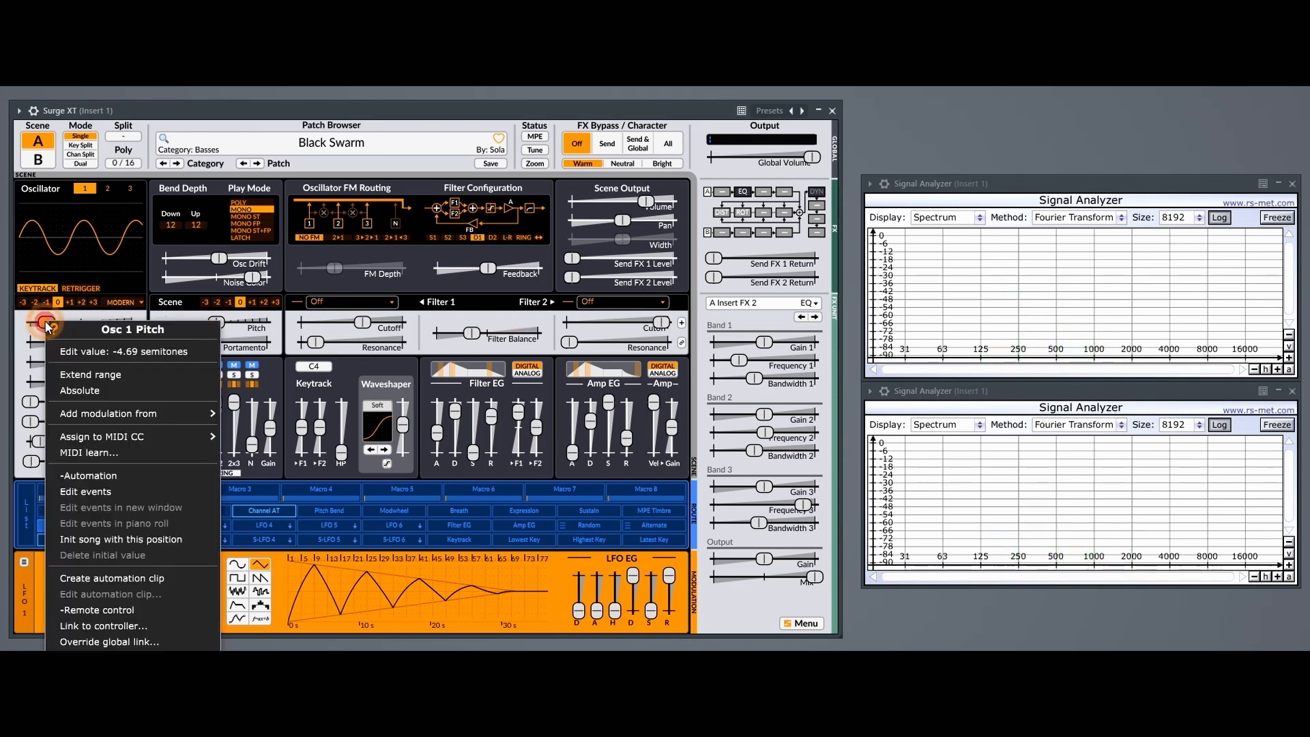
click(48, 326)
click(47, 326)
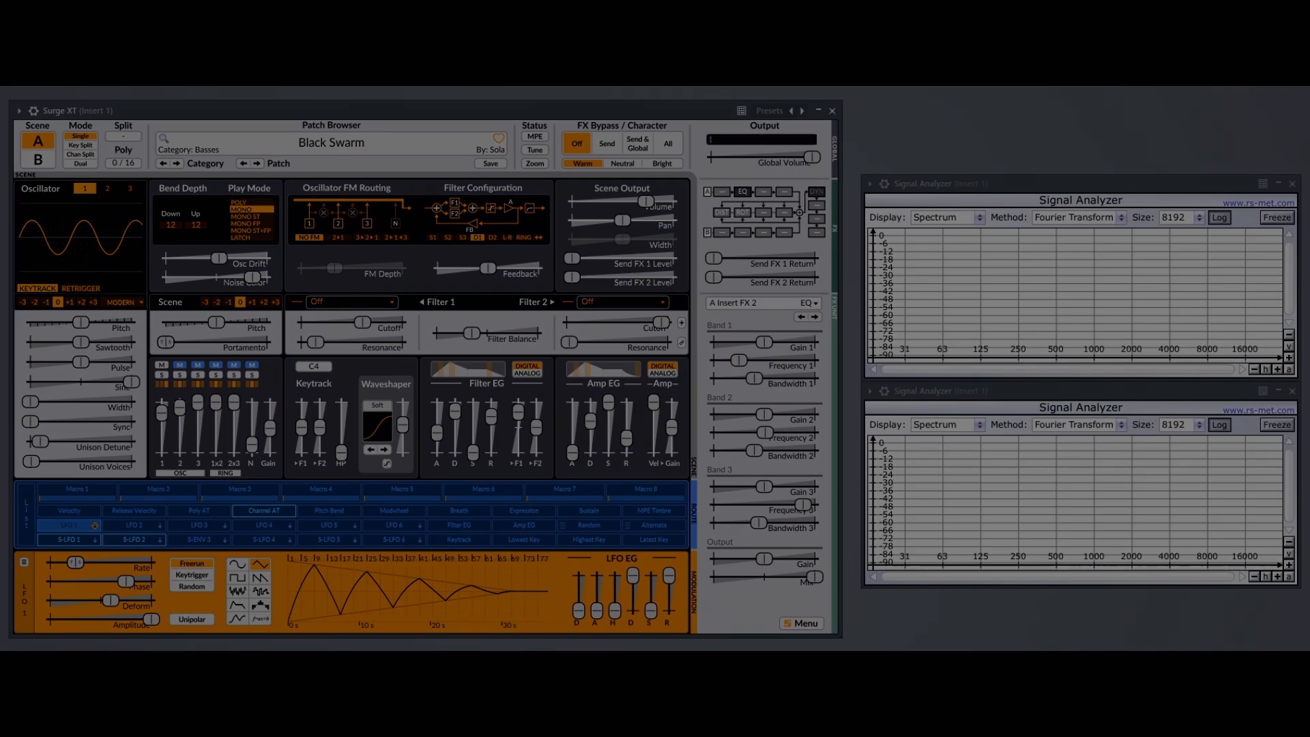
Raise oscillator 1's Unison Voices to 2 and sweep Unison Detune, ending at the maximum.
click(104, 412)
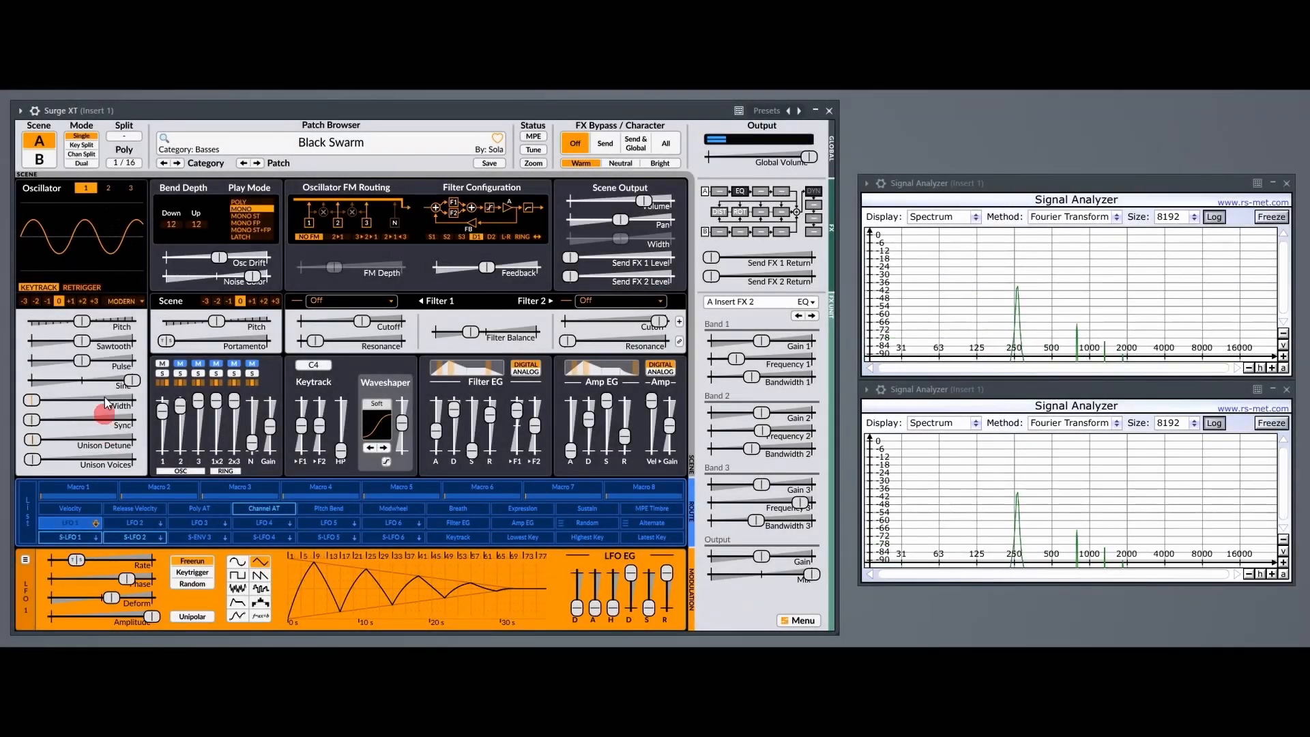
right_click(31, 456)
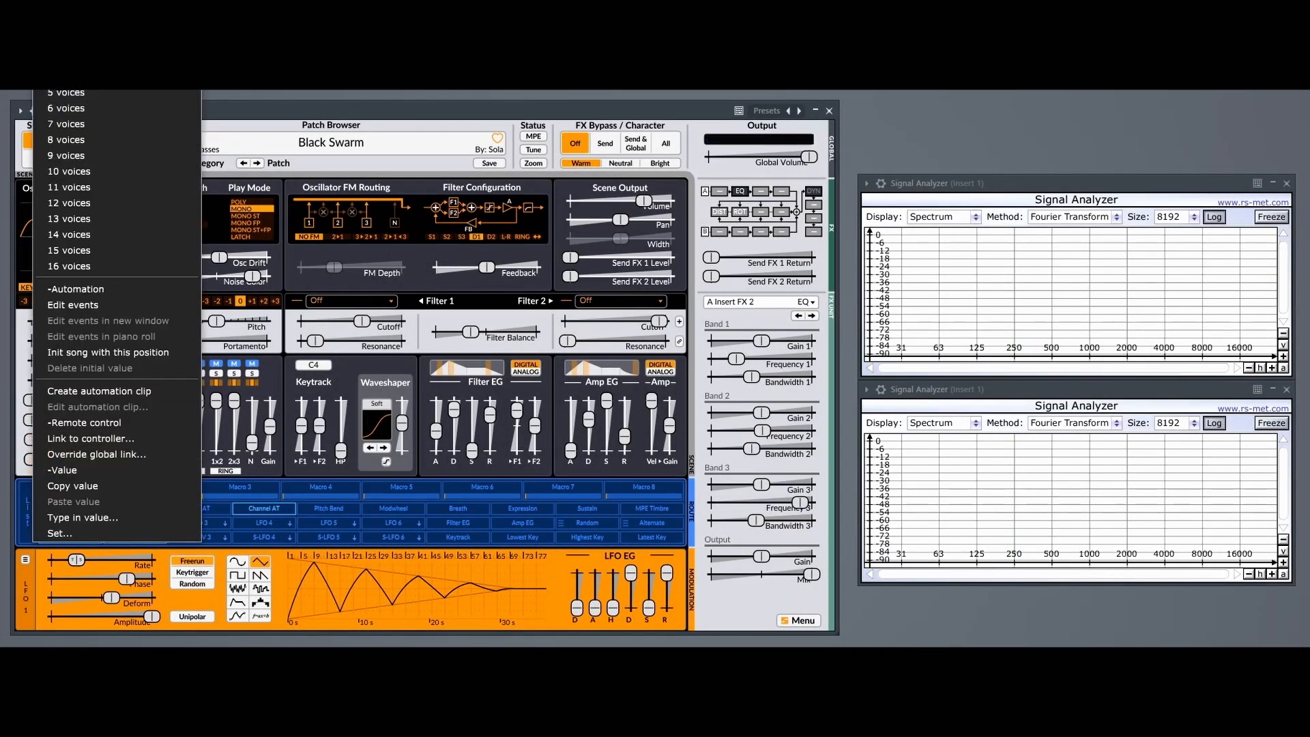
click(67, 153)
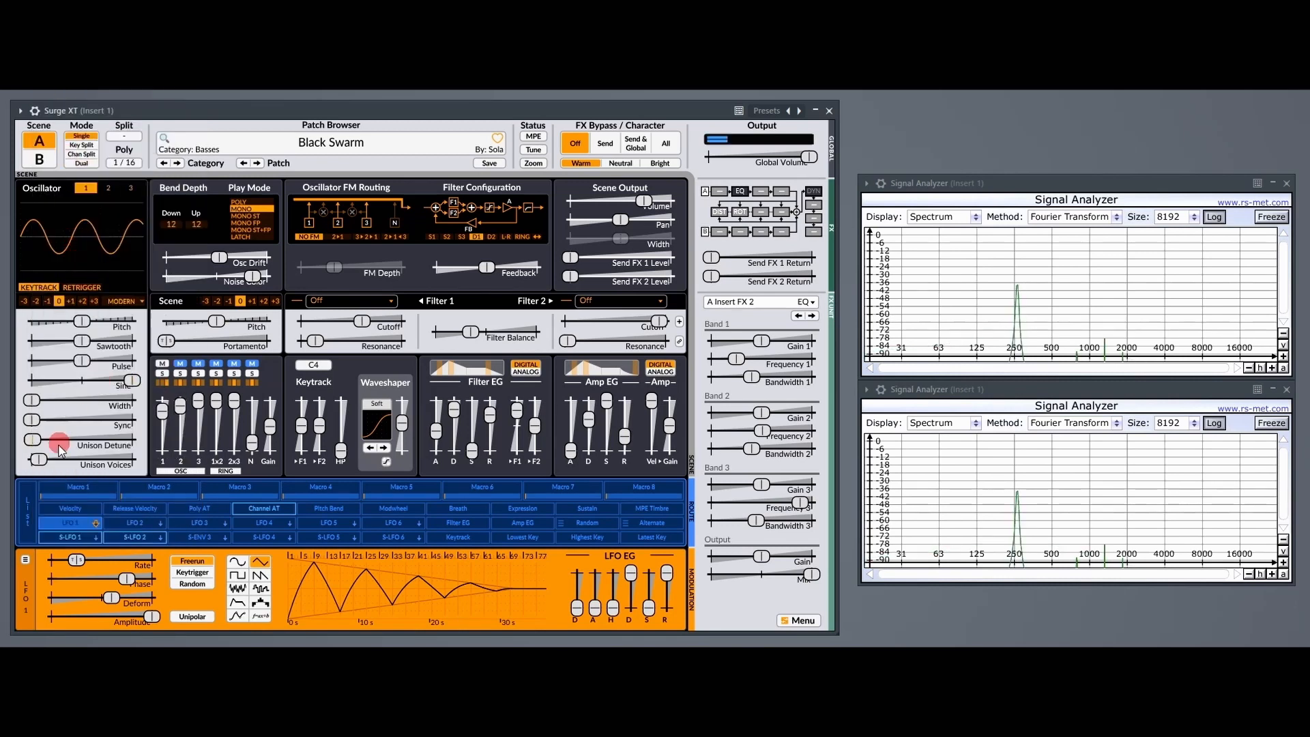
drag(61, 450, 33, 441)
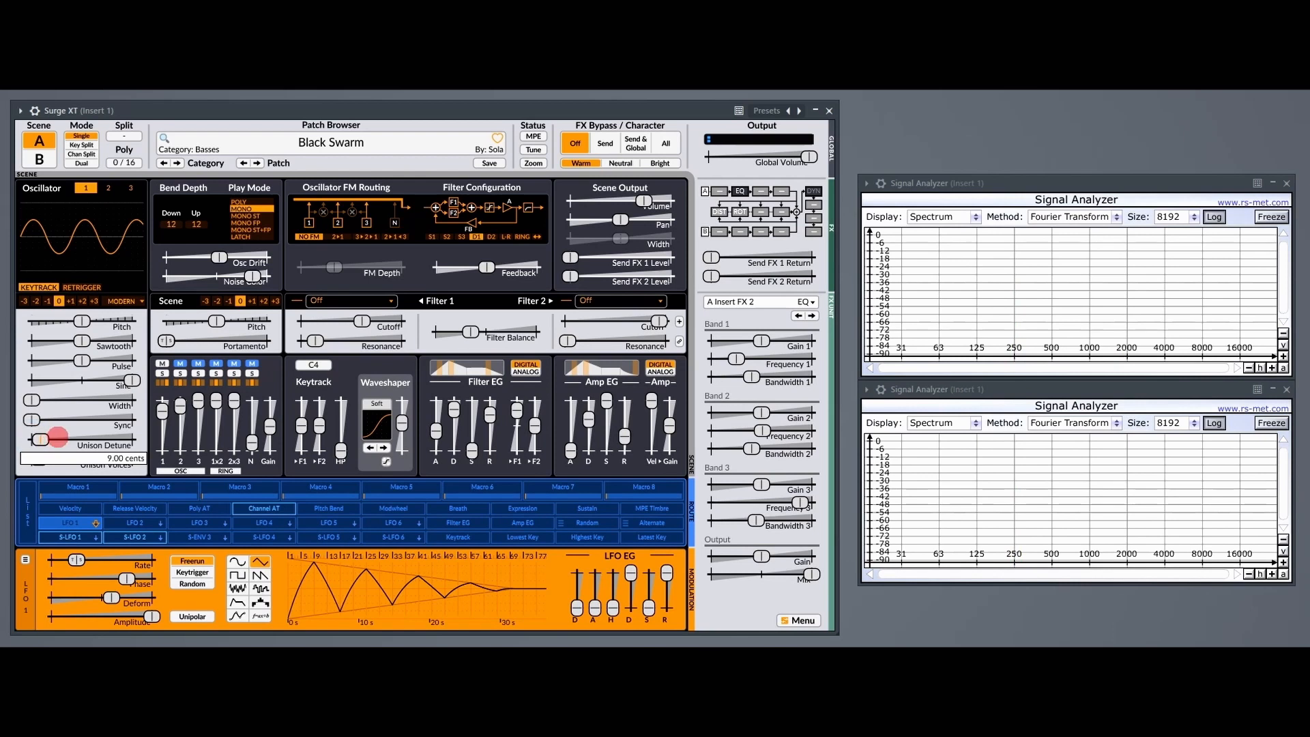
drag(395, 439, 395, 439)
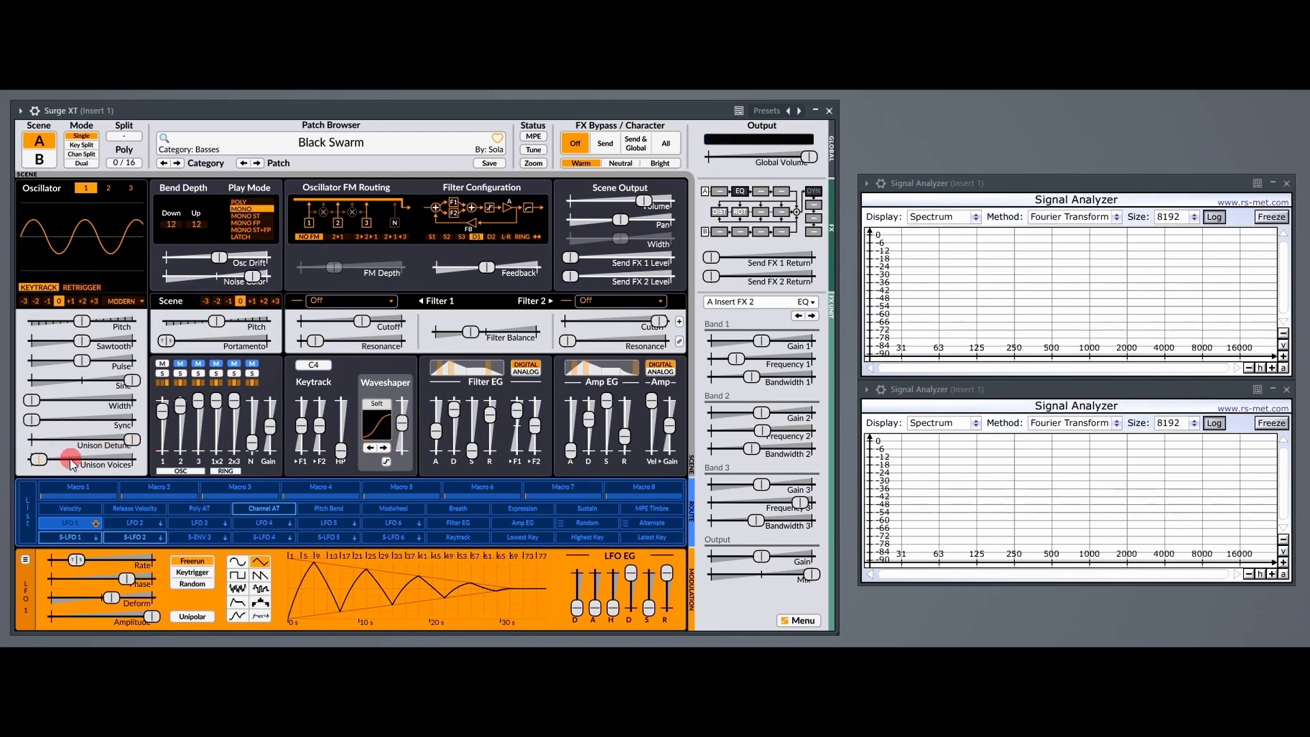
Turn on Extend range for oscillator 1's Unison Detune and play notes with the detune at its maximum.
right_click(132, 440)
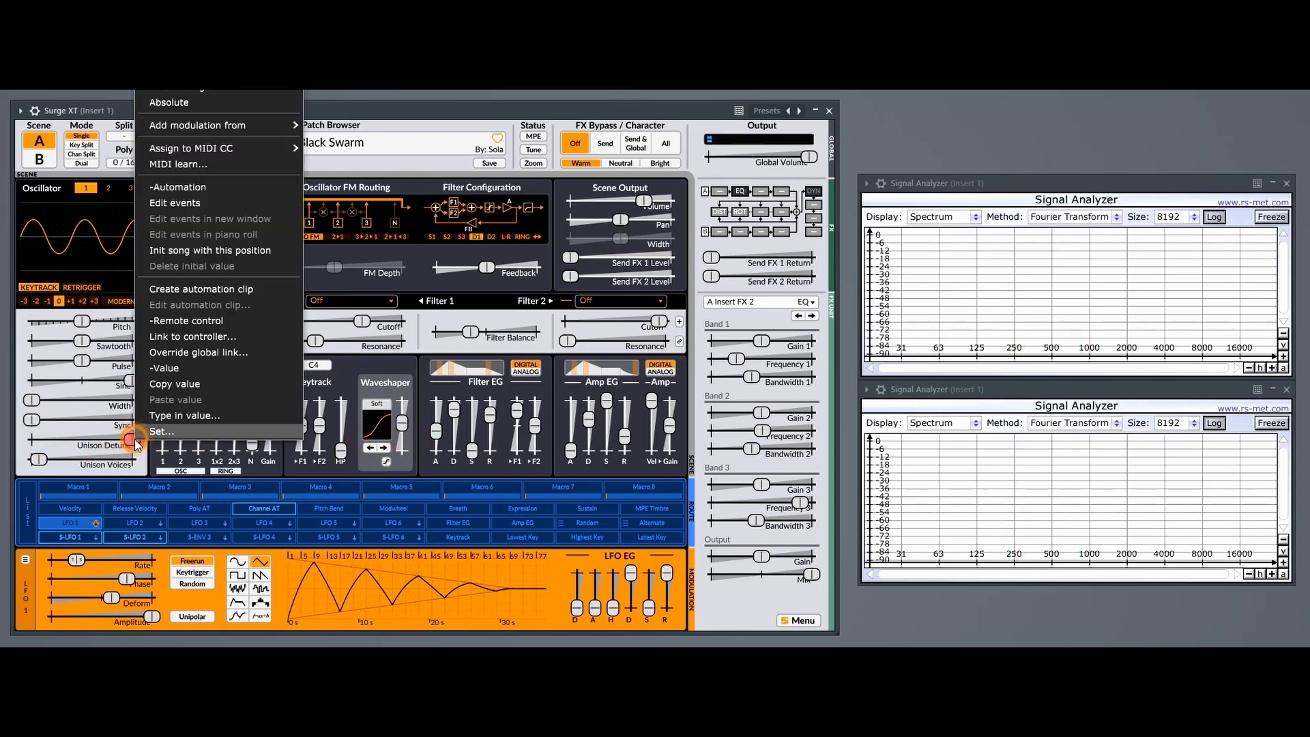
click(176, 94)
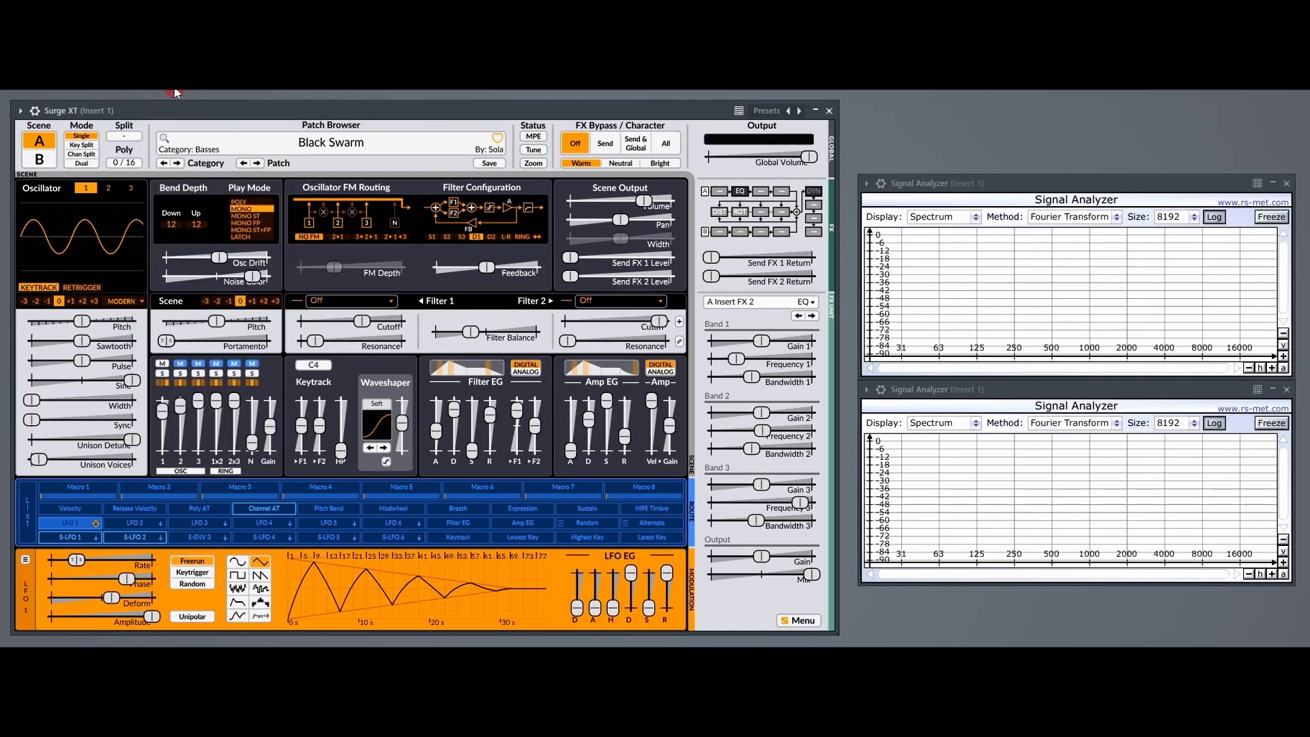
click(300, 483)
click(356, 131)
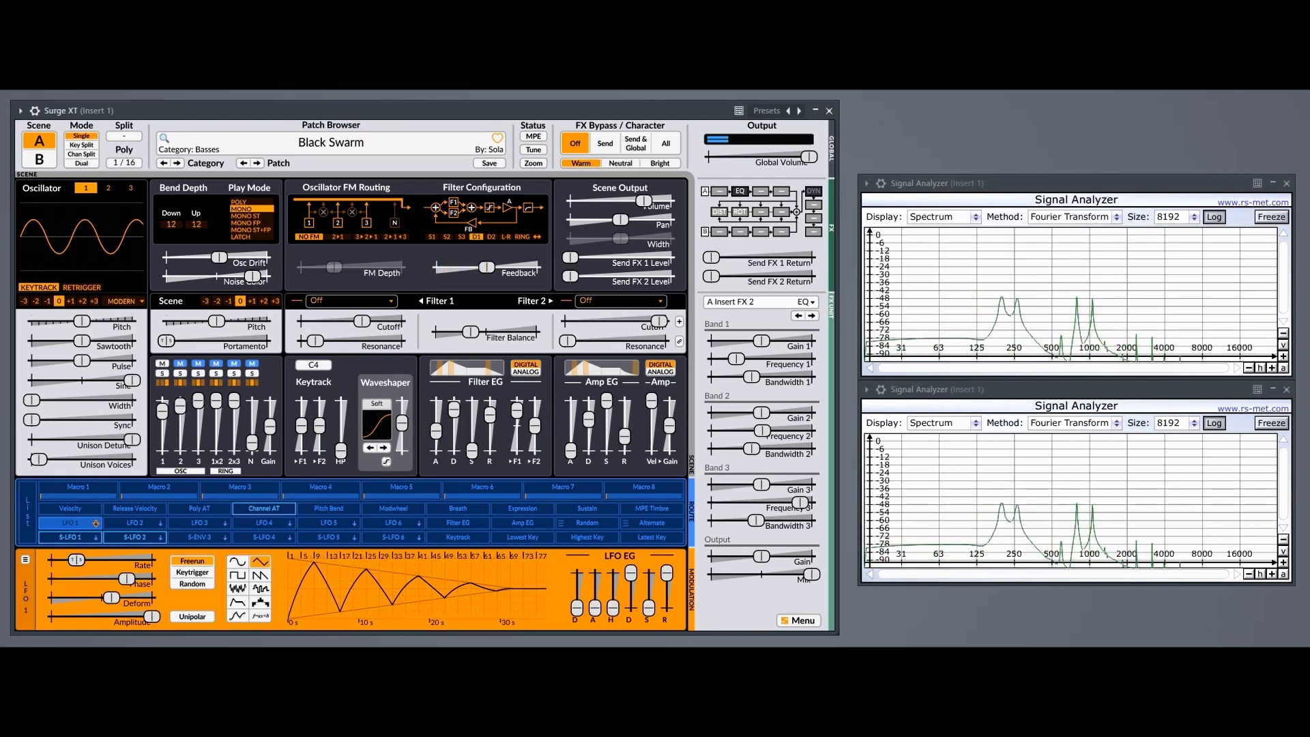
click(133, 440)
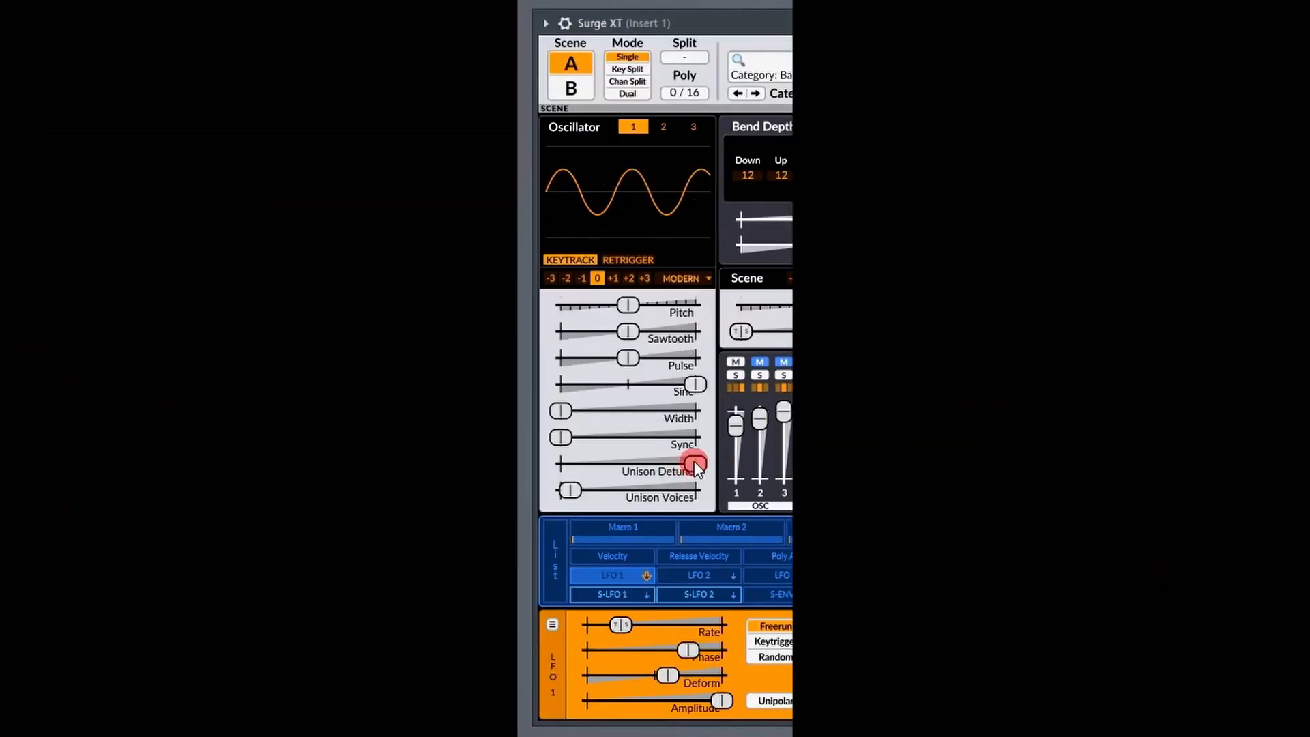
Turn on Absolute for oscillator 1's Unison Detune and lower the detune slightly from its maximum.
right_click(694, 463)
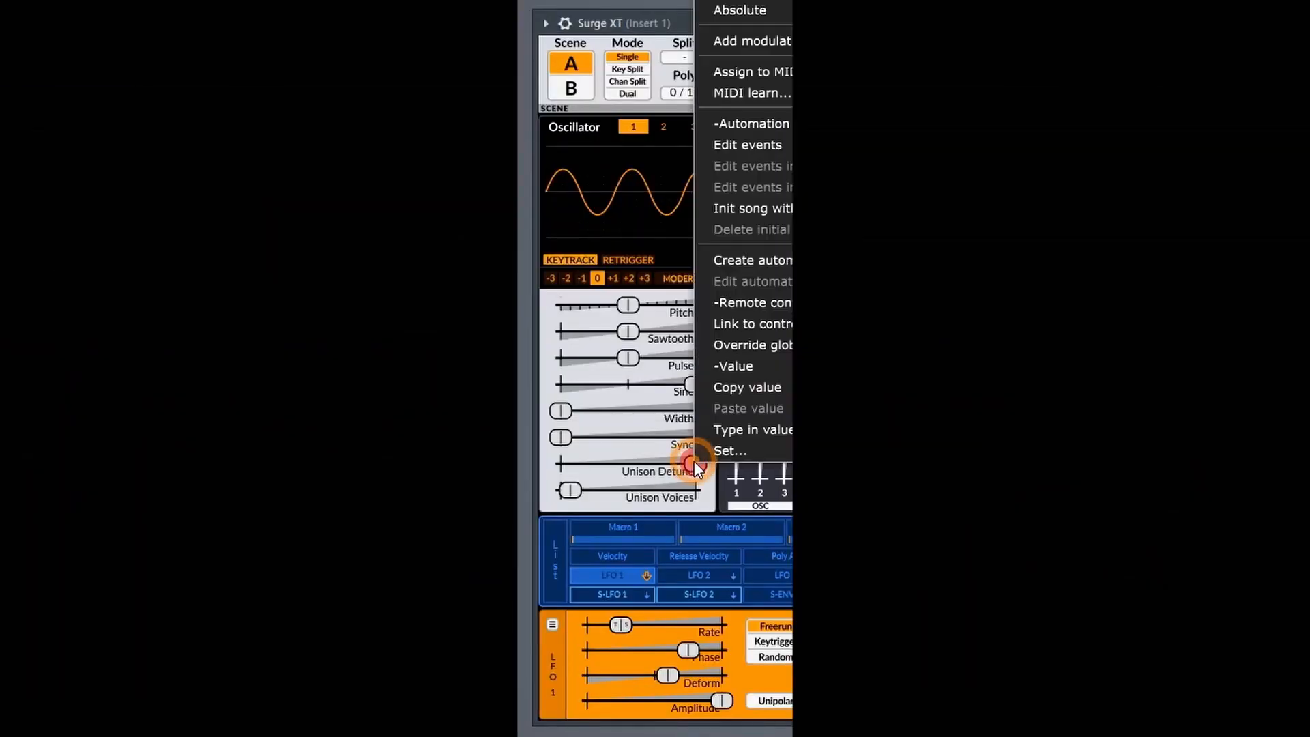
click(747, 11)
click(750, 198)
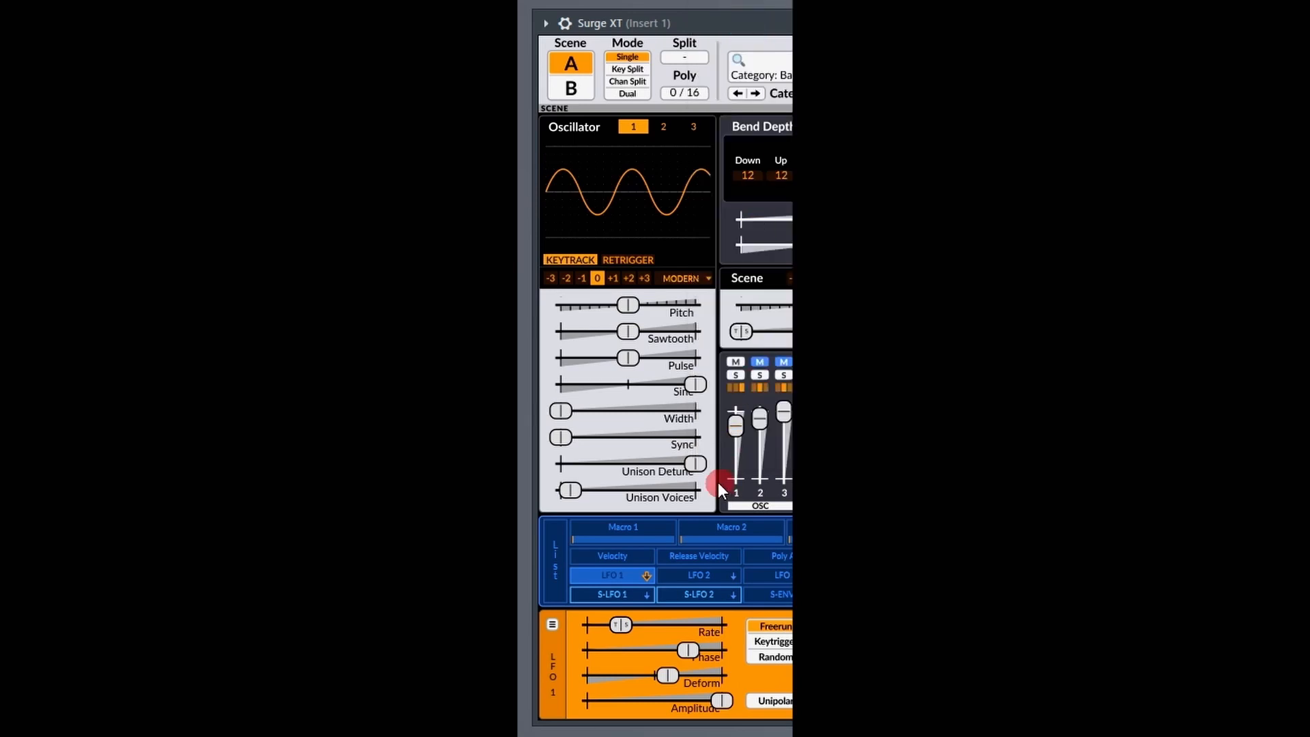
mouse_move(696, 463)
mouse_down()
mouse_move(608, 464)
mouse_move(633, 471)
mouse_move(648, 462)
mouse_move(585, 453)
mouse_move(622, 470)
mouse_move(689, 464)
mouse_up()
Turn off Absolute for oscillator 1's Unison Detune and reduce the detune amount a little further.
right_click(676, 466)
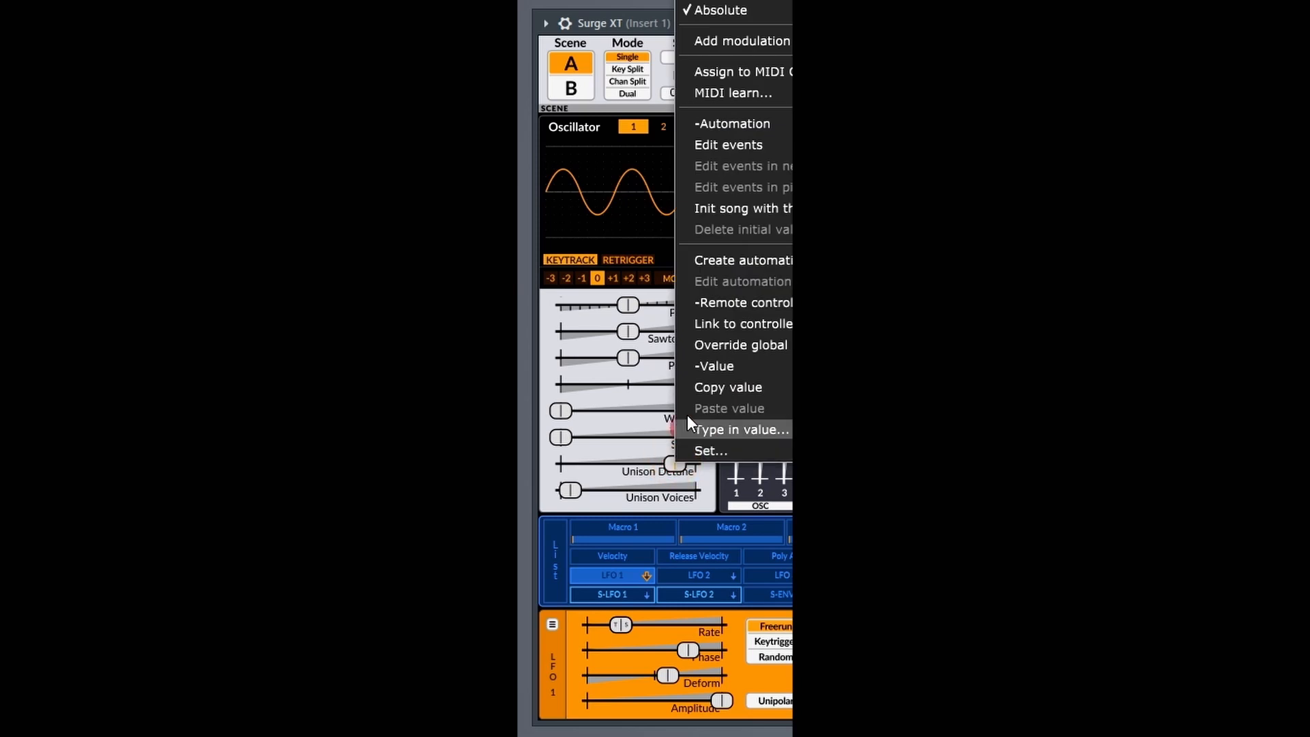
click(698, 12)
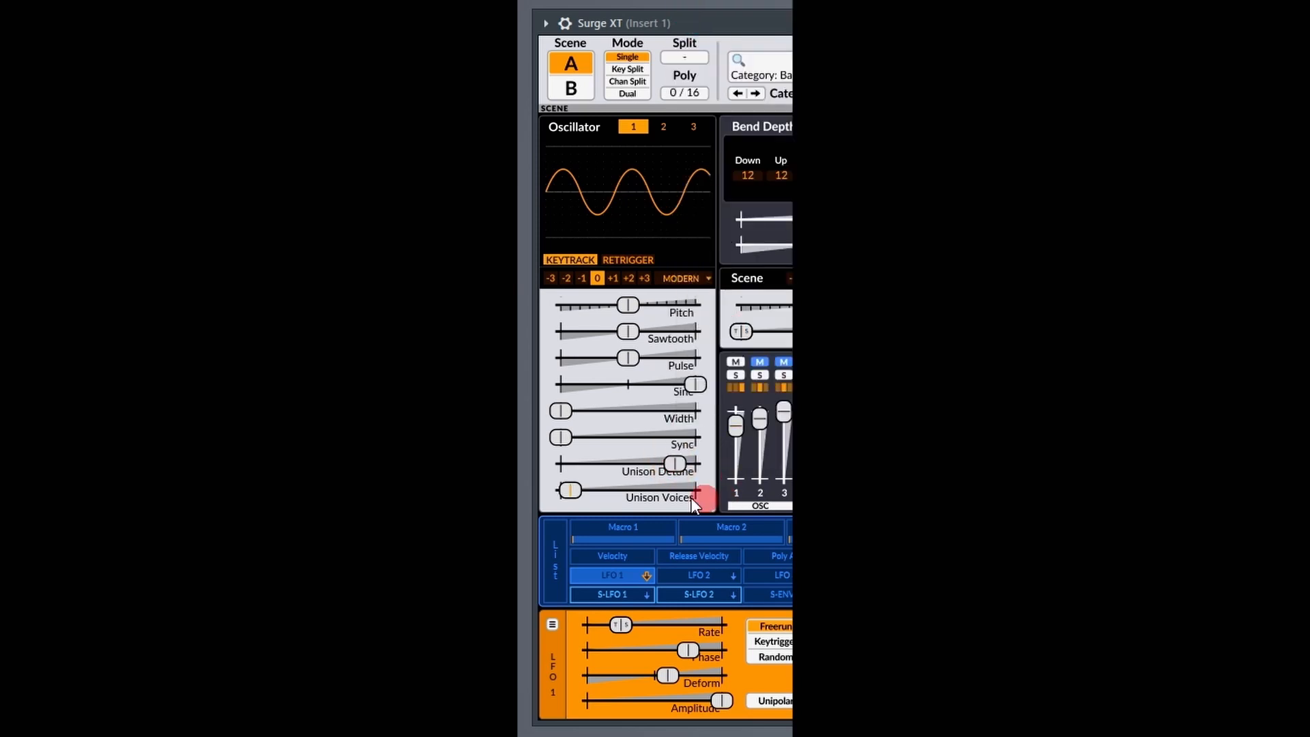
mouse_move(675, 466)
mouse_down()
mouse_move(570, 443)
mouse_move(655, 456)
mouse_up()
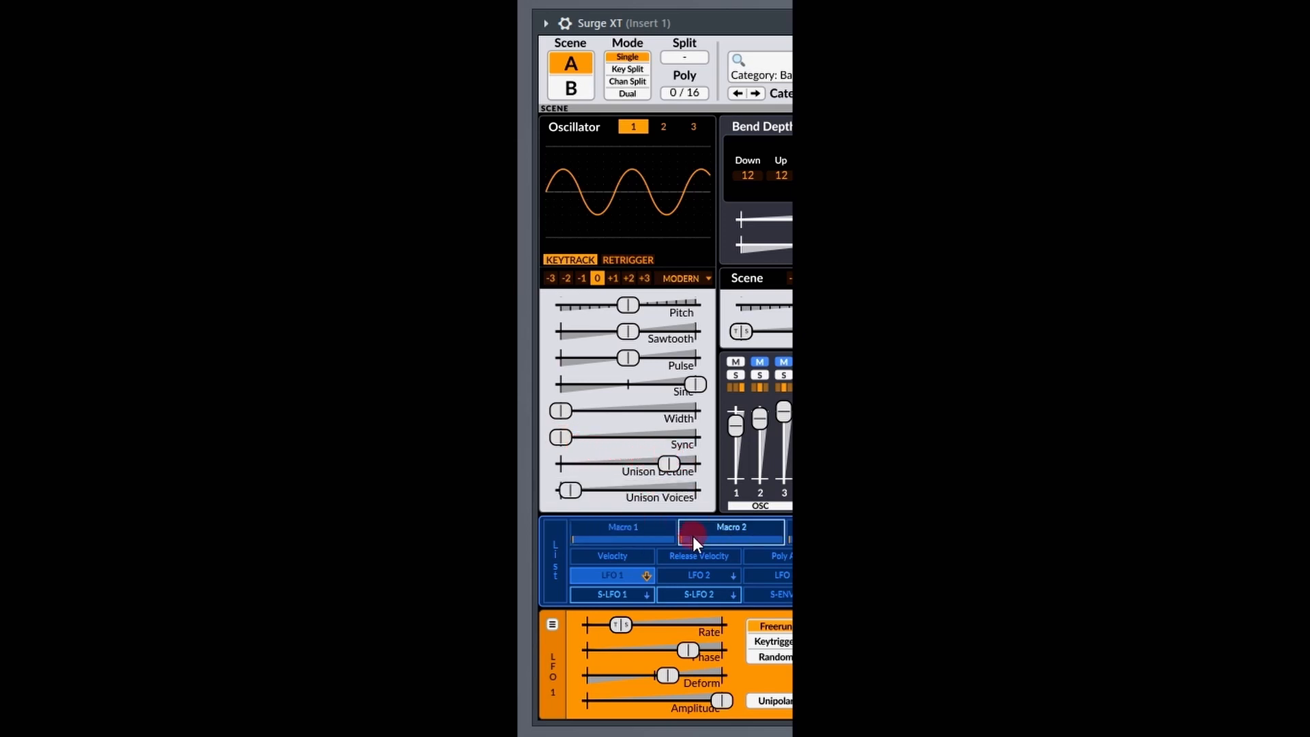